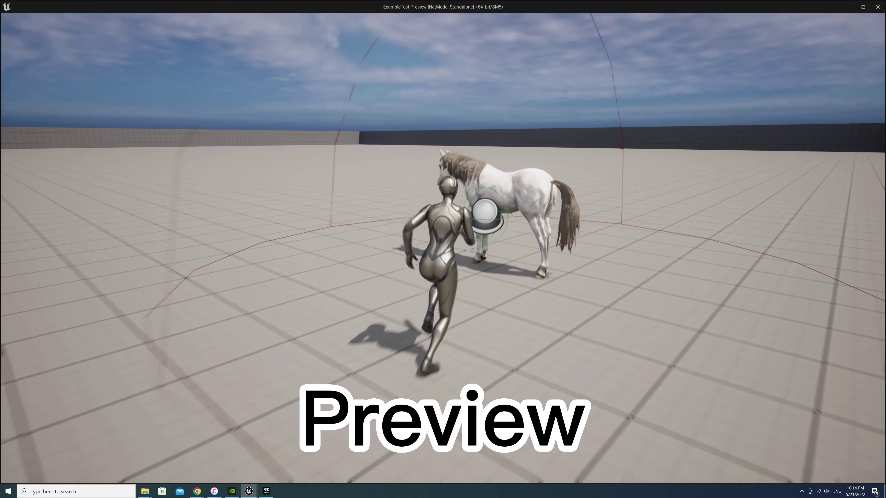
# Play-test the rider: mount the horse with E, ride forward with W, and rear with Space.
pyautogui.press('e')
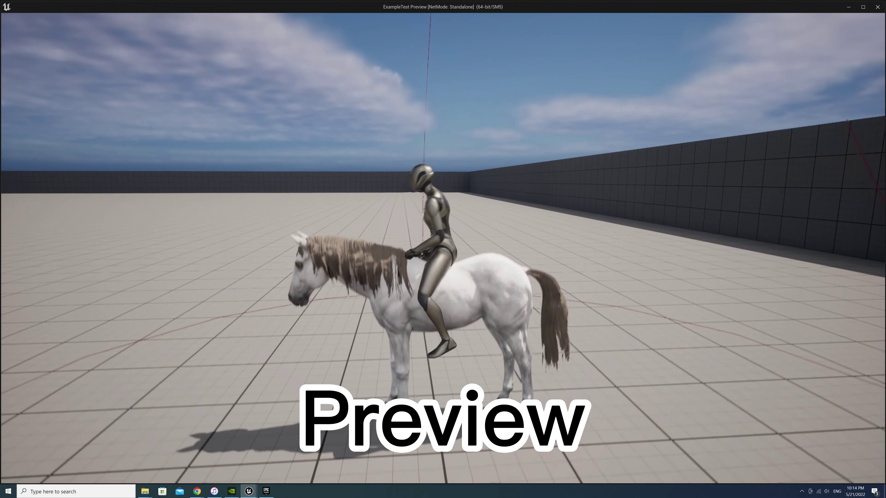
pyautogui.press('w')
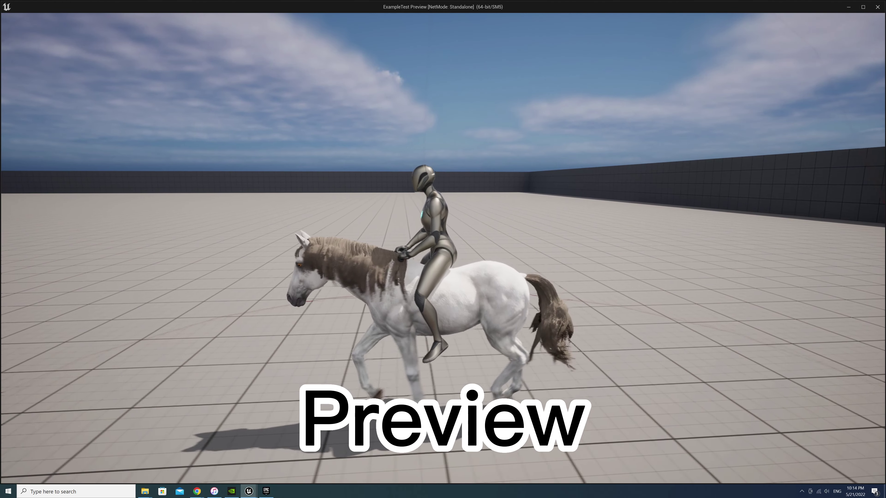
pyautogui.press('space')
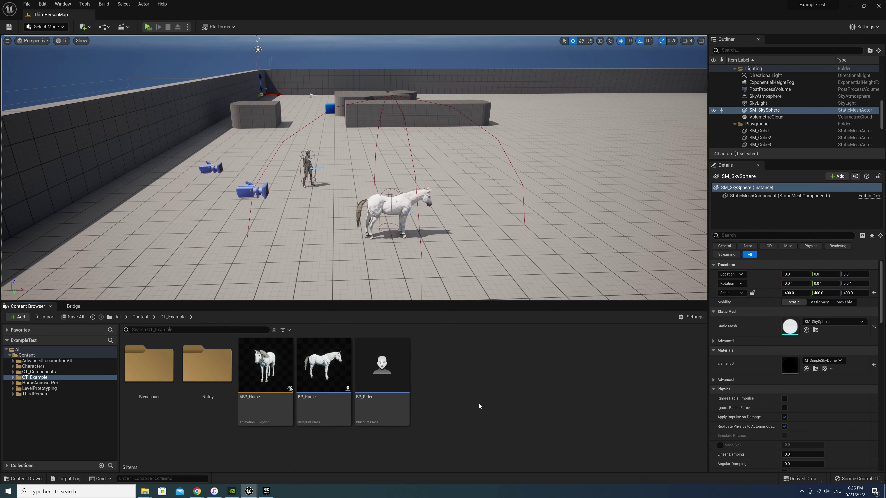
# Open BP_Rider from CT_Example and delete the Mount comment box in its Event Graph.
pyautogui.doubleClick(378, 369)
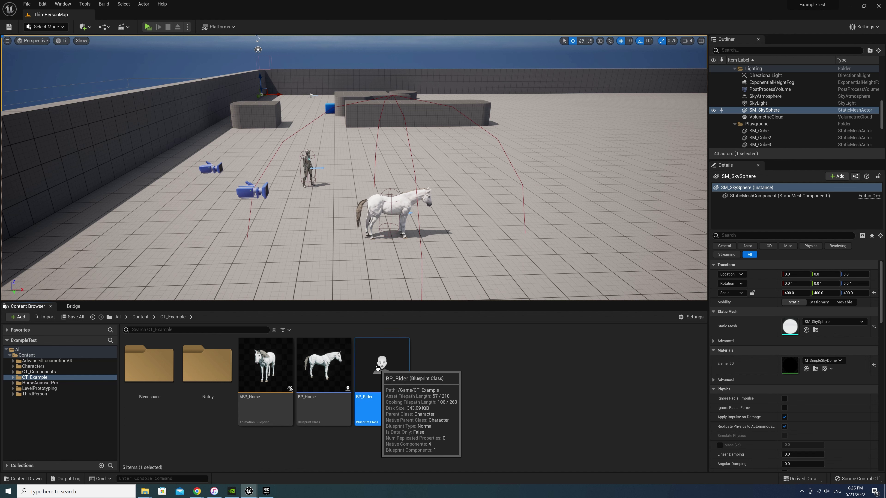
pyautogui.scroll(-2, 368, 299)
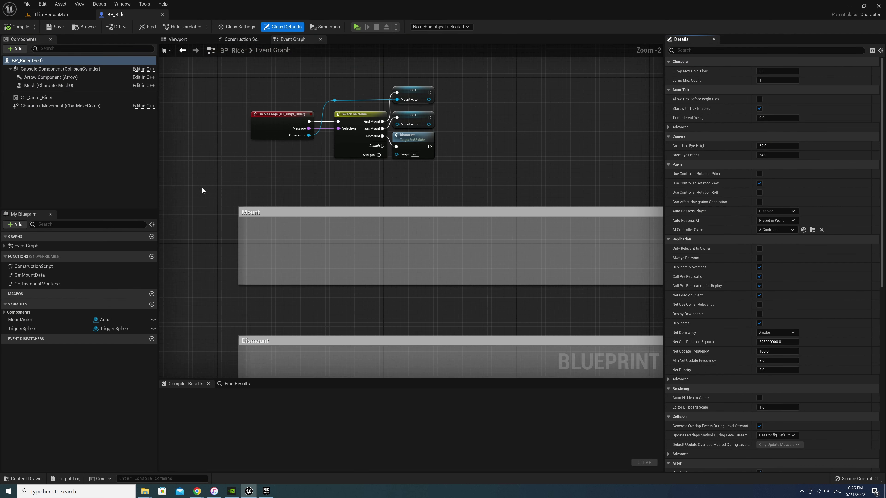
pyautogui.moveTo(201, 187); pyautogui.dragTo(397, 297)
pyautogui.press('Delete')
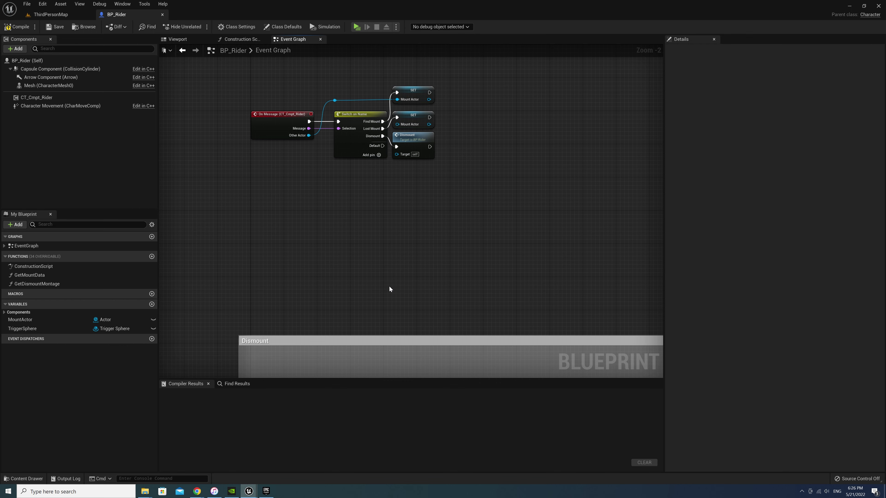
# Add a GetMontage function and a MontageMap variable to BP_Rider.
pyautogui.click(152, 257)
pyautogui.write('GetMo')
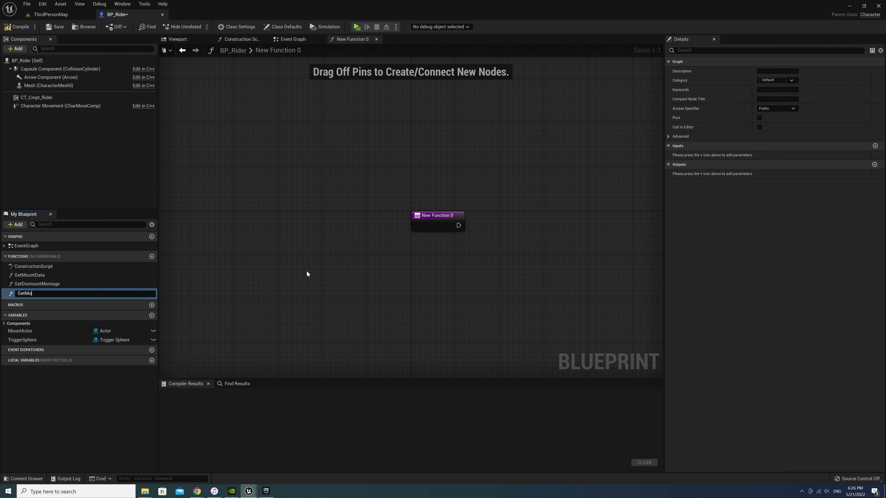
pyautogui.write('ntage')
pyautogui.press('Return')
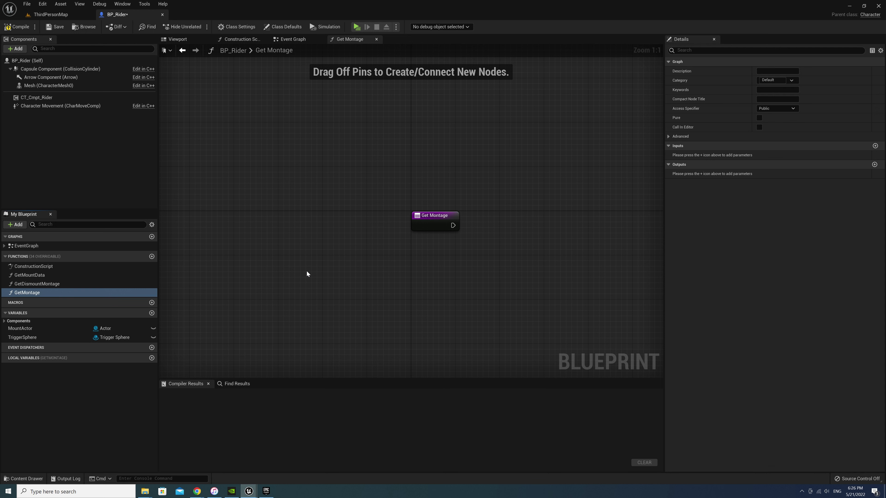
pyautogui.click(152, 313)
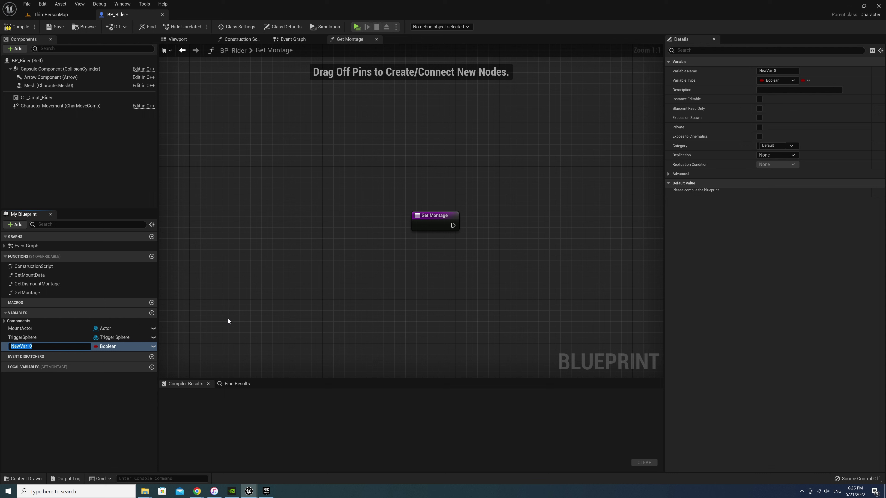
pyautogui.write('MontageMap')
pyautogui.press('Return')
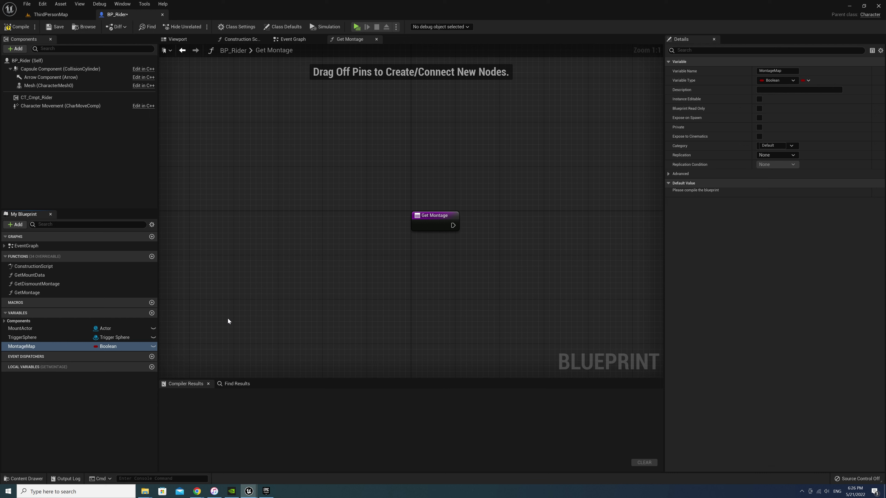
# Make MontageMap a Map from Name to Anim Montage, then compile.
pyautogui.click(787, 81)
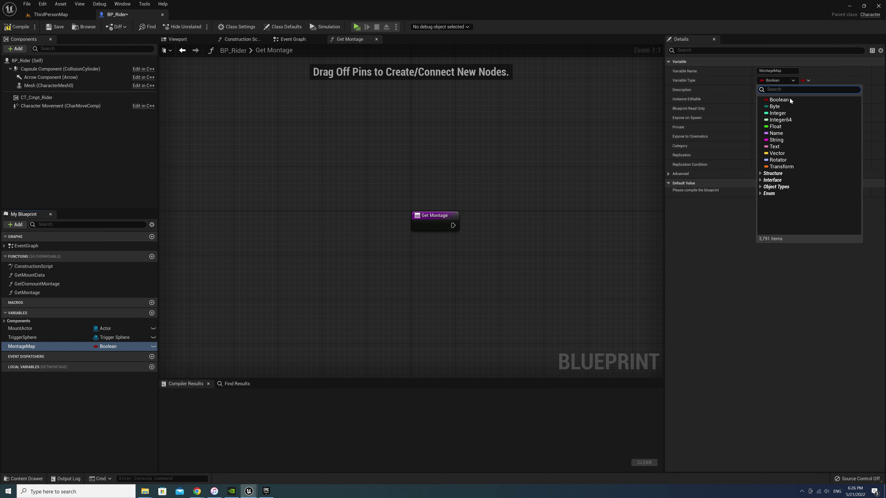
pyautogui.click(784, 133)
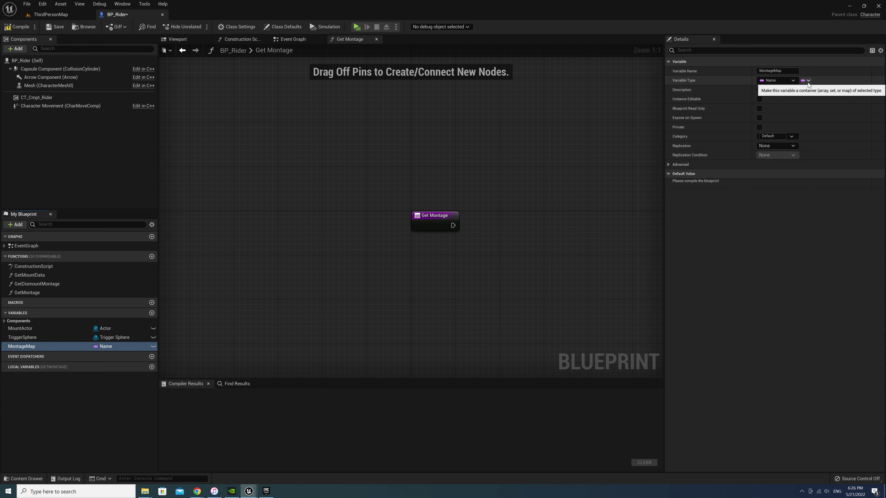
pyautogui.click(806, 80)
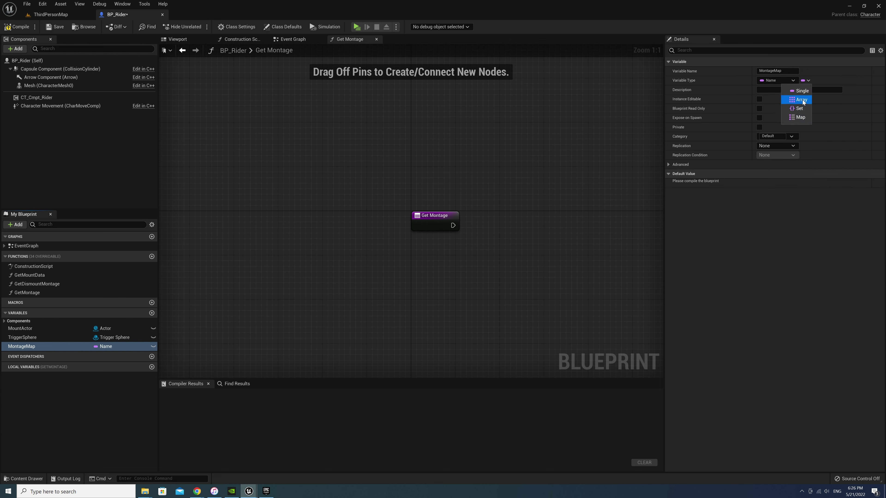
pyautogui.click(799, 117)
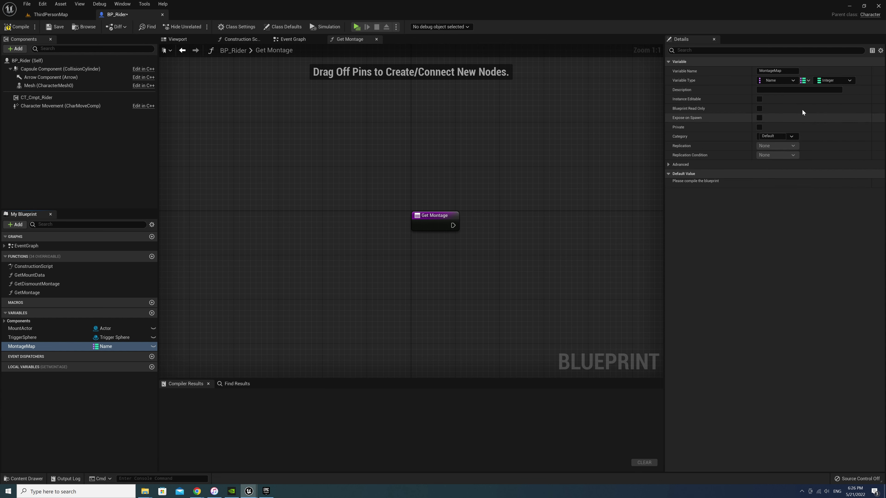
pyautogui.click(827, 83)
pyautogui.write('montag')
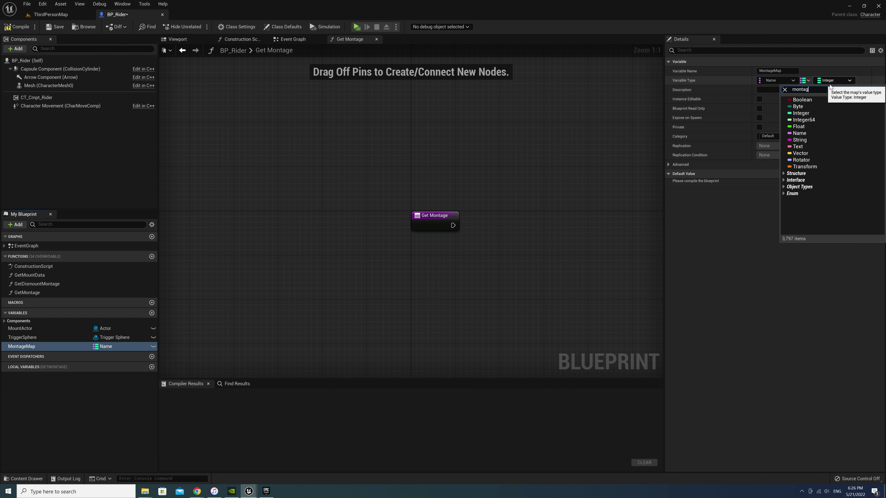
pyautogui.write('e')
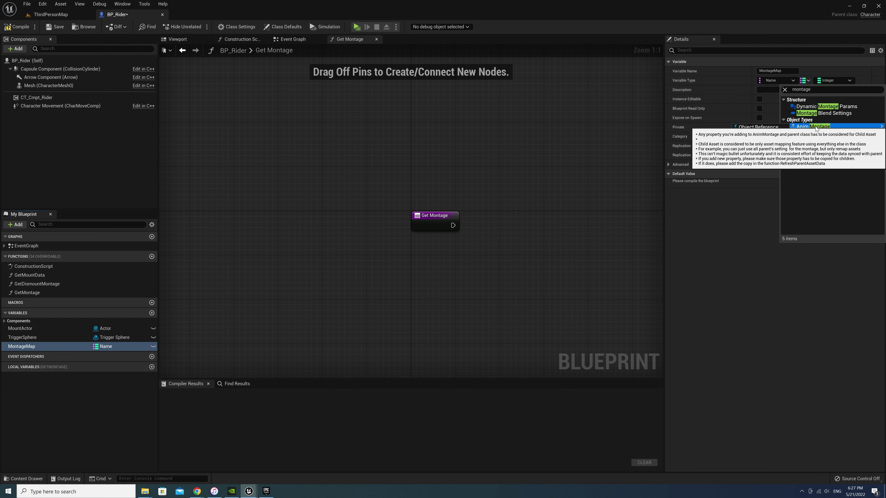
pyautogui.click(815, 127)
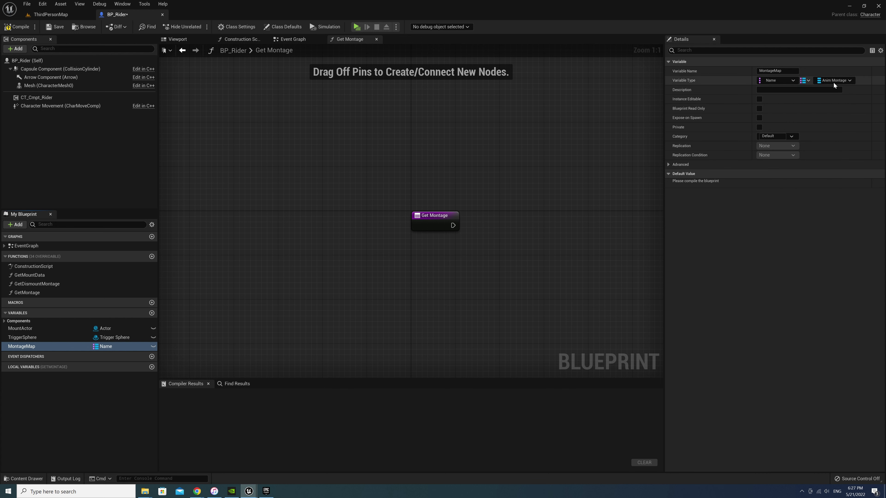
pyautogui.click(16, 28)
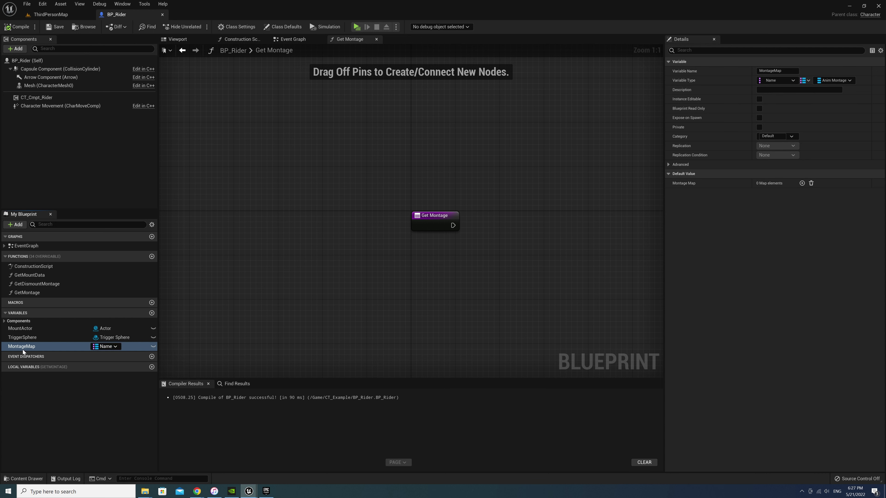
# In GetMontage, place a MontageMap getter and add a Name input named Name.
pyautogui.moveTo(23, 349); pyautogui.dragTo(424, 261)
pyautogui.click(443, 270)
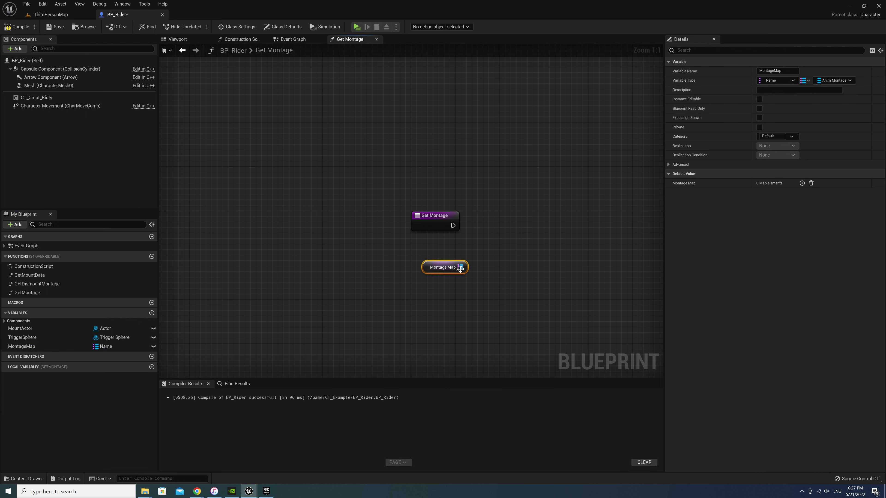
pyautogui.click(437, 225)
pyautogui.click(875, 164)
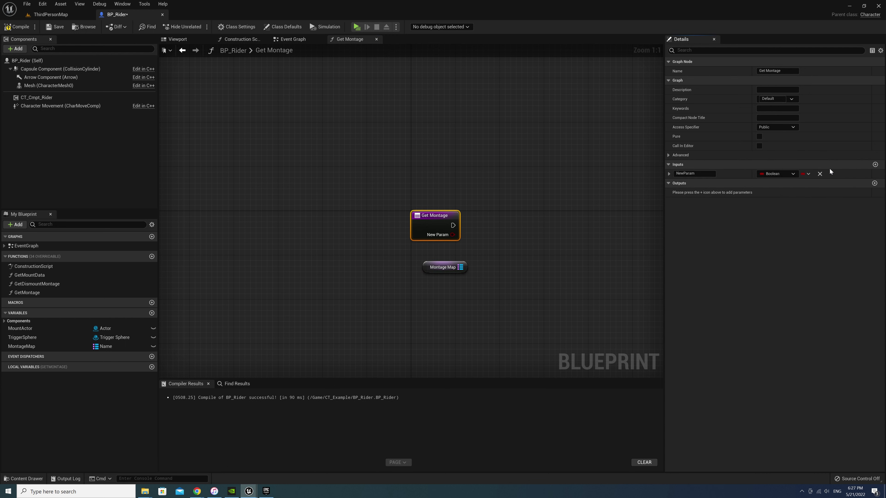
pyautogui.click(784, 174)
pyautogui.click(779, 229)
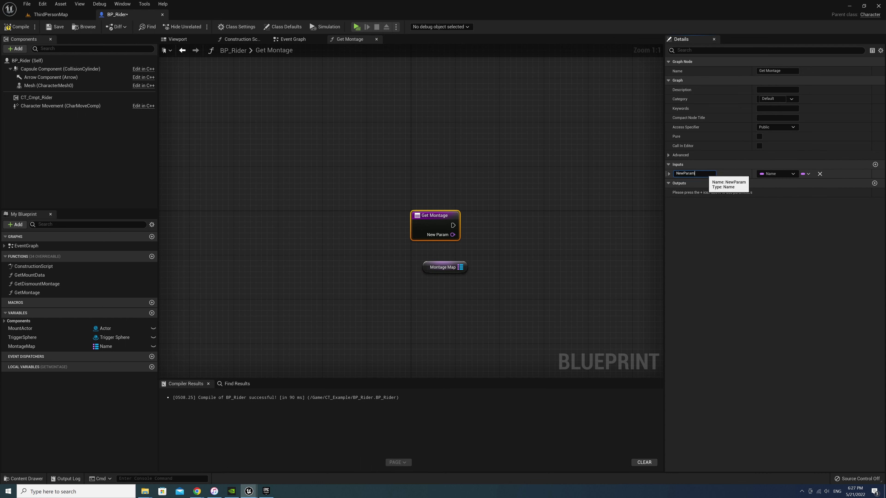
pyautogui.write('Name')
pyautogui.press('Return')
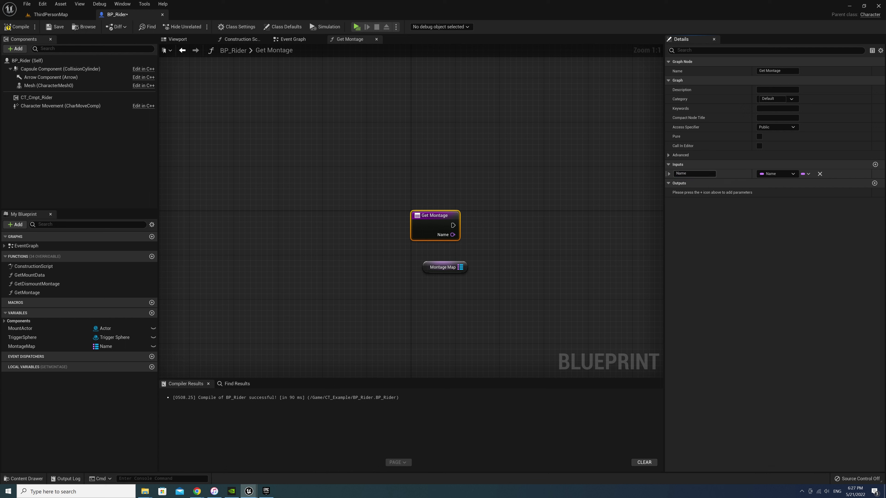
# Look up Name with a Map Find node, return its result, and recompile.
pyautogui.moveTo(460, 267); pyautogui.dragTo(521, 254)
pyautogui.write('find')
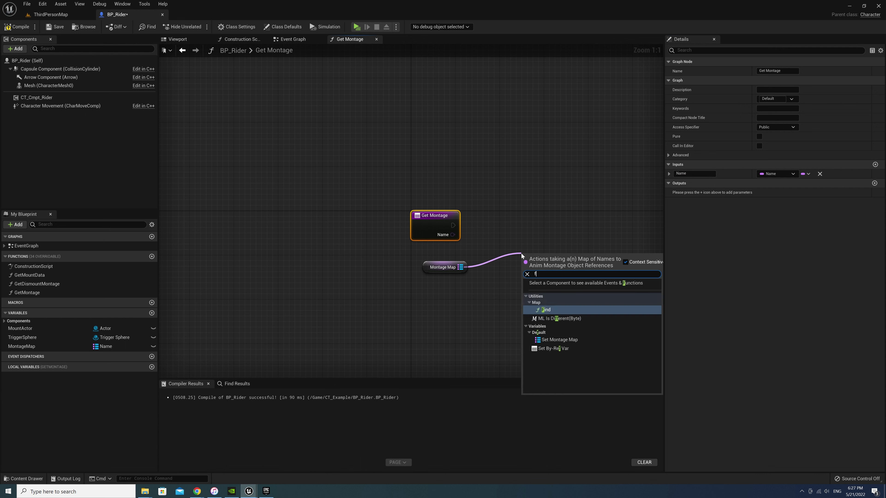
pyautogui.press('Return')
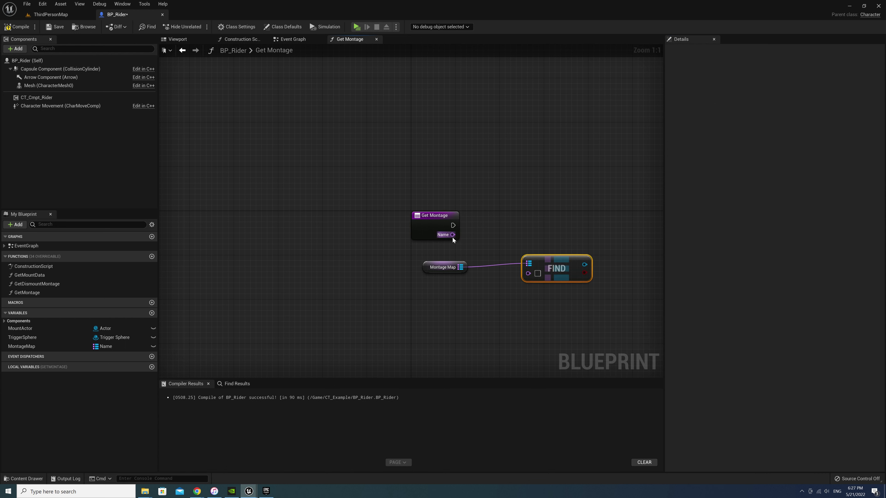
pyautogui.moveTo(452, 235)
pyautogui.mouseDown()
pyautogui.moveTo(528, 274)
pyautogui.moveTo(425, 228)
pyautogui.mouseUp()
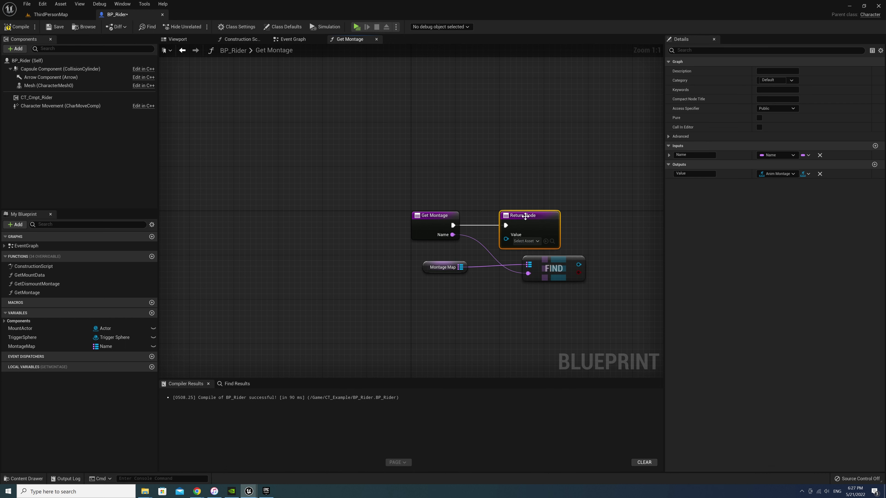
pyautogui.moveTo(525, 216); pyautogui.dragTo(619, 215)
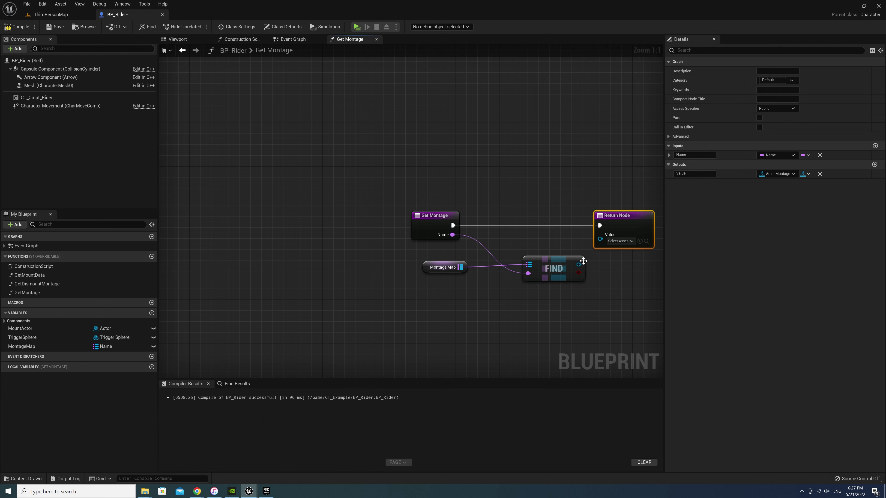
pyautogui.moveTo(579, 264)
pyautogui.mouseDown()
pyautogui.moveTo(600, 239)
pyautogui.moveTo(545, 251)
pyautogui.mouseUp()
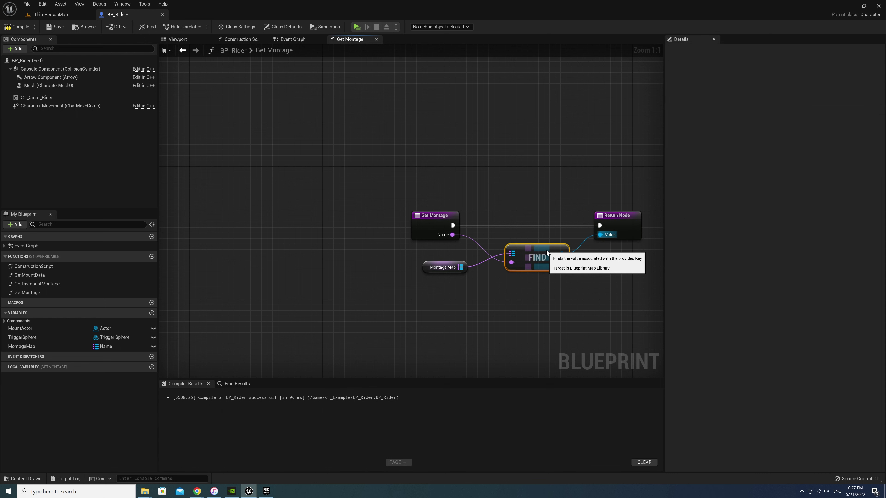
pyautogui.click(539, 288)
pyautogui.click(25, 30)
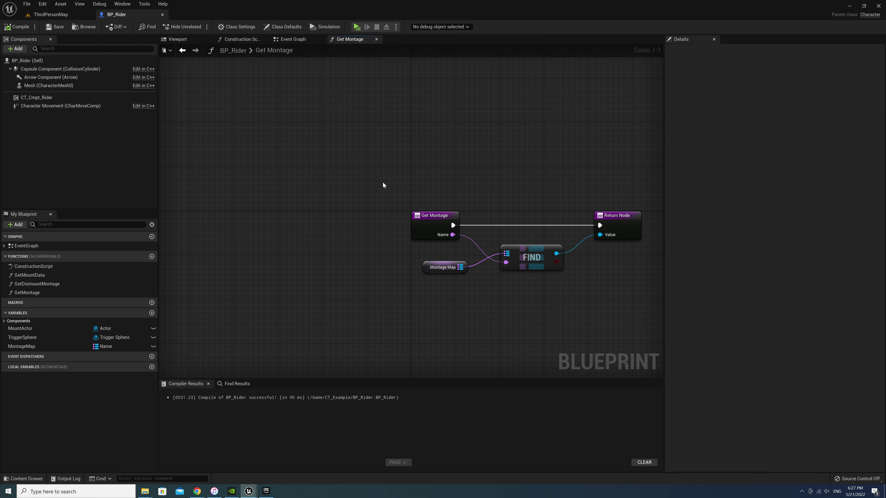
pyautogui.click(152, 256)
pyautogui.write('MontageMessage')
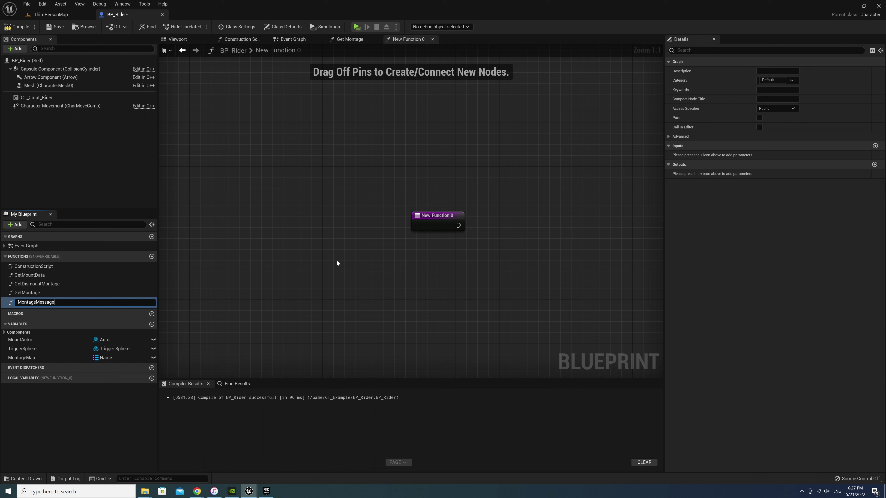
# Name the function MontageMessage, add a Message Name input, and convert it with To String (Name).
pyautogui.press('Return')
pyautogui.moveTo(421, 195); pyautogui.dragTo(459, 281)
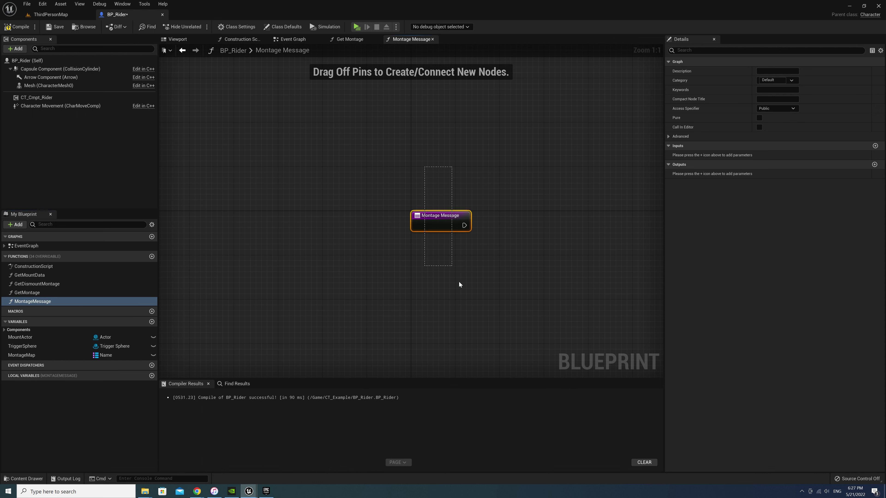
pyautogui.click(874, 164)
pyautogui.write('Message')
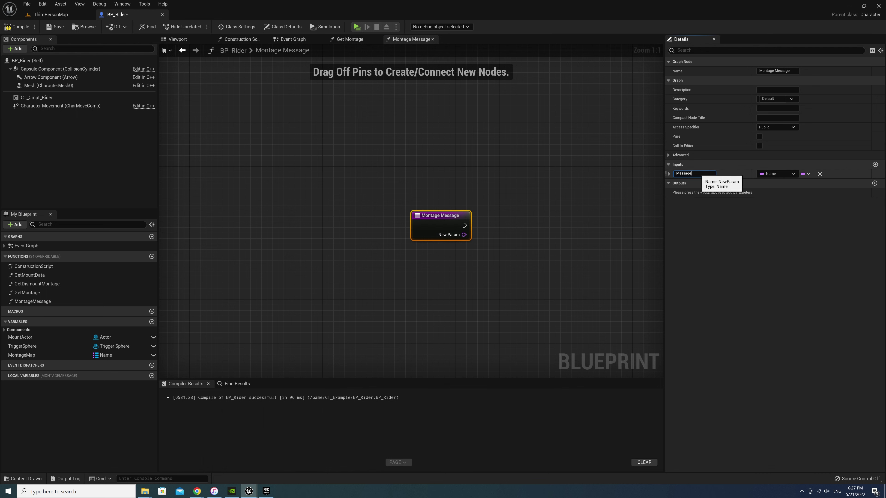
pyautogui.press('Return')
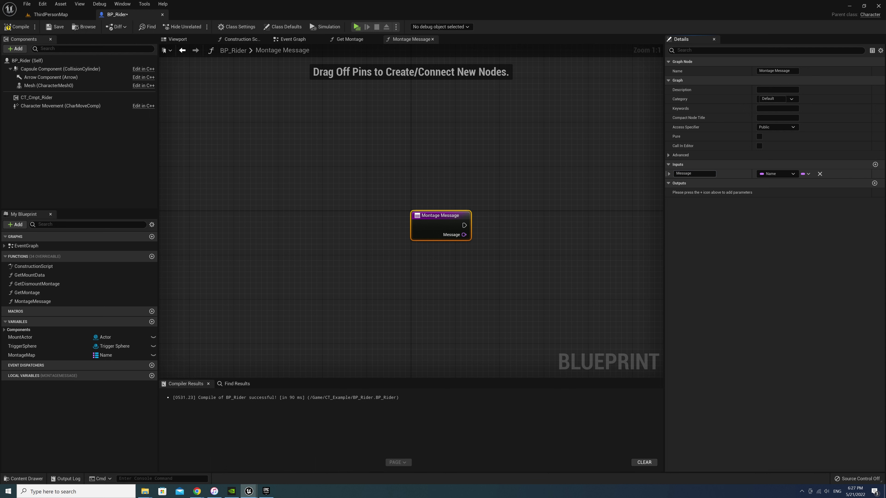
pyautogui.moveTo(539, 251); pyautogui.dragTo(411, 262, button='right')
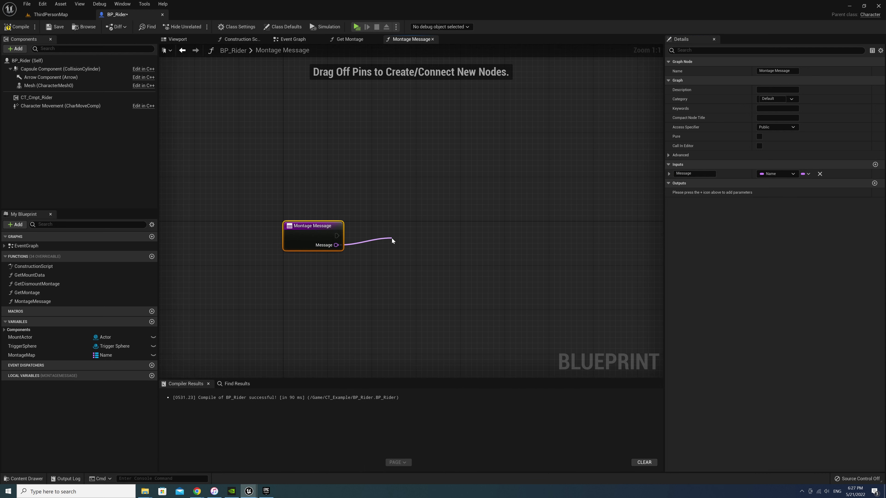
pyautogui.moveTo(336, 245); pyautogui.dragTo(392, 239)
pyautogui.write('tostrin')
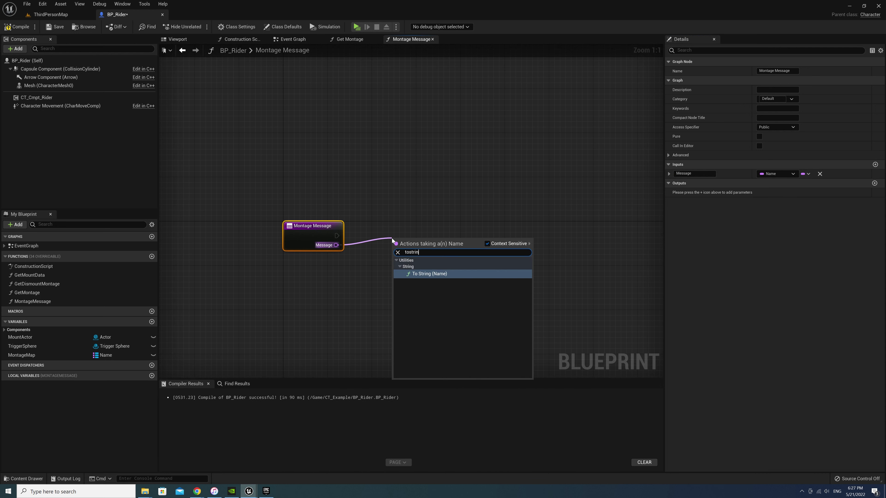
pyautogui.press('Return')
pyautogui.moveTo(412, 241)
pyautogui.mouseDown()
pyautogui.moveTo(411, 219)
pyautogui.moveTo(409, 250)
pyautogui.mouseUp()
# Start the function's execution with a Sequence node, arranging it beside To String.
pyautogui.moveTo(336, 235); pyautogui.dragTo(451, 237)
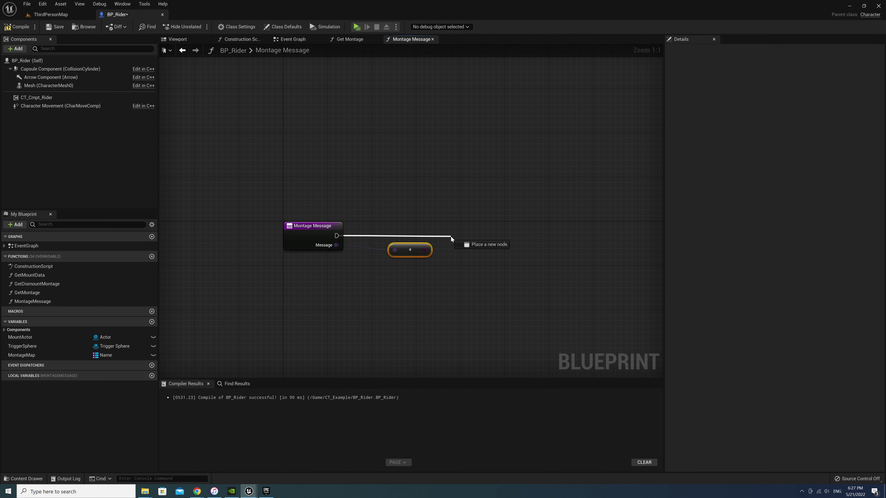
pyautogui.write('seq')
pyautogui.click(496, 274)
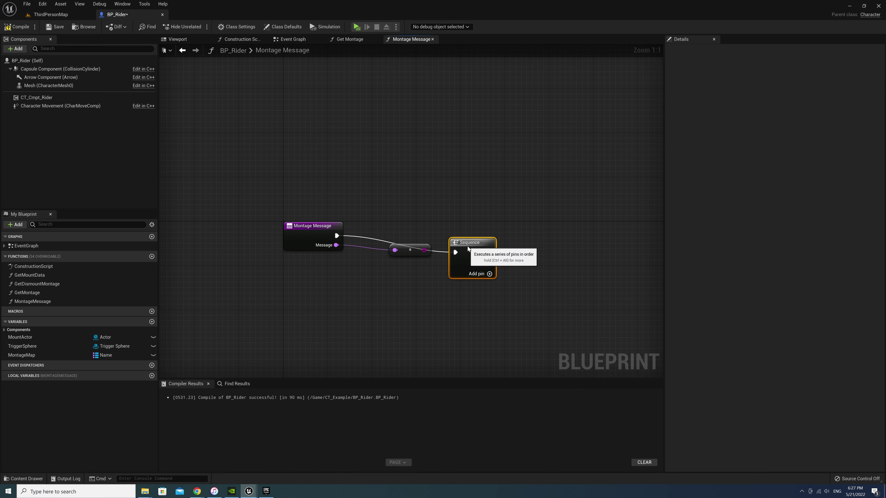
pyautogui.moveTo(467, 248); pyautogui.dragTo(463, 232)
pyautogui.moveTo(417, 249)
pyautogui.mouseDown()
pyautogui.moveTo(422, 226)
pyautogui.moveTo(462, 194)
pyautogui.mouseUp()
pyautogui.moveTo(518, 200); pyautogui.dragTo(444, 220, button='right')
# Check the message string with a Contains node whose Substring is Play_Montage.
pyautogui.moveTo(394, 214); pyautogui.dragTo(460, 204)
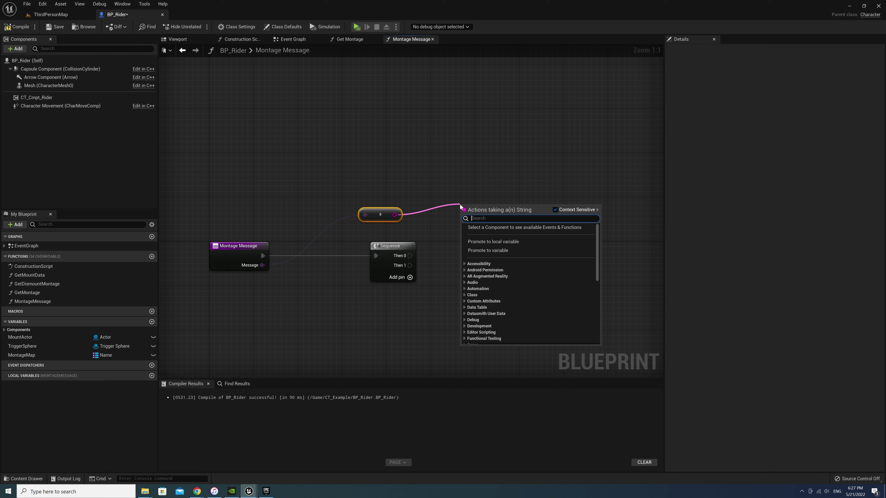
pyautogui.write('conta')
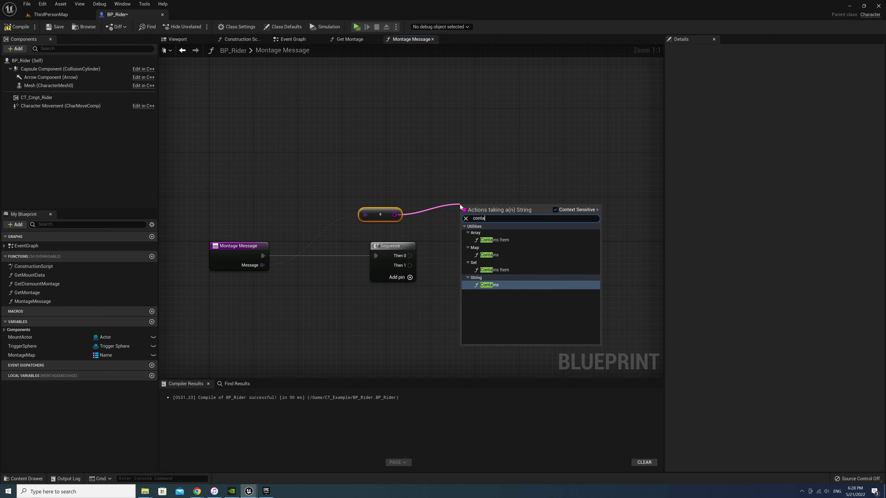
pyautogui.press('Return')
pyautogui.write('Play_M')
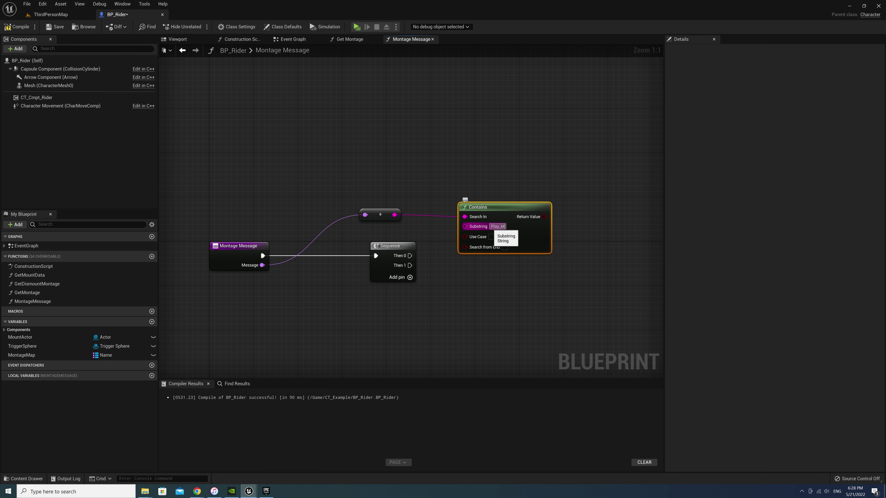
pyautogui.write('ontage')
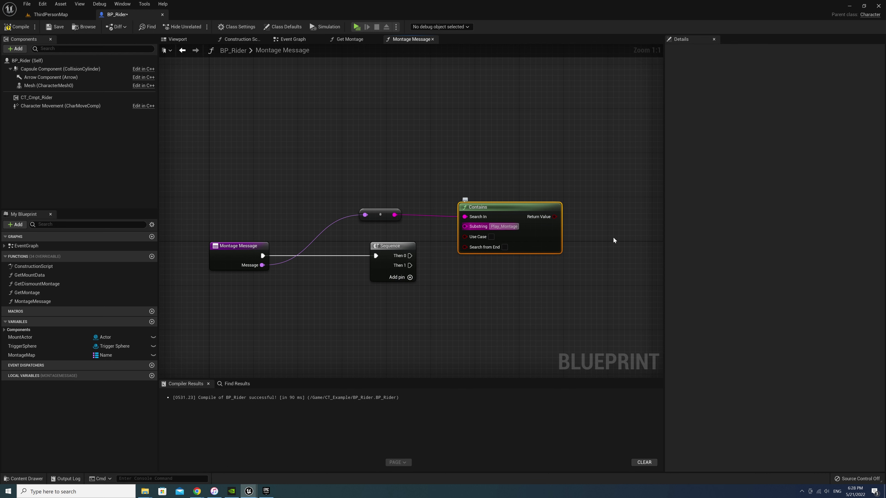
pyautogui.press('Return')
pyautogui.moveTo(499, 273); pyautogui.dragTo(458, 275, button='right')
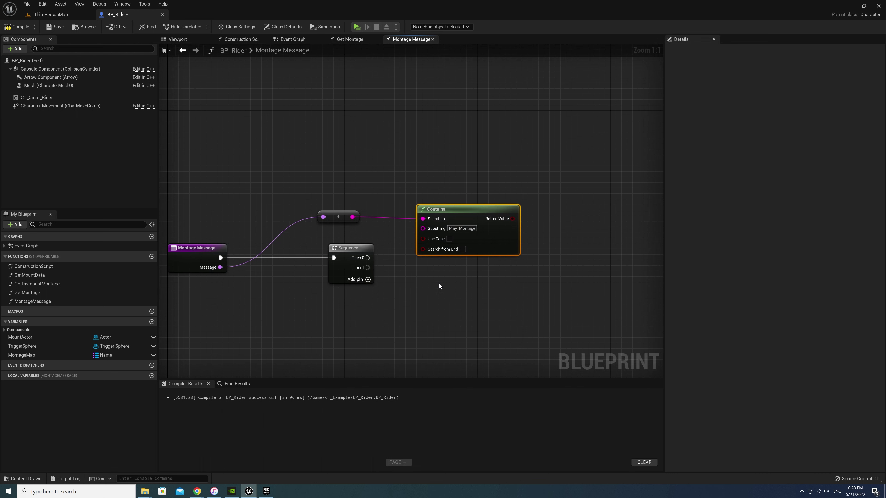
# Drive a Branch from the Contains result, run from Sequence Then 0 via a reroute point.
pyautogui.moveTo(509, 218); pyautogui.dragTo(550, 187)
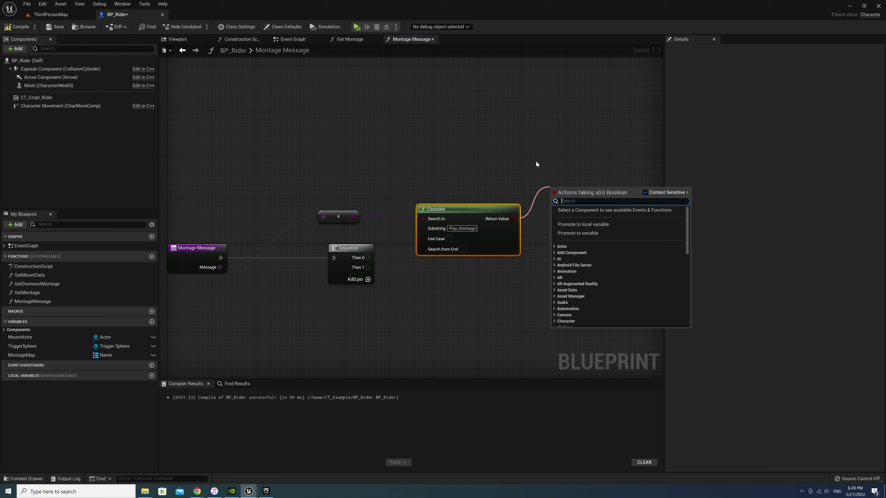
pyautogui.write('branch')
pyautogui.click(581, 225)
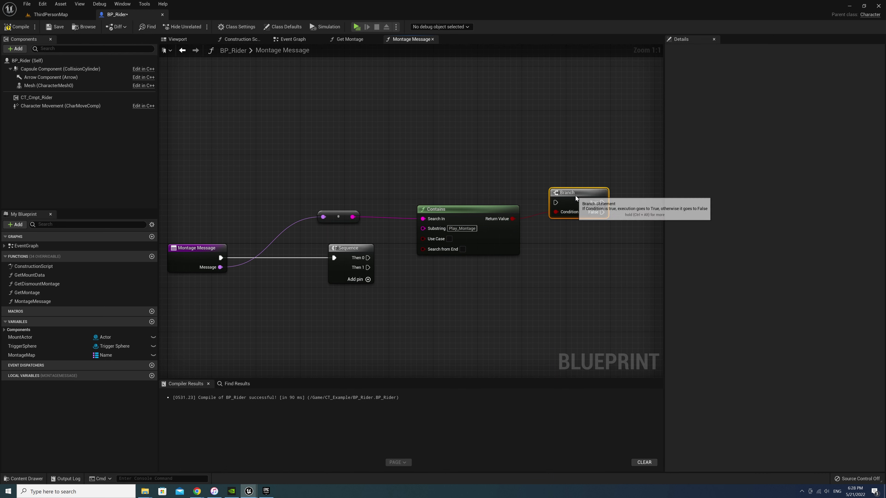
pyautogui.moveTo(575, 196); pyautogui.dragTo(580, 179)
pyautogui.moveTo(368, 258)
pyautogui.mouseDown()
pyautogui.moveTo(561, 185)
pyautogui.moveTo(416, 191)
pyautogui.mouseUp()
pyautogui.doubleClick(528, 191)
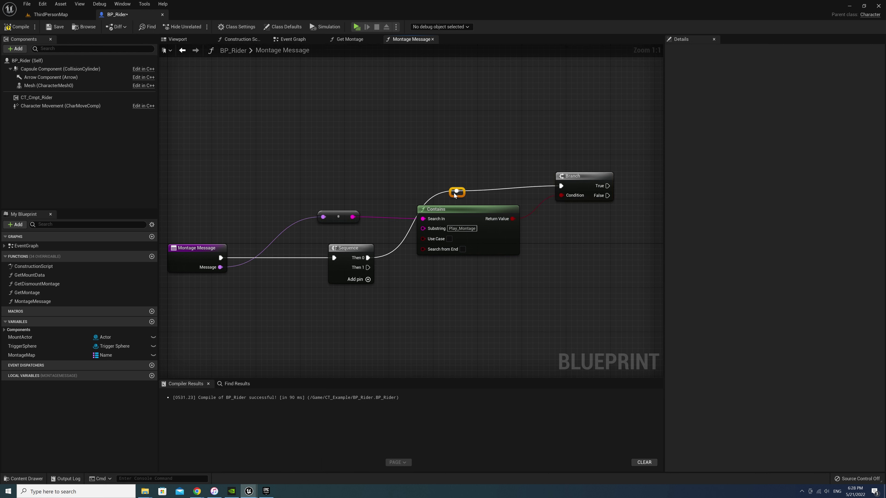
pyautogui.click(456, 187)
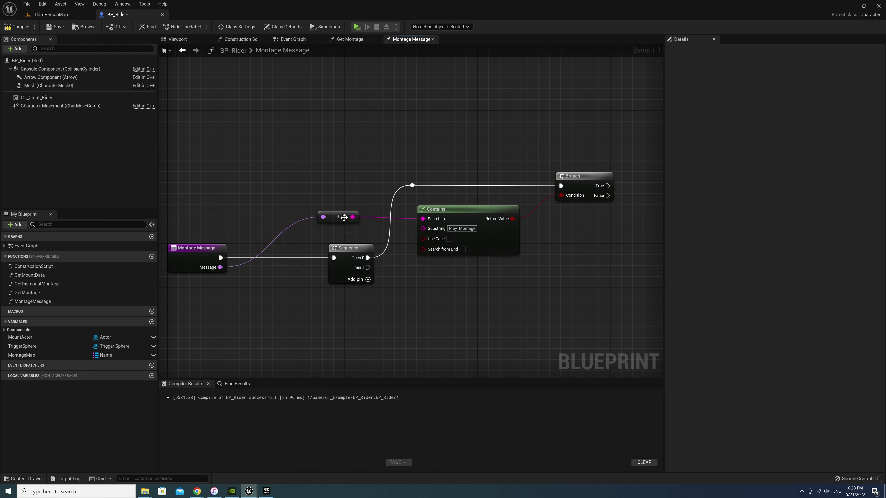
pyautogui.moveTo(295, 246); pyautogui.dragTo(226, 219, button='right')
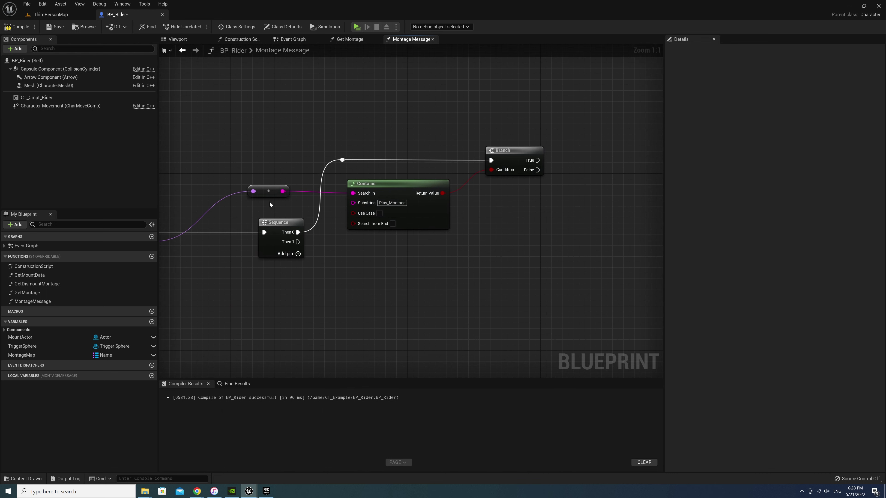
pyautogui.moveTo(268, 191)
pyautogui.mouseDown()
pyautogui.moveTo(330, 265)
pyautogui.moveTo(282, 276)
pyautogui.mouseUp()
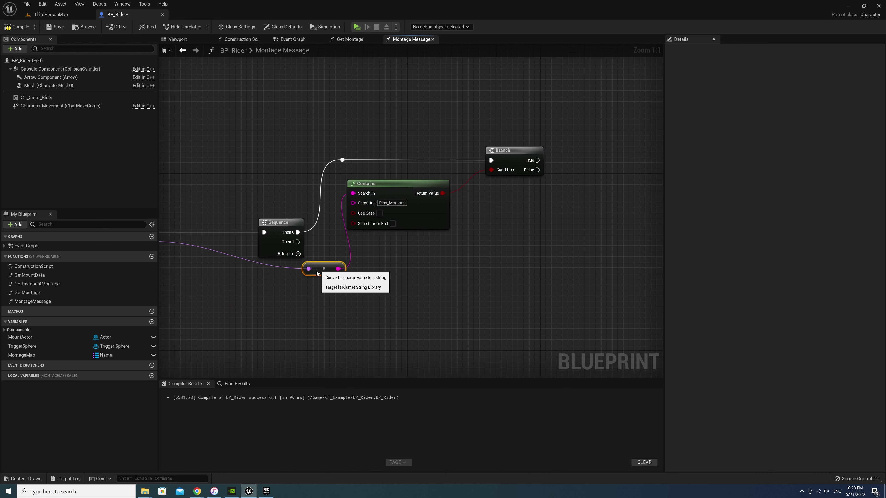
pyautogui.moveTo(355, 281); pyautogui.dragTo(443, 262, button='right')
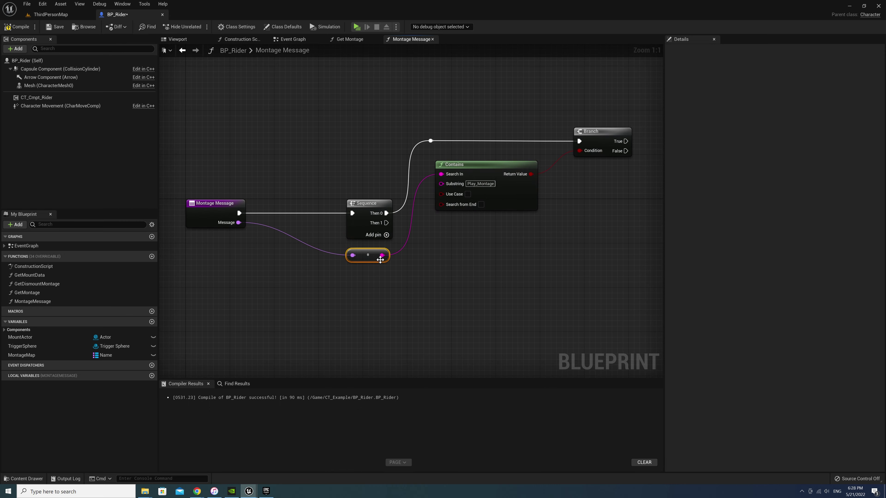
# Feed the message string into a Replace node with From set to Play_Montage_.
pyautogui.moveTo(381, 255); pyautogui.dragTo(532, 254)
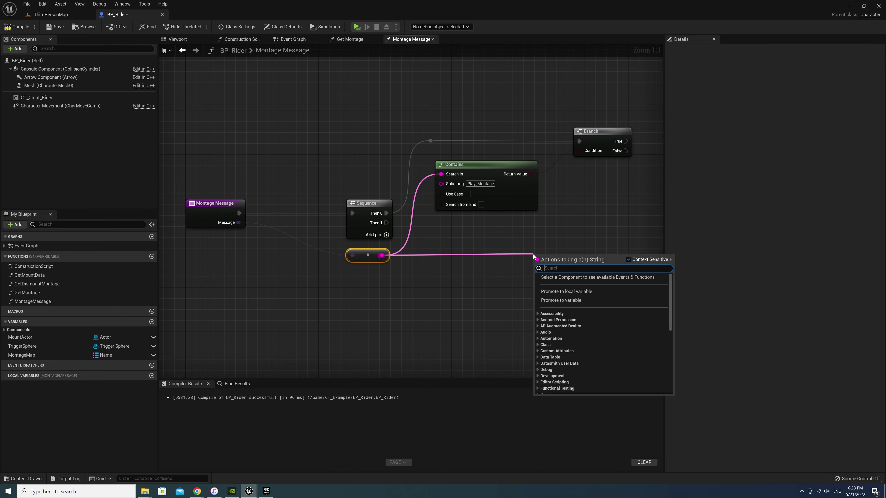
pyautogui.write('replace')
pyautogui.press('Return')
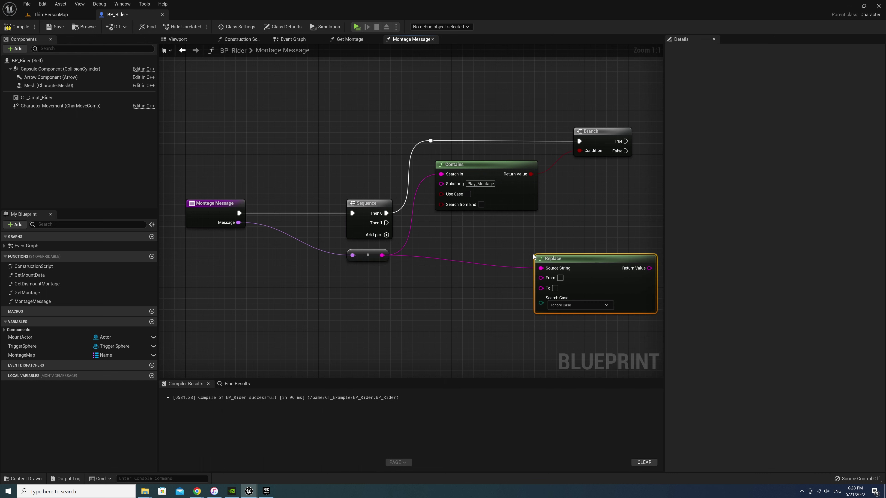
pyautogui.click(480, 184)
pyautogui.rightClick(560, 278)
pyautogui.click(572, 293)
pyautogui.write('_Montage_')
pyautogui.moveTo(583, 241); pyautogui.dragTo(463, 214, button='right')
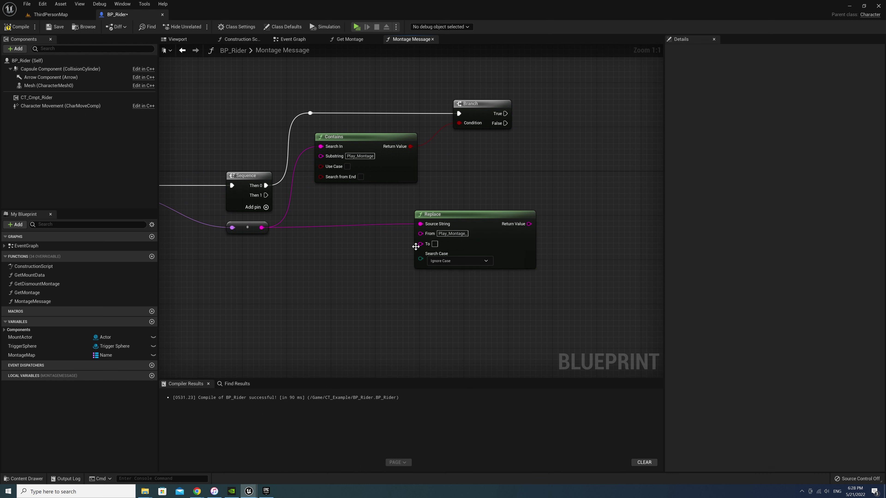
pyautogui.moveTo(561, 236); pyautogui.dragTo(502, 272, button='right')
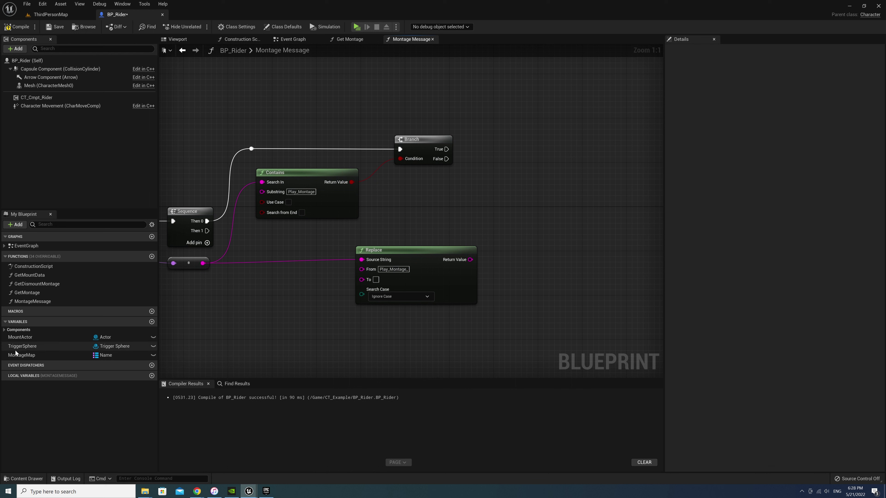
# Pass the Replace result to a pure Get Montage call and check its value with Is Valid.
pyautogui.moveTo(28, 293); pyautogui.dragTo(565, 247)
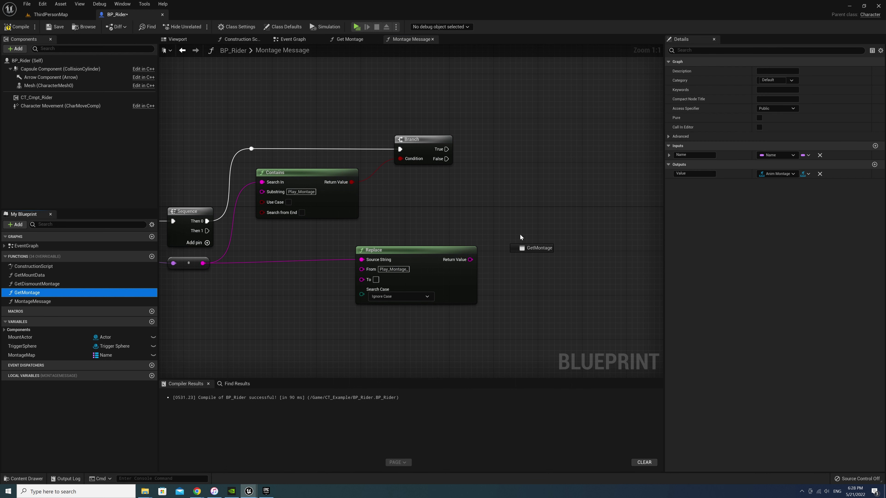
pyautogui.click(760, 119)
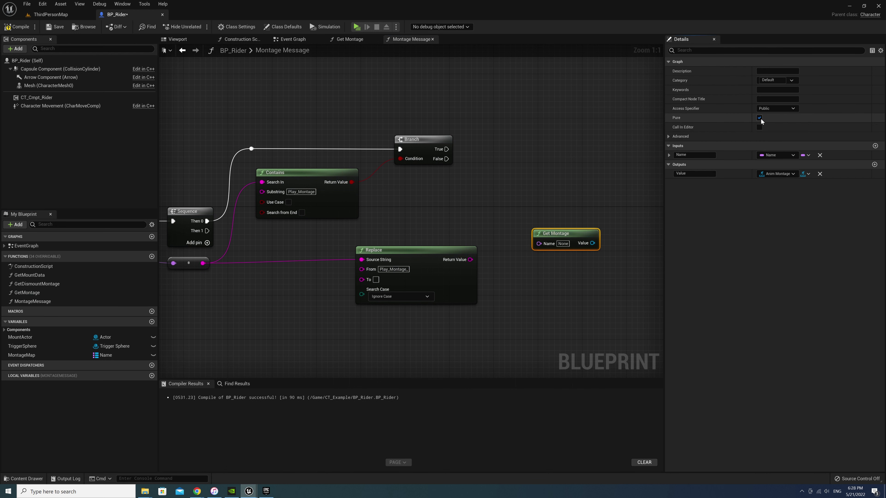
pyautogui.moveTo(470, 260); pyautogui.dragTo(538, 243)
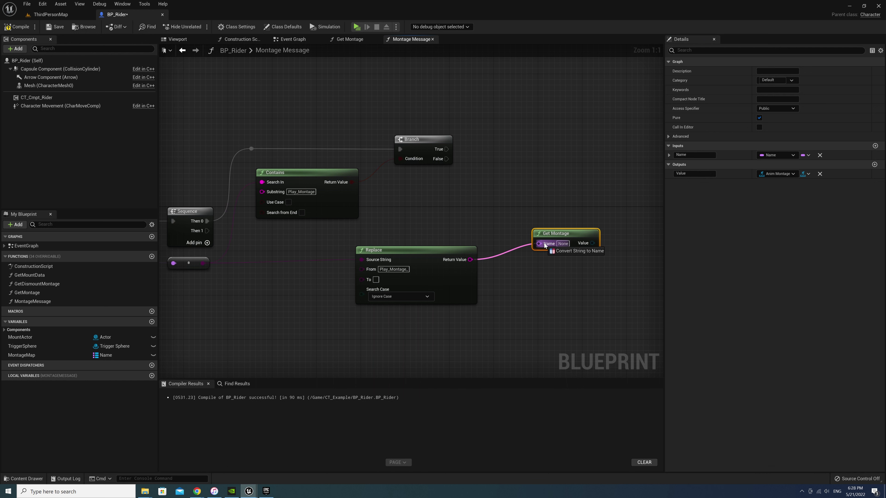
pyautogui.moveTo(473, 245); pyautogui.dragTo(517, 254)
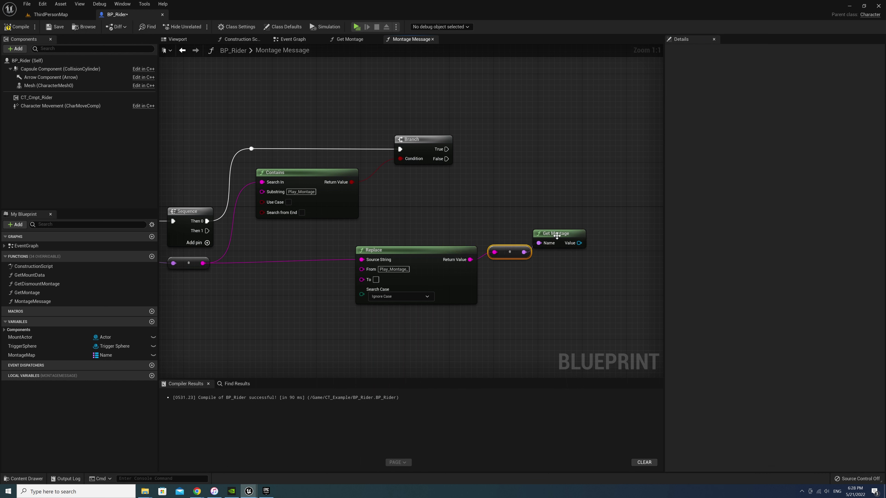
pyautogui.moveTo(558, 234)
pyautogui.mouseDown()
pyautogui.moveTo(564, 244)
pyautogui.moveTo(617, 209)
pyautogui.moveTo(623, 184)
pyautogui.mouseUp()
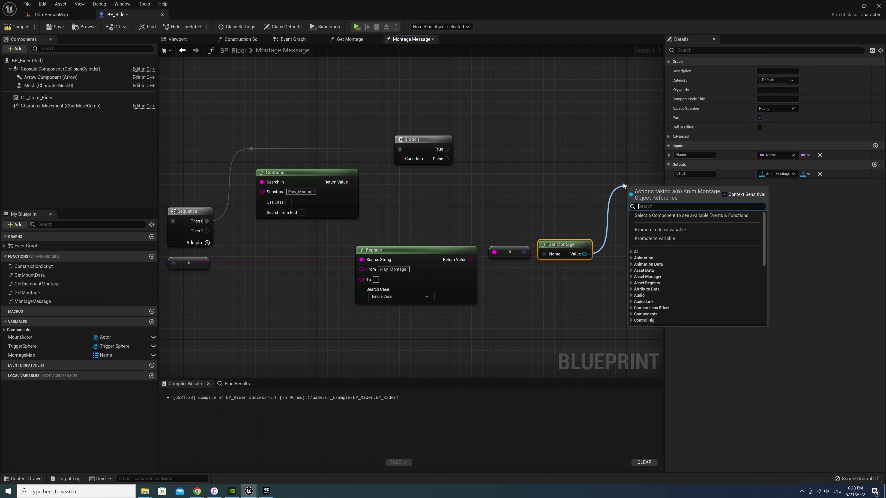
pyautogui.write('isva')
pyautogui.press('Down')
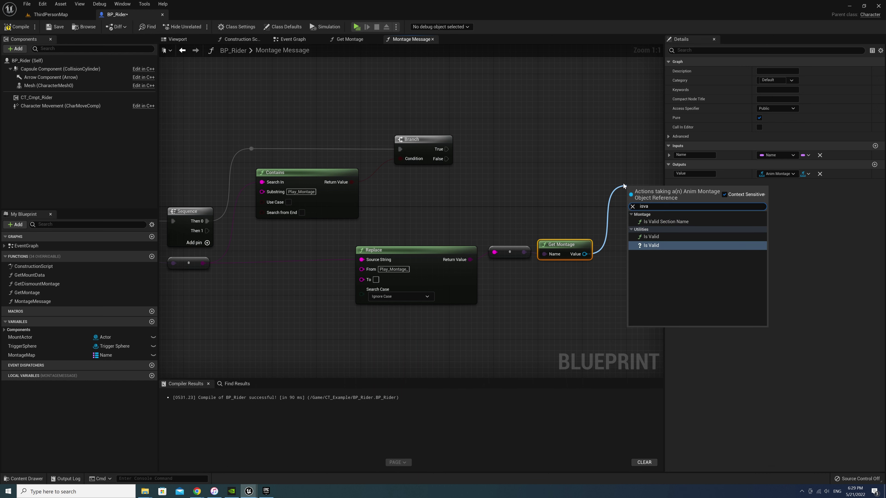
pyautogui.press('Return')
# From Branch True through Is Valid, play the found montage with Play Anim Montage.
pyautogui.moveTo(447, 149)
pyautogui.mouseDown()
pyautogui.moveTo(613, 199)
pyautogui.moveTo(590, 165)
pyautogui.moveTo(601, 143)
pyautogui.mouseUp()
pyautogui.moveTo(553, 234); pyautogui.dragTo(401, 246, button='right')
pyautogui.rightClick(557, 233)
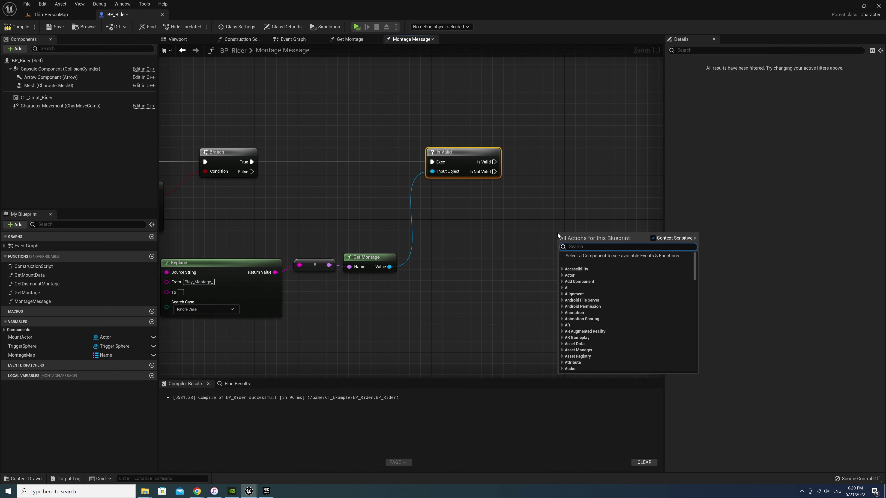
pyautogui.write('play ')
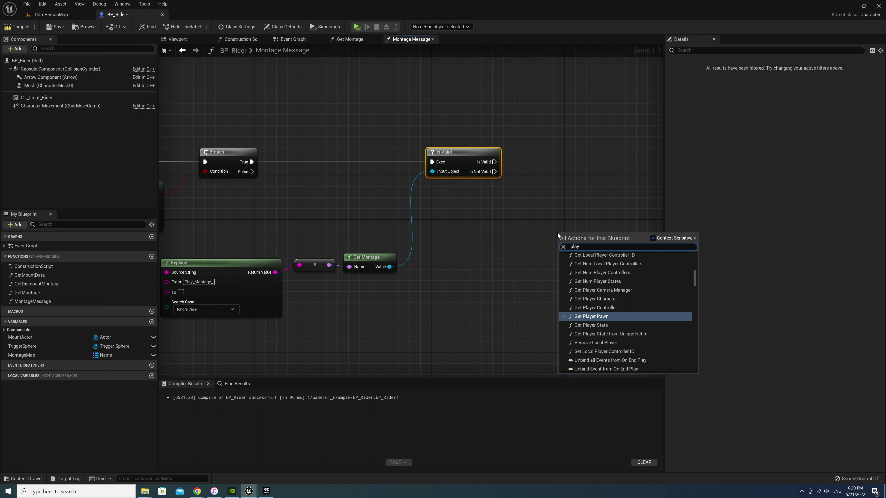
pyautogui.write('animmo')
pyautogui.press('Return')
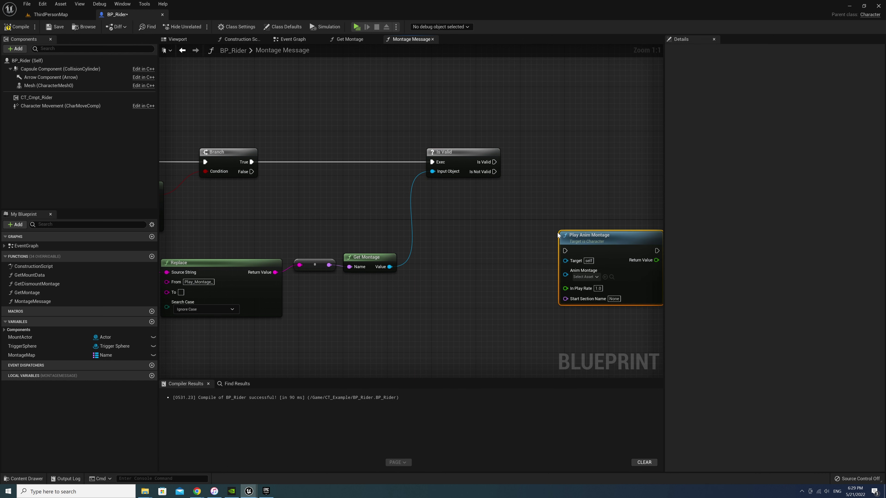
pyautogui.moveTo(494, 162); pyautogui.dragTo(564, 250)
pyautogui.moveTo(389, 266); pyautogui.dragTo(565, 274)
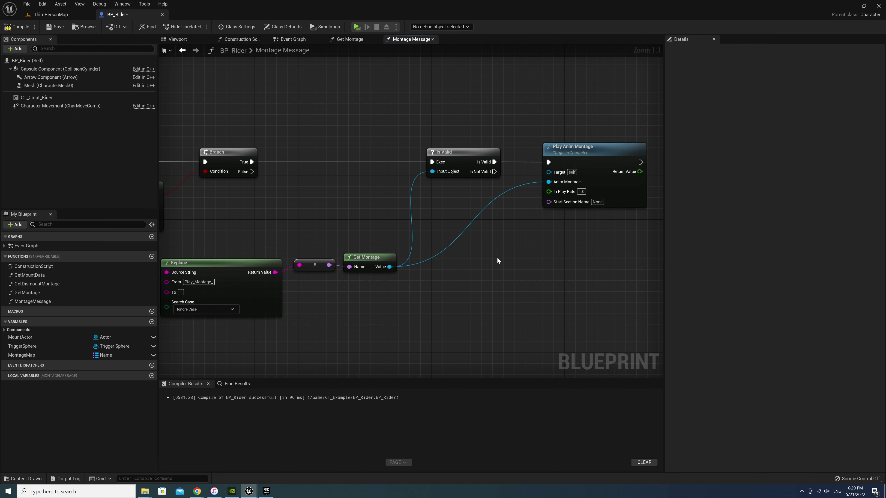
# Line up the Replace, To Name conversion and Get Montage nodes in a neat row.
pyautogui.moveTo(355, 237); pyautogui.dragTo(474, 247, button='right')
pyautogui.moveTo(355, 240); pyautogui.dragTo(521, 312)
pyautogui.moveTo(487, 266)
pyautogui.mouseDown()
pyautogui.moveTo(509, 211)
pyautogui.moveTo(496, 216)
pyautogui.mouseUp()
pyautogui.click(392, 301)
pyautogui.moveTo(392, 301); pyautogui.dragTo(513, 282, button='right')
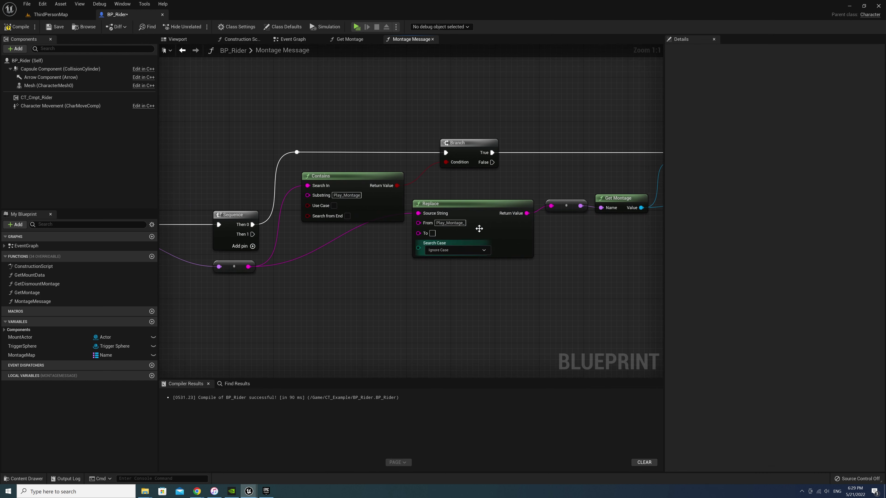
pyautogui.moveTo(446, 223)
pyautogui.mouseDown()
pyautogui.moveTo(439, 232)
pyautogui.moveTo(340, 249)
pyautogui.mouseUp()
pyautogui.click(468, 281)
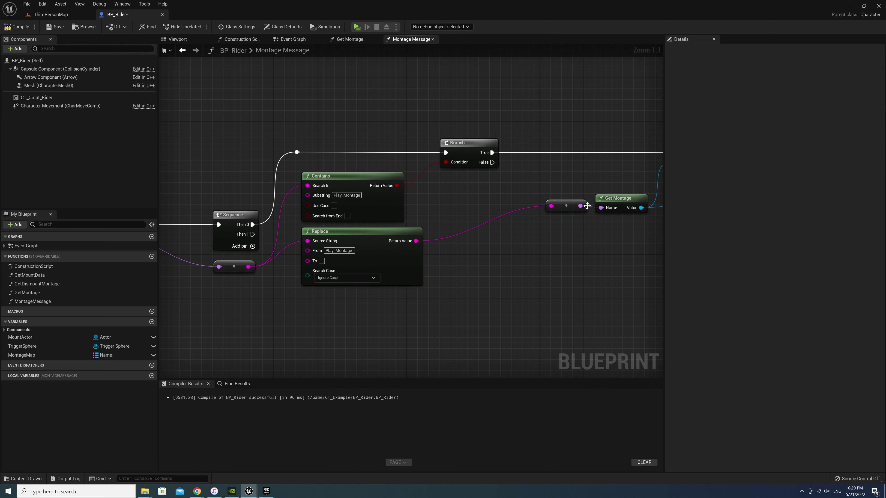
pyautogui.moveTo(566, 207); pyautogui.dragTo(505, 233)
pyautogui.moveTo(625, 209); pyautogui.dragTo(580, 238)
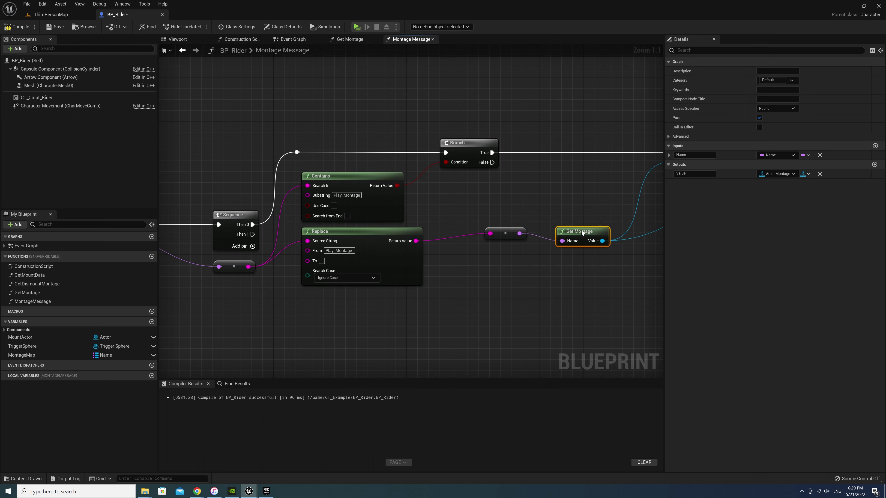
# Copy the Contains, Replace, Branch, Get Montage and Is Valid chain and paste it below the original.
pyautogui.click(436, 269)
pyautogui.scroll(-1, 436, 269)
pyautogui.scroll(-2, 436, 268)
pyautogui.scroll(-1, 528, 244)
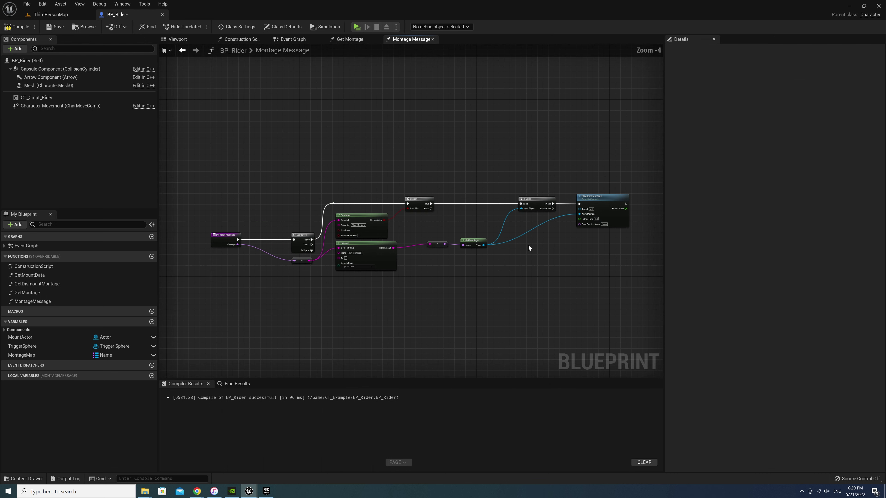
pyautogui.moveTo(360, 286); pyautogui.dragTo(437, 276, button='right')
pyautogui.scroll(1, 399, 275)
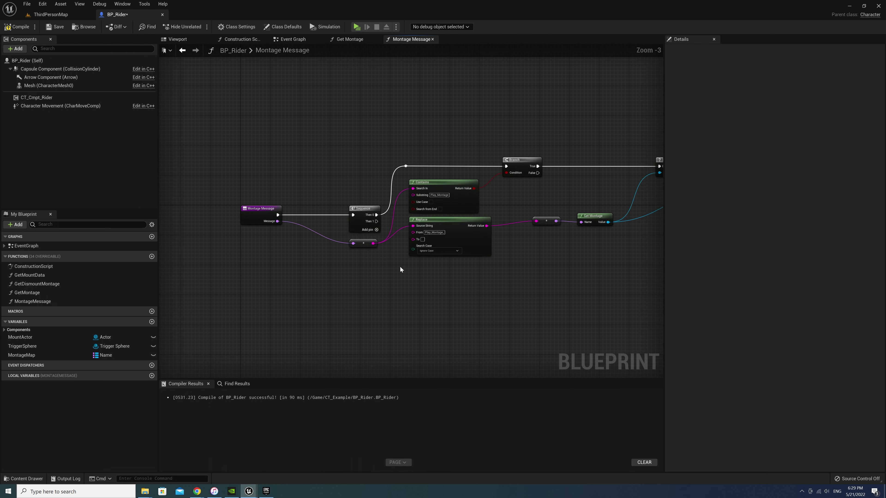
pyautogui.moveTo(477, 190); pyautogui.dragTo(614, 285)
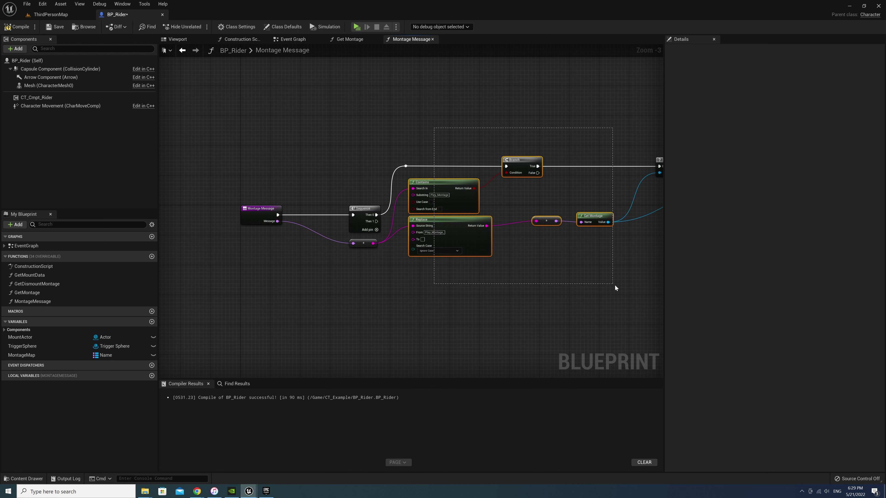
pyautogui.moveTo(614, 285); pyautogui.dragTo(487, 284, button='right')
pyautogui.moveTo(491, 125); pyautogui.dragTo(564, 246)
pyautogui.hotkey('ctrl', 'c')
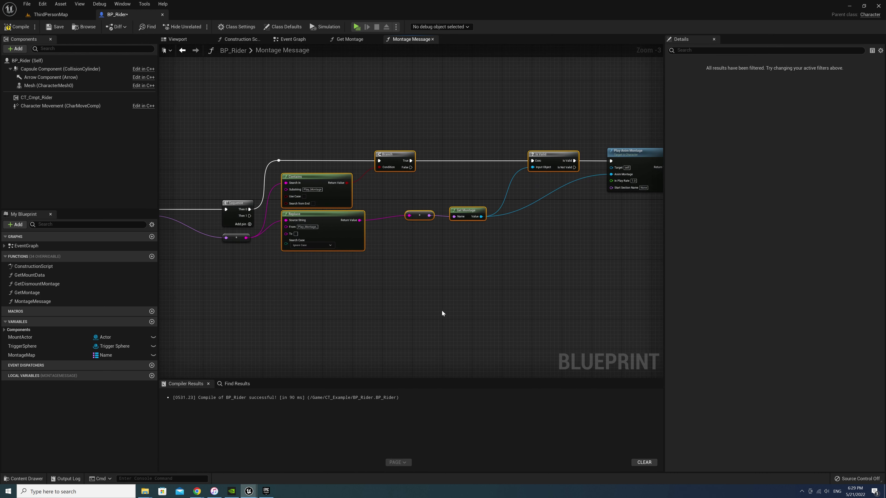
pyautogui.moveTo(405, 307); pyautogui.dragTo(508, 263, button='right')
pyautogui.hotkey('ctrl', 'v')
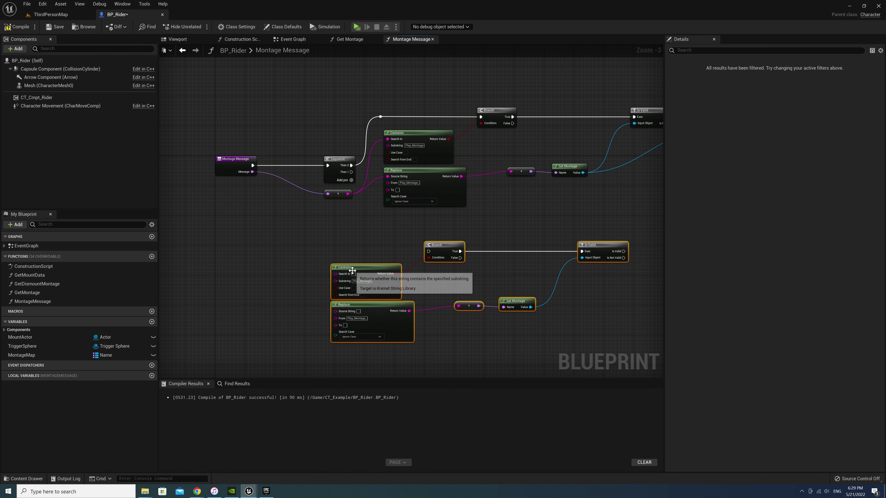
pyautogui.moveTo(347, 272); pyautogui.dragTo(339, 264)
pyautogui.moveTo(364, 267); pyautogui.dragTo(408, 262)
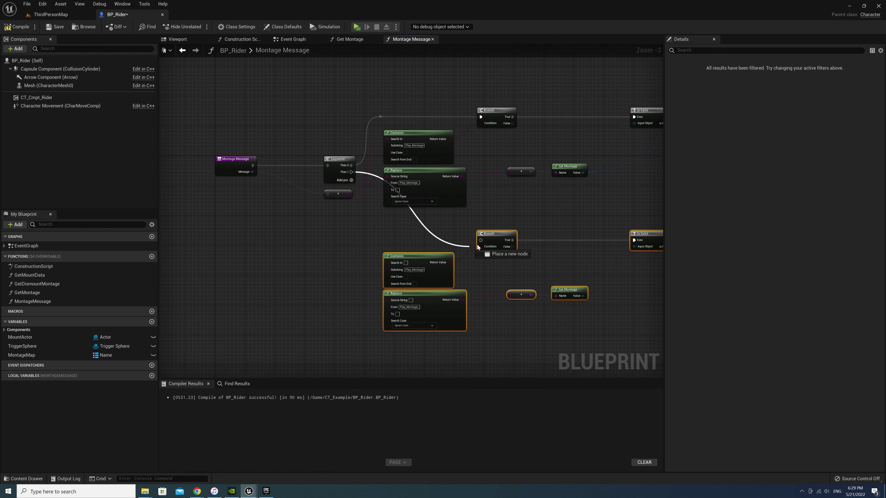
# Wire Sequence Then 1 to the copied Branch and feed the message into its Contains and Replace.
pyautogui.moveTo(350, 172)
pyautogui.mouseDown()
pyautogui.moveTo(481, 240)
pyautogui.moveTo(372, 243)
pyautogui.moveTo(385, 243)
pyautogui.mouseUp()
pyautogui.doubleClick(453, 239)
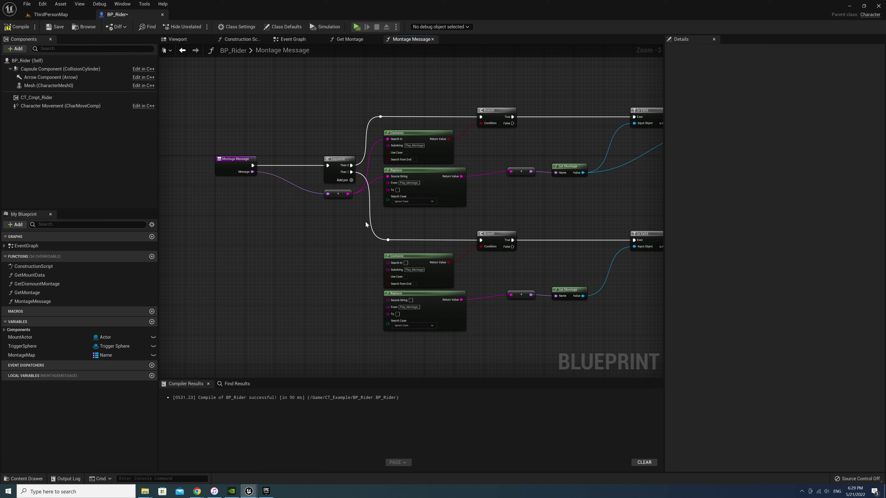
pyautogui.moveTo(348, 193); pyautogui.dragTo(397, 270)
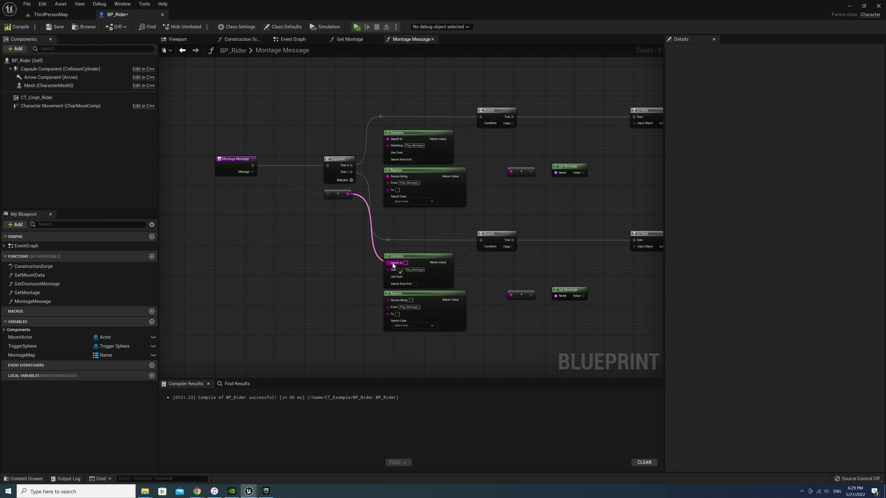
pyautogui.moveTo(397, 270); pyautogui.dragTo(387, 262)
pyautogui.moveTo(348, 194)
pyautogui.mouseDown()
pyautogui.moveTo(402, 309)
pyautogui.moveTo(387, 300)
pyautogui.mouseUp()
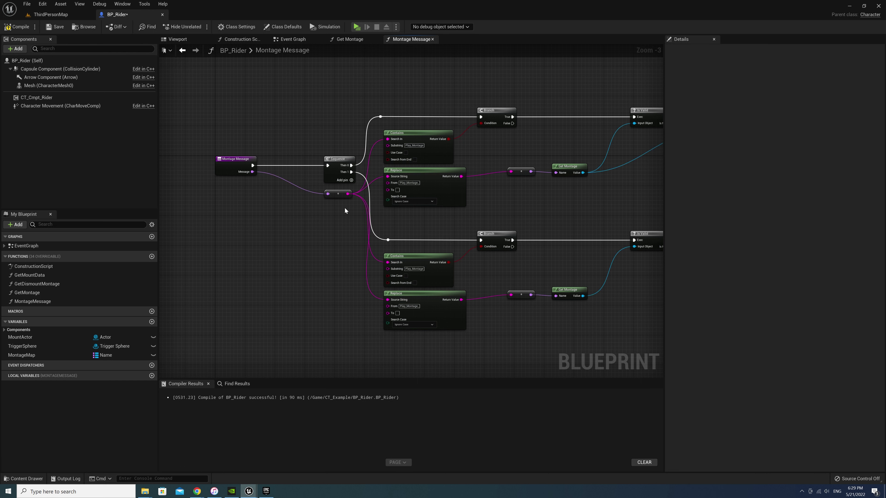
pyautogui.moveTo(332, 196); pyautogui.dragTo(318, 200)
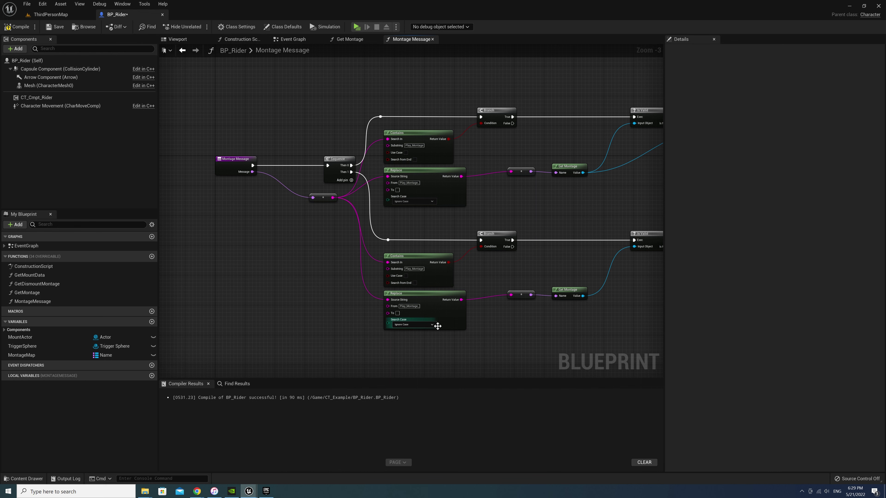
pyautogui.scroll(3, 437, 326)
# Set the copy to Stop_Montage / Stop_Montage_ and stop the found montage on Is Valid.
pyautogui.doubleClick(393, 241)
pyautogui.write('Stop')
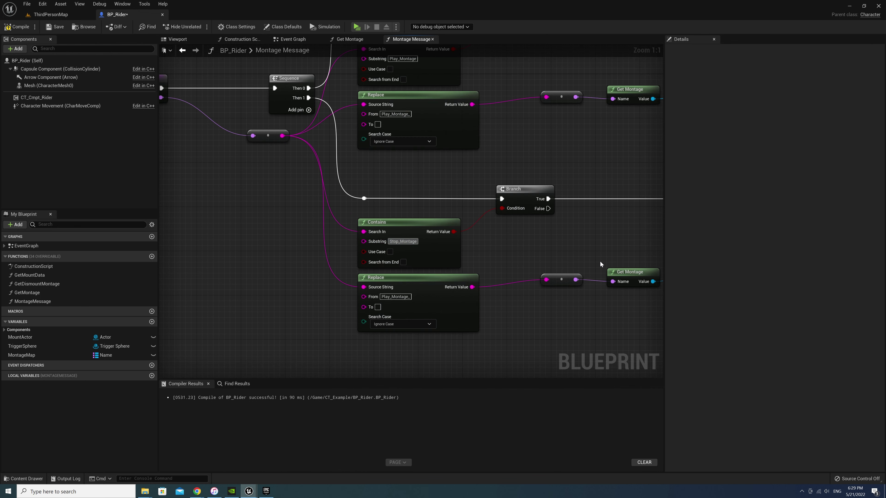
pyautogui.doubleClick(386, 297)
pyautogui.moveTo(549, 248); pyautogui.dragTo(458, 279, button='right')
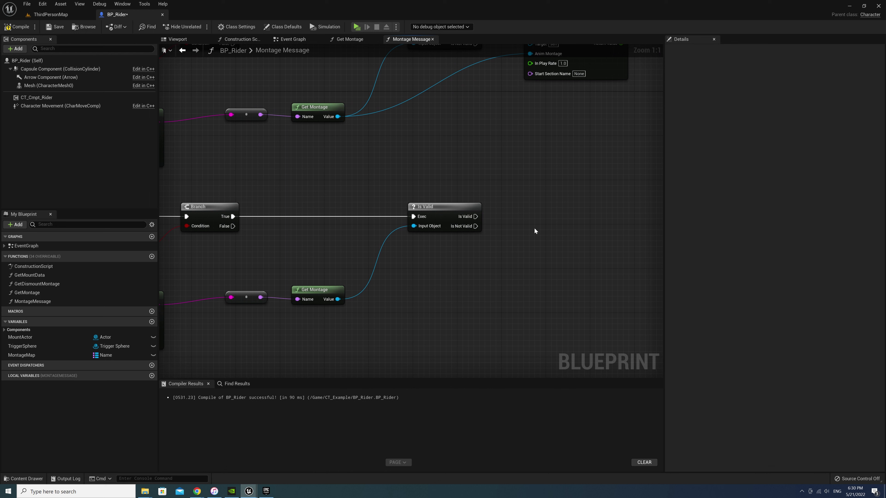
pyautogui.rightClick(534, 228)
pyautogui.write('stop ani')
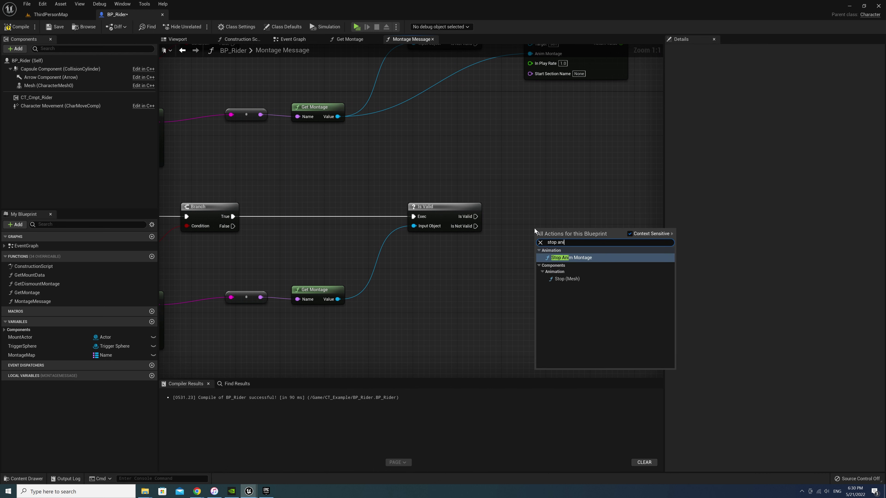
pyautogui.press('Return')
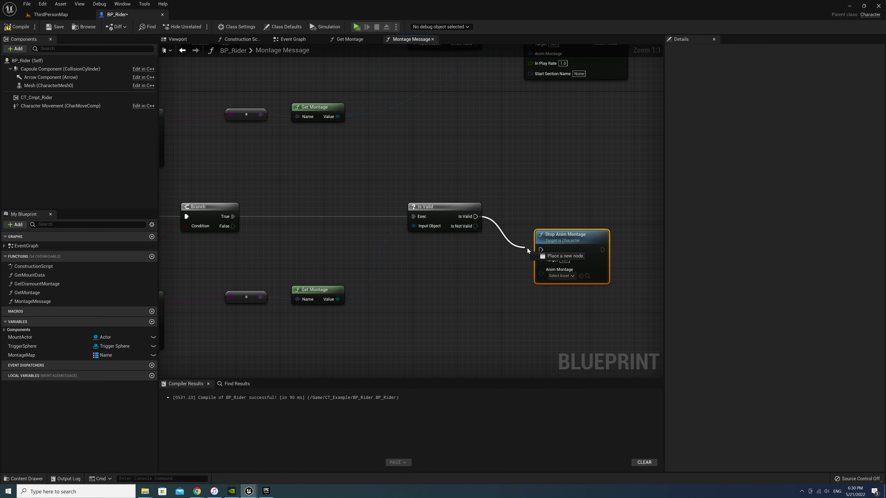
pyautogui.moveTo(468, 219); pyautogui.dragTo(541, 250)
pyautogui.moveTo(551, 243); pyautogui.dragTo(529, 210)
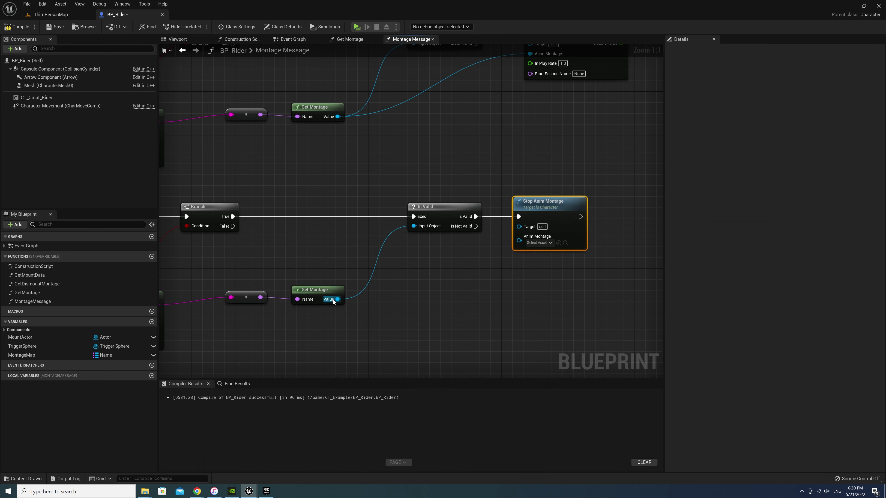
pyautogui.moveTo(338, 299); pyautogui.dragTo(519, 236)
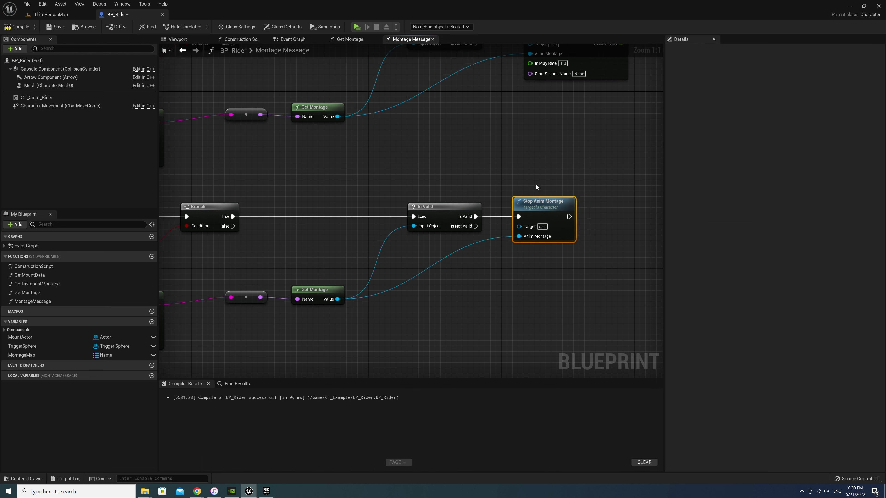
# Add a second Stop Anim Montage on Is Not Valid, then compile and save BP_Rider.
pyautogui.hotkey('ctrl', 'c')
pyautogui.hotkey('ctrl', 'v')
pyautogui.moveTo(543, 286); pyautogui.dragTo(526, 269)
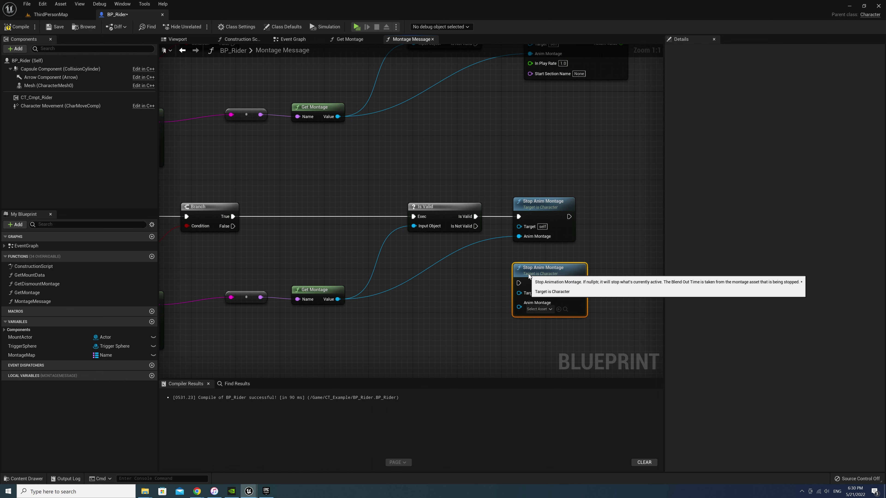
pyautogui.moveTo(477, 227); pyautogui.dragTo(519, 283)
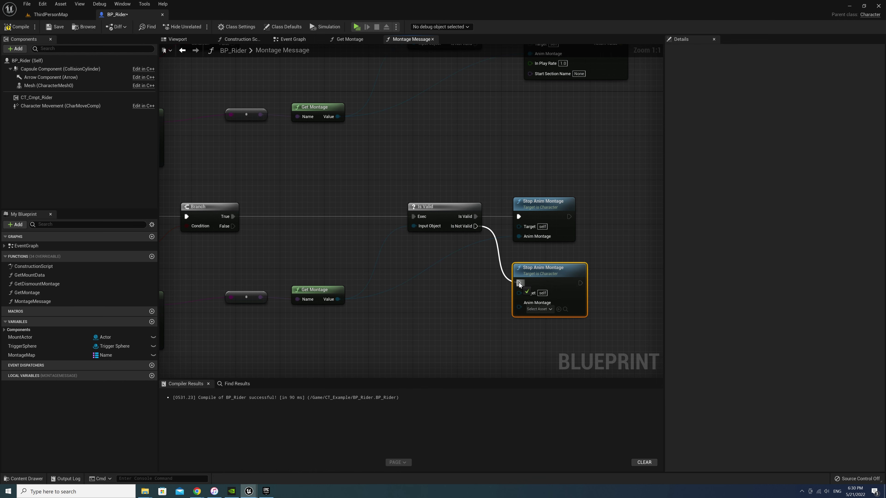
pyautogui.moveTo(335, 255); pyautogui.dragTo(483, 232, button='right')
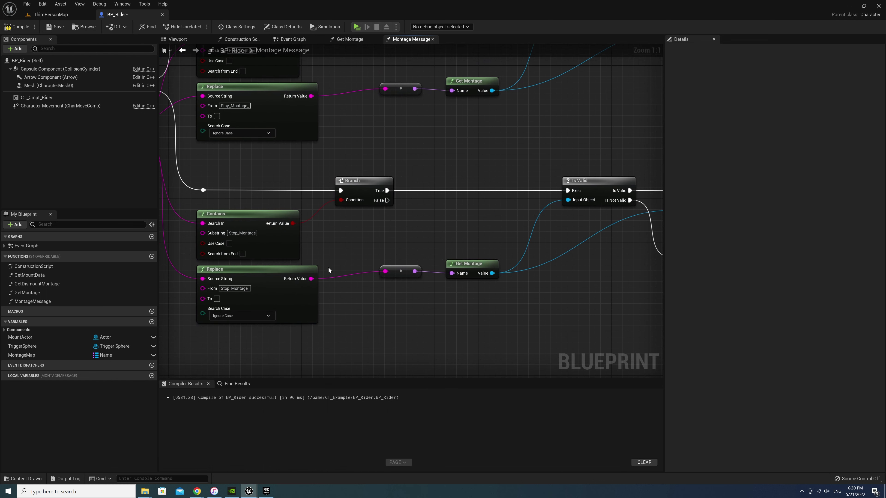
pyautogui.click(16, 27)
pyautogui.click(55, 26)
# In BP_Rider's EventGraph, call Montage Message from Switch on Name's default path, passing Message through a reroute.
pyautogui.click(26, 245)
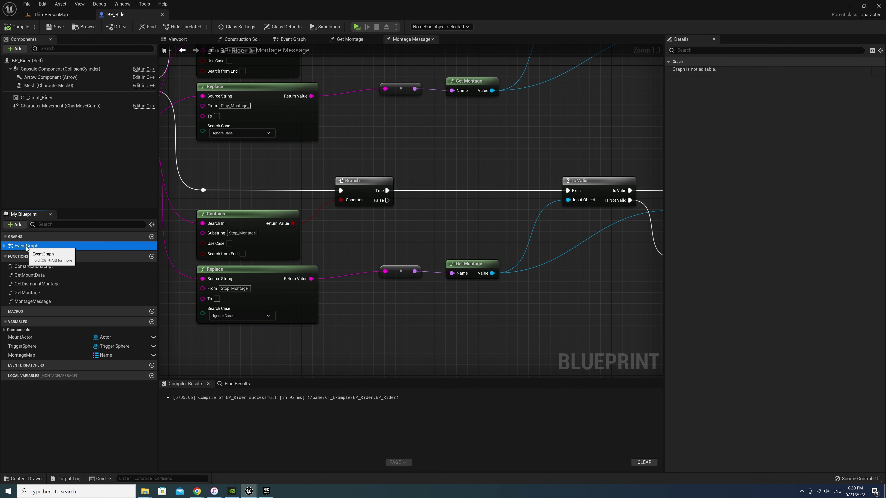
pyautogui.doubleClick(25, 246)
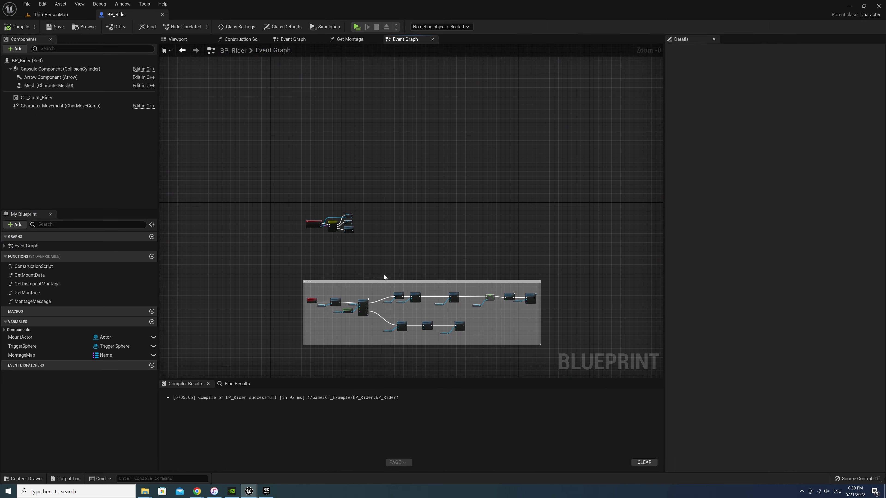
pyautogui.scroll(3, 349, 255)
pyautogui.scroll(1, 330, 246)
pyautogui.click(323, 170)
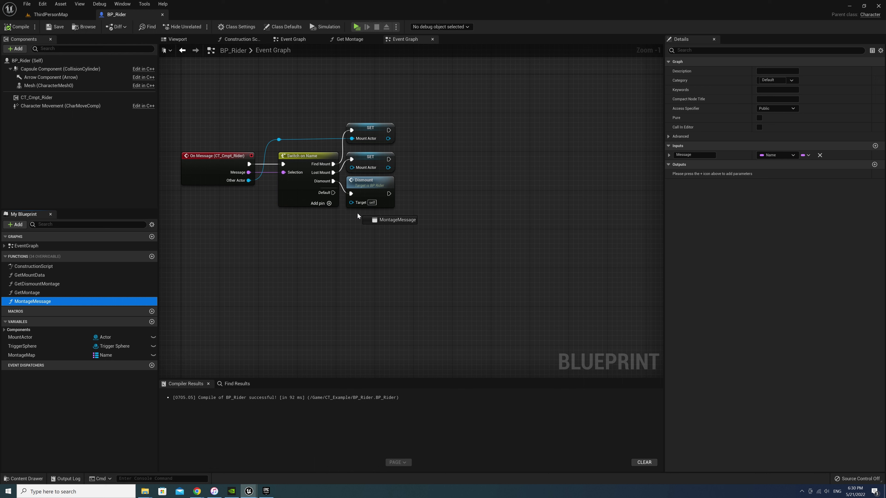
pyautogui.moveTo(29, 303)
pyautogui.mouseDown()
pyautogui.moveTo(349, 217)
pyautogui.moveTo(351, 232)
pyautogui.mouseUp()
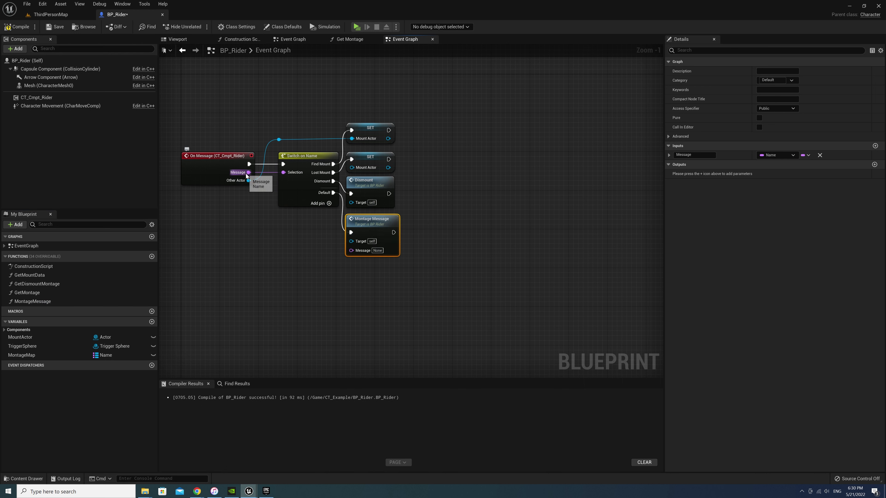
pyautogui.moveTo(246, 176)
pyautogui.mouseDown()
pyautogui.moveTo(328, 251)
pyautogui.moveTo(357, 254)
pyautogui.mouseUp()
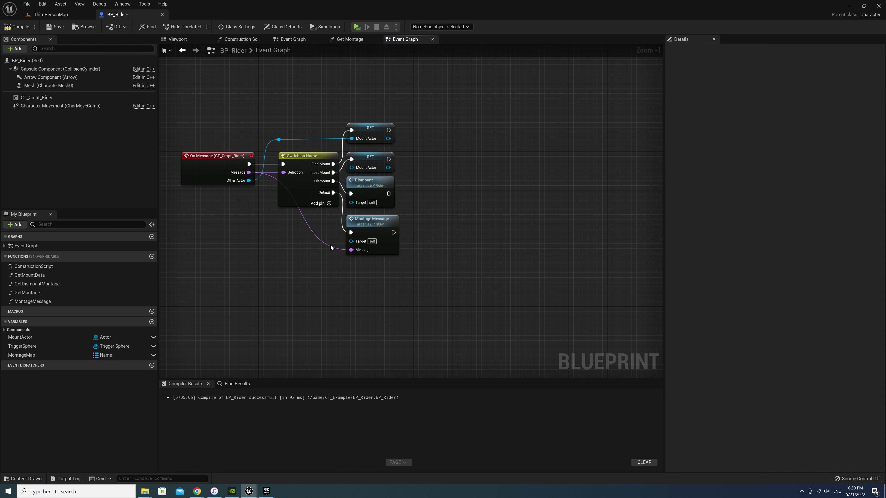
pyautogui.doubleClick(330, 247)
pyautogui.moveTo(286, 254); pyautogui.dragTo(285, 258)
# Compile BP_Rider, then go back to ThirdPersonMap and select the BP_Horse asset.
pyautogui.click(21, 27)
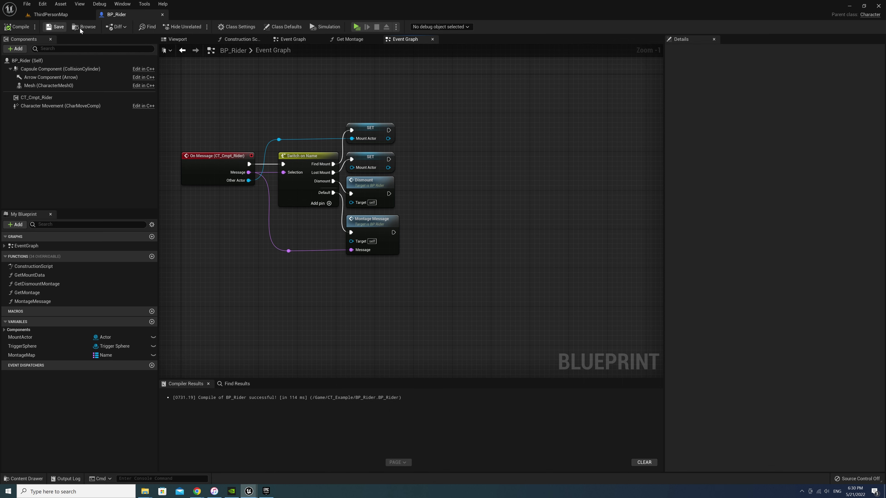
pyautogui.click(79, 14)
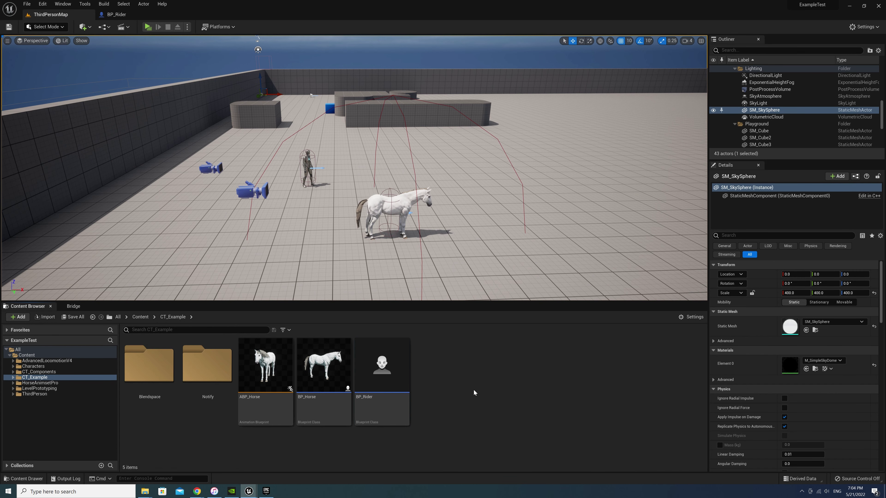
pyautogui.click(318, 364)
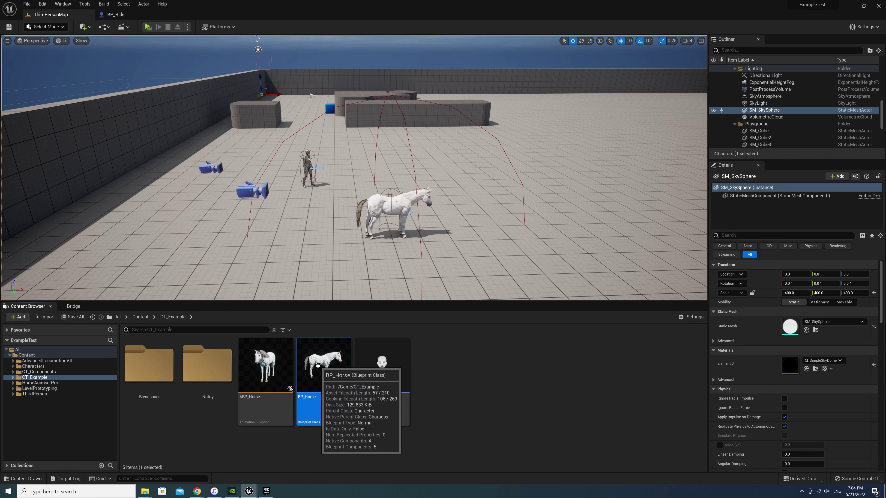
# Open BP_Horse and add a new function named GetSpeed.
pyautogui.doubleClick(318, 365)
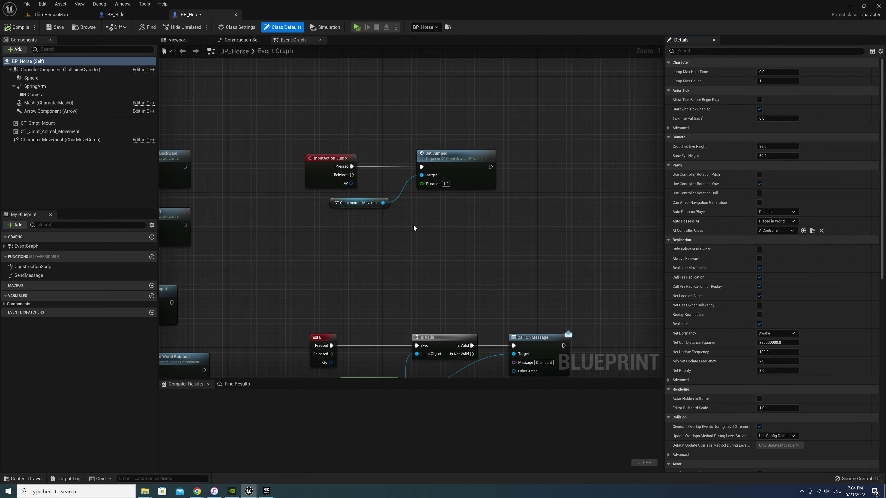
pyautogui.scroll(1, 379, 246)
pyautogui.moveTo(276, 148); pyautogui.dragTo(463, 275)
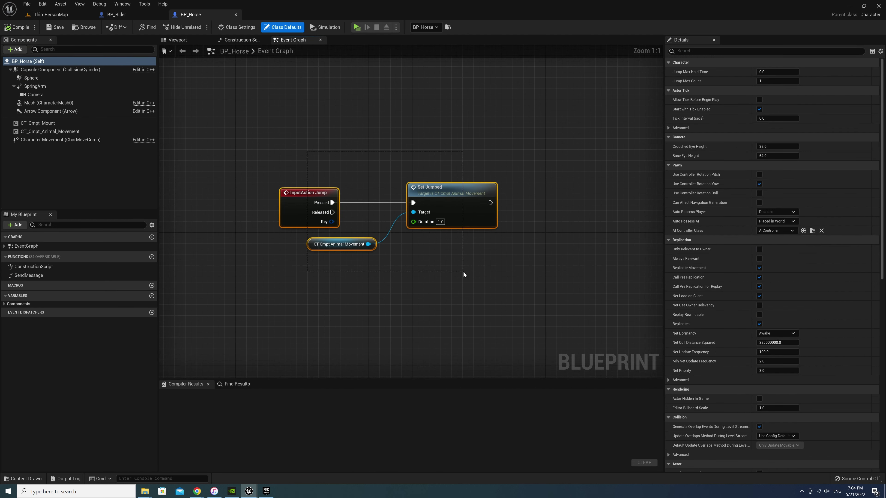
pyautogui.click(151, 258)
pyautogui.write('GetSpe')
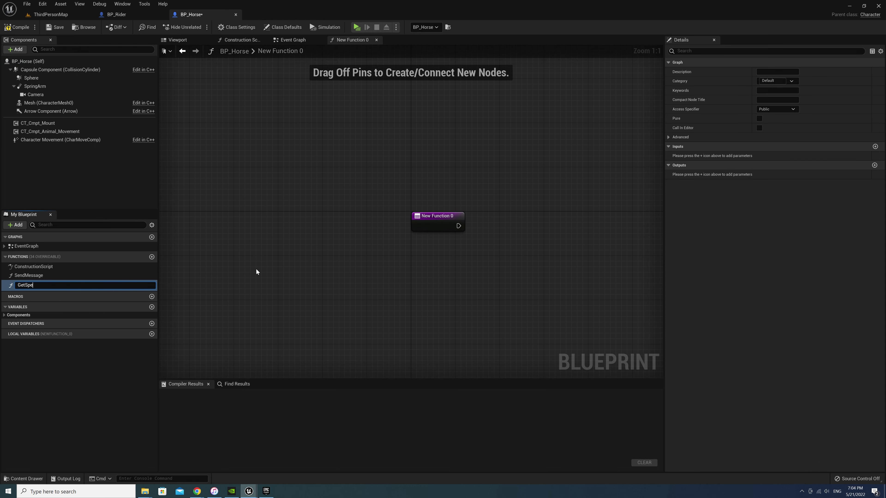
pyautogui.write('ed')
pyautogui.press('Return')
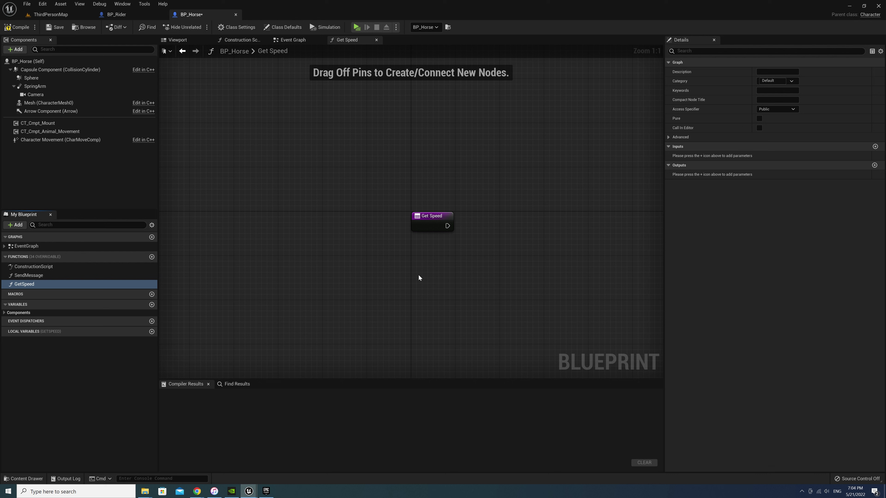
# Build GetSpeed as Get Velocity into Vector Length XY into the Return Node.
pyautogui.rightClick(418, 274)
pyautogui.write('get velo')
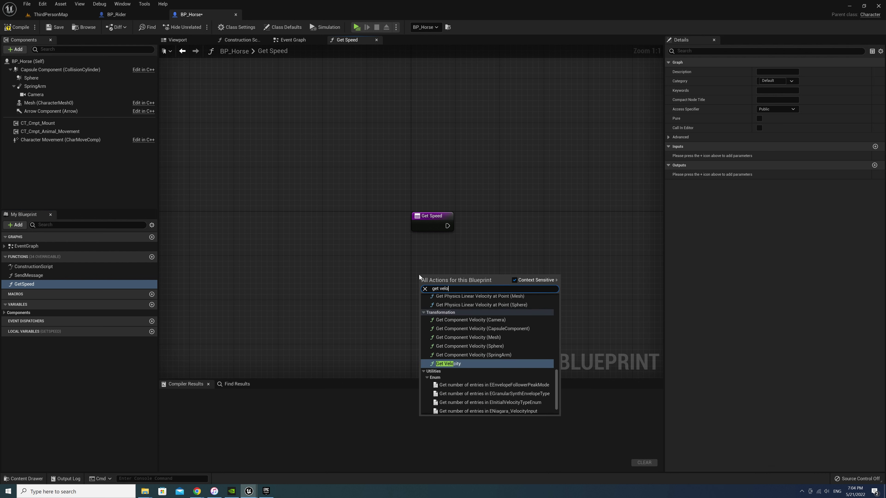
pyautogui.press('Return')
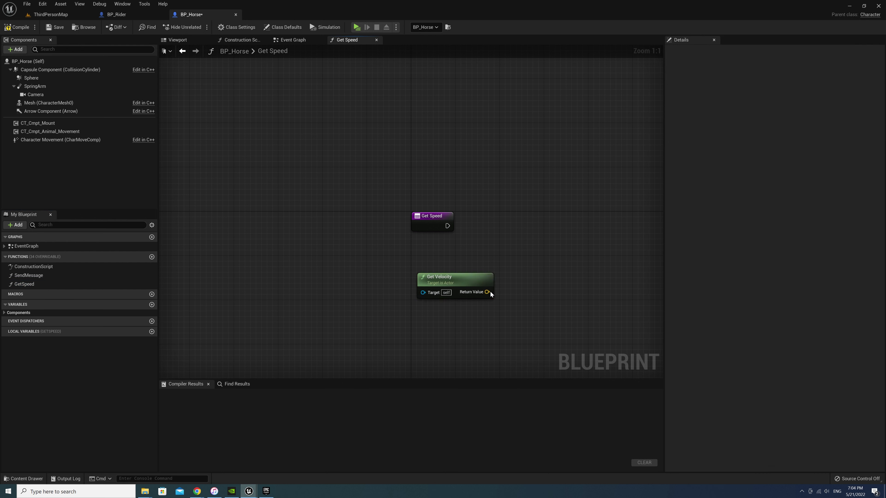
pyautogui.moveTo(538, 295); pyautogui.dragTo(553, 297)
pyautogui.write('length')
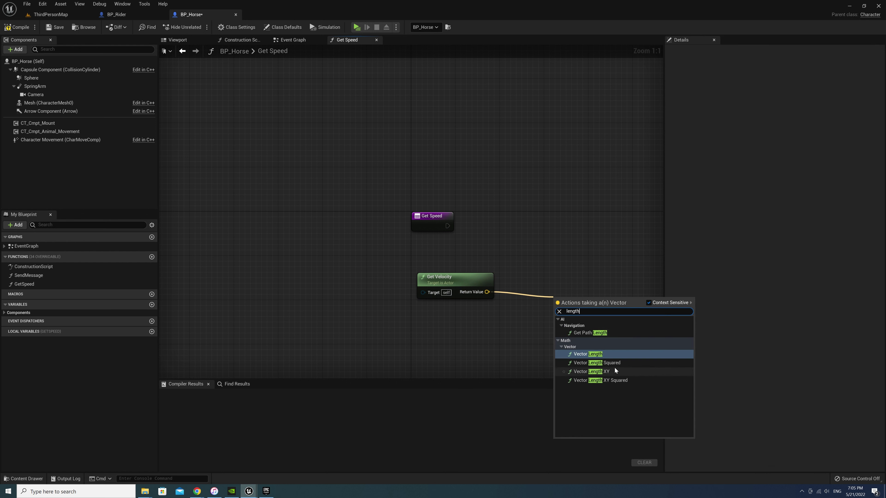
pyautogui.click(609, 371)
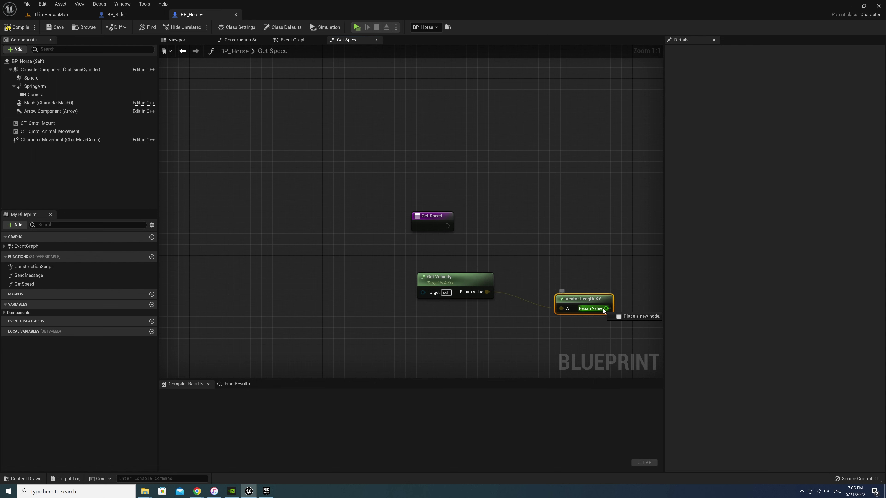
pyautogui.moveTo(606, 309); pyautogui.dragTo(433, 225)
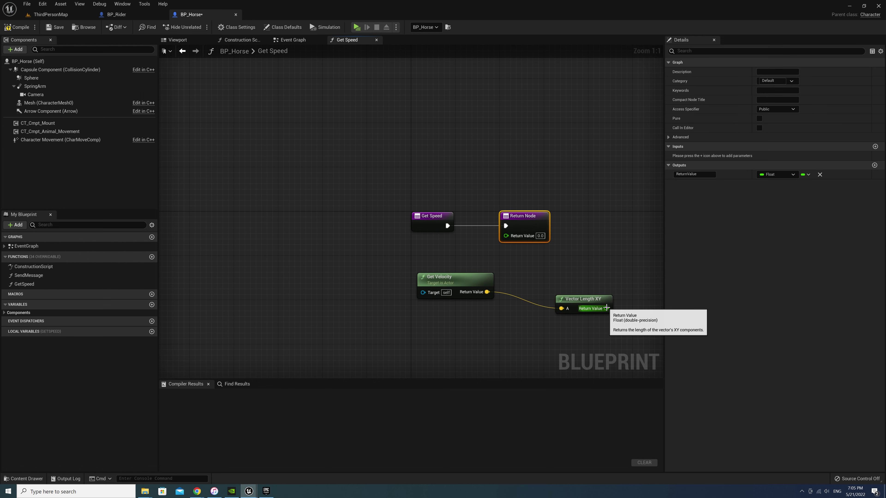
pyautogui.moveTo(606, 308); pyautogui.dragTo(505, 236)
pyautogui.moveTo(532, 226); pyautogui.dragTo(417, 204, button='right')
# Tidy the GetSpeed nodes and mark the function Pure.
pyautogui.moveTo(417, 203); pyautogui.dragTo(561, 204)
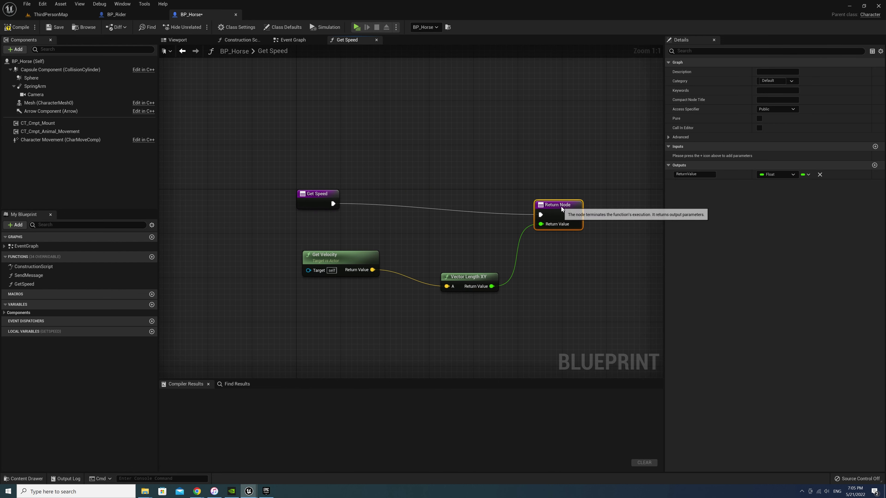
pyautogui.moveTo(474, 283); pyautogui.dragTo(457, 250)
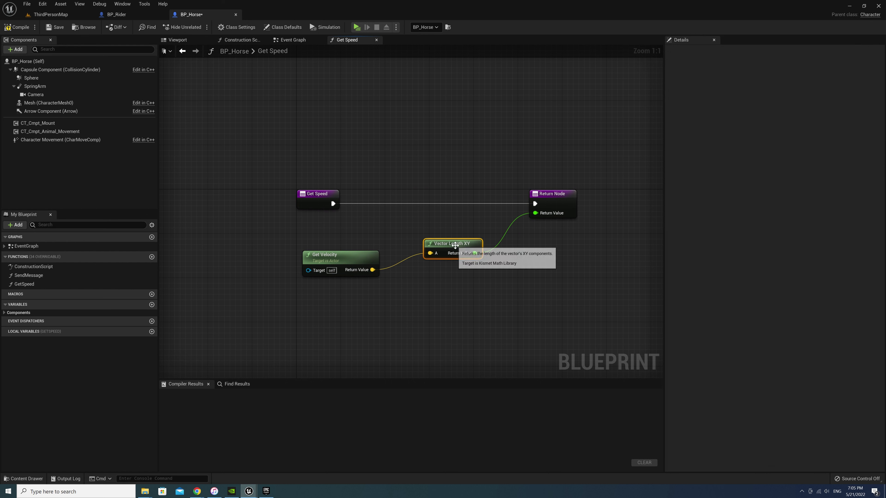
pyautogui.click(317, 195)
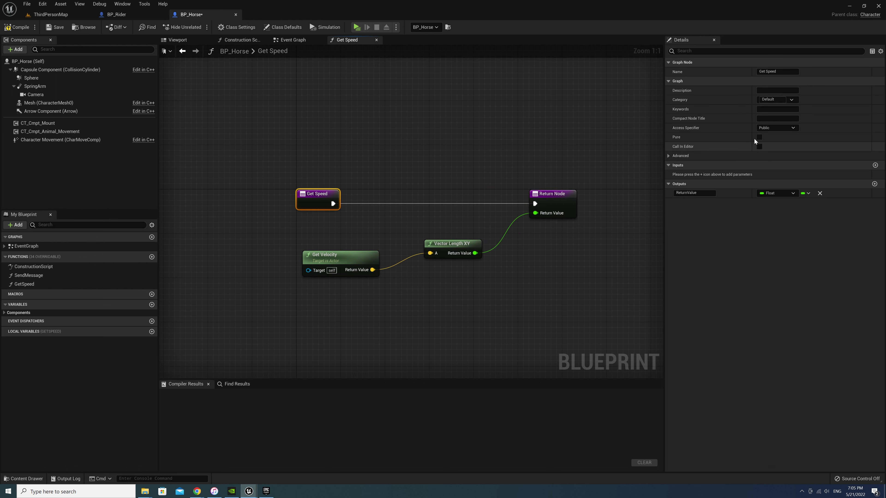
pyautogui.click(333, 94)
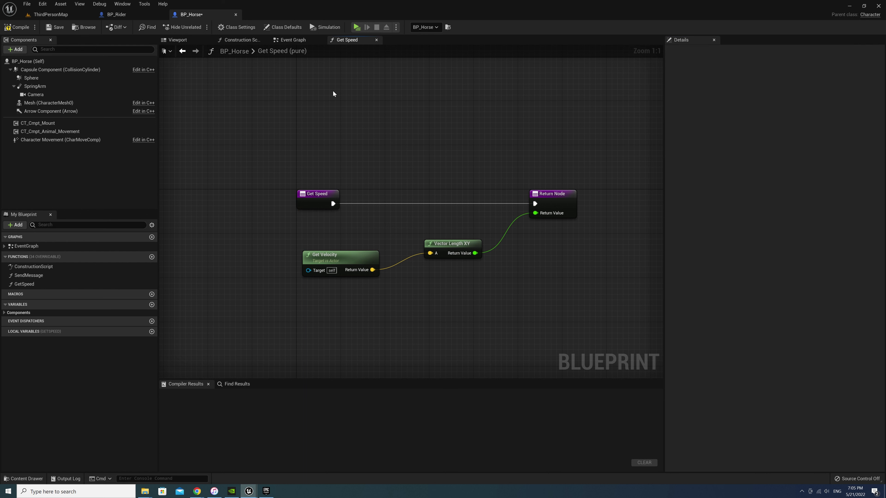
# Place Get Speed, compare it > 100, and branch the Jump press on the result.
pyautogui.click(297, 40)
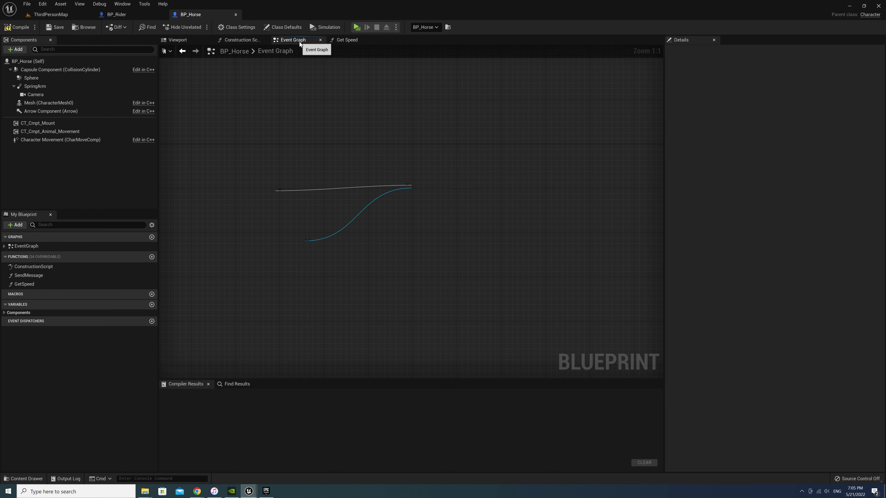
pyautogui.click(26, 285)
pyautogui.moveTo(26, 284)
pyautogui.mouseDown()
pyautogui.moveTo(283, 270)
pyautogui.moveTo(354, 282)
pyautogui.mouseUp()
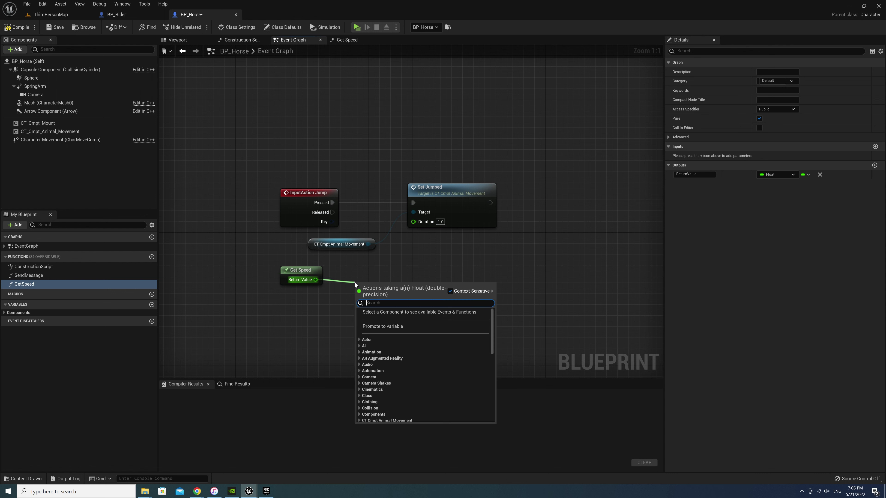
pyautogui.write('>')
pyautogui.press('Return')
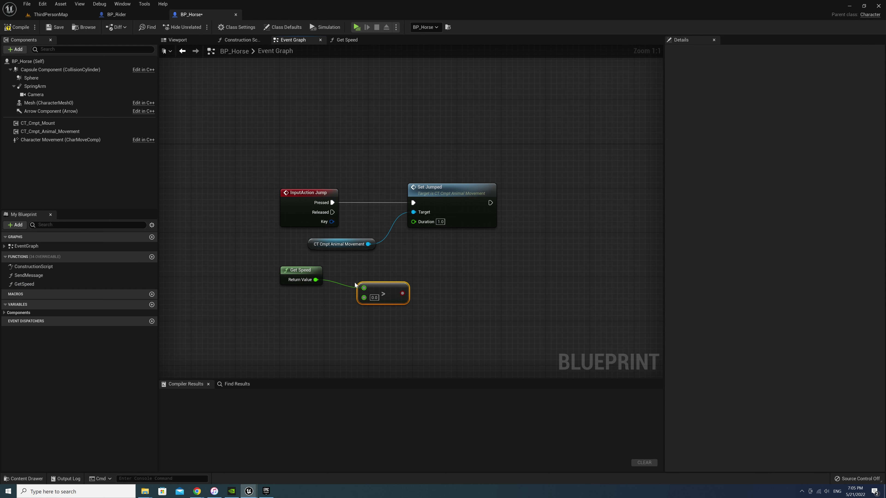
pyautogui.write('1')
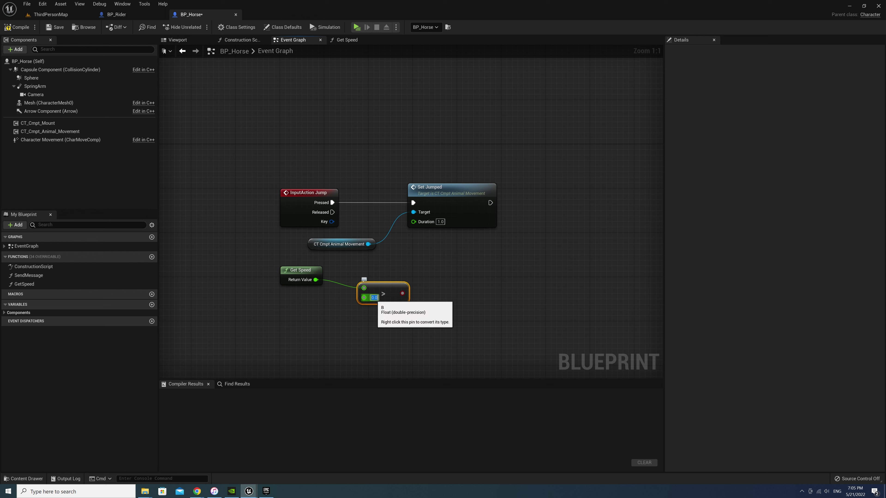
pyautogui.press('Return')
pyautogui.write('00')
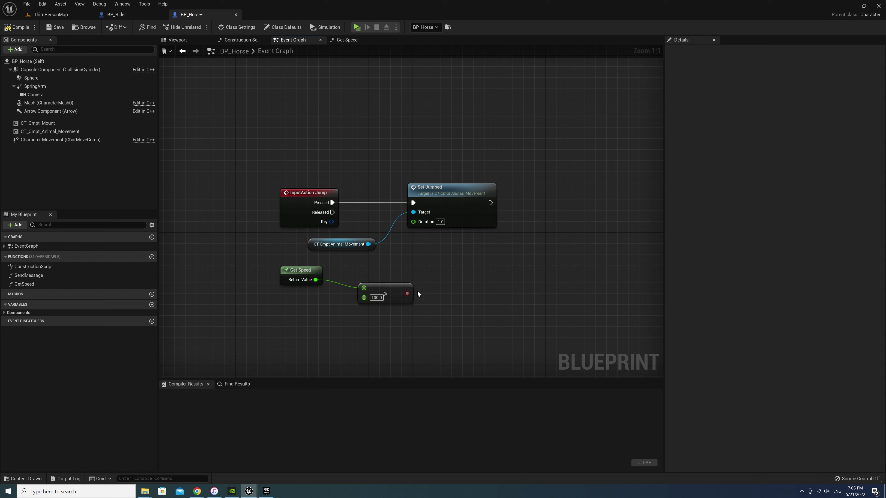
pyautogui.moveTo(407, 293)
pyautogui.mouseDown()
pyautogui.moveTo(440, 270)
pyautogui.moveTo(464, 270)
pyautogui.mouseUp()
pyautogui.write('branch')
pyautogui.click(472, 300)
pyautogui.moveTo(332, 202); pyautogui.dragTo(448, 277)
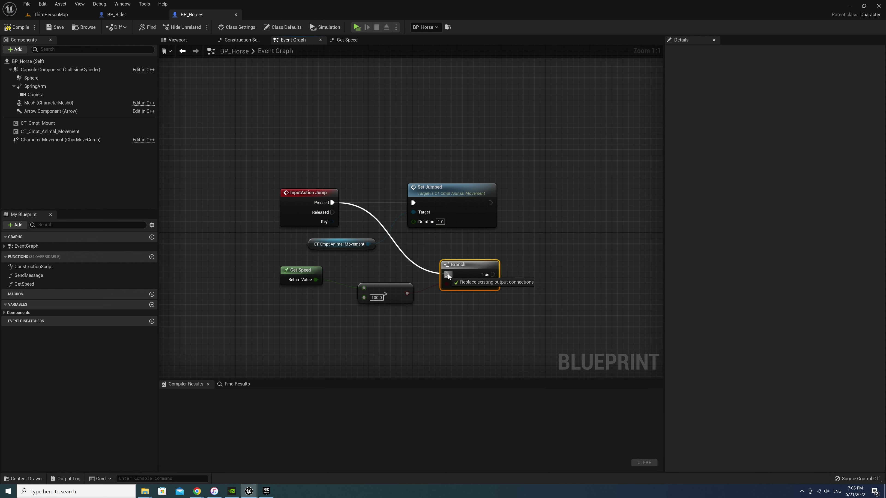
# Lay out the nodes beside InputAction Jump and wire Branch True into Set Jumped.
pyautogui.click(338, 244)
pyautogui.keyDown('ctrl'); pyautogui.click(456, 199); pyautogui.keyUp('ctrl')
pyautogui.moveTo(456, 198); pyautogui.dragTo(633, 198)
pyautogui.moveTo(465, 265); pyautogui.dragTo(444, 193)
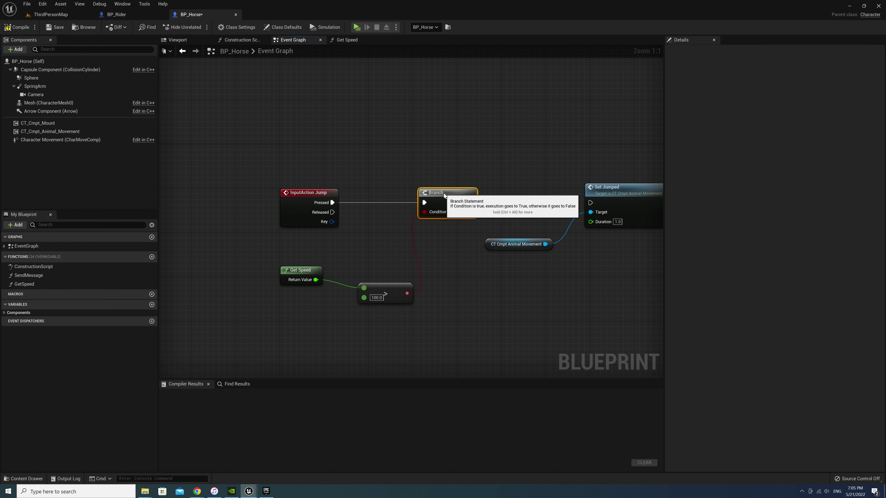
pyautogui.moveTo(391, 285); pyautogui.dragTo(384, 250)
pyautogui.click(299, 264)
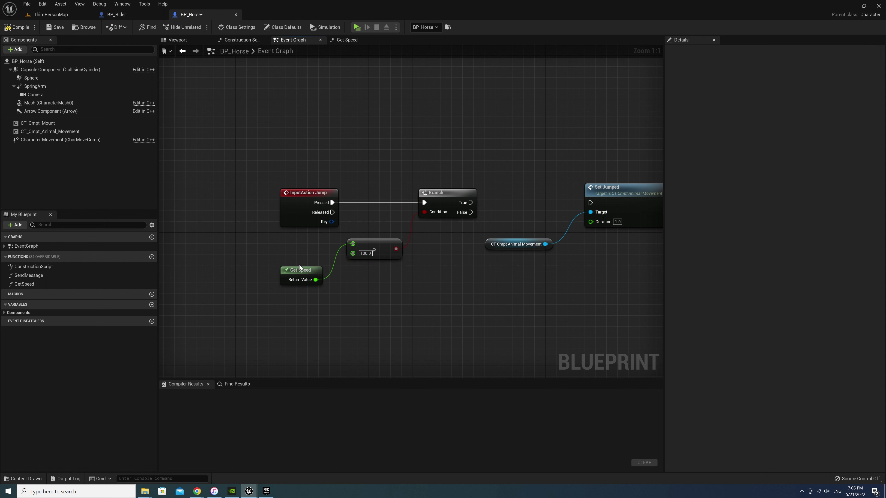
pyautogui.moveTo(299, 265); pyautogui.dragTo(299, 237)
pyautogui.click(410, 285)
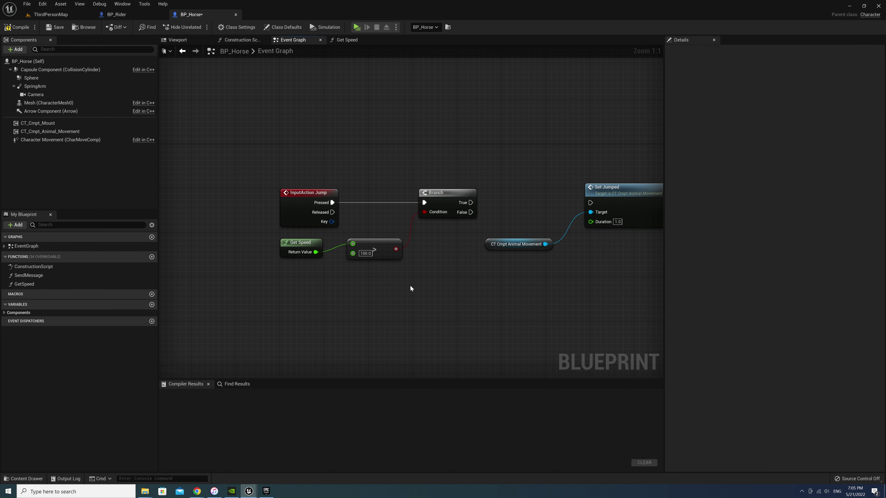
pyautogui.press('Home')
pyautogui.moveTo(426, 228); pyautogui.dragTo(546, 229)
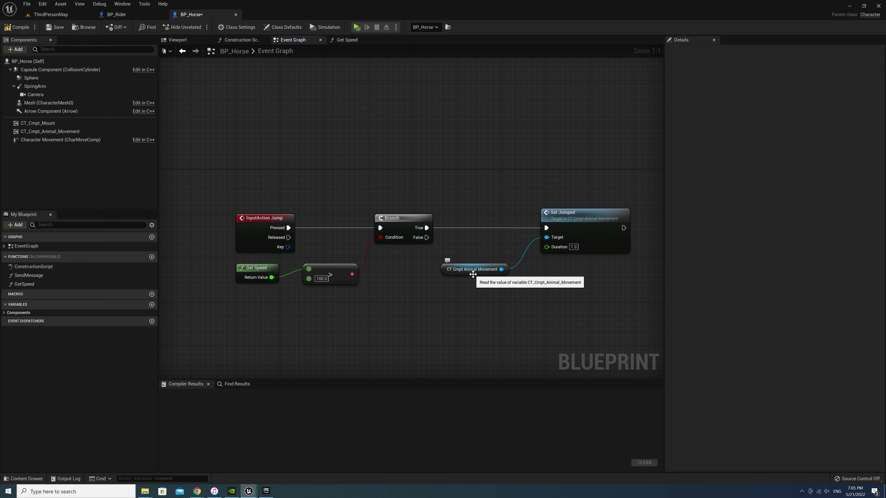
pyautogui.moveTo(488, 270); pyautogui.dragTo(503, 254)
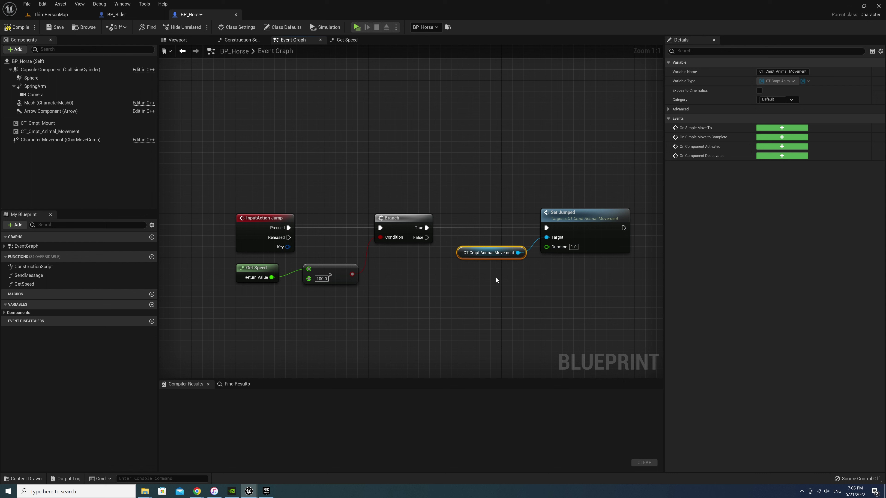
pyautogui.click(496, 278)
# Add a Play Anim Montage node driven by the Branch's False output.
pyautogui.rightClick(452, 295)
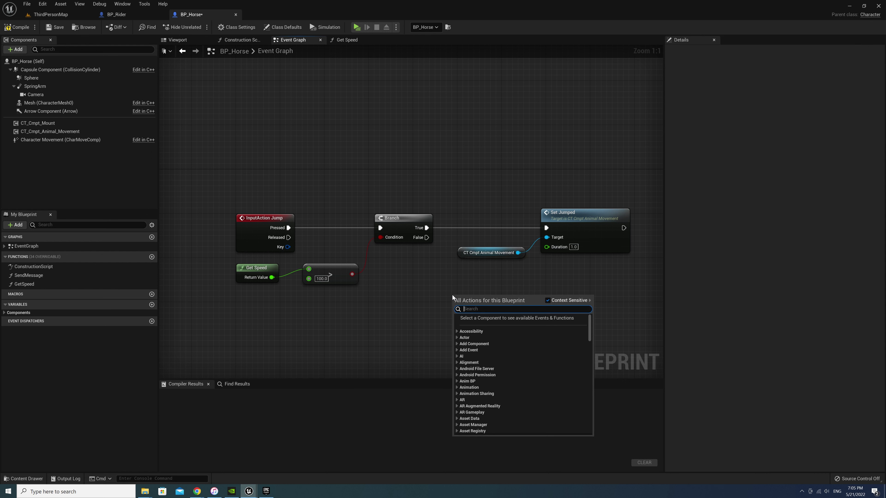
pyautogui.write('play anim')
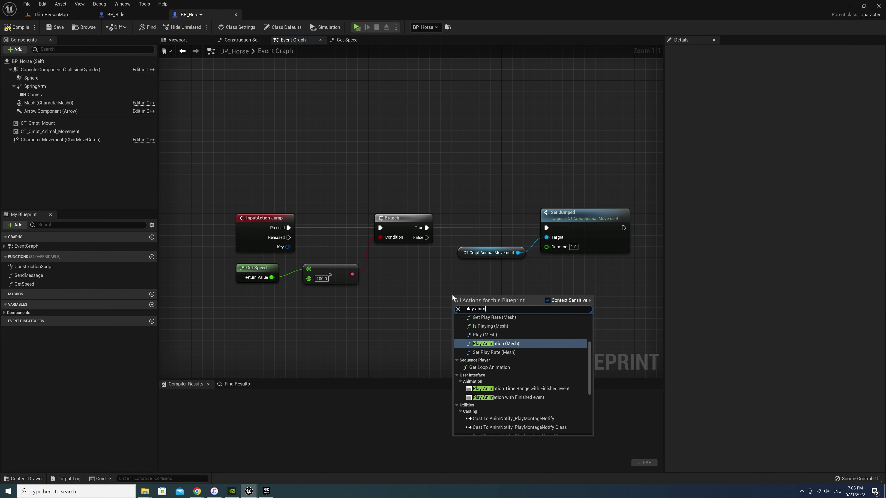
pyautogui.write(' mon')
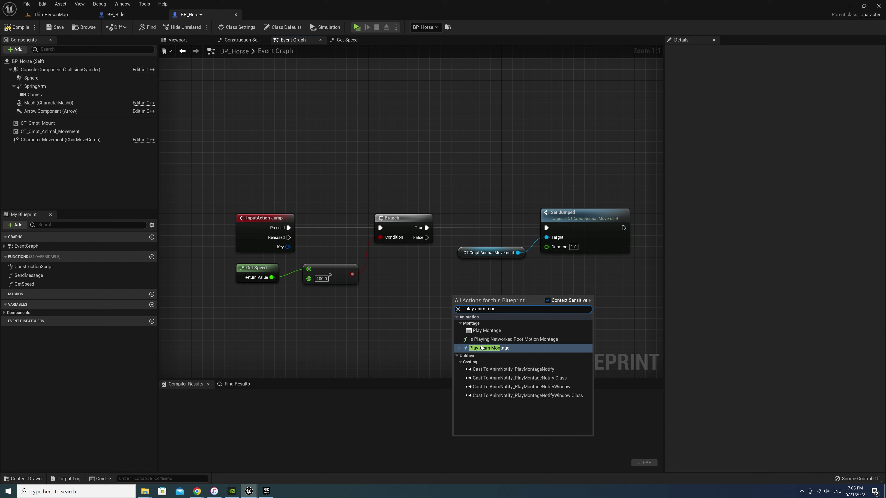
pyautogui.click(481, 347)
pyautogui.moveTo(483, 301); pyautogui.dragTo(486, 273)
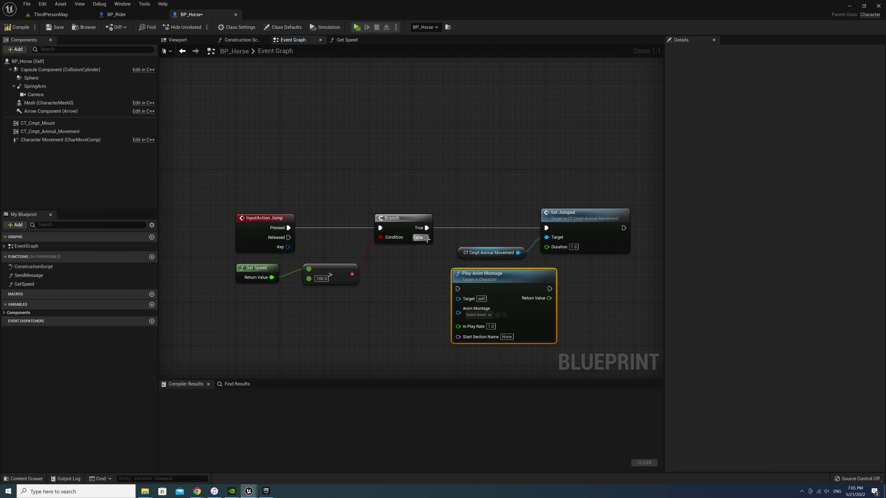
pyautogui.moveTo(426, 238)
pyautogui.mouseDown()
pyautogui.moveTo(466, 281)
pyautogui.moveTo(460, 290)
pyautogui.moveTo(487, 284)
pyautogui.mouseUp()
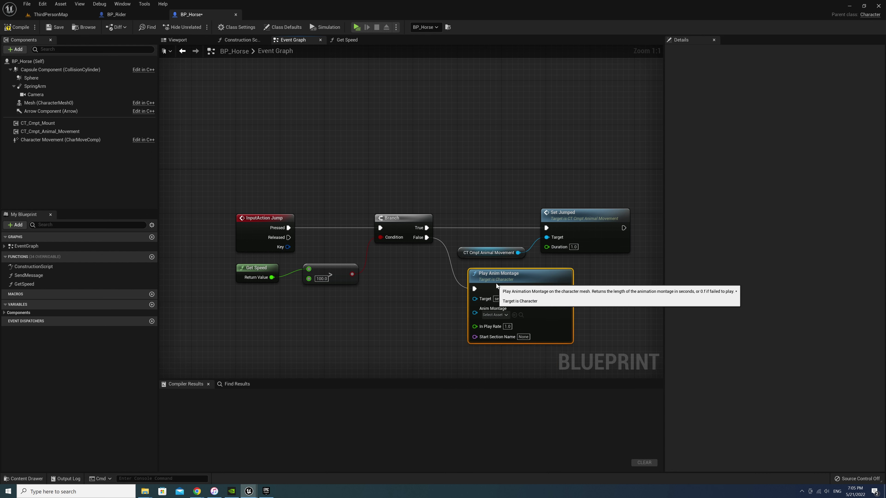
pyautogui.click(508, 183)
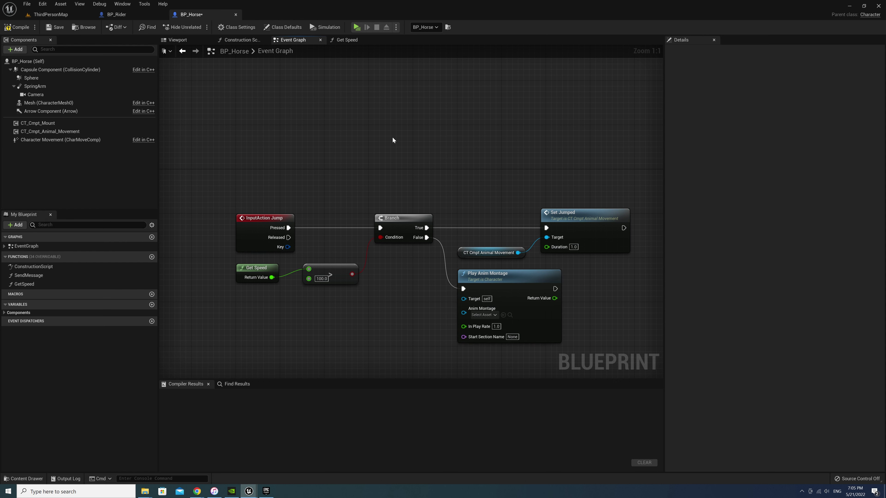
# Create Horse_C_Neigh_Montage from Horse_C_Neigh in HorseAnimsetPro's Common horse animations folder.
pyautogui.click(51, 14)
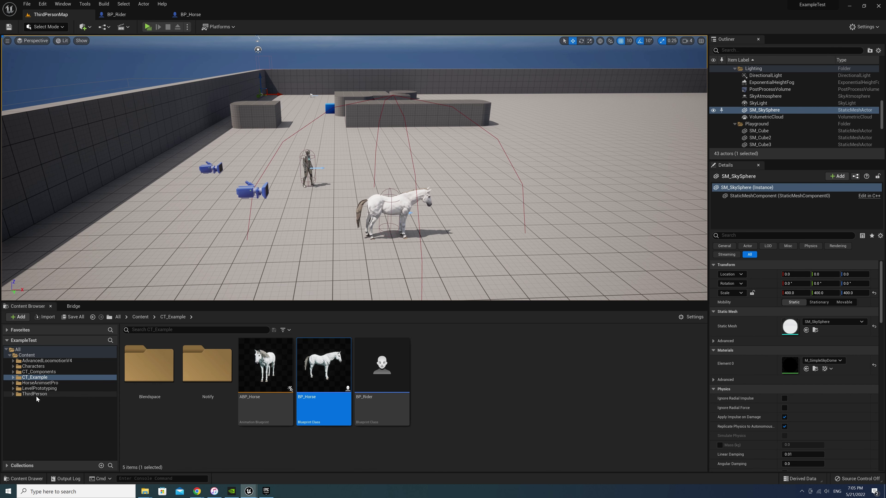
pyautogui.doubleClick(40, 383)
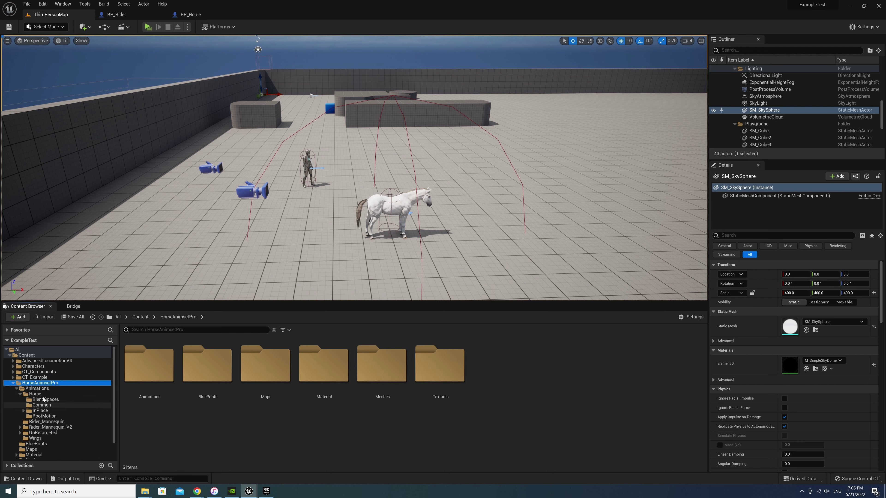
pyautogui.click(40, 394)
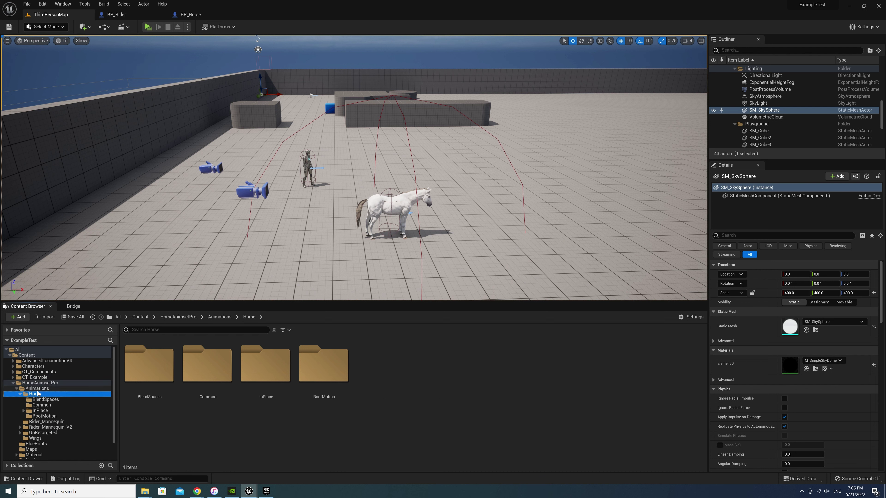
pyautogui.doubleClick(209, 370)
pyautogui.write('neig')
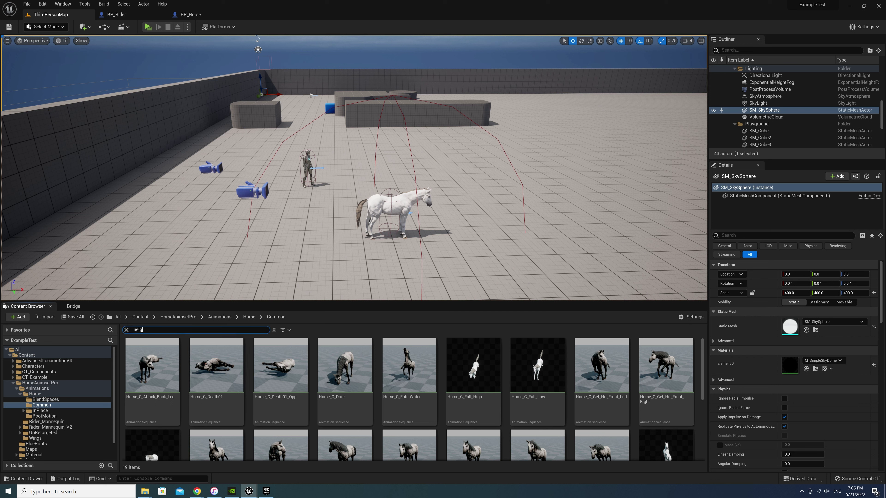
pyautogui.write('h')
pyautogui.rightClick(139, 376)
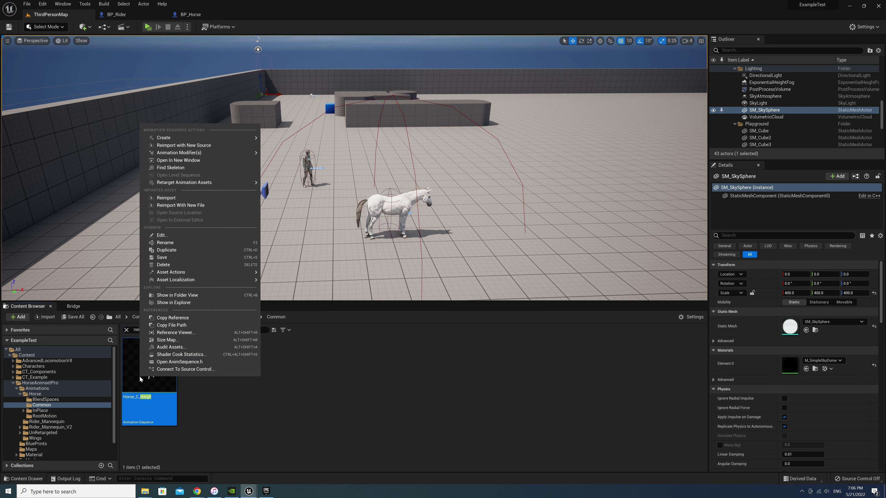
pyautogui.moveTo(196, 138)
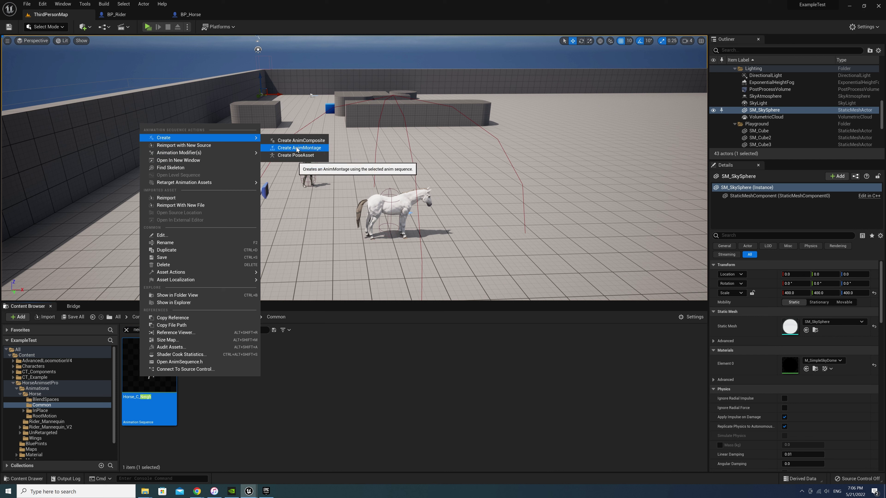
pyautogui.click(296, 147)
pyautogui.press('Return')
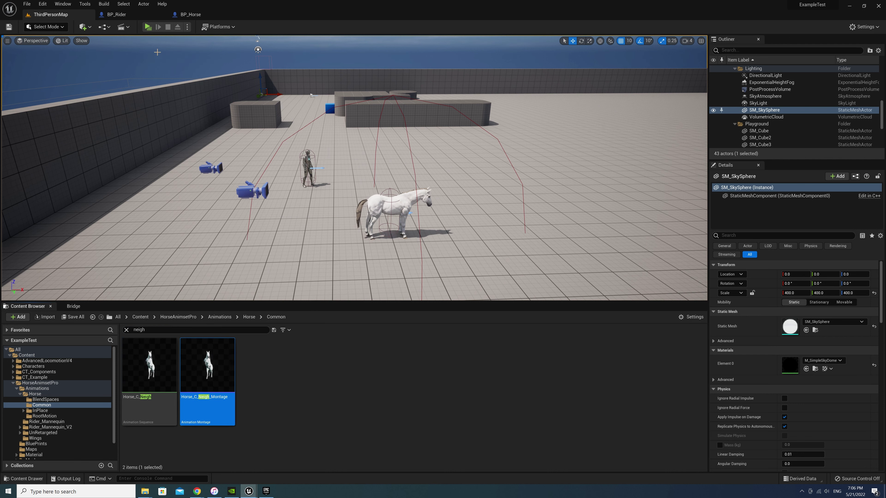
pyautogui.click(192, 17)
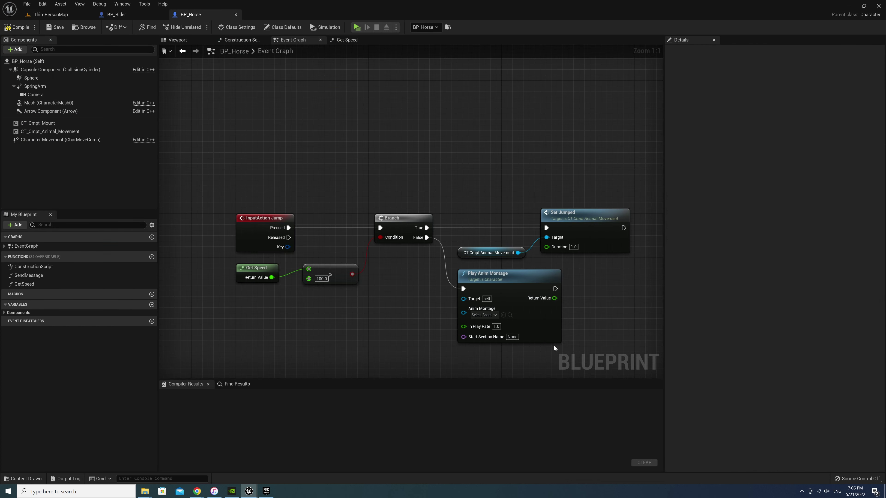
# Set Play Anim Montage's Anim Montage input to Horse_C_Neigh_Montage.
pyautogui.click(485, 314)
pyautogui.write('Horse_C_Neigh_Montage')
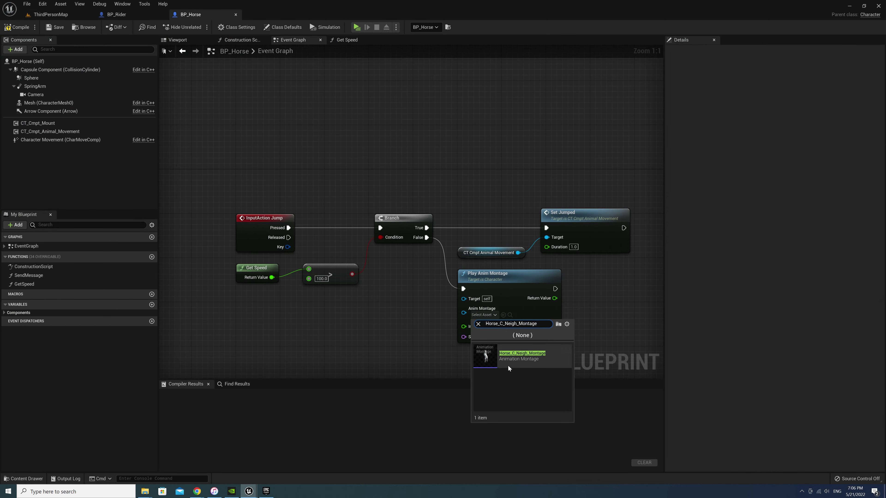
pyautogui.click(510, 362)
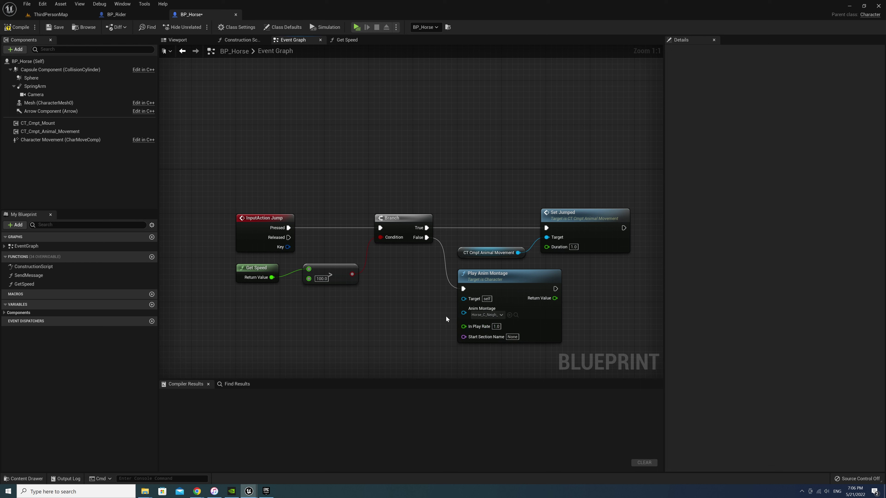
# Back in the level editor, clear the search filter and show the CT_Example folder.
pyautogui.click(50, 14)
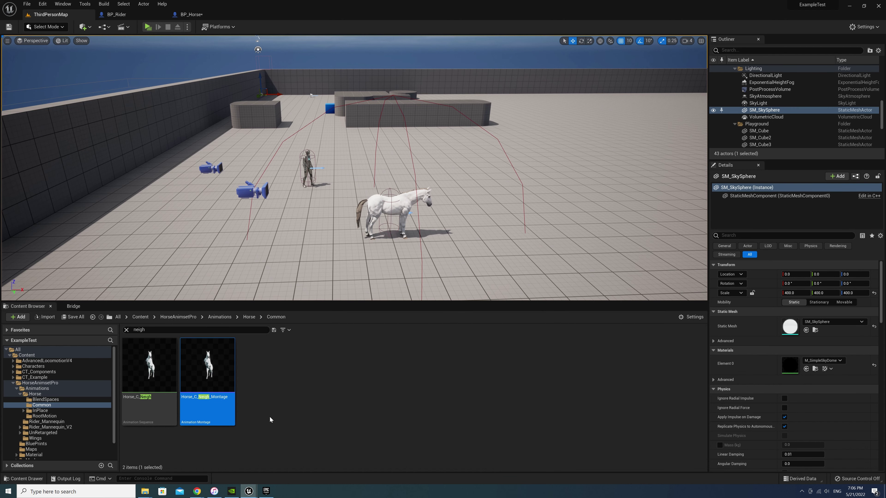
pyautogui.click(126, 329)
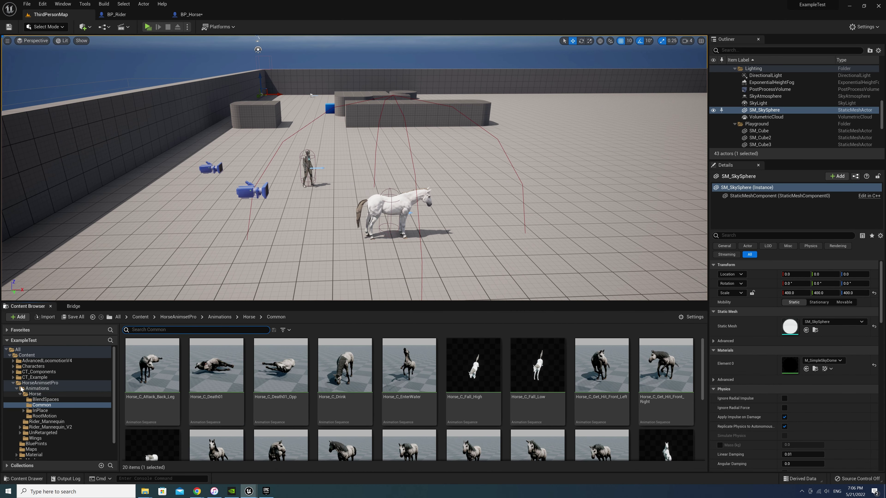
pyautogui.click(34, 377)
# Open ABP_Horse and insert a Slot 'DefaultSlot' node between the Jump pose and Output Pose.
pyautogui.click(269, 401)
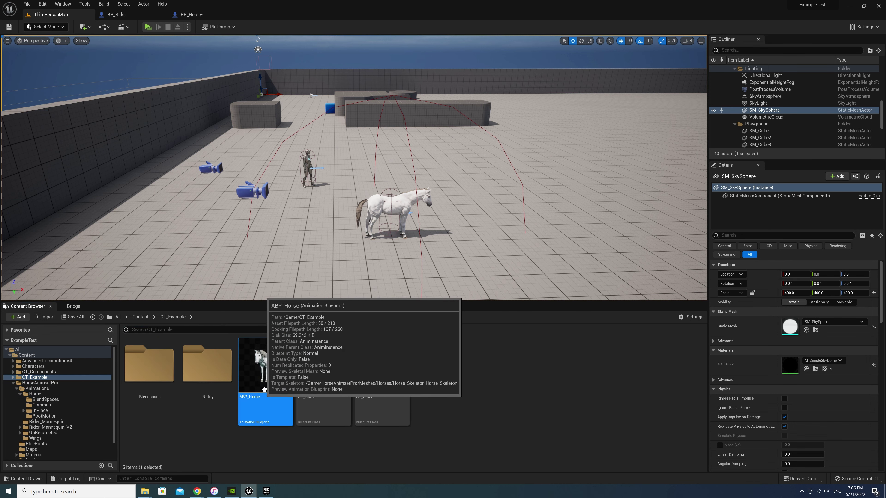
pyautogui.doubleClick(265, 372)
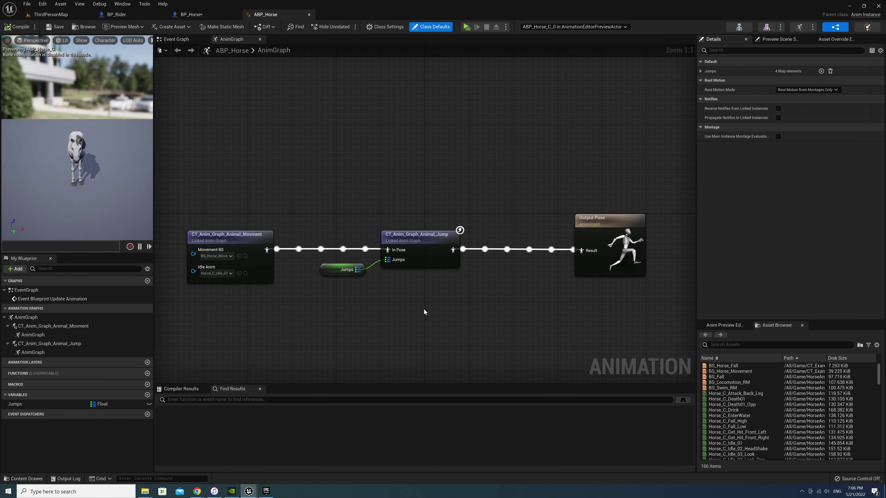
pyautogui.rightClick(474, 288)
pyautogui.write('default')
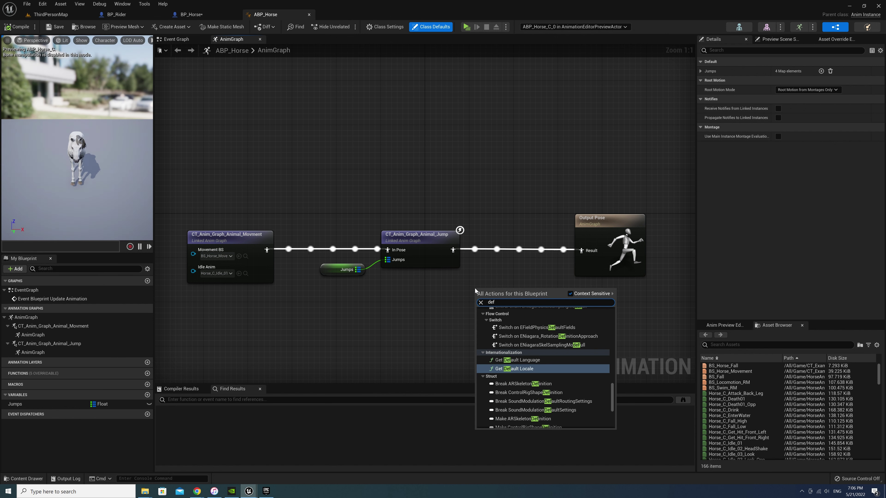
pyautogui.write(' slot')
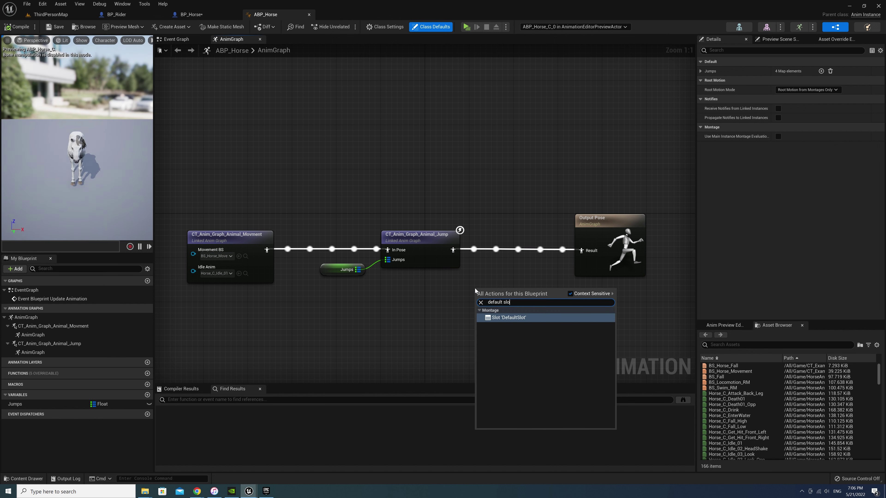
pyautogui.press('Return')
pyautogui.moveTo(452, 250)
pyautogui.mouseDown()
pyautogui.moveTo(481, 305)
pyautogui.moveTo(581, 251)
pyautogui.mouseUp()
pyautogui.moveTo(497, 290); pyautogui.dragTo(508, 235)
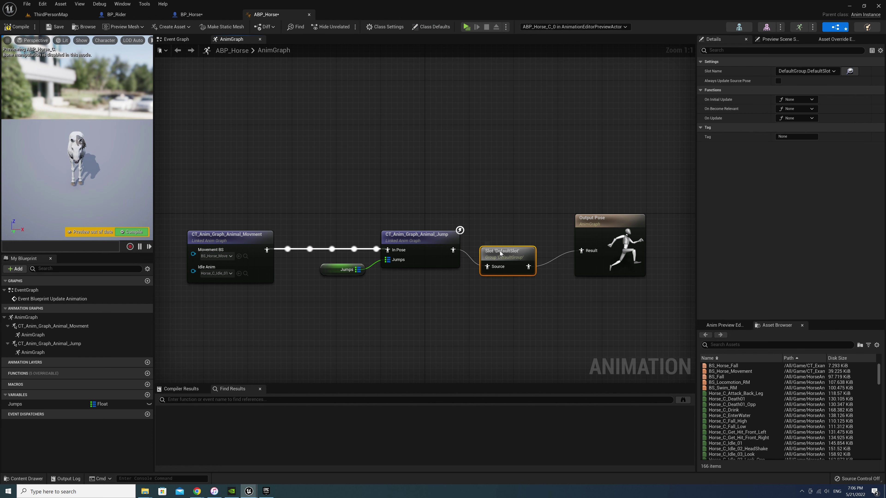
pyautogui.click(252, 129)
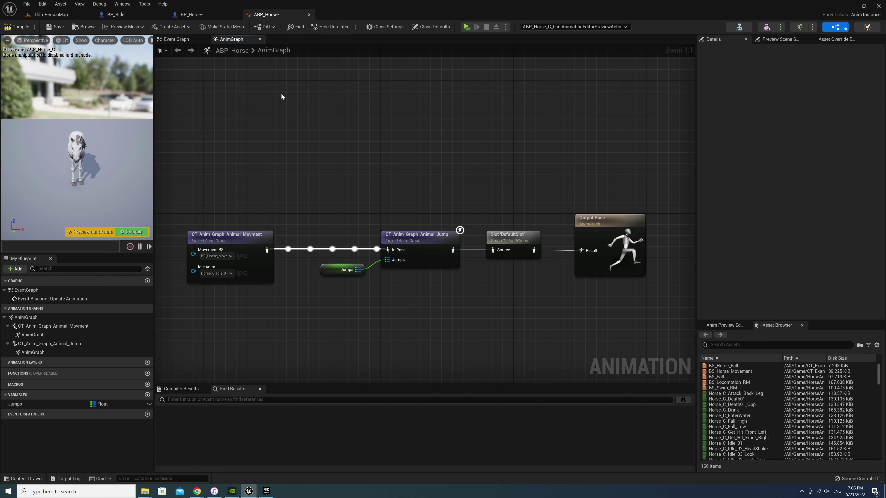
# Play-test mounting the horse with E and triggering the neigh with Space, then stop with Esc.
pyautogui.click(191, 14)
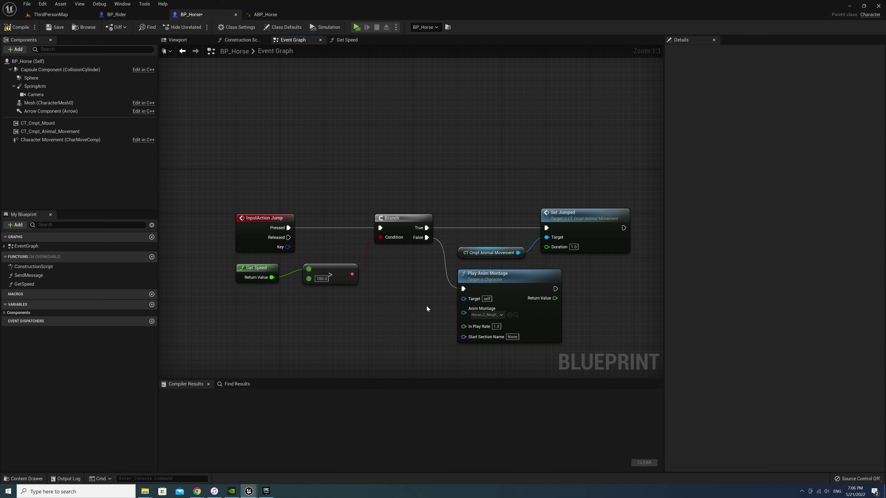
pyautogui.moveTo(427, 309); pyautogui.dragTo(367, 282, button='right')
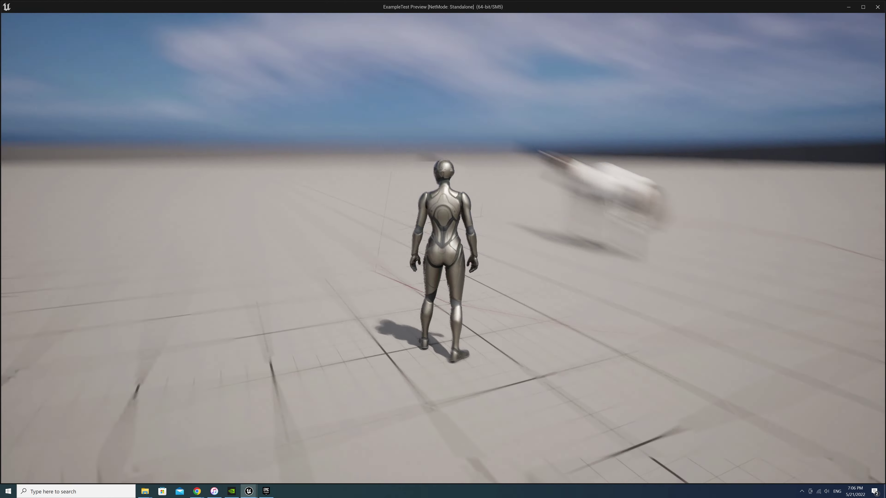
pyautogui.press('e')
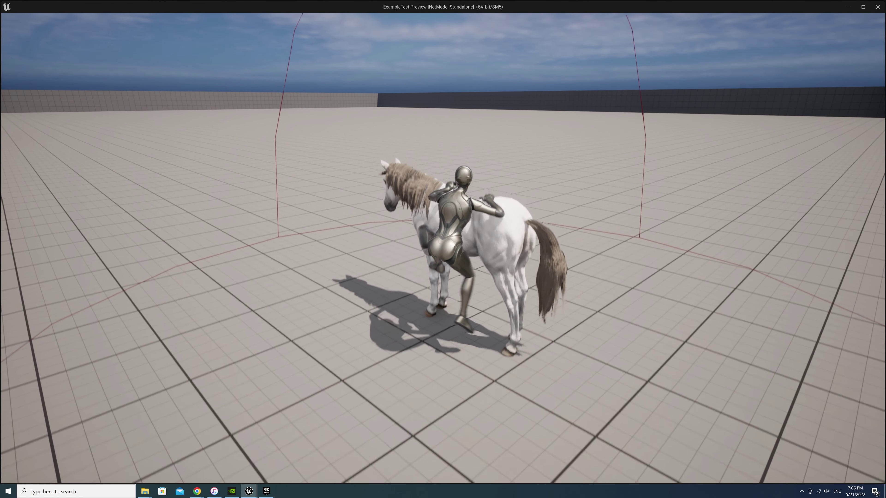
pyautogui.press('space')
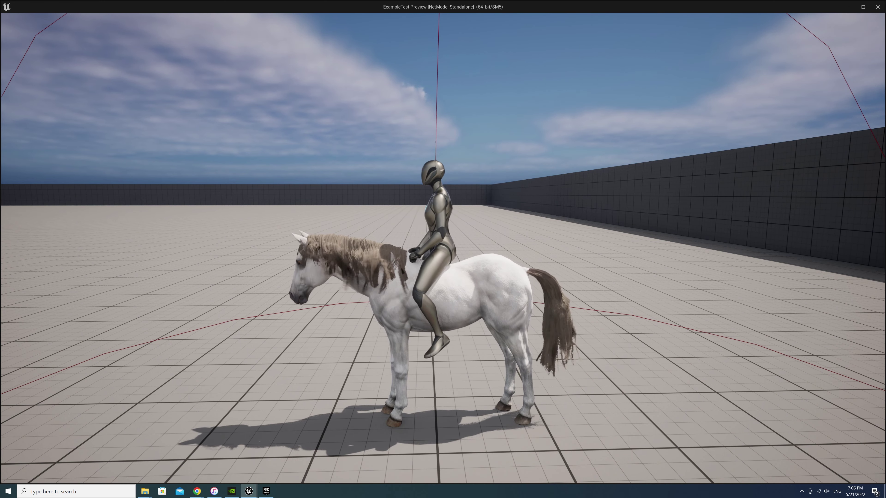
pyautogui.press('Escape')
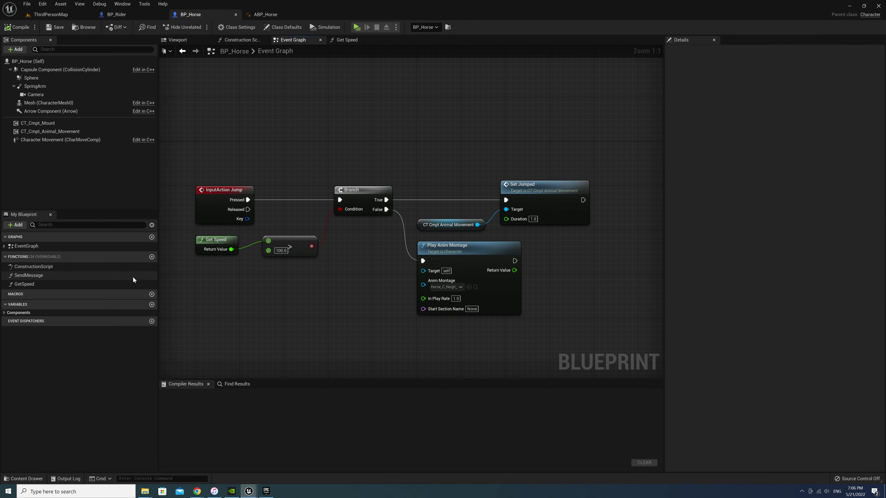
# Collapse the four nodes after the E event into a function named SendMessage and compile.
pyautogui.doubleClick(134, 278)
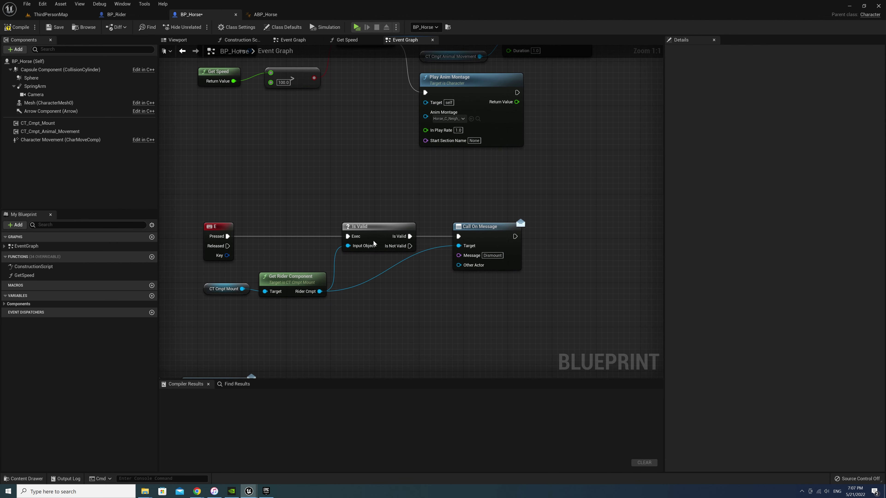
pyautogui.moveTo(252, 258); pyautogui.dragTo(404, 317)
pyautogui.keyDown('shift'); pyautogui.moveTo(326, 194); pyautogui.dragTo(532, 278); pyautogui.keyUp('shift')
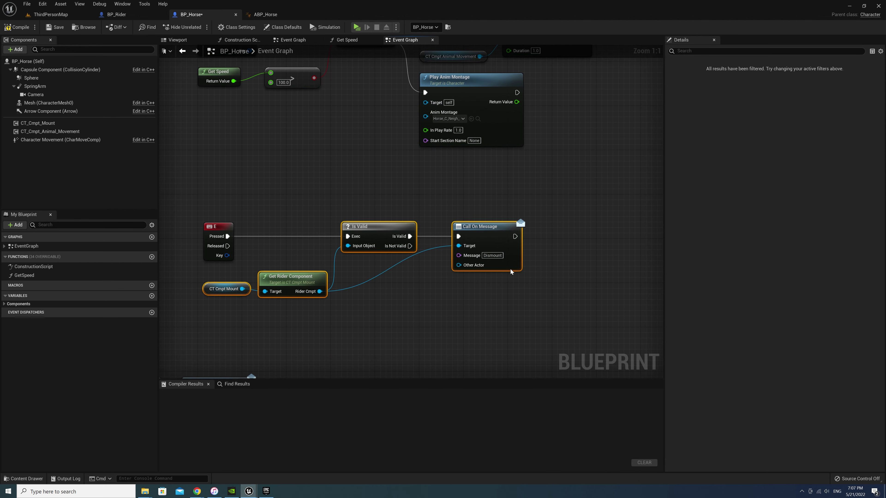
pyautogui.rightClick(478, 227)
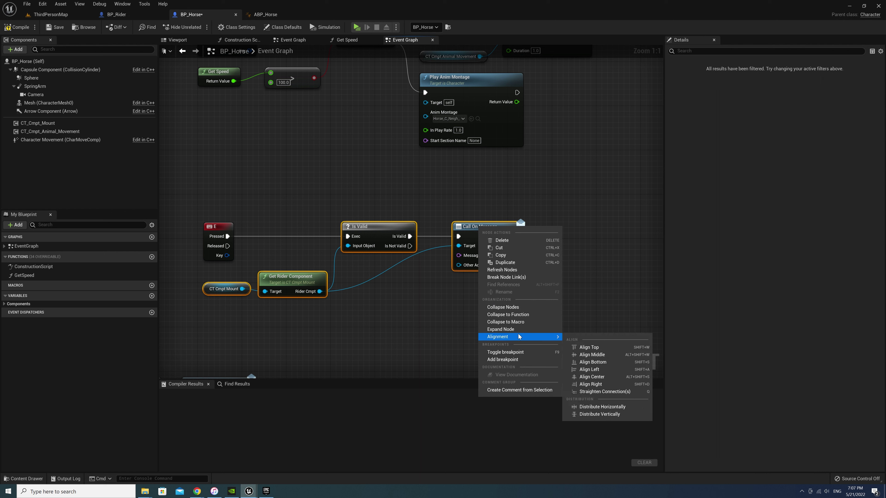
pyautogui.click(520, 314)
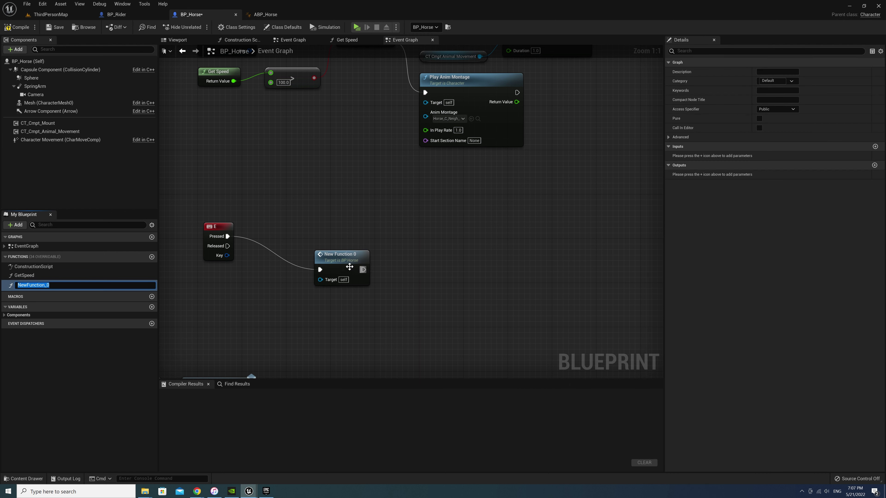
pyautogui.moveTo(349, 267); pyautogui.dragTo(284, 233)
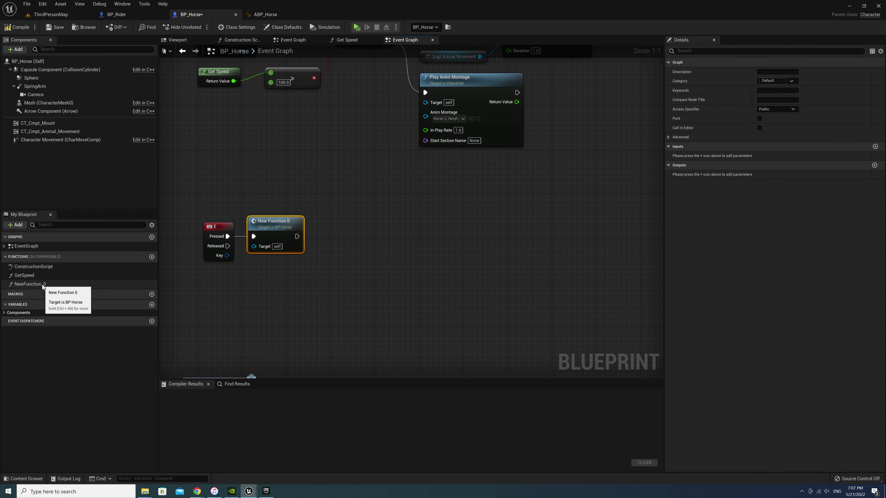
pyautogui.click(16, 27)
pyautogui.click(56, 27)
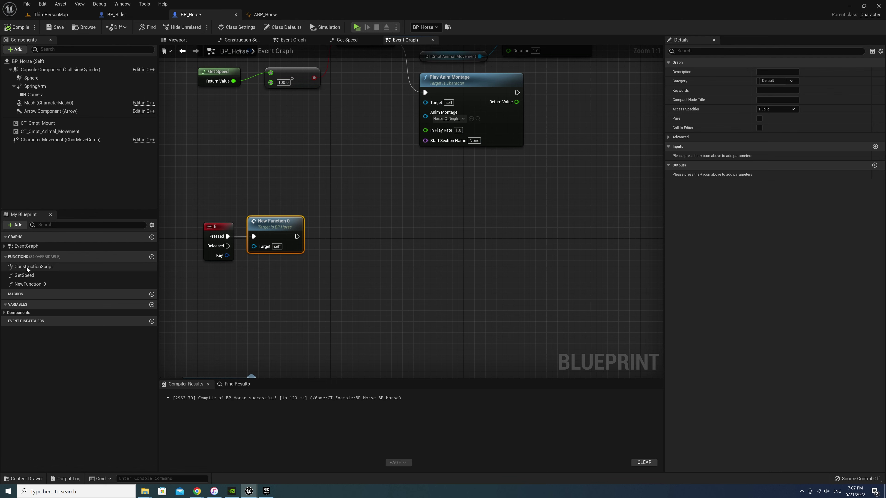
pyautogui.click(30, 283)
pyautogui.press('F2')
pyautogui.write('SendMess')
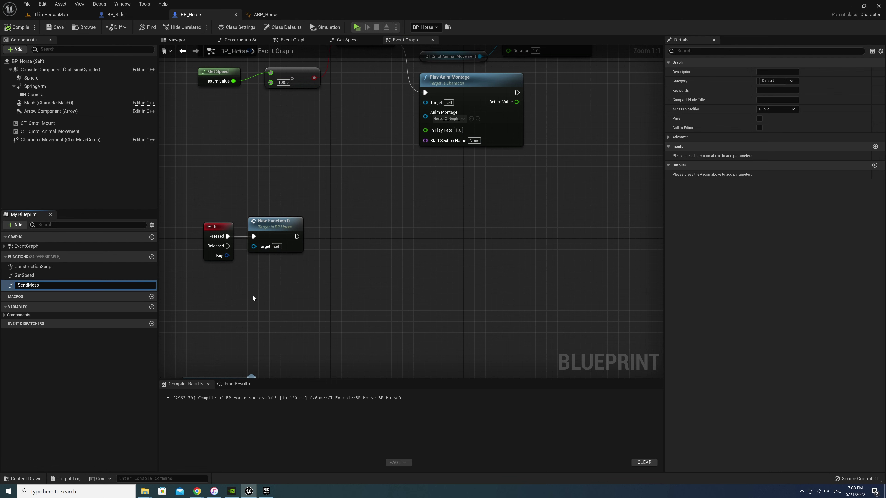
pyautogui.write('age')
pyautogui.press('Return')
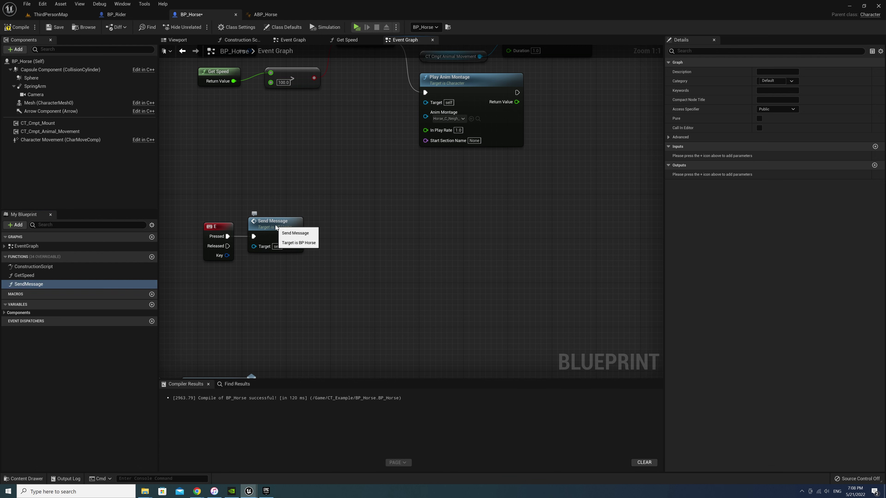
# Give the Send Message function an input called Name of type Name.
pyautogui.doubleClick(253, 231)
pyautogui.moveTo(309, 226); pyautogui.dragTo(342, 198)
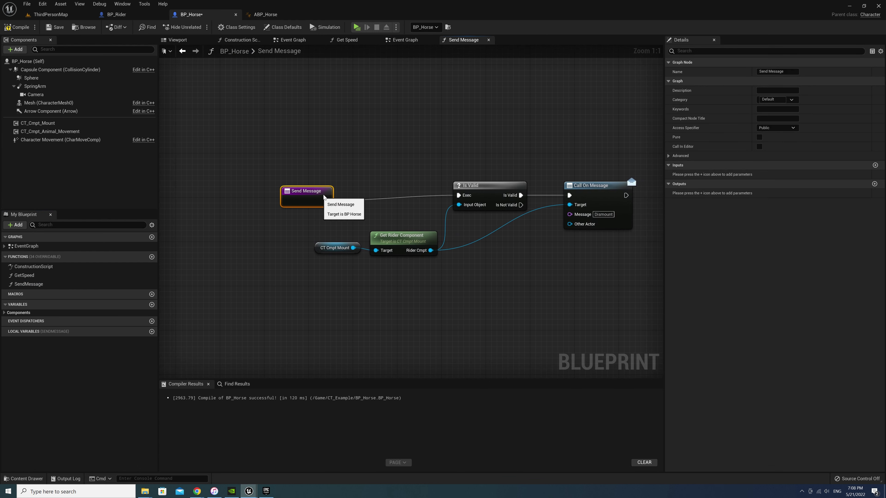
pyautogui.click(875, 166)
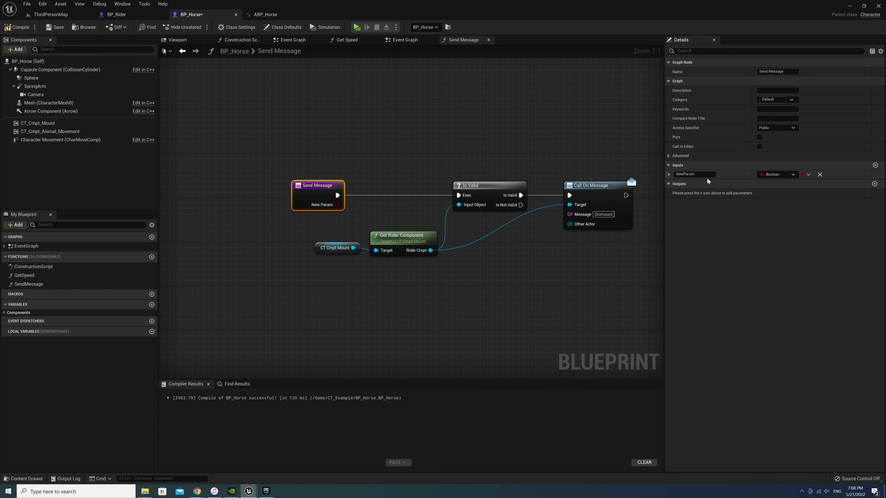
pyautogui.click(698, 173)
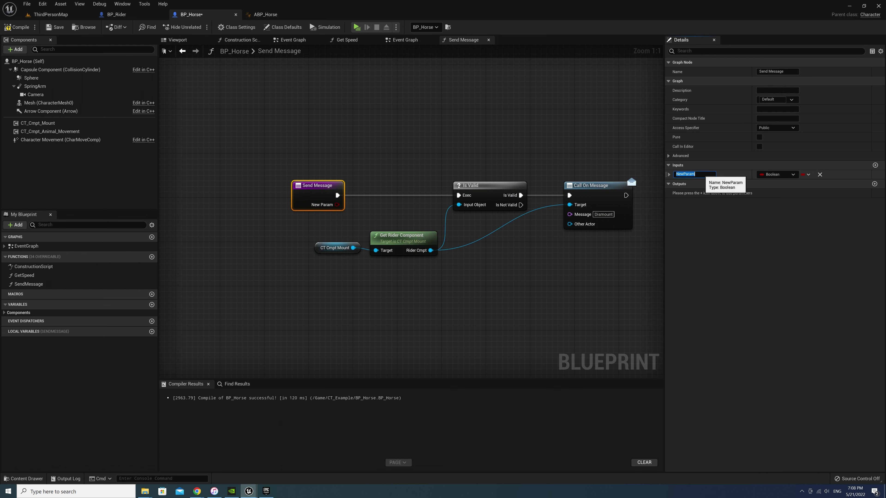
pyautogui.write('Name')
pyautogui.press('Return')
pyautogui.click(777, 175)
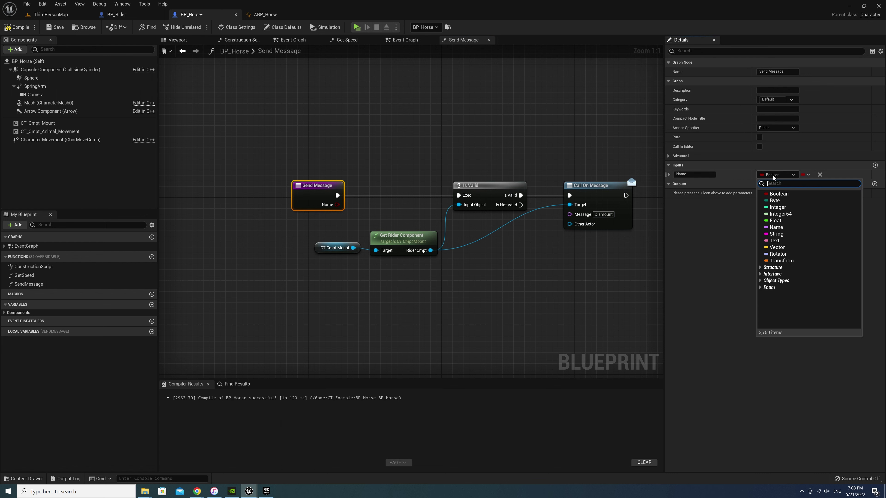
pyautogui.click(778, 220)
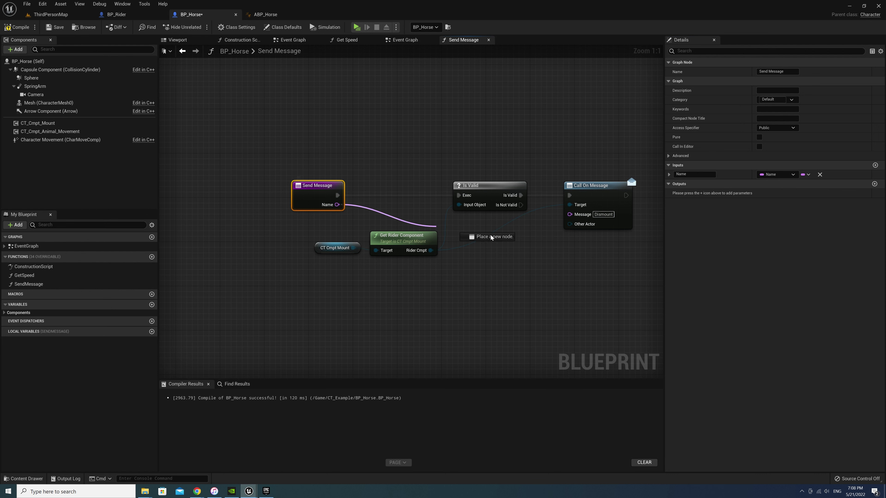
# Wire Name into Call On Message's Message and Self into Other Actor.
pyautogui.moveTo(320, 205)
pyautogui.mouseDown()
pyautogui.moveTo(569, 214)
pyautogui.moveTo(532, 237)
pyautogui.moveTo(506, 237)
pyautogui.mouseUp()
pyautogui.click(557, 357)
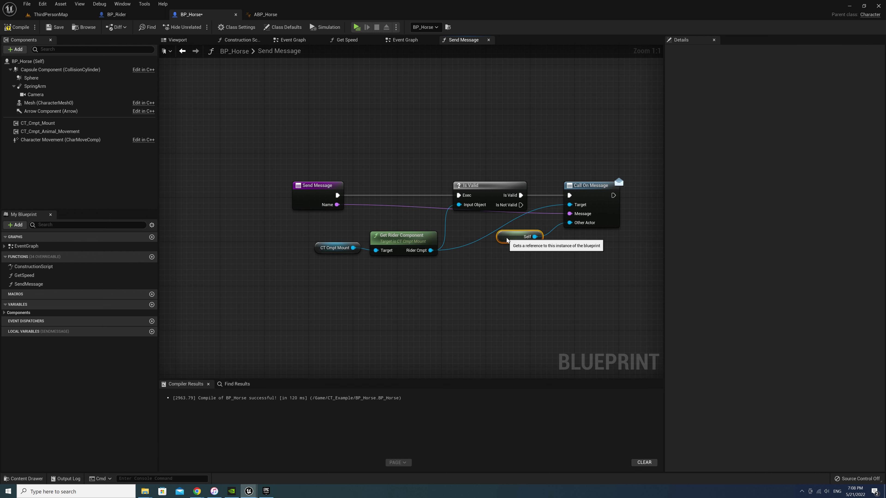
pyautogui.click(411, 260)
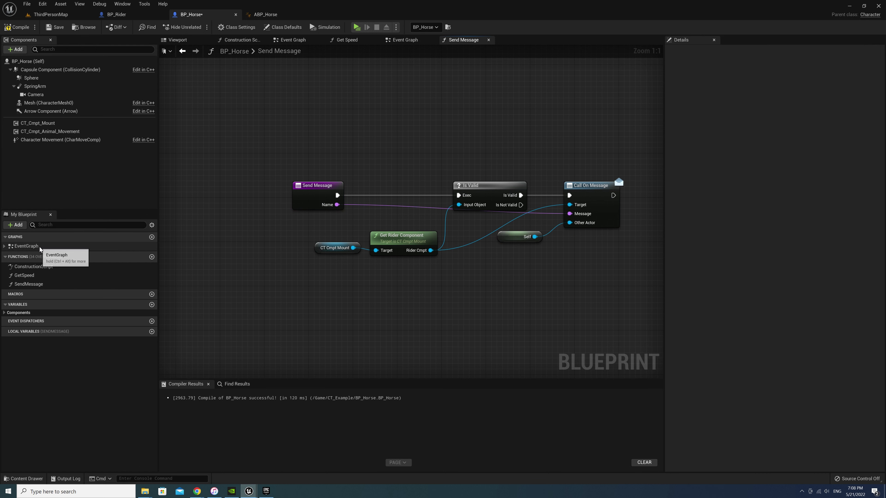
pyautogui.click(302, 40)
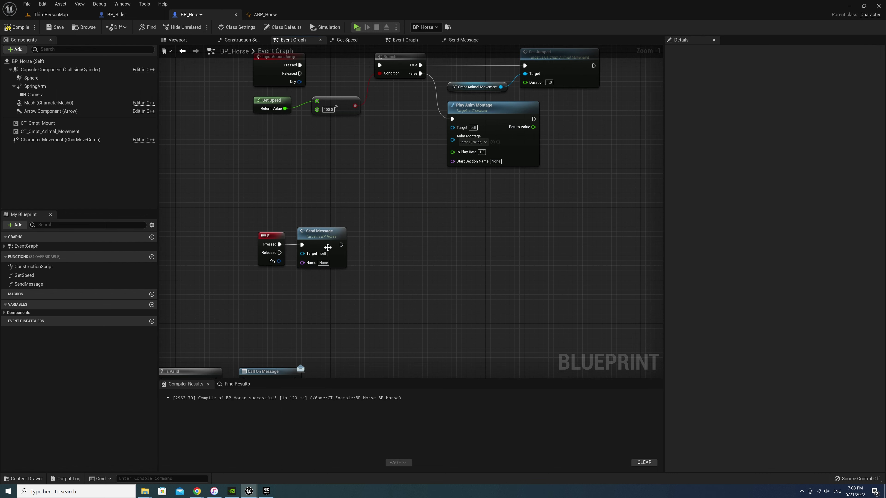
# Set the E-key Send Message name to Dismount and add a copy after Play Anim Montage.
pyautogui.click(323, 263)
pyautogui.write('Dismount')
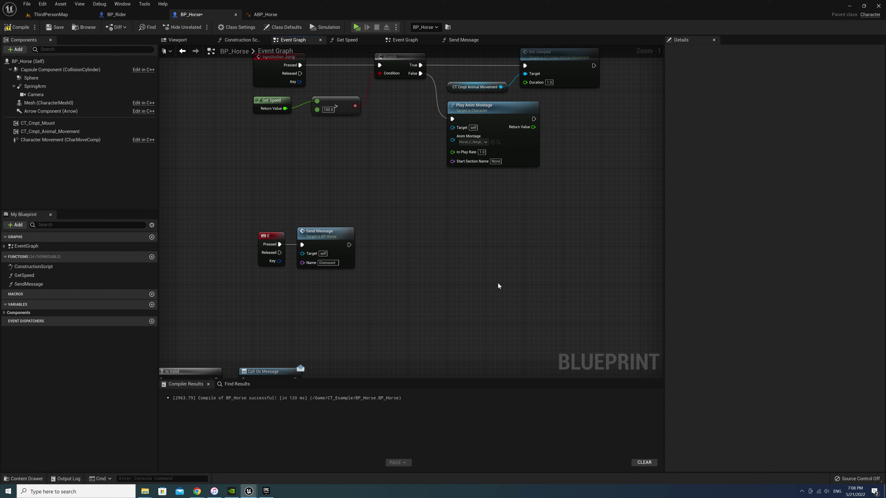
pyautogui.click(321, 236)
pyautogui.moveTo(565, 219); pyautogui.dragTo(406, 301, button='right')
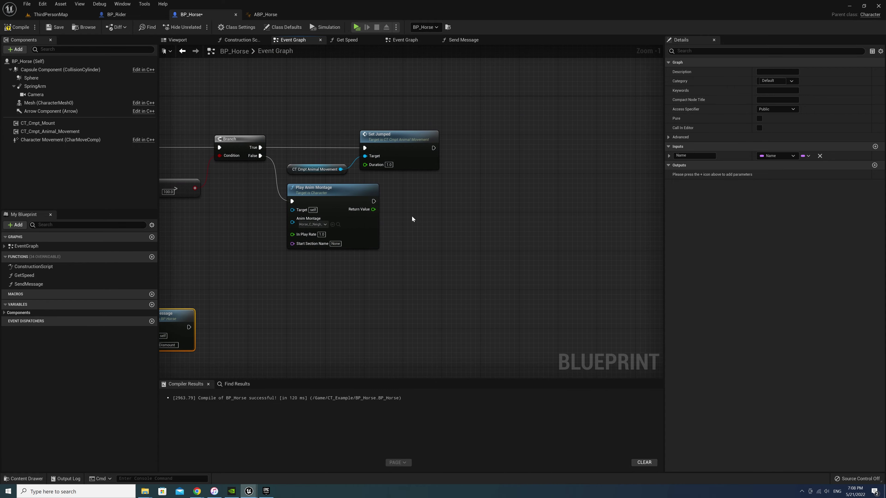
pyautogui.hotkey('ctrl', 'v')
pyautogui.moveTo(432, 212); pyautogui.dragTo(430, 189)
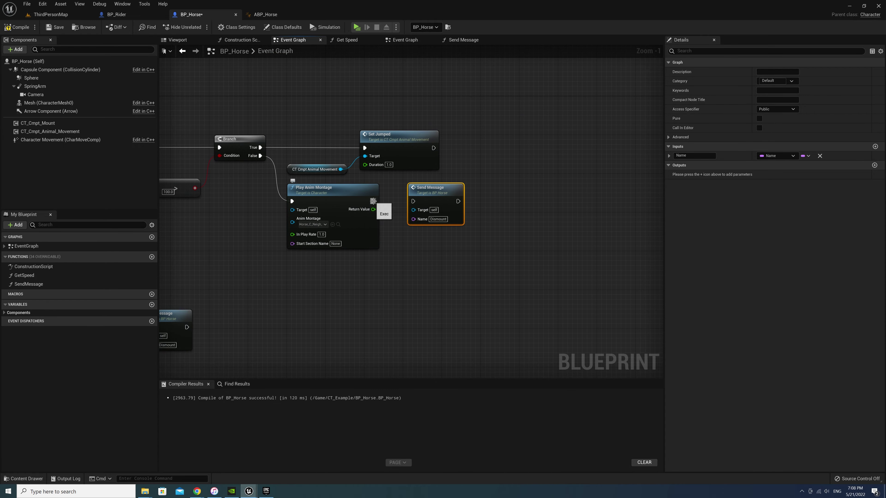
pyautogui.moveTo(372, 201); pyautogui.dragTo(414, 201)
# Rename the copy's message to Play_Montage_Neigh and compile BP_Horse.
pyautogui.click(438, 219)
pyautogui.write('Play_Montage_Not')
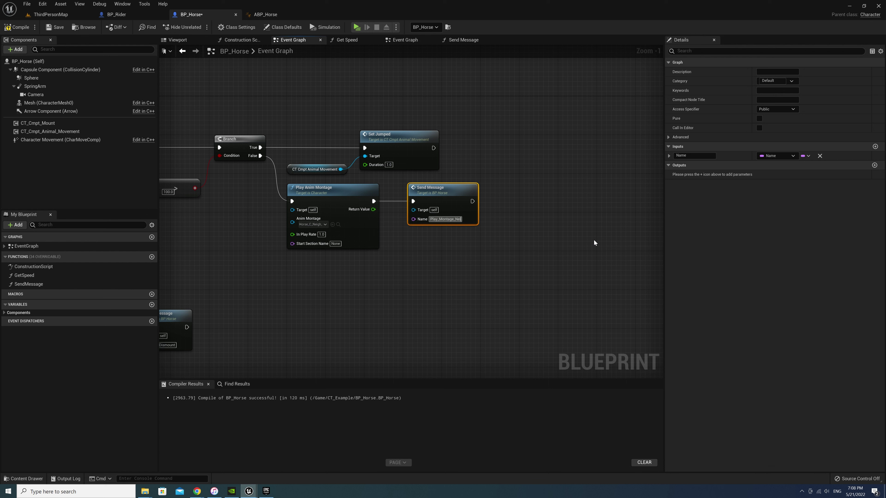
pyautogui.write('g')
pyautogui.press('Return')
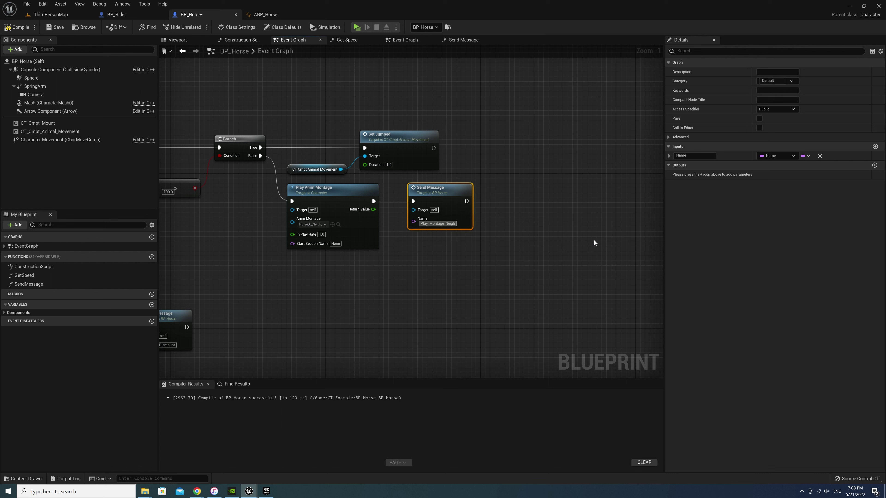
pyautogui.click(594, 243)
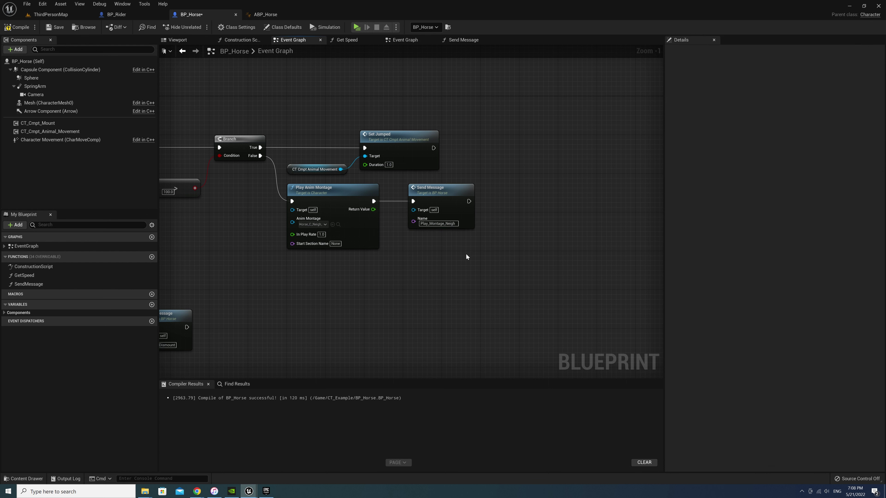
pyautogui.click(29, 25)
# Select BP_Rider's MontageMap variable and add a default entry keyed Neigh.
pyautogui.click(133, 15)
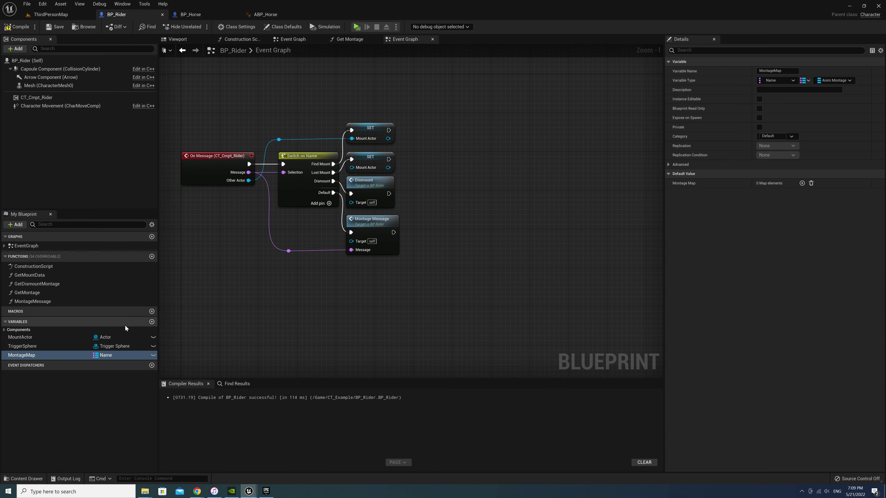
pyautogui.click(35, 346)
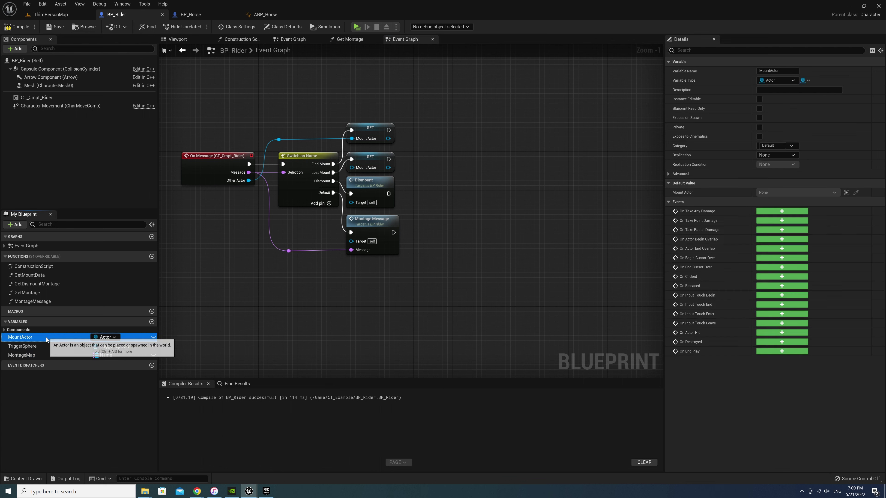
pyautogui.click(40, 355)
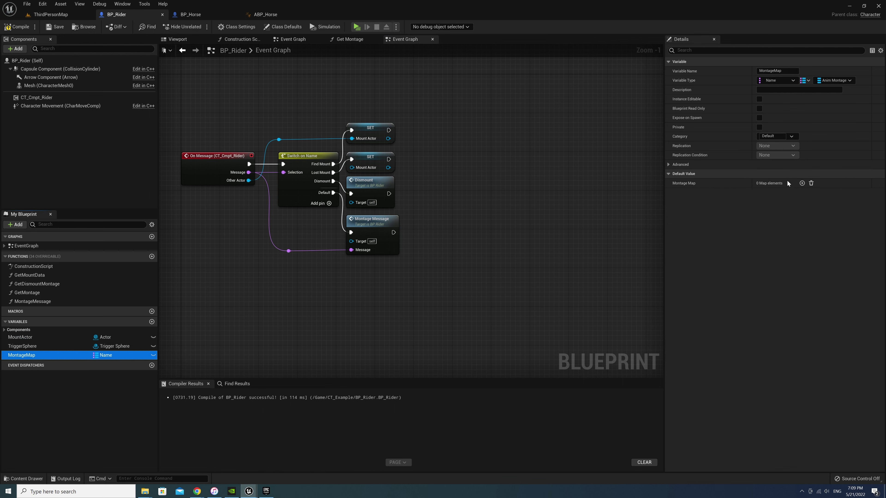
pyautogui.click(801, 183)
pyautogui.write('Neigh')
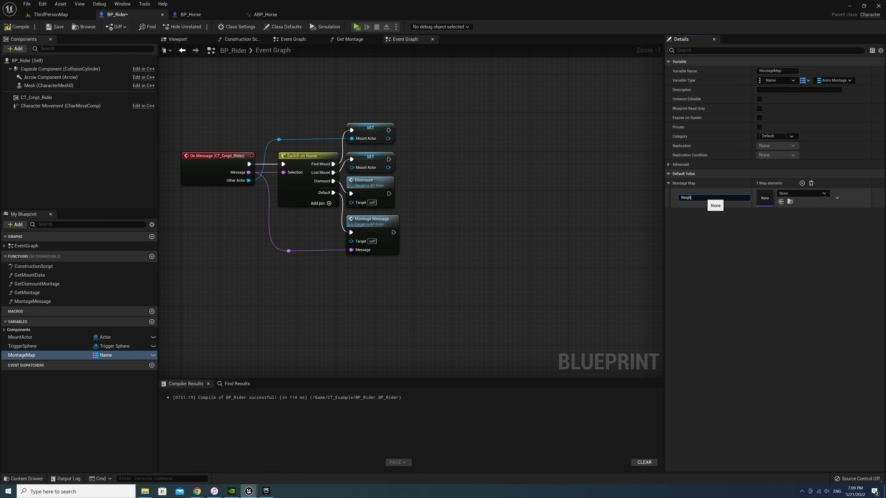
pyautogui.press('Return')
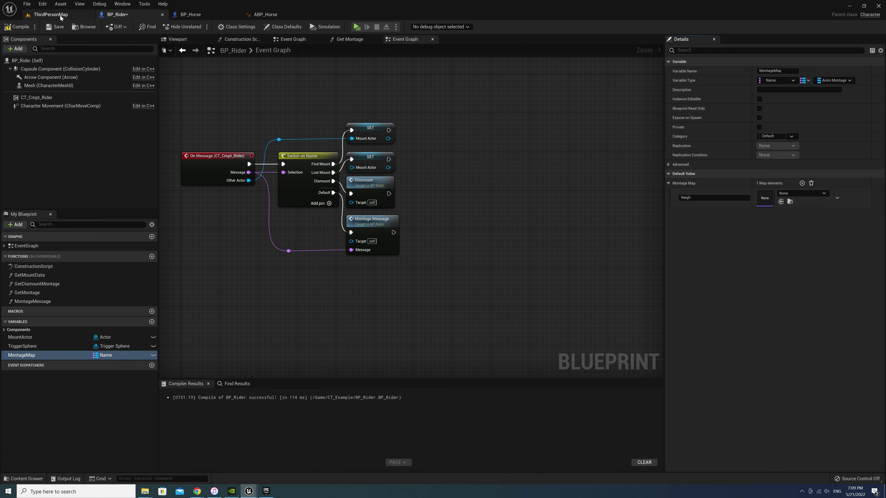
pyautogui.click(60, 18)
# Browse the Content Browser to Characters > Mannequins > Animations > Rider.
pyautogui.click(42, 366)
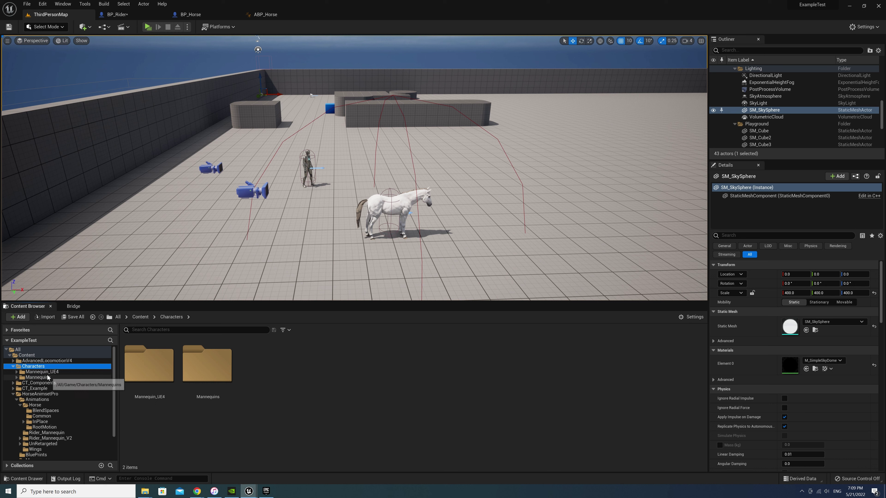
pyautogui.click(48, 377)
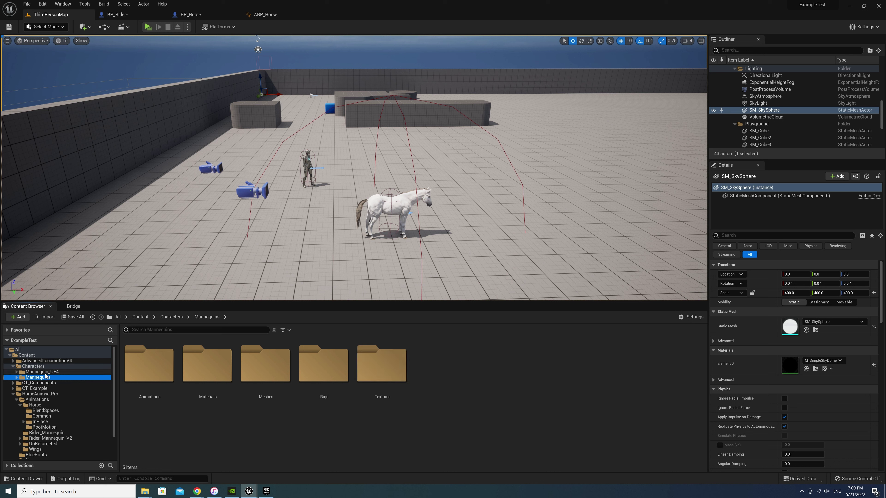
pyautogui.doubleClick(46, 378)
pyautogui.click(39, 383)
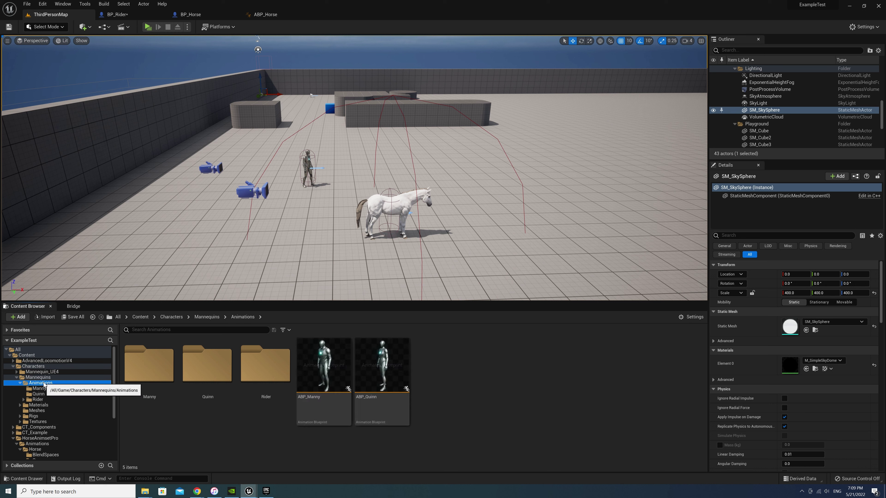
pyautogui.doubleClick(39, 383)
pyautogui.click(37, 399)
# Search 'neigh' and create an AnimMontage from Rider_Neigh_v2.
pyautogui.click(167, 329)
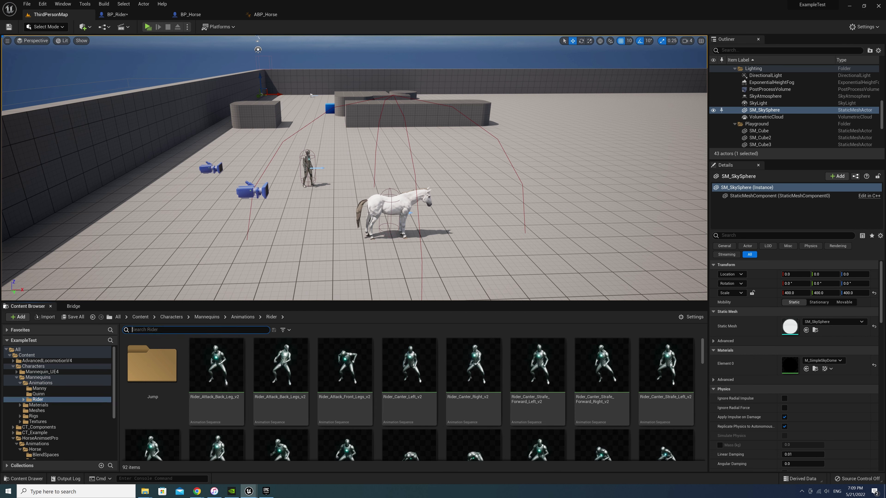
pyautogui.write('neigh')
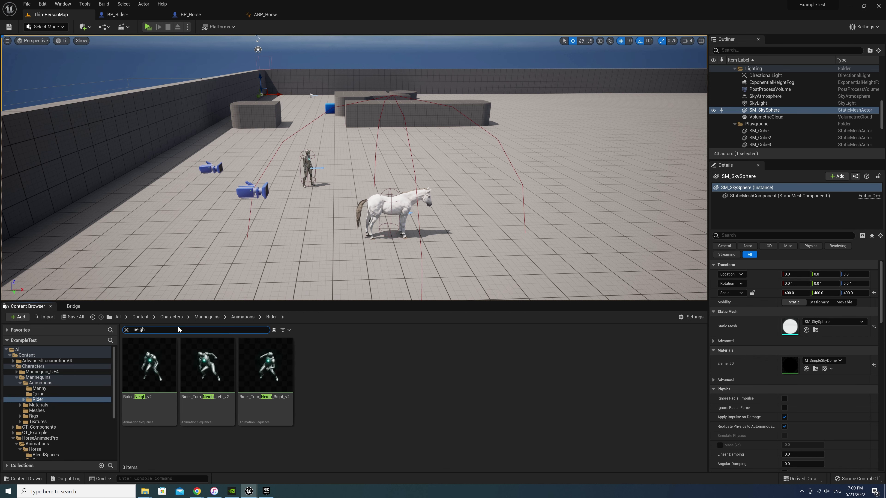
pyautogui.click(151, 380)
pyautogui.rightClick(151, 379)
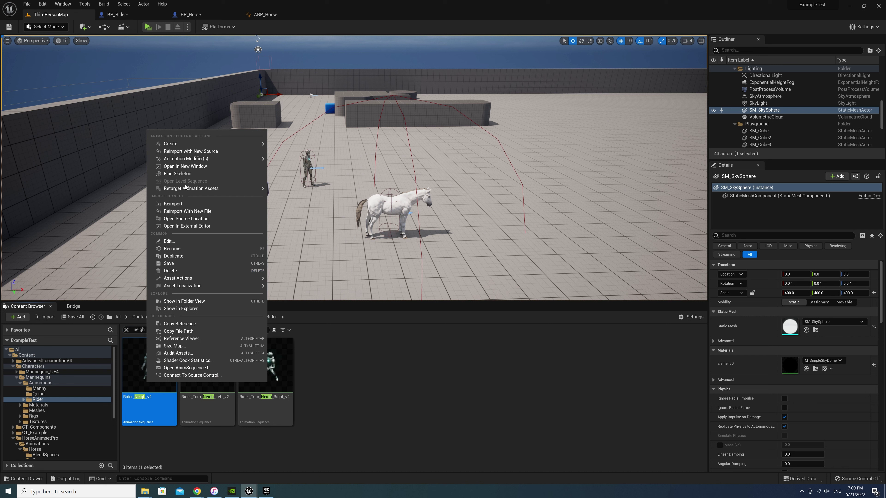
pyautogui.moveTo(193, 141)
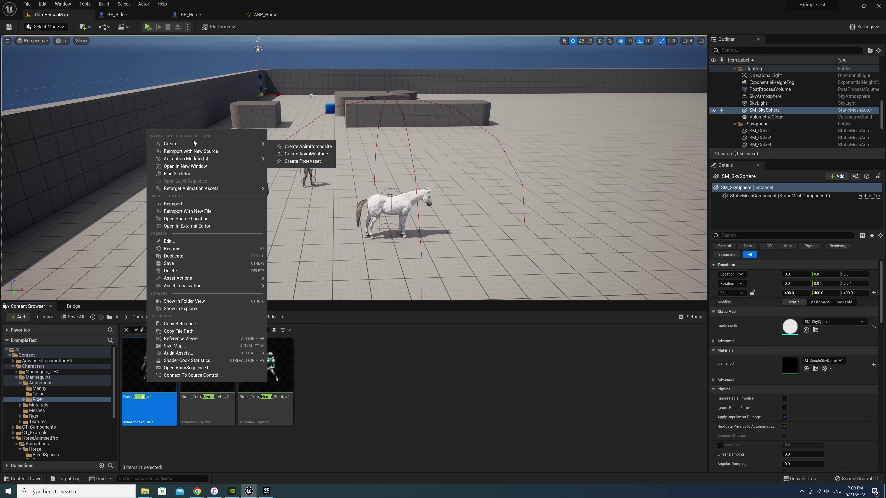
pyautogui.click(306, 154)
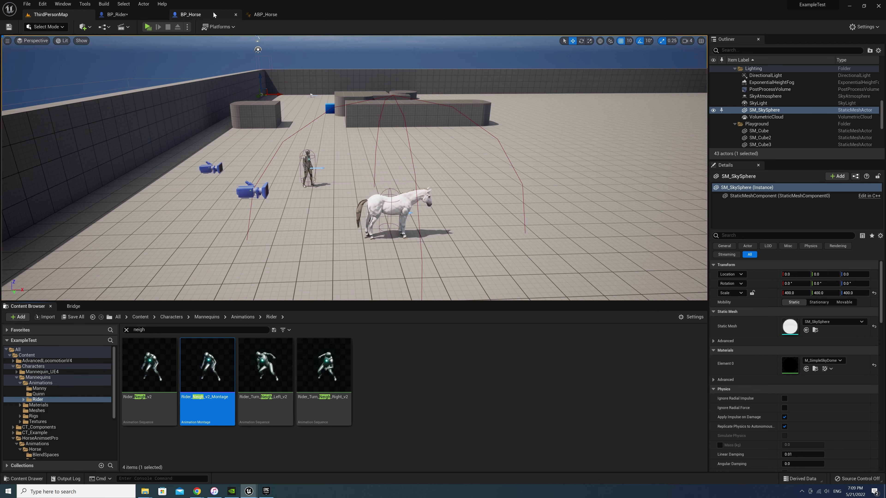
# In BP_Rider's MontageMap, set the Neigh value to Rider_Neigh_v2_Montage.
pyautogui.click(130, 16)
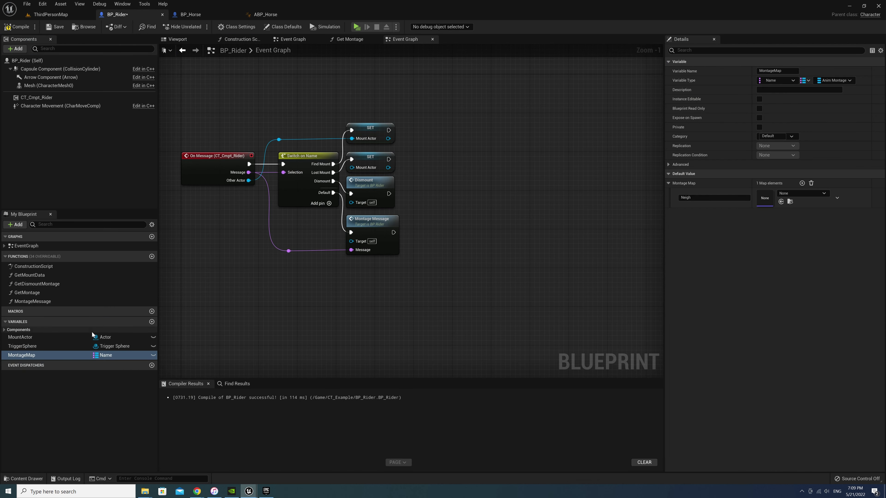
pyautogui.click(804, 194)
pyautogui.hotkey('ctrl', 'v')
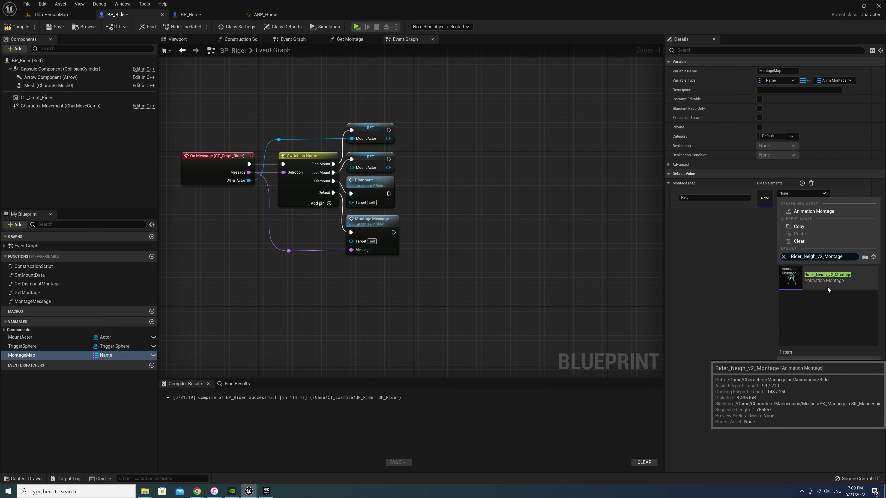
pyautogui.click(819, 278)
# Compile and save BP_Rider, then launch a Standalone play test.
pyautogui.click(18, 27)
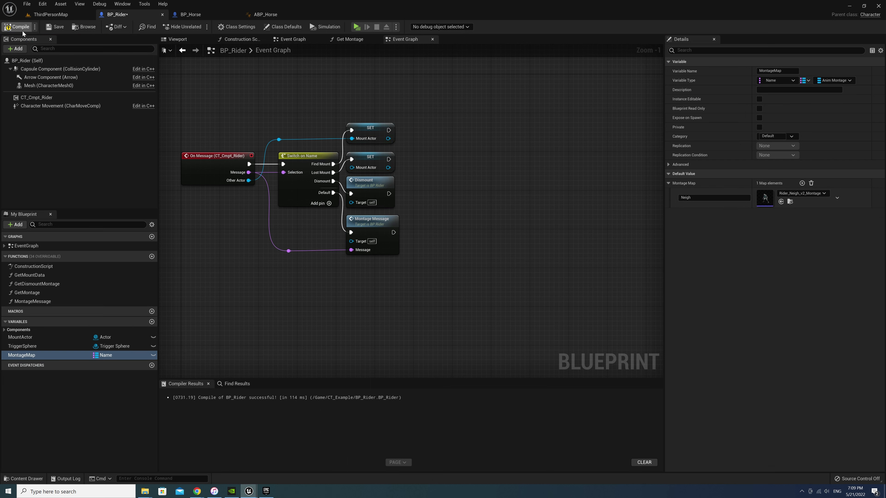
pyautogui.click(52, 30)
pyautogui.click(358, 26)
# Mount the horse with E, make it rear using W and Space, then end the test with Esc.
pyautogui.press('e')
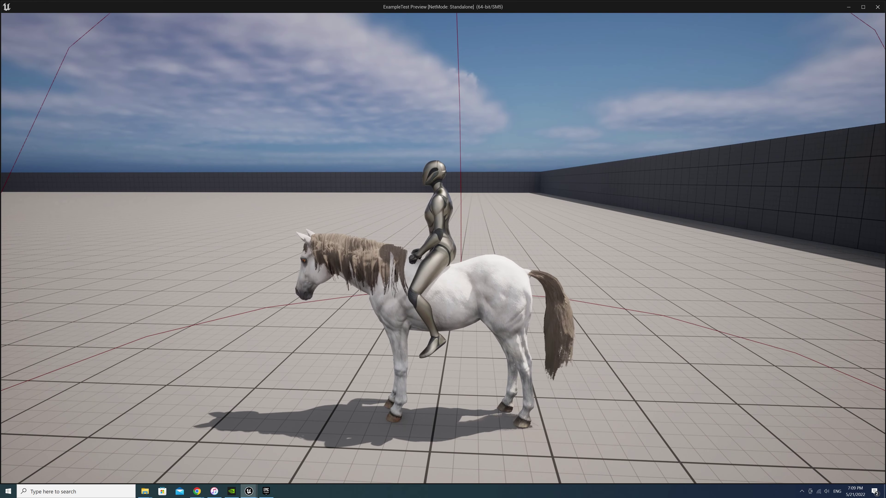
pyautogui.press('w')
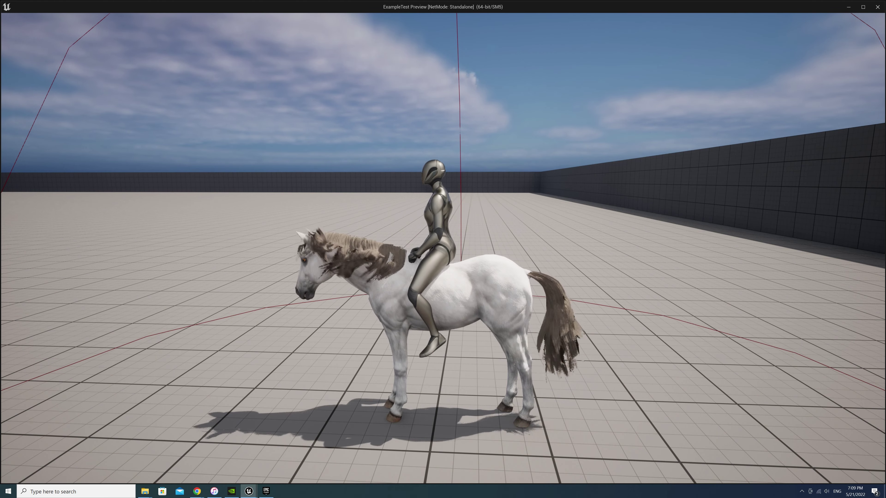
pyautogui.press('w')
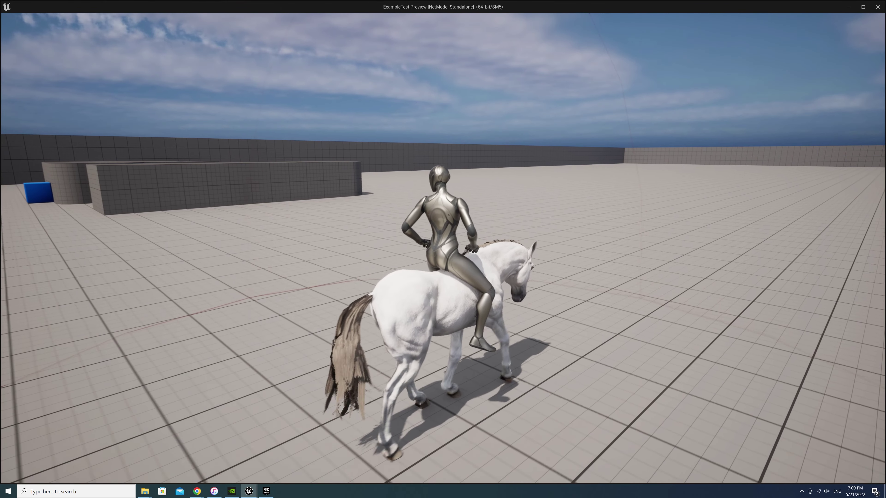
pyautogui.press('space')
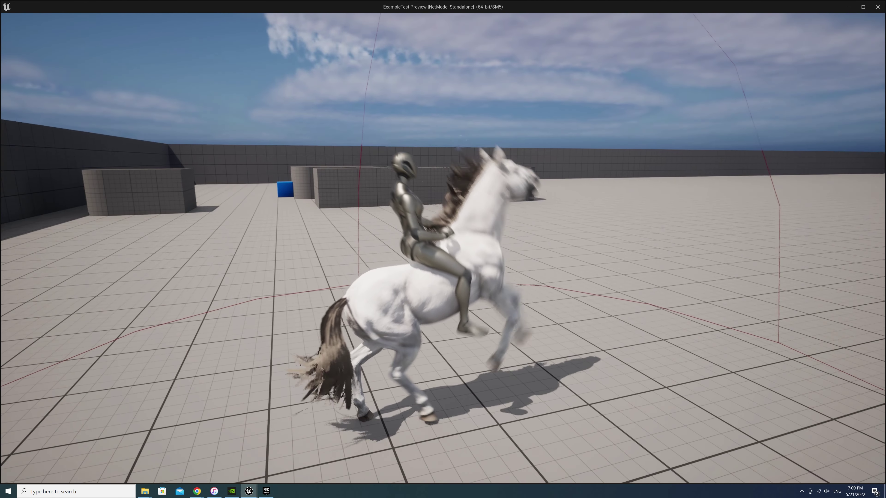
pyautogui.press('space')
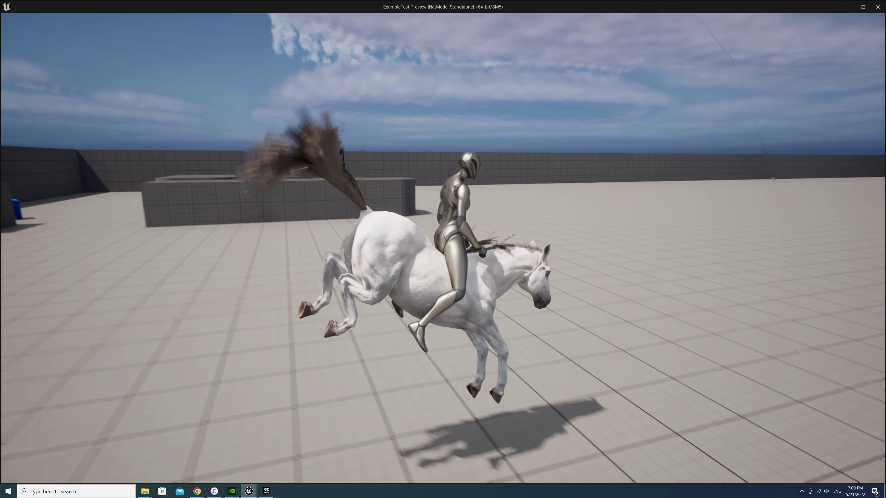
pyautogui.press('Escape')
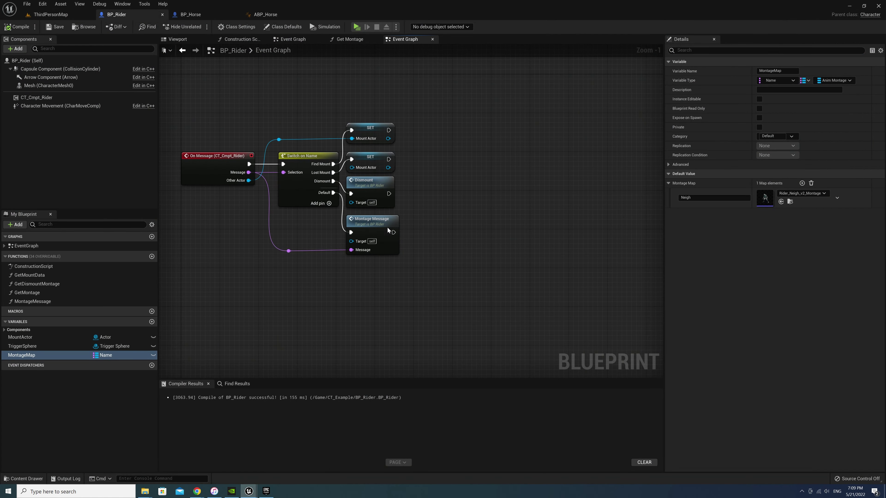
# Pan BP_Rider's graph to the Dismount comment, recompile it, then switch to BP_Horse's Event Graph.
pyautogui.moveTo(227, 237); pyautogui.dragTo(506, 280)
pyautogui.click(430, 290)
pyautogui.moveTo(332, 219); pyautogui.dragTo(421, 120, button='right')
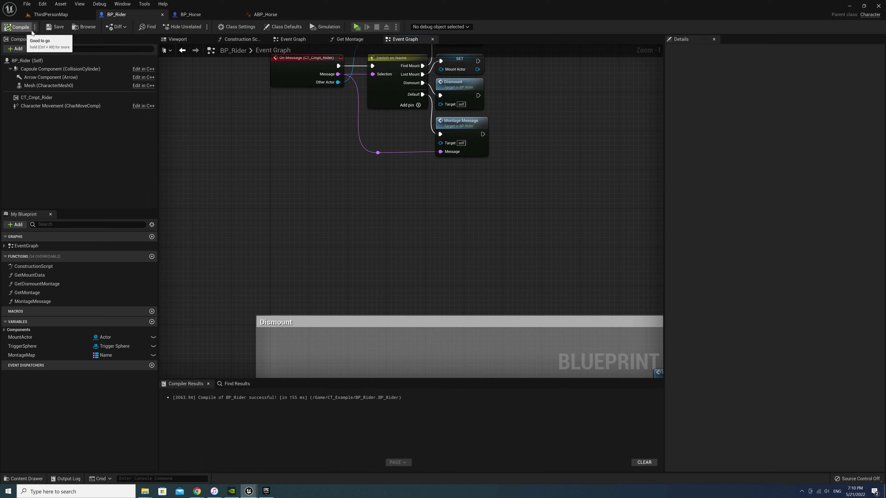
pyautogui.click(18, 26)
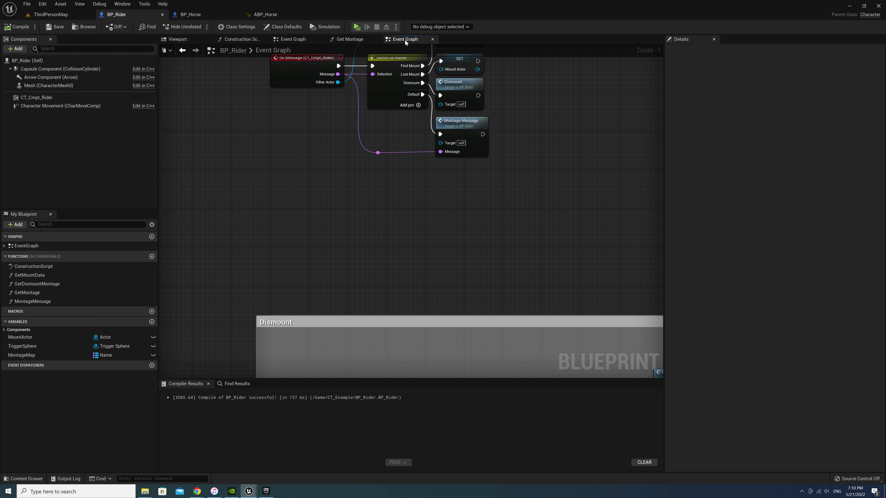
pyautogui.click(190, 14)
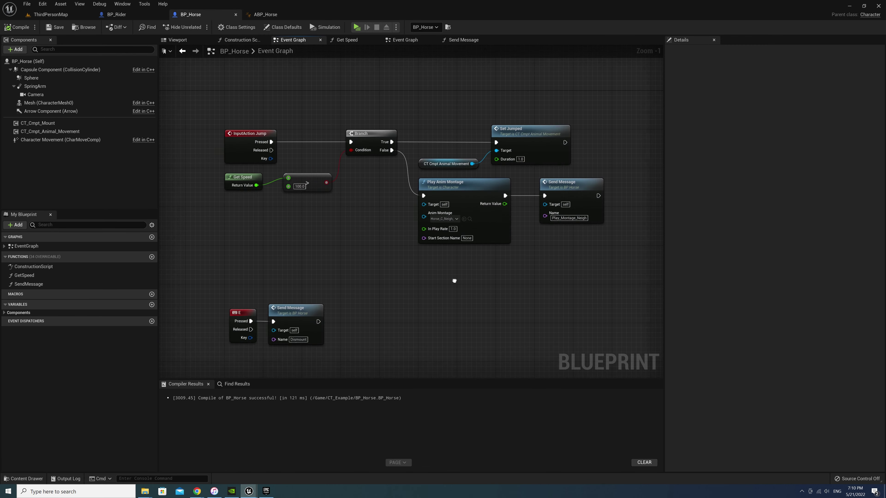
# Add an unwired G keyboard event node near BP_Horse's Call On Message nodes.
pyautogui.moveTo(454, 280); pyautogui.dragTo(466, 273, button='right')
pyautogui.moveTo(401, 302); pyautogui.dragTo(400, 210, button='right')
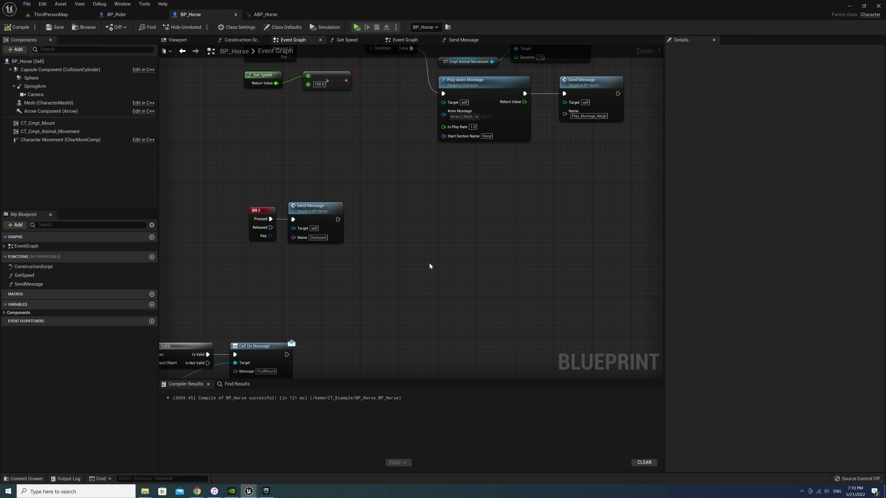
pyautogui.scroll(-1, 429, 266)
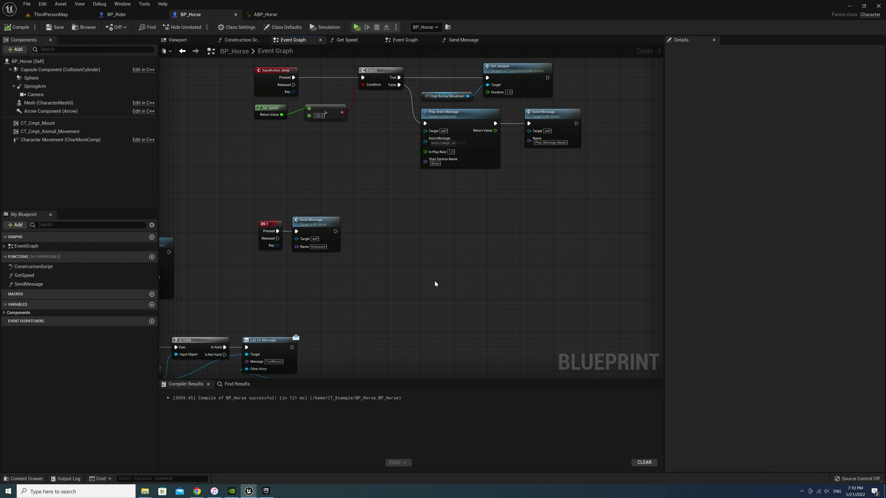
pyautogui.rightClick(460, 267)
pyautogui.write('keyb')
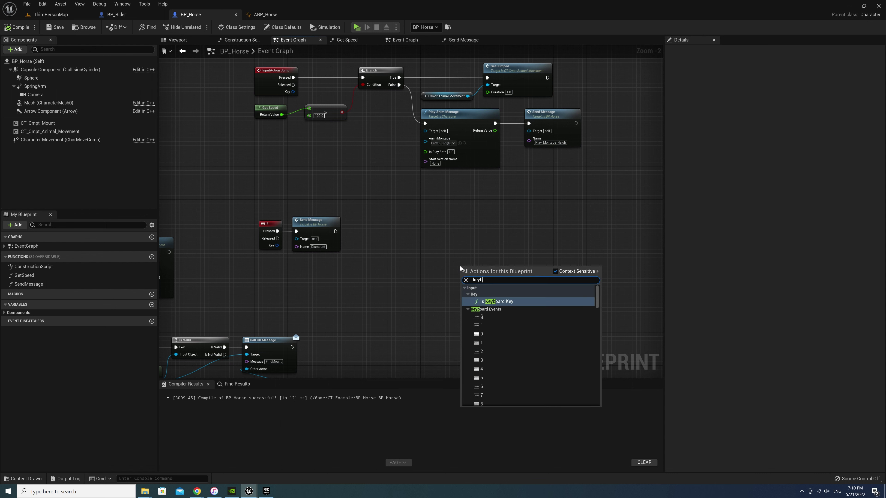
pyautogui.write('oard G')
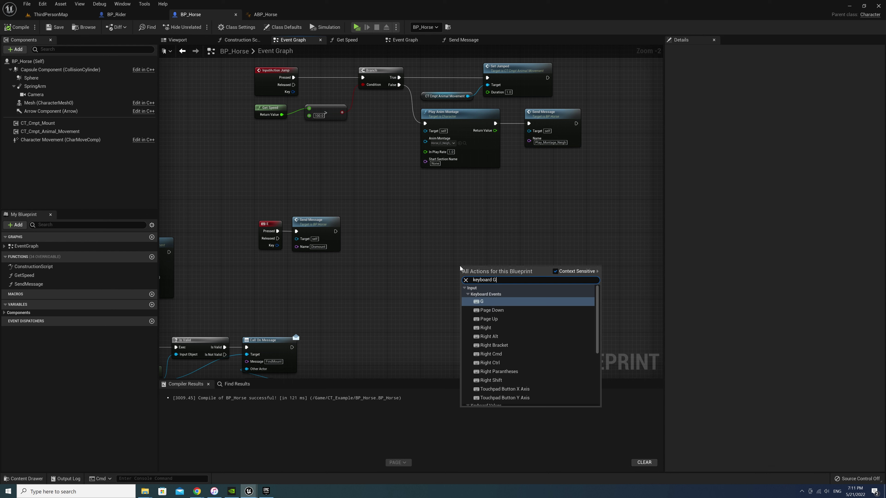
pyautogui.click(492, 302)
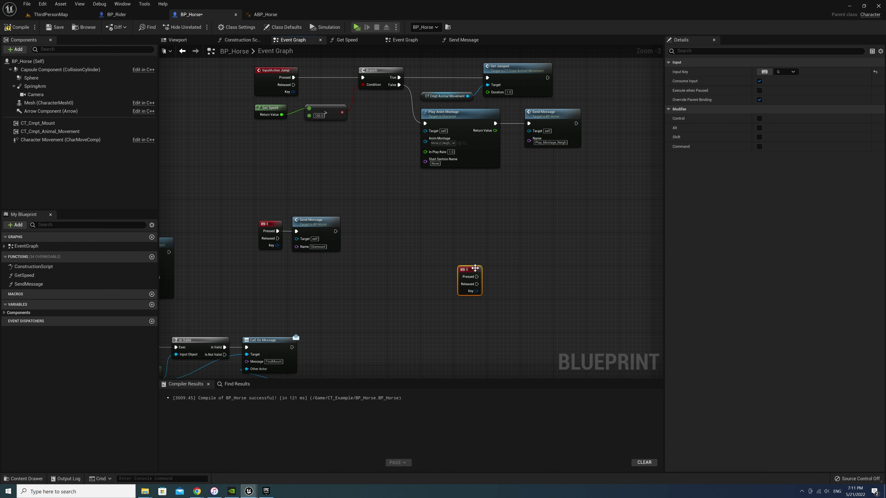
pyautogui.moveTo(474, 269); pyautogui.dragTo(444, 298)
pyautogui.click(450, 316)
# Wrap the jump and montage nodes in a comment titled Jump.
pyautogui.moveTo(282, 62); pyautogui.dragTo(302, 159, button='right')
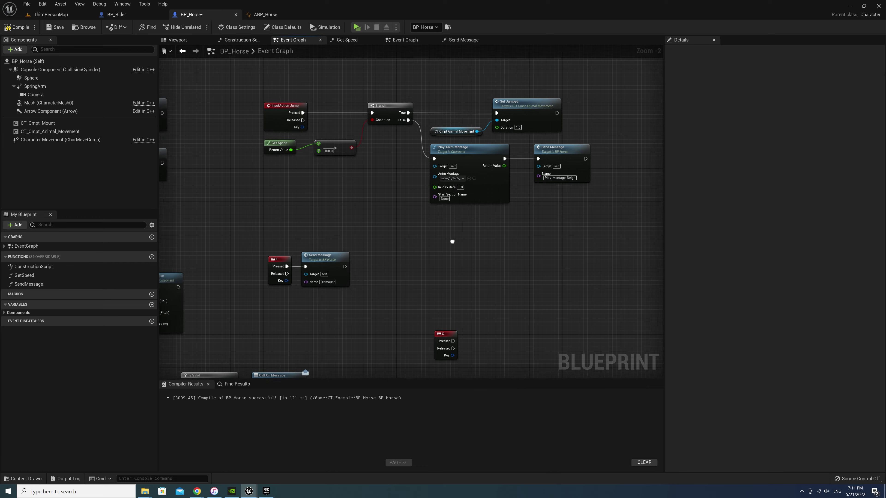
pyautogui.moveTo(258, 135); pyautogui.dragTo(633, 279)
pyautogui.write('c')
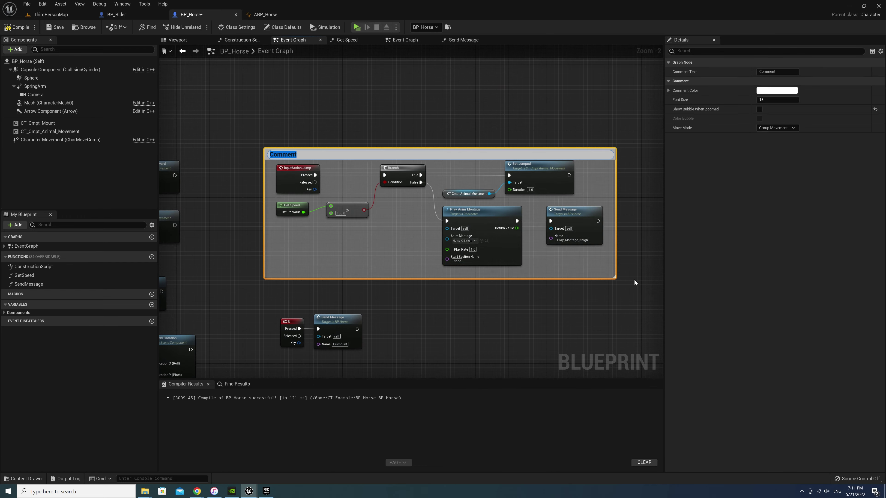
pyautogui.write('ump')
pyautogui.press('Return')
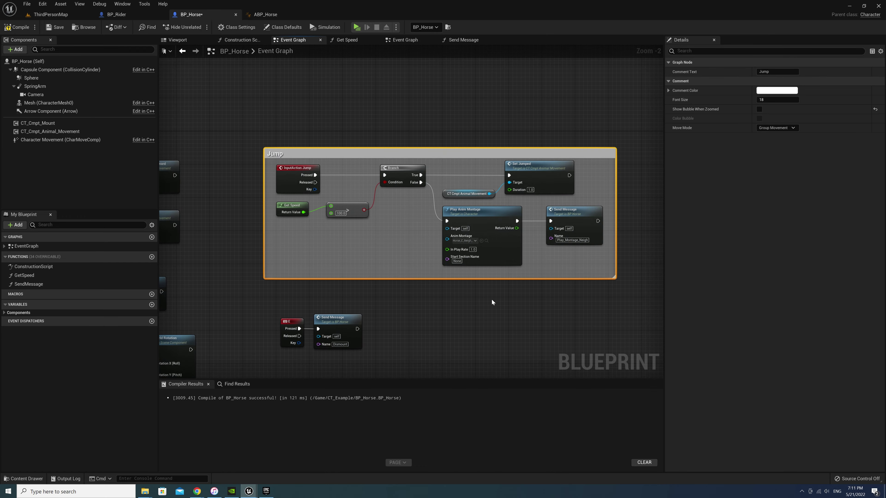
pyautogui.click(491, 298)
# Wrap the E key and Send Message nodes in a Dismount comment.
pyautogui.moveTo(491, 299); pyautogui.dragTo(519, 257, button='right')
pyautogui.moveTo(328, 229); pyautogui.dragTo(465, 287)
pyautogui.press('c')
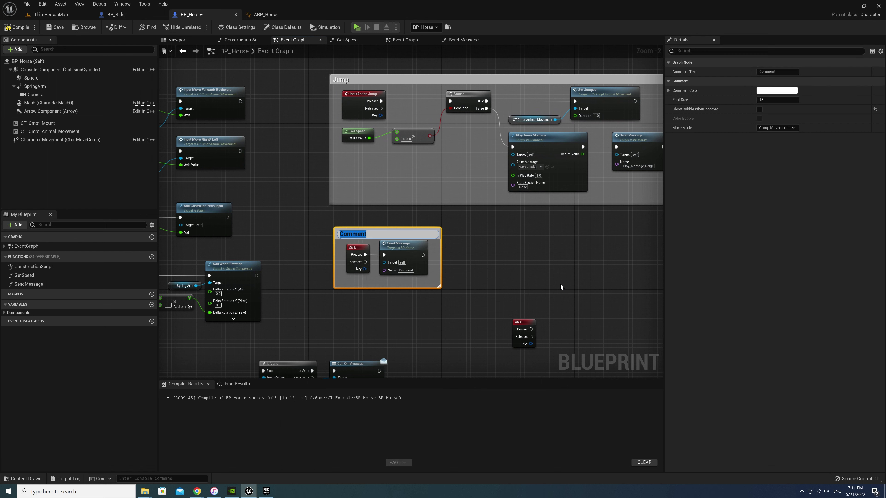
pyautogui.write('Dismount')
pyautogui.press('Return')
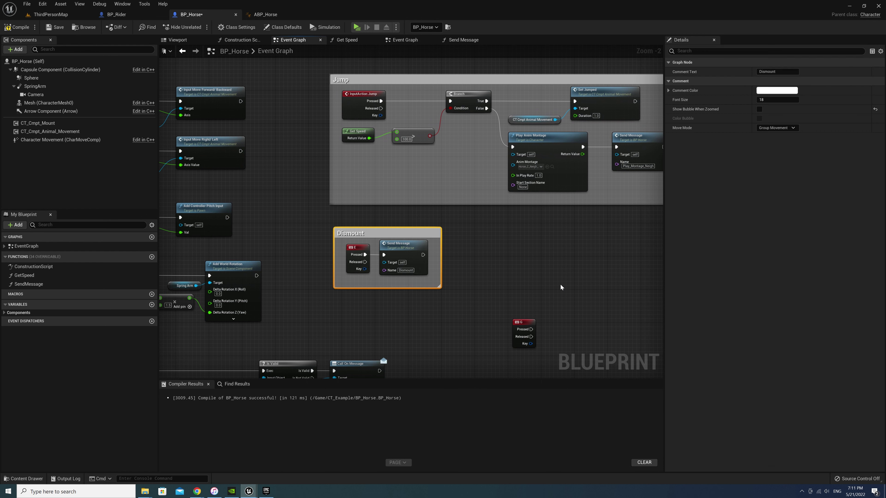
# Wrap the InputAxis movement nodes in an InputAxis comment.
pyautogui.moveTo(284, 190); pyautogui.dragTo(488, 182, button='right')
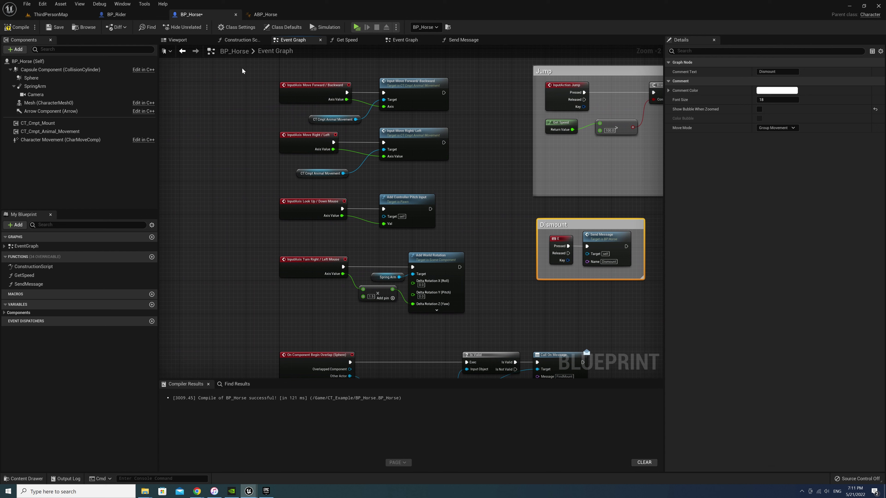
pyautogui.moveTo(243, 71); pyautogui.dragTo(494, 324)
pyautogui.press('c')
pyautogui.write('InputAx')
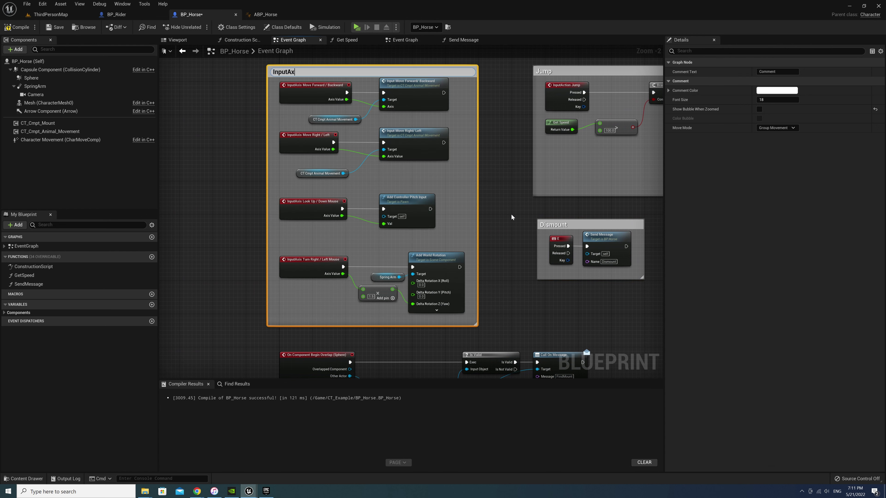
pyautogui.write('is')
pyautogui.press('Return')
# Enclose both overlap event chains in one comment, then move the G event node down-left.
pyautogui.moveTo(511, 215)
pyautogui.mouseDown(button='right')
pyautogui.moveTo(508, 178)
pyautogui.moveTo(467, 136)
pyautogui.mouseUp(button='right')
pyautogui.moveTo(225, 144); pyautogui.dragTo(664, 367)
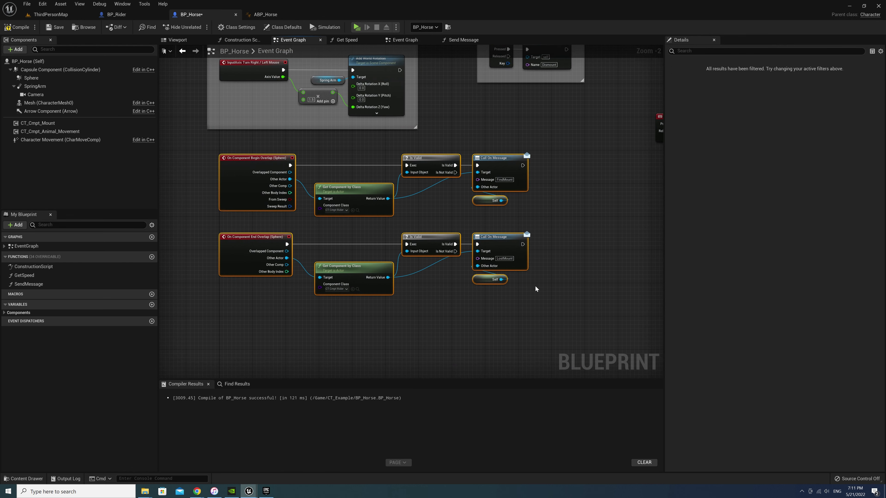
pyautogui.write('c')
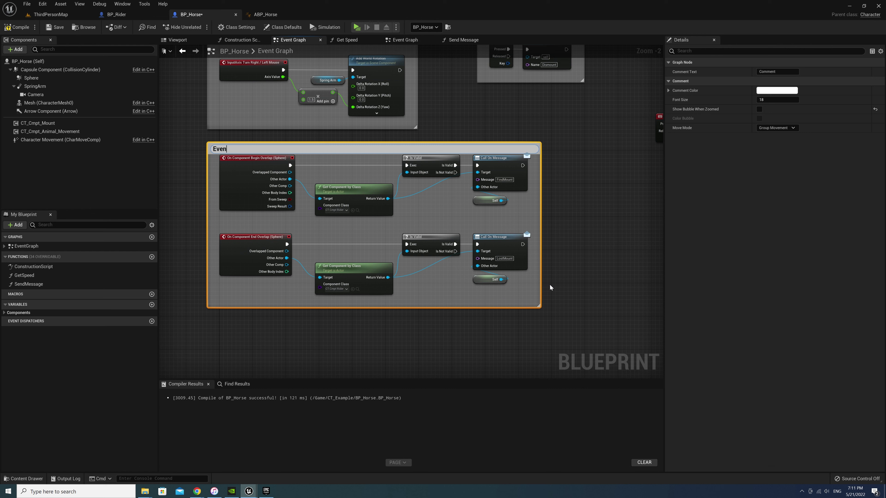
pyautogui.write('t')
pyautogui.press('Return')
pyautogui.click(573, 229)
pyautogui.moveTo(573, 229); pyautogui.dragTo(368, 279, button='right')
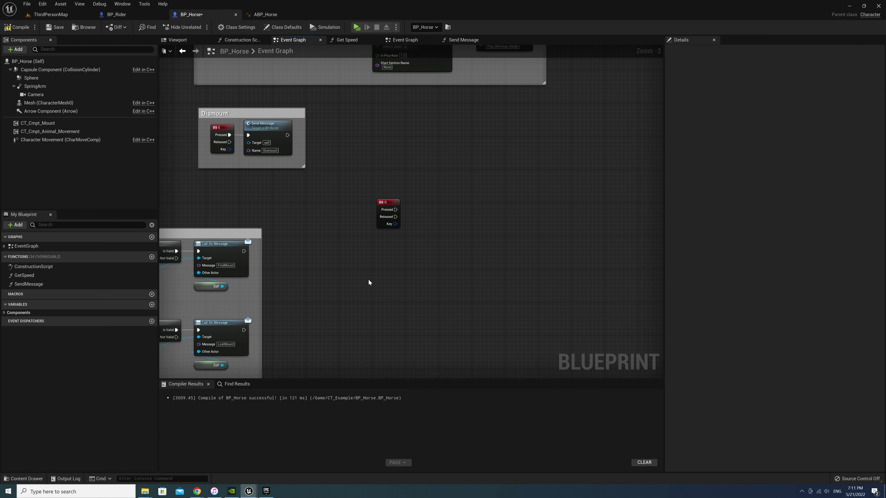
pyautogui.moveTo(391, 205); pyautogui.dragTo(374, 250)
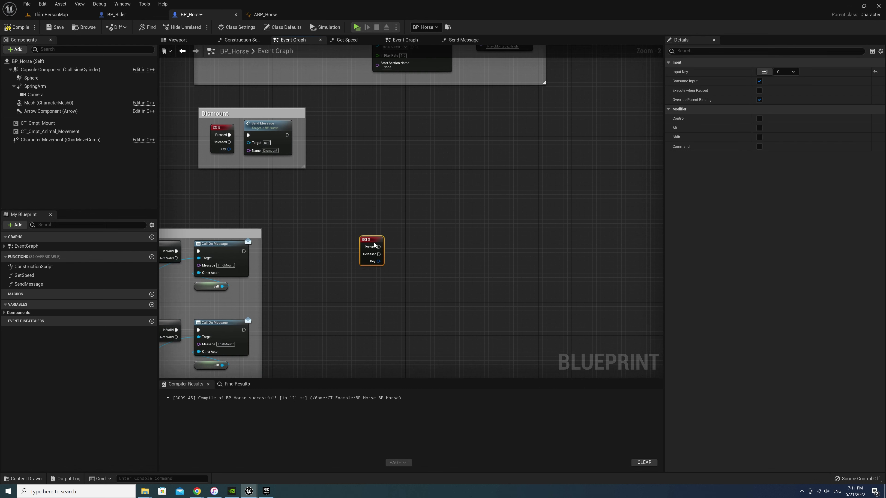
# Add a Play Montage node beside the G event in BP_Horse.
pyautogui.click(484, 313)
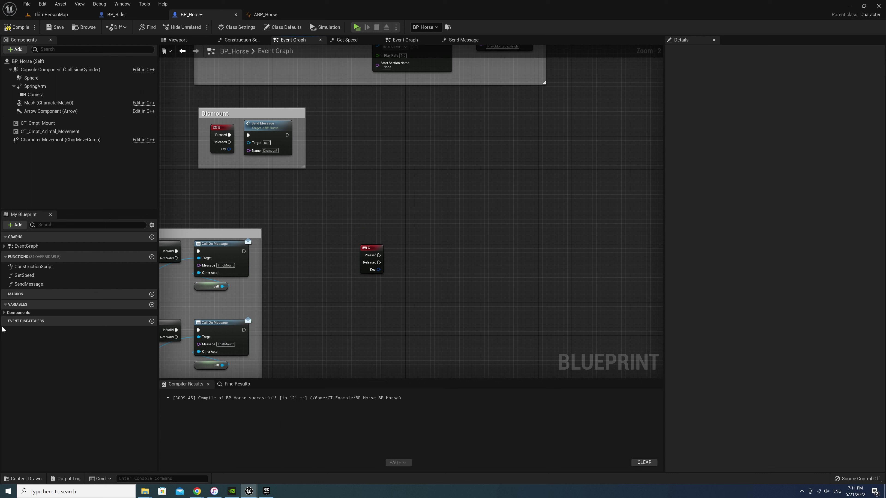
pyautogui.rightClick(409, 266)
pyautogui.write('play')
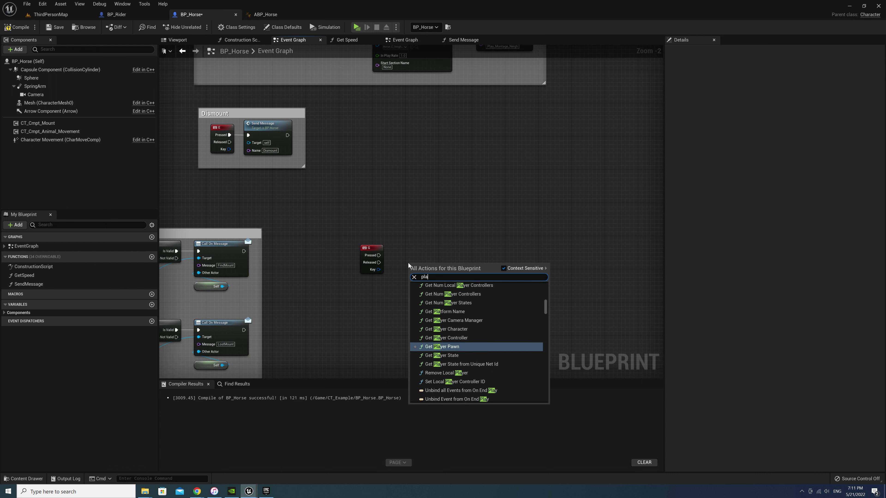
pyautogui.write(' anim')
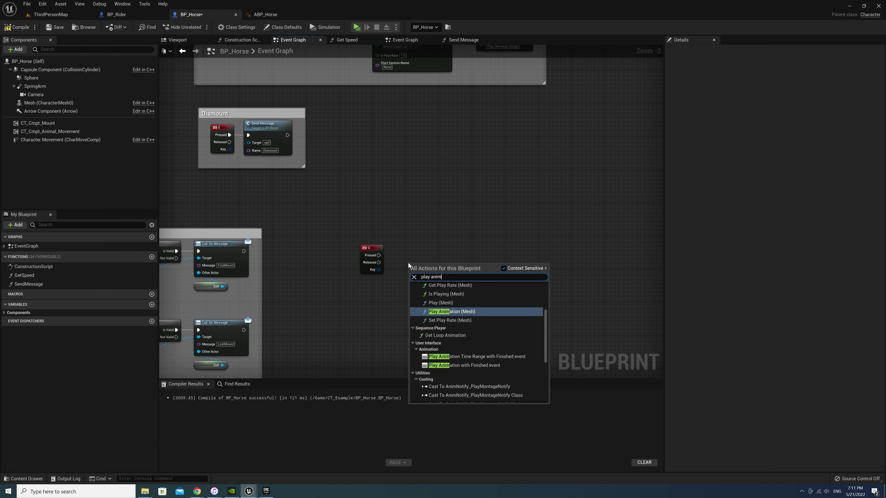
pyautogui.press('BackSpace')
pyautogui.press('BackSpace')
pyautogui.press('BackSpace')
pyautogui.press('BackSpace')
pyautogui.write('mo')
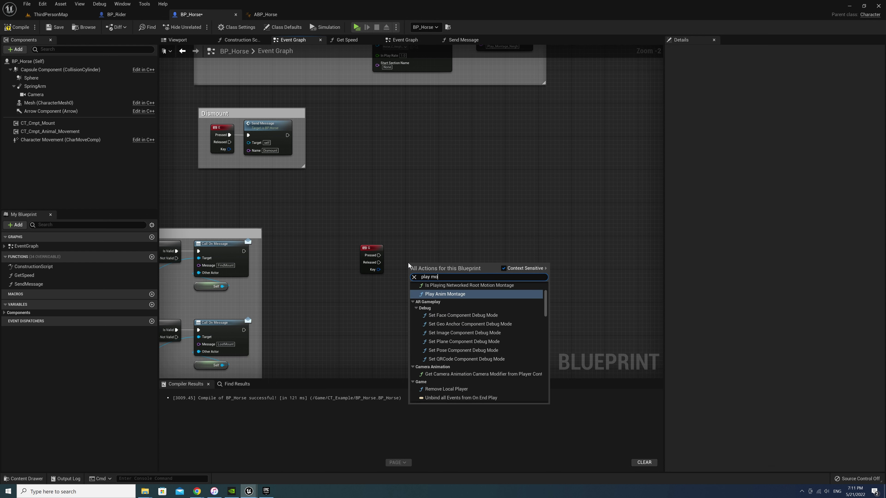
pyautogui.write('ntag')
pyautogui.press('Up')
pyautogui.press('Up')
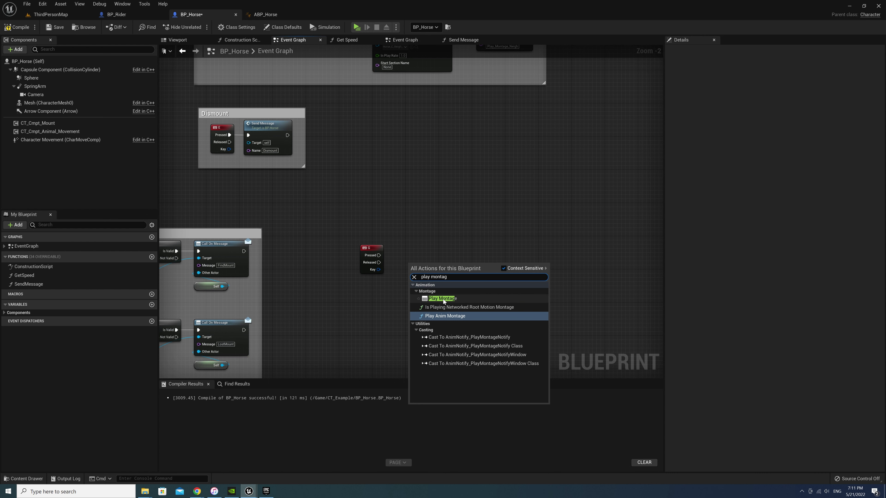
pyautogui.press('Return')
pyautogui.moveTo(438, 268); pyautogui.dragTo(437, 252)
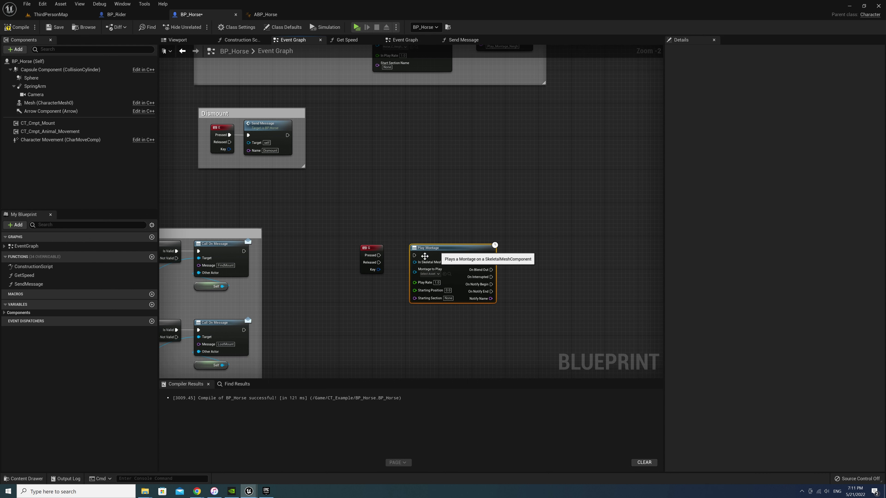
# Wire the G event's Pressed pin into Play Montage, centre the nodes, then switch editor tabs.
pyautogui.moveTo(378, 255); pyautogui.dragTo(389, 257)
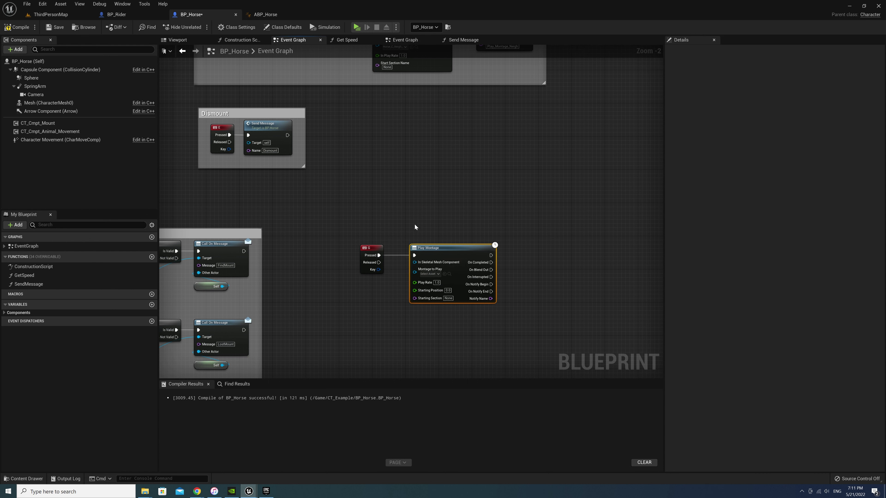
pyautogui.moveTo(336, 232); pyautogui.dragTo(508, 312)
pyautogui.click(508, 313)
pyautogui.moveTo(508, 313); pyautogui.dragTo(463, 269, button='right')
pyautogui.scroll(1, 464, 269)
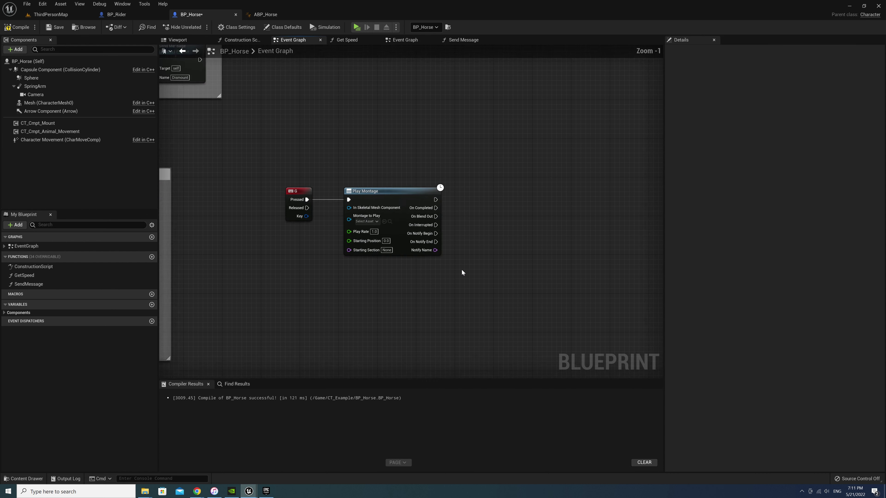
pyautogui.scroll(1, 462, 272)
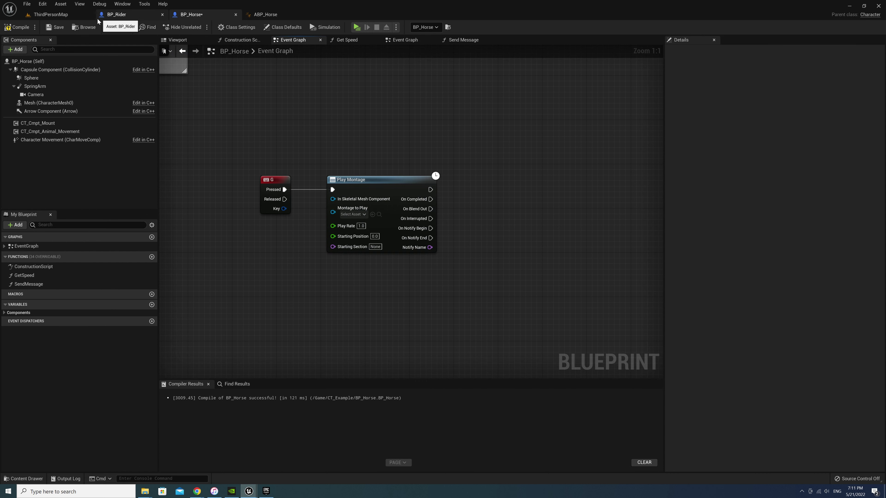
pyautogui.click(263, 15)
# Go back to ThirdPersonMap and open the horse RootMotion animations folder.
pyautogui.click(59, 15)
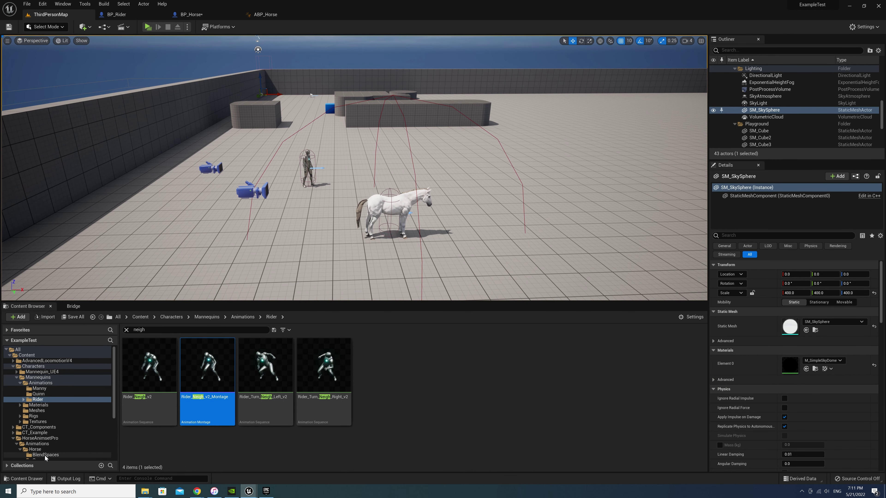
pyautogui.scroll(-2, 46, 454)
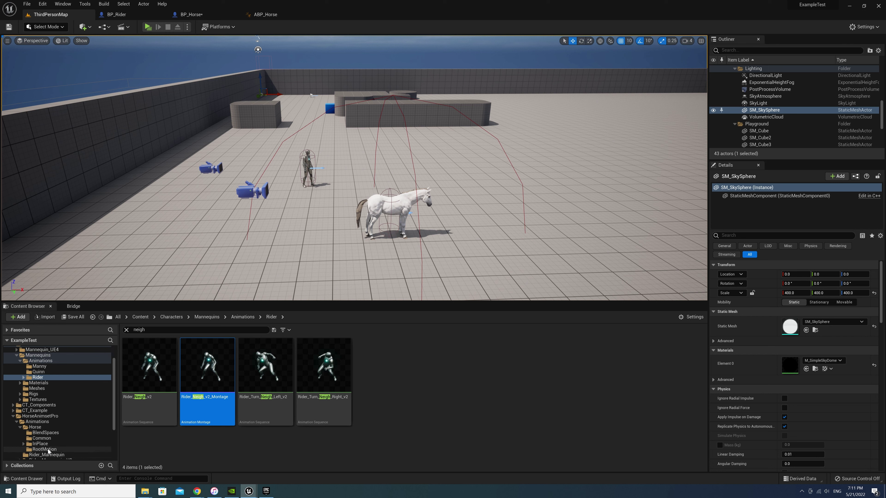
pyautogui.click(45, 450)
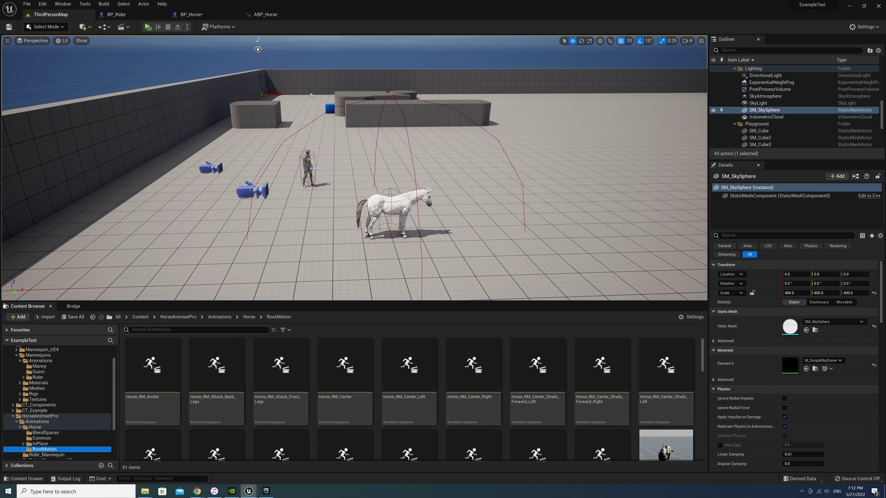
# Filter by 'atta' and create AnimMontages from both horse attack leg sequences.
pyautogui.write('atta')
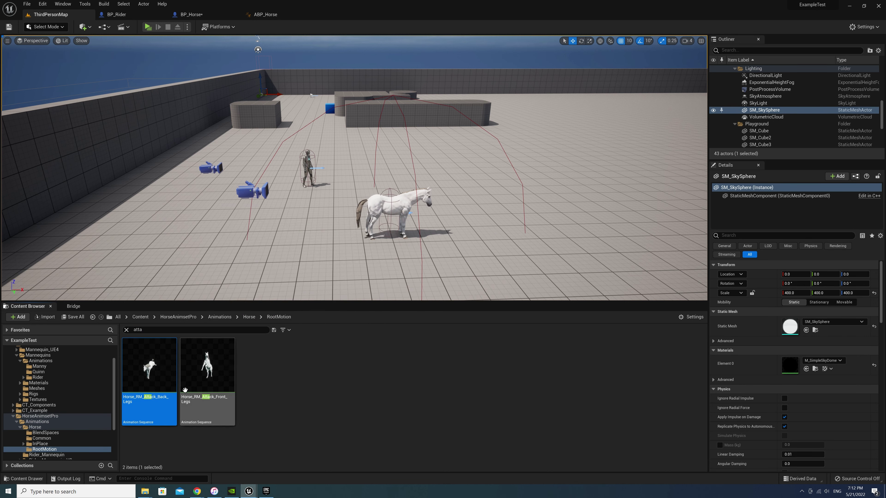
pyautogui.keyDown('ctrl'); pyautogui.click(208, 375); pyautogui.keyUp('ctrl')
pyautogui.rightClick(209, 375)
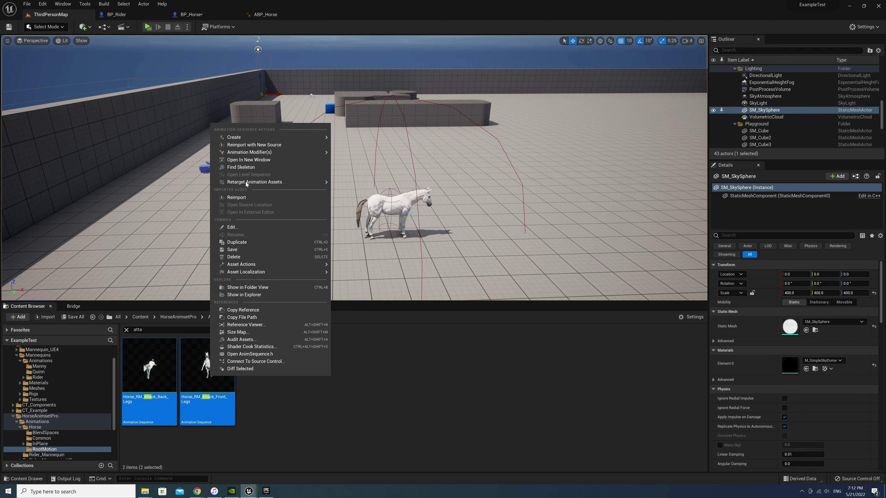
pyautogui.moveTo(258, 138)
pyautogui.click(361, 147)
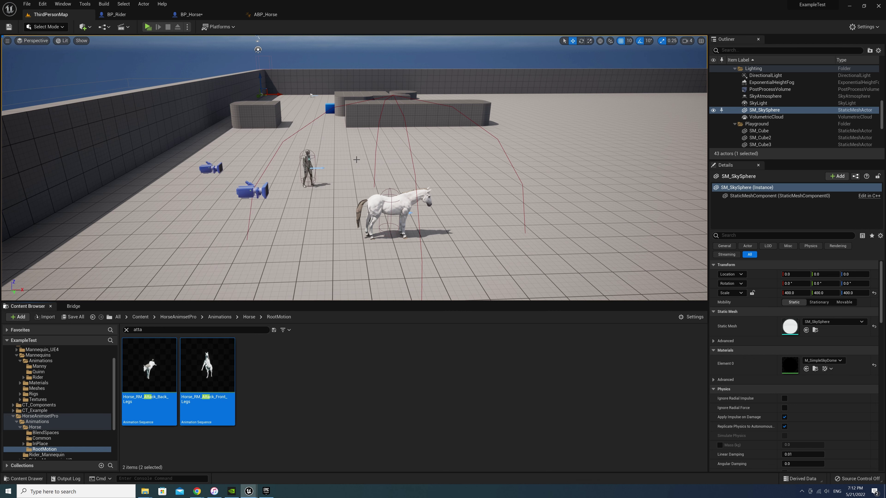
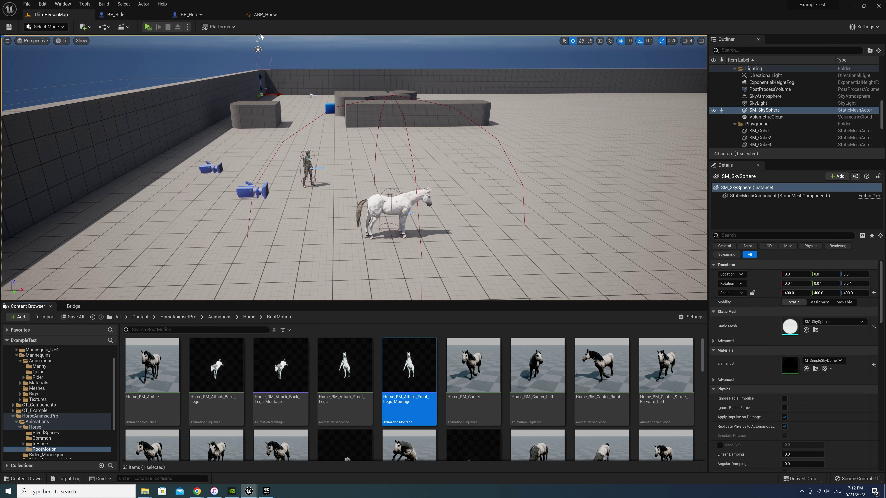
# Set BP_Horse's G-key Play Montage to play Horse_RM_Attack_Front_Legs_Montage.
pyautogui.click(194, 14)
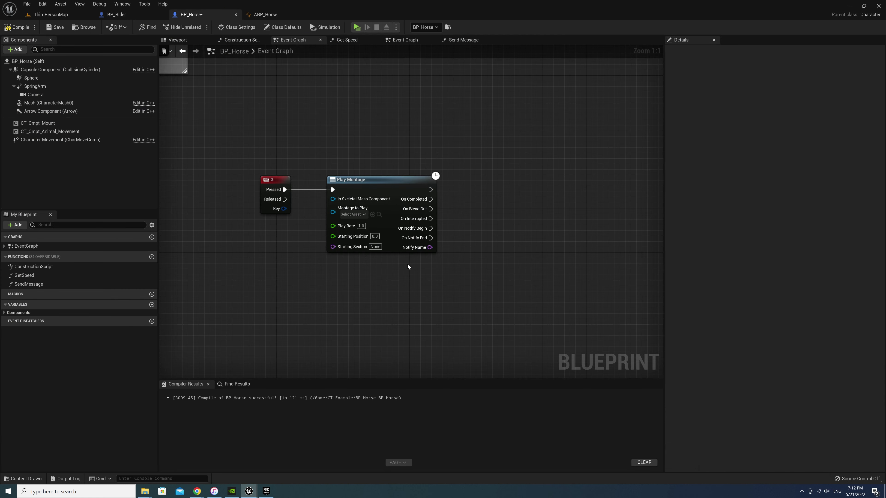
pyautogui.click(354, 215)
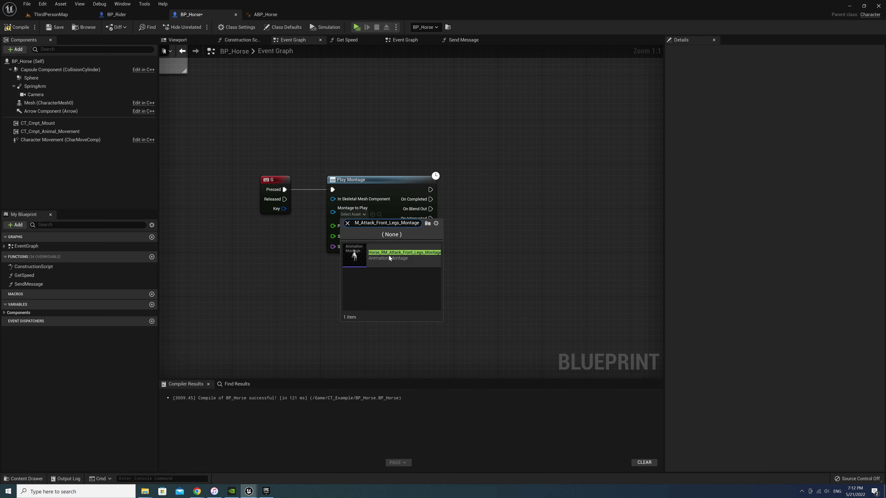
pyautogui.click(388, 255)
pyautogui.moveTo(421, 137); pyautogui.dragTo(403, 211, button='right')
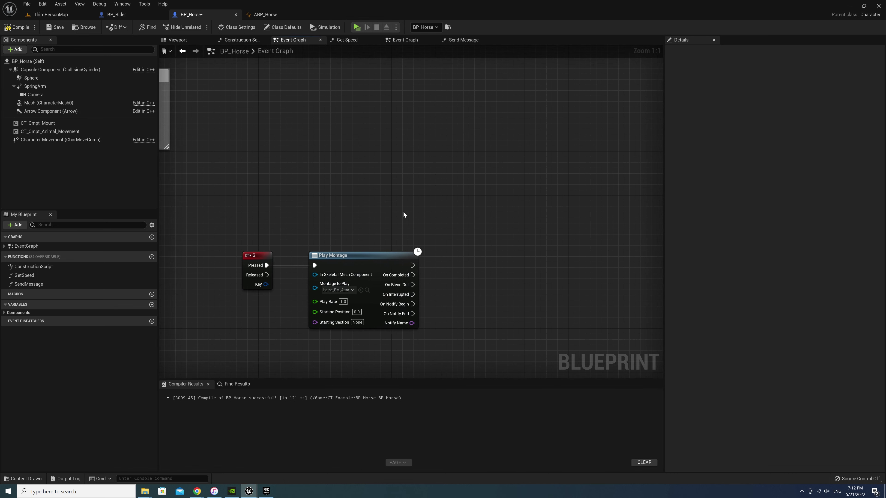
# Add a Send Message after Play Montage, with the name Play_Montage_Attack_Front_Legs.
pyautogui.moveTo(66, 283); pyautogui.dragTo(470, 260)
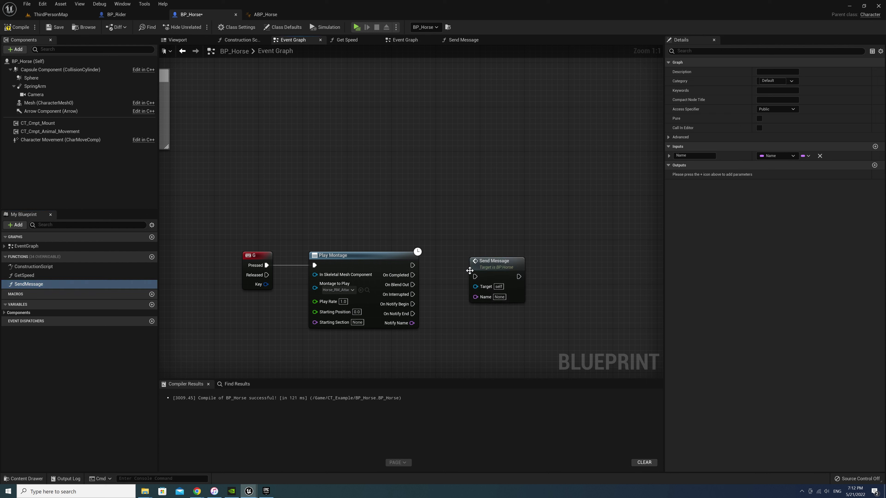
pyautogui.moveTo(412, 266); pyautogui.dragTo(500, 280)
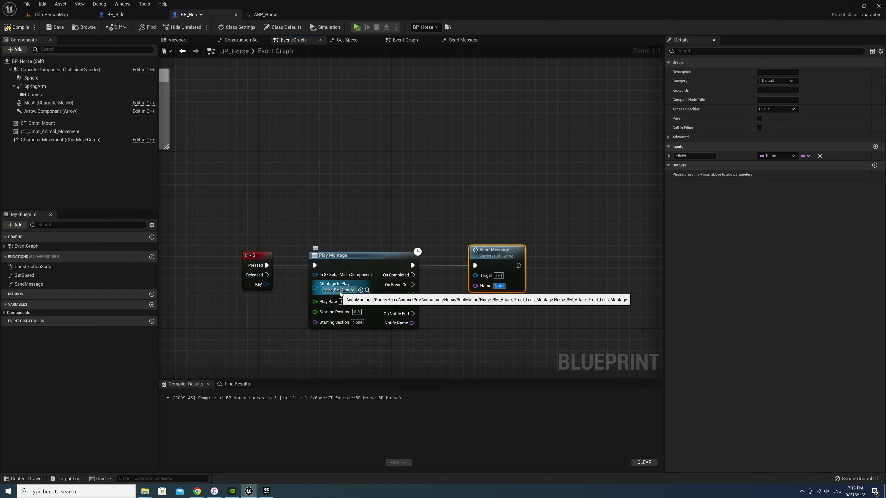
pyautogui.write('Attack_')
pyautogui.write('Fro')
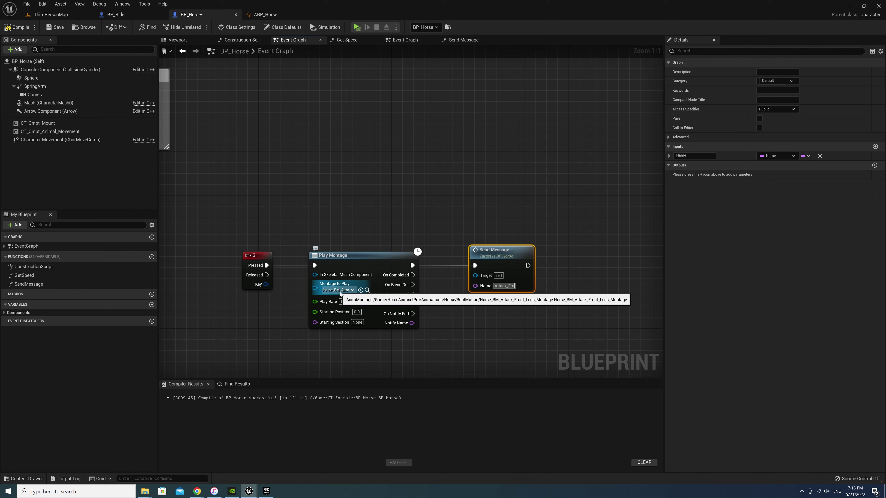
pyautogui.write('nt_Legs')
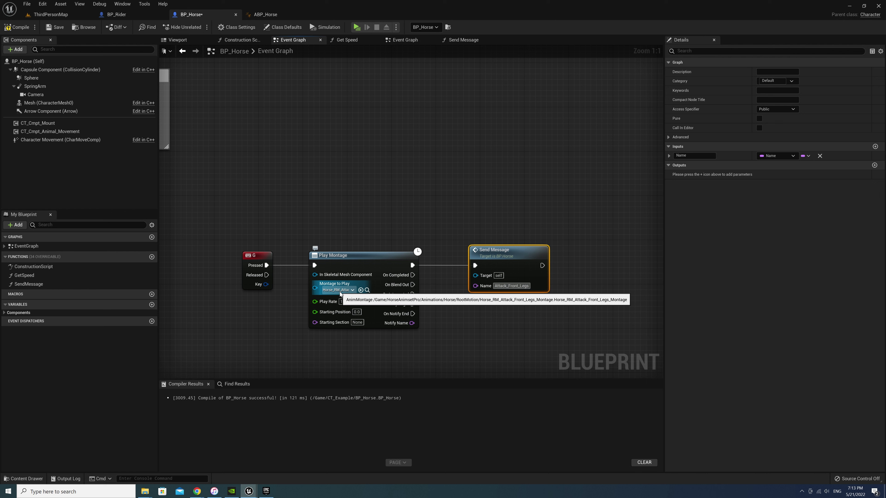
pyautogui.press('Home')
pyautogui.write('Play')
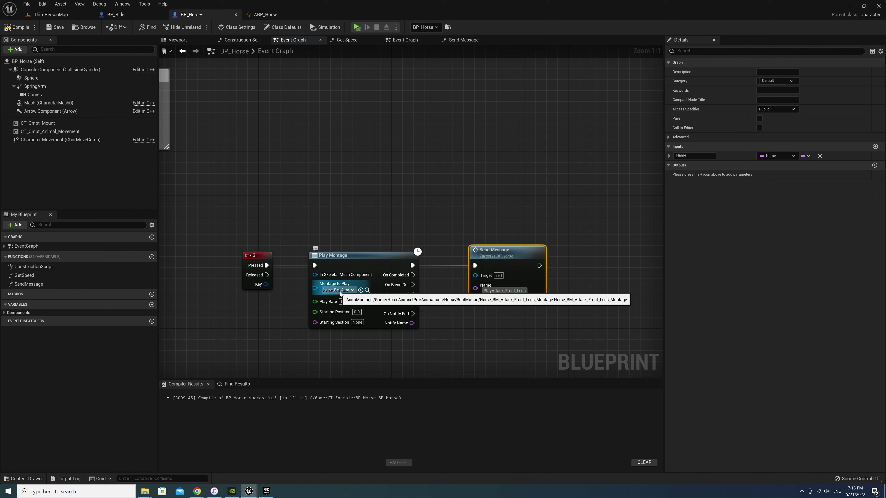
pyautogui.write('_Montage')
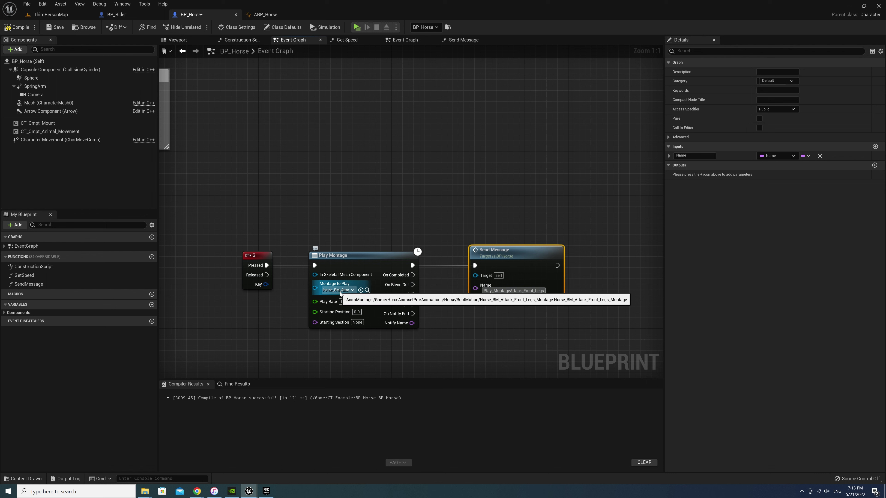
pyautogui.write('_')
pyautogui.click(340, 290)
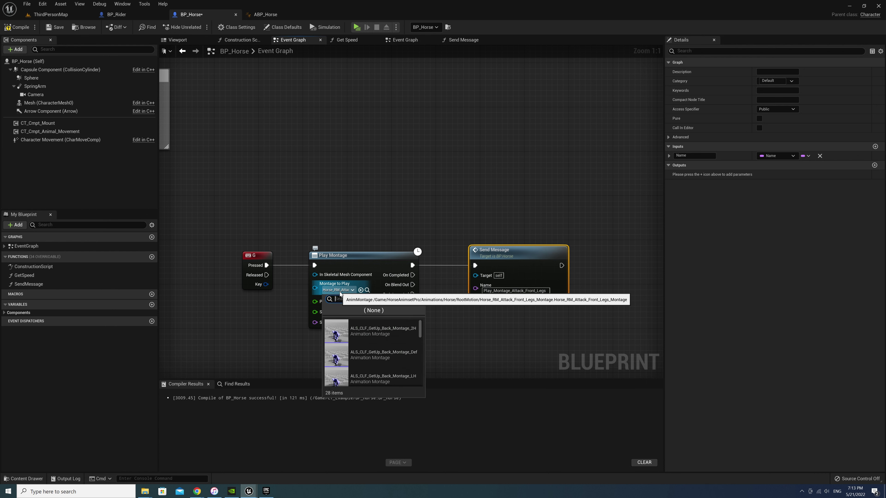
pyautogui.click(366, 198)
pyautogui.moveTo(474, 317); pyautogui.dragTo(499, 254, button='right')
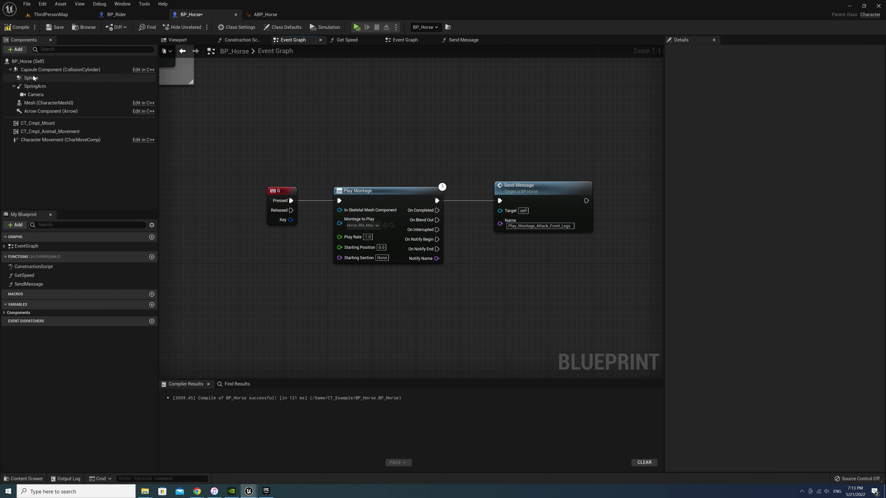
# Feed the horse's Mesh into Play Montage's skeletal mesh input, compile BP_Horse, and return to ThirdPersonMap.
pyautogui.moveTo(46, 102)
pyautogui.mouseDown()
pyautogui.moveTo(291, 207)
pyautogui.moveTo(305, 242)
pyautogui.mouseUp()
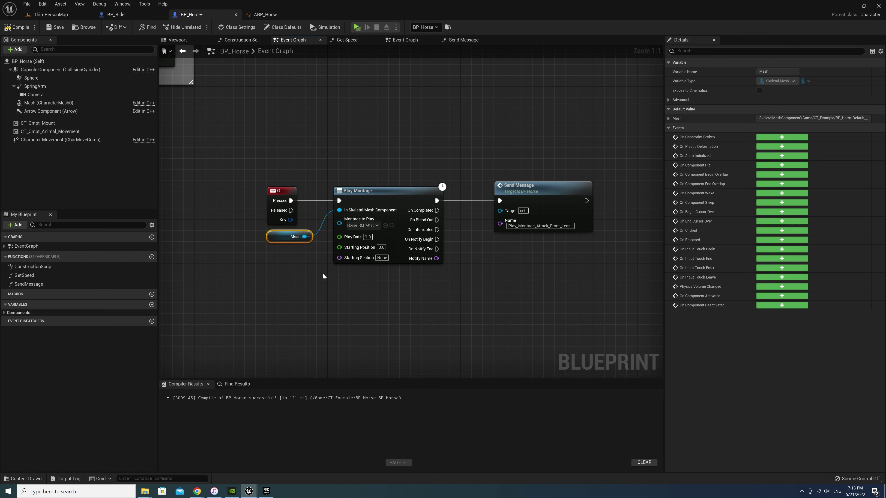
pyautogui.click(227, 168)
pyautogui.click(35, 30)
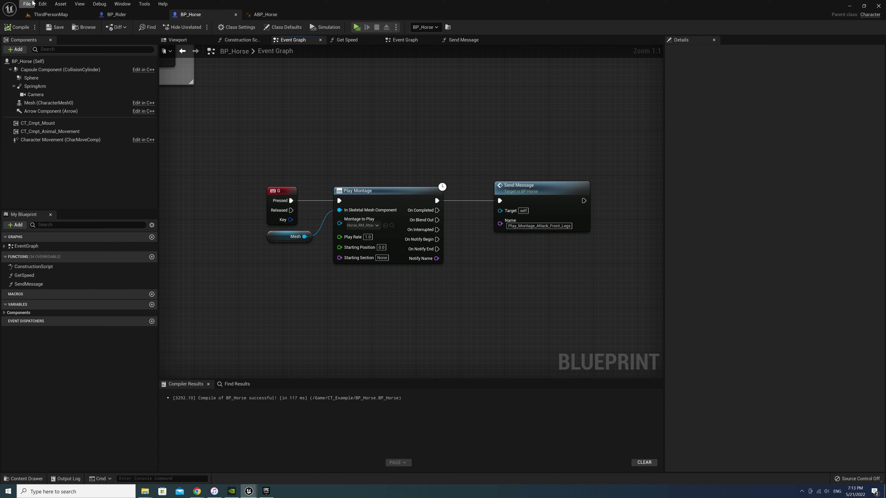
pyautogui.click(50, 15)
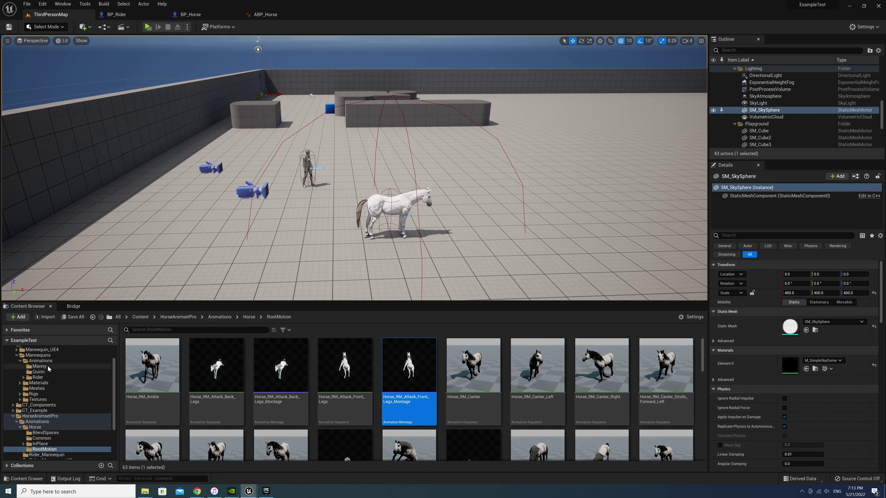
# Create AnimMontages from the three Rider attack animations in the Rider folder.
pyautogui.click(44, 377)
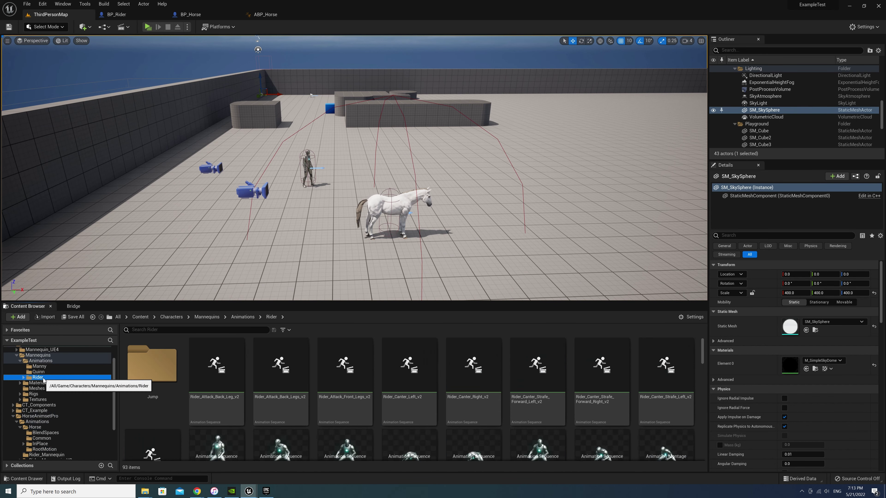
pyautogui.write('att')
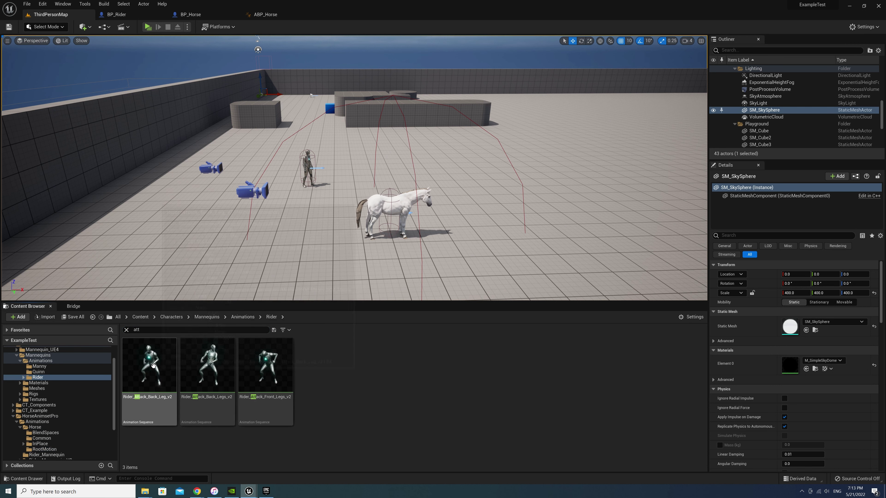
pyautogui.click(151, 370)
pyautogui.keyDown('shift'); pyautogui.click(265, 374); pyautogui.keyUp('shift')
pyautogui.rightClick(265, 374)
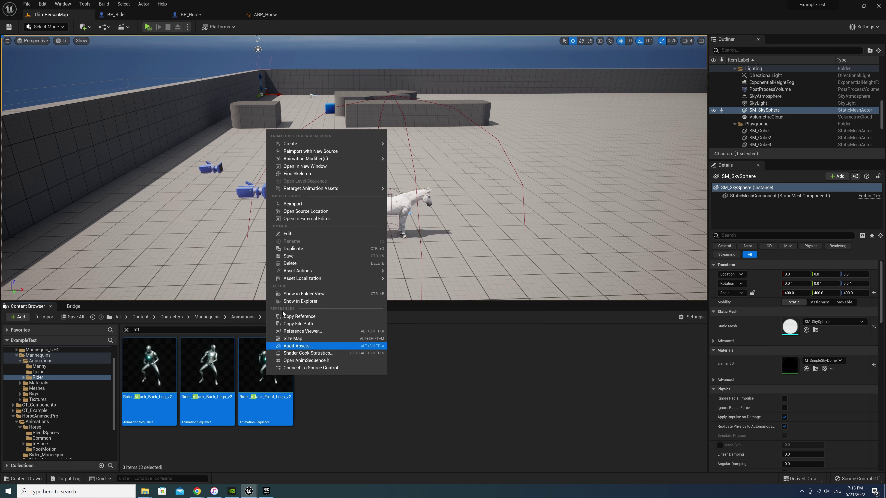
pyautogui.moveTo(369, 144)
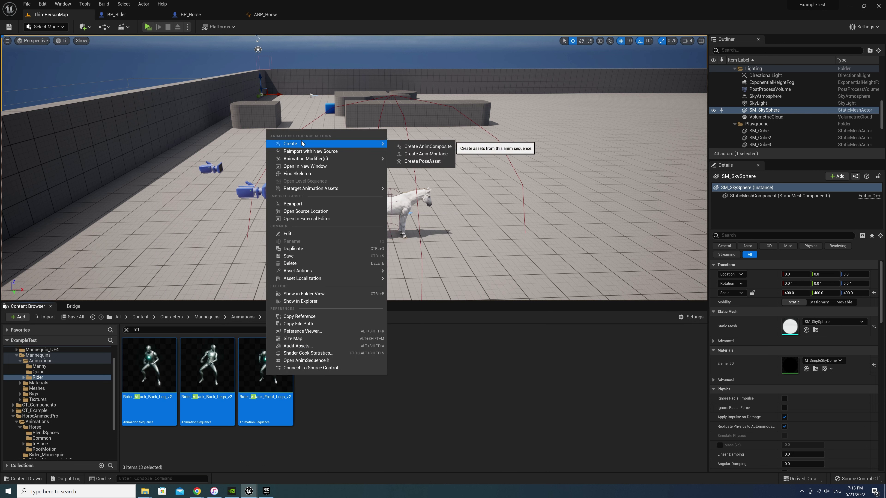
pyautogui.click(431, 155)
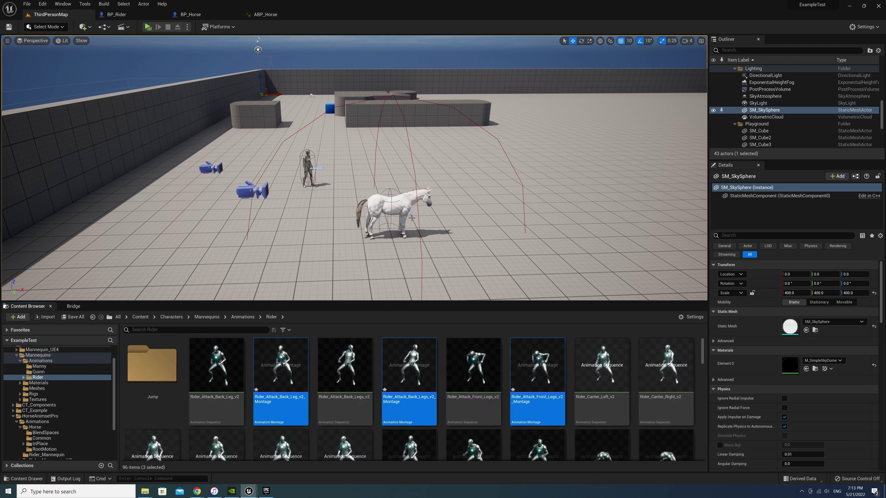
# Copy the Rider_Attack_Front_Legs_v2_Montage name and switch to BP_Rider.
pyautogui.click(415, 401)
pyautogui.click(539, 407)
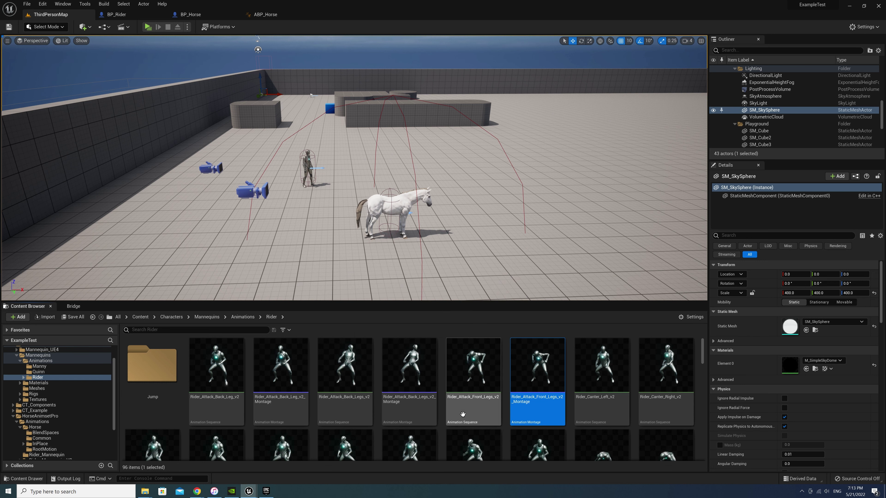
pyautogui.moveTo(453, 411)
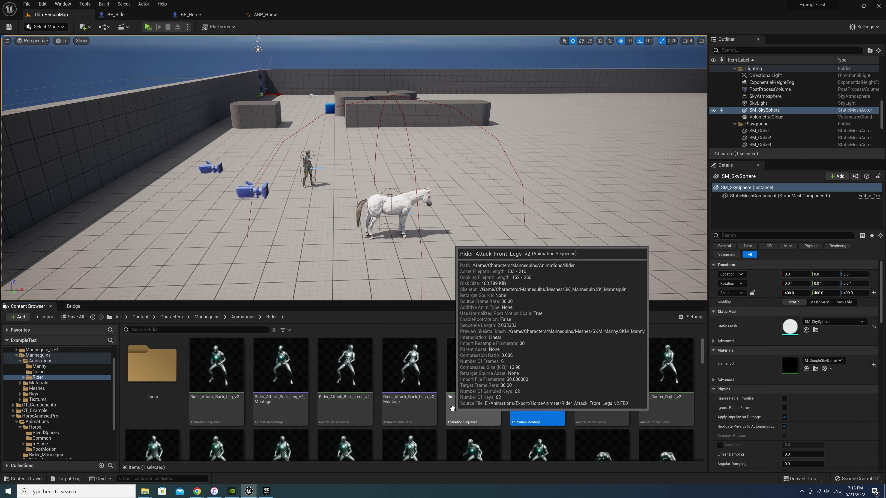
pyautogui.click(537, 398)
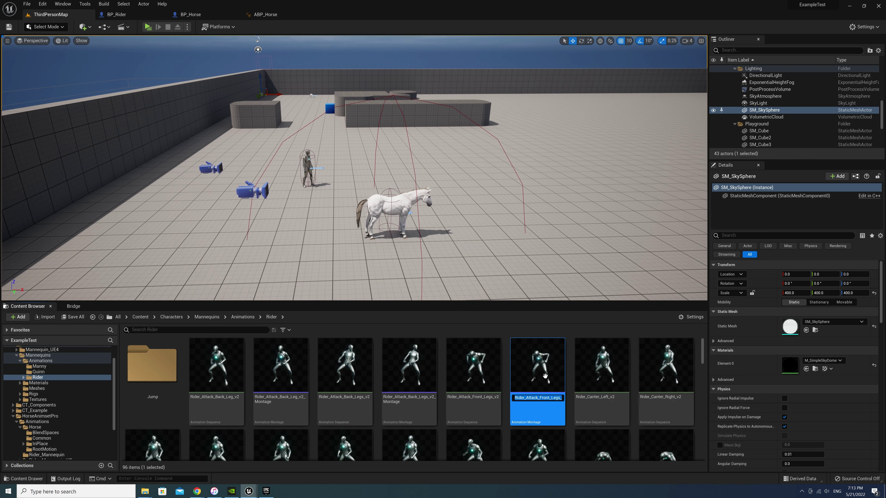
pyautogui.press('Escape')
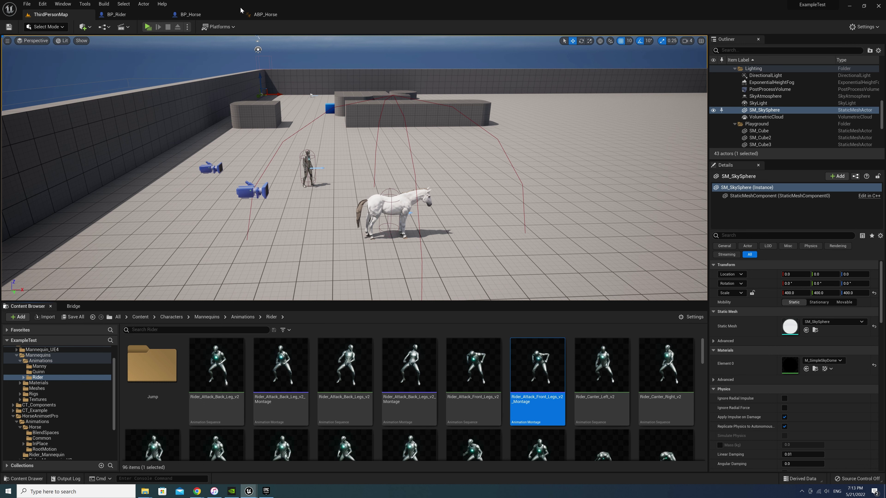
pyautogui.click(116, 14)
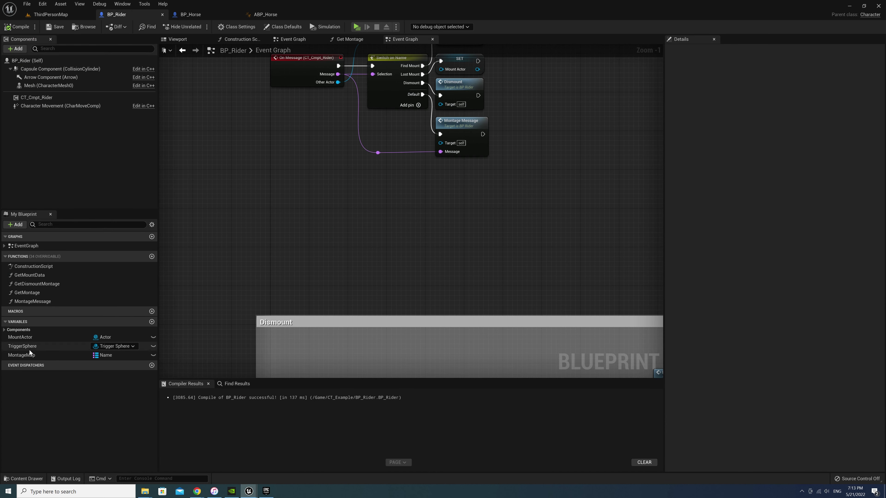
# Add an Attack_Front_Legs entry to Montage Map using Rider_Attack_Front_Legs_v2_Montage.
pyautogui.click(30, 353)
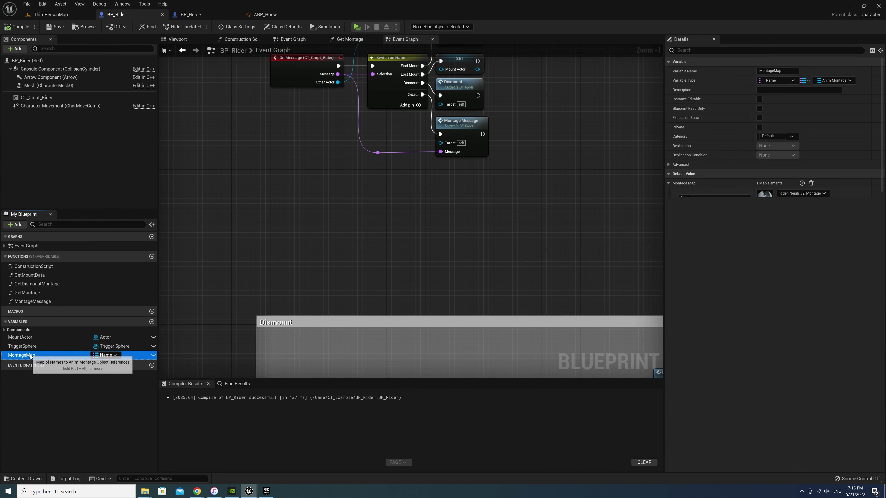
pyautogui.click(801, 182)
pyautogui.click(802, 213)
pyautogui.write('Rider_Attack_Front_Legs_v2_Montage')
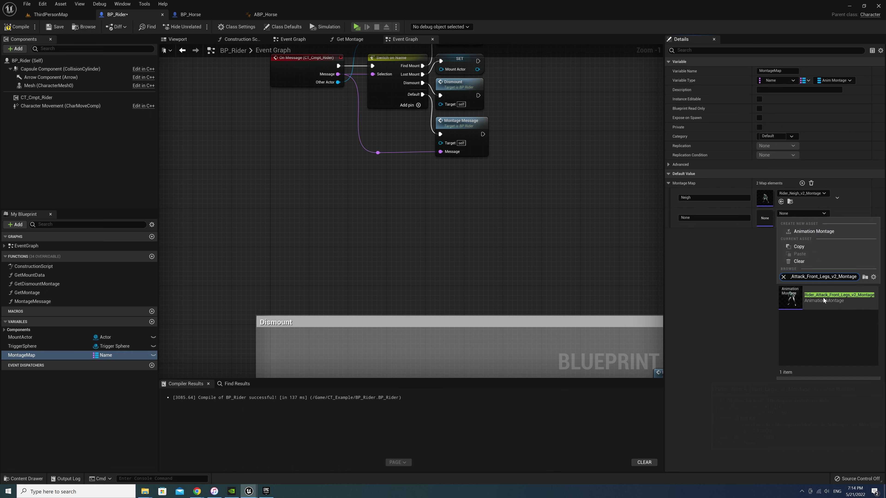
pyautogui.click(823, 298)
pyautogui.write('Attack_Front_Legs')
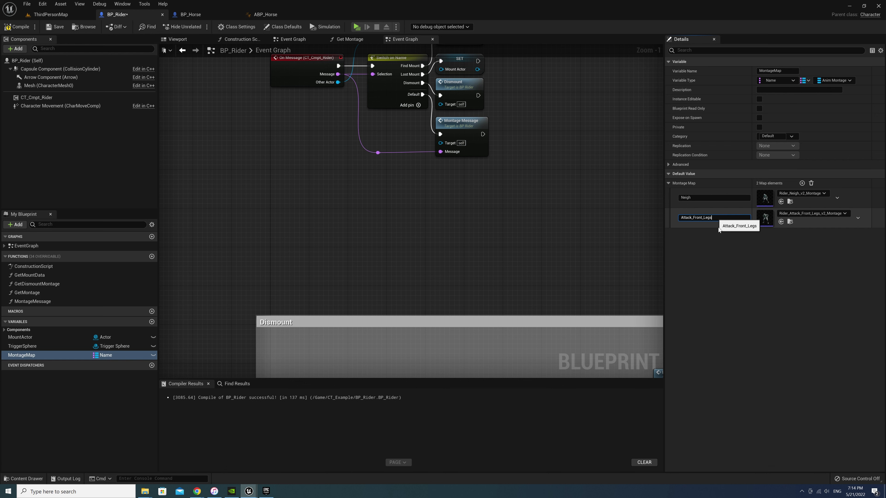
pyautogui.press('Return')
# Add an Attack_Back_Leg entry mapped to Rider_Attack_Back_Leg_v2_Montage.
pyautogui.click(803, 183)
pyautogui.click(799, 234)
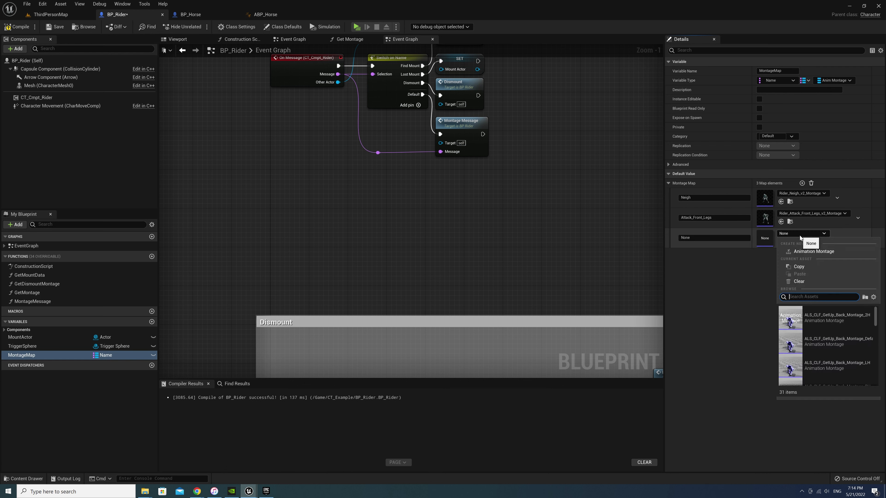
pyautogui.write('attac')
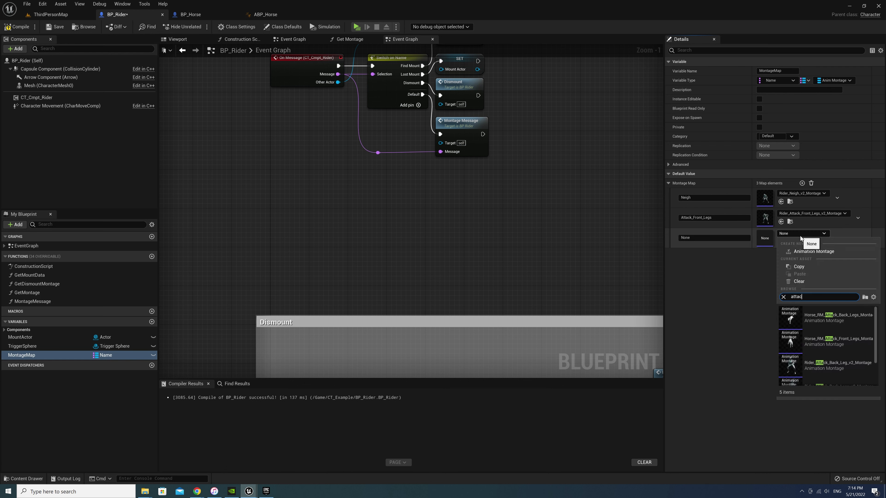
pyautogui.click(842, 363)
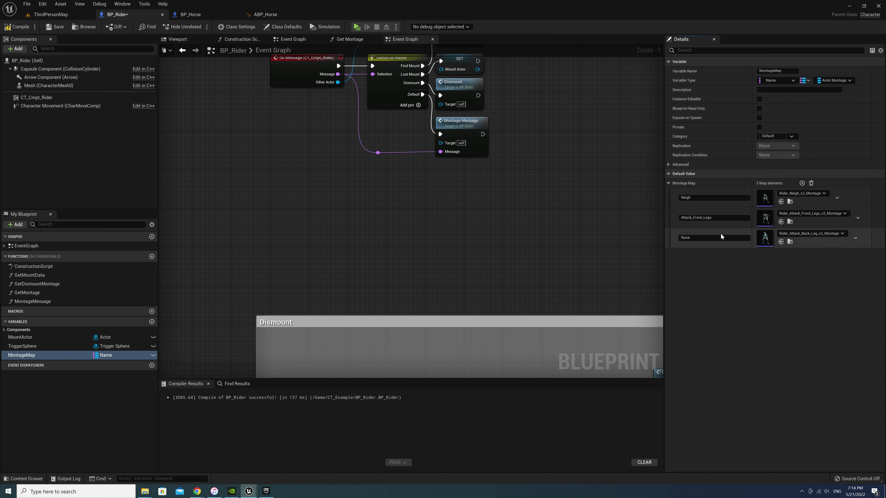
pyautogui.click(714, 238)
pyautogui.write('Att')
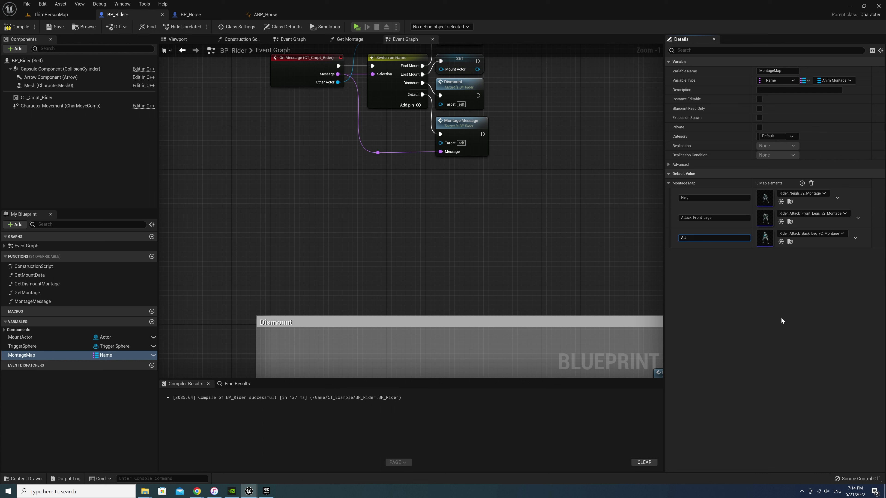
pyautogui.write('ack_Back_Leg')
# Add an Attack_Back_Legs entry mapped to Rider_Attack_Back_Legs_v2_Montage and compile BP_Rider.
pyautogui.click(801, 183)
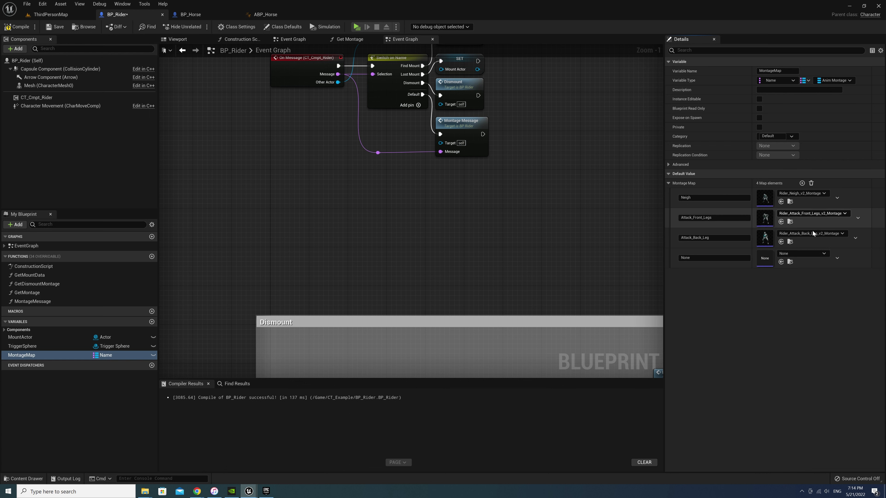
pyautogui.click(806, 256)
pyautogui.write('atta')
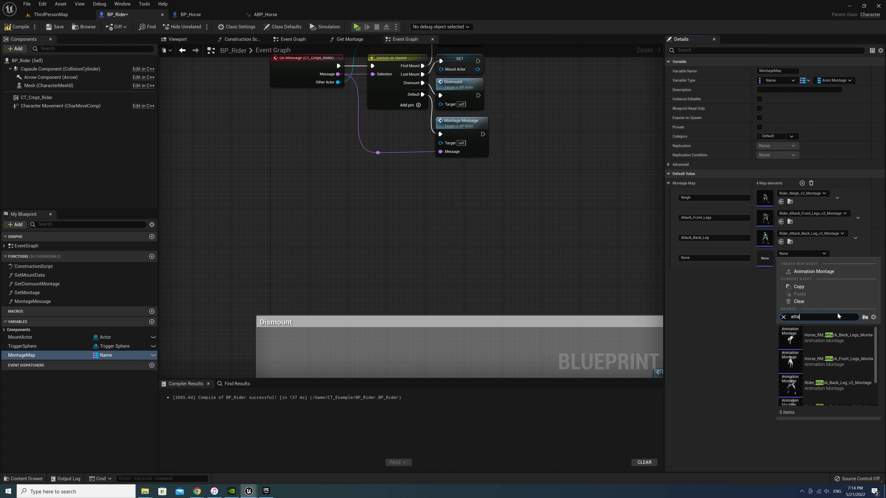
pyautogui.scroll(-1, 852, 359)
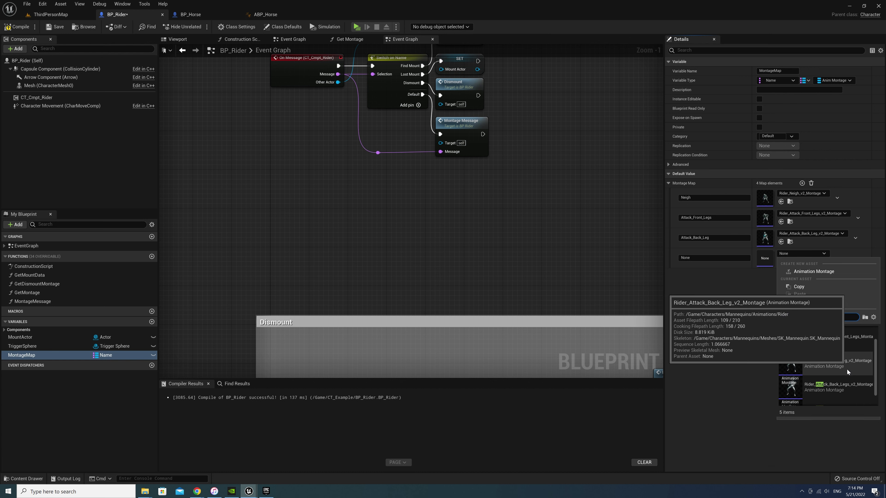
pyautogui.click(843, 384)
pyautogui.click(722, 258)
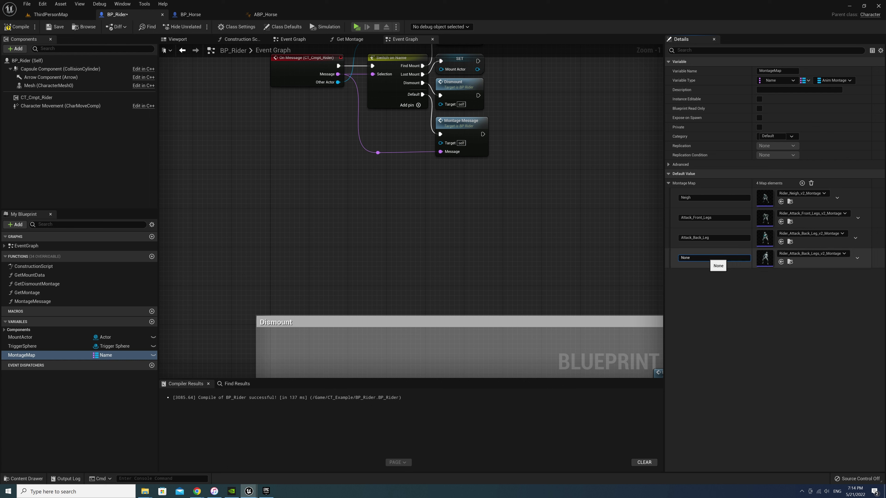
pyautogui.write('s')
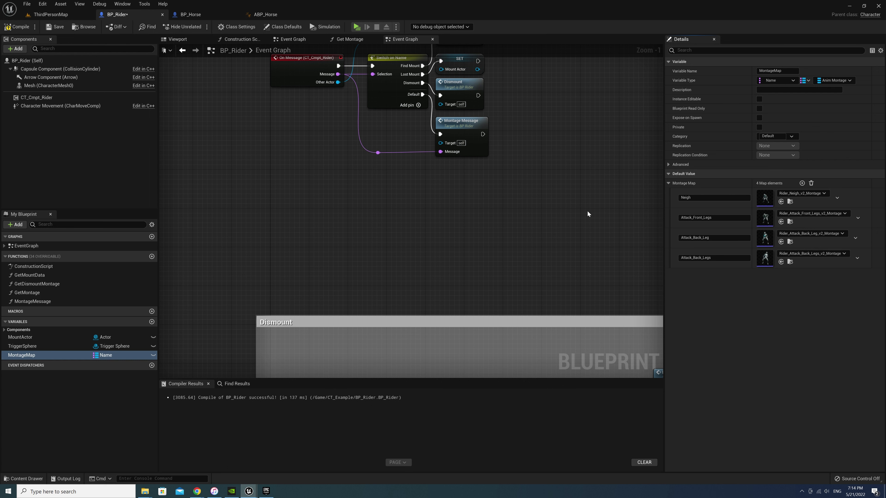
pyautogui.click(17, 26)
pyautogui.click(56, 26)
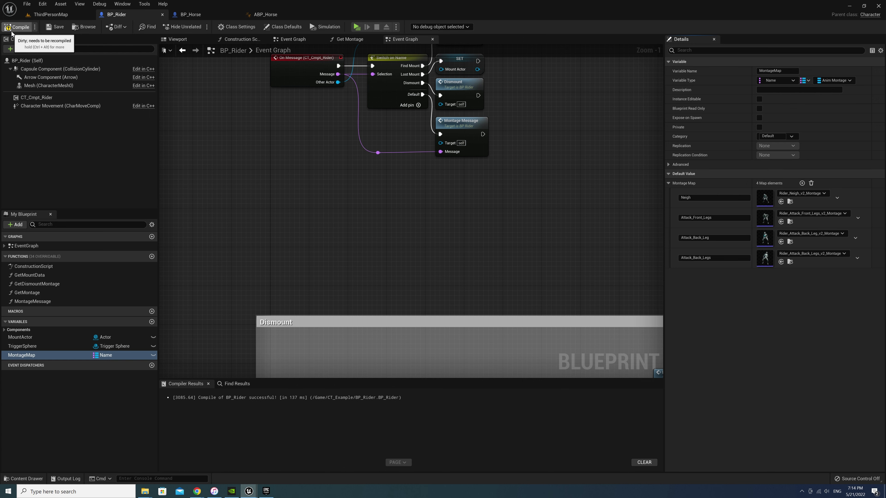
# Switch back to BP_Horse's event graph with the G-key Play Montage and Send Message.
pyautogui.click(197, 15)
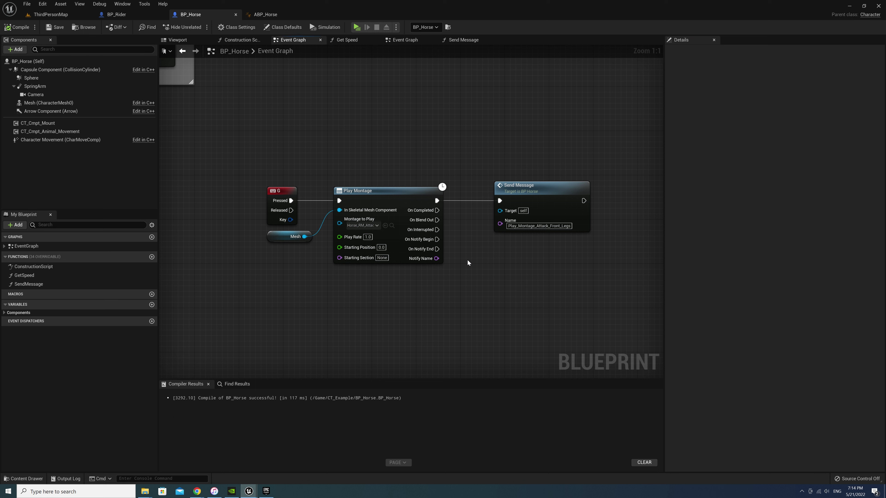
pyautogui.click(358, 29)
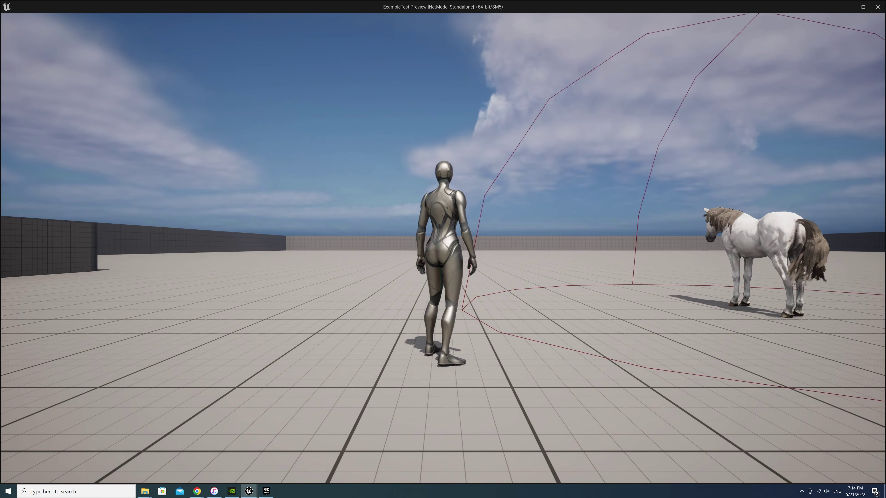
pyautogui.press('w')
pyautogui.press('e')
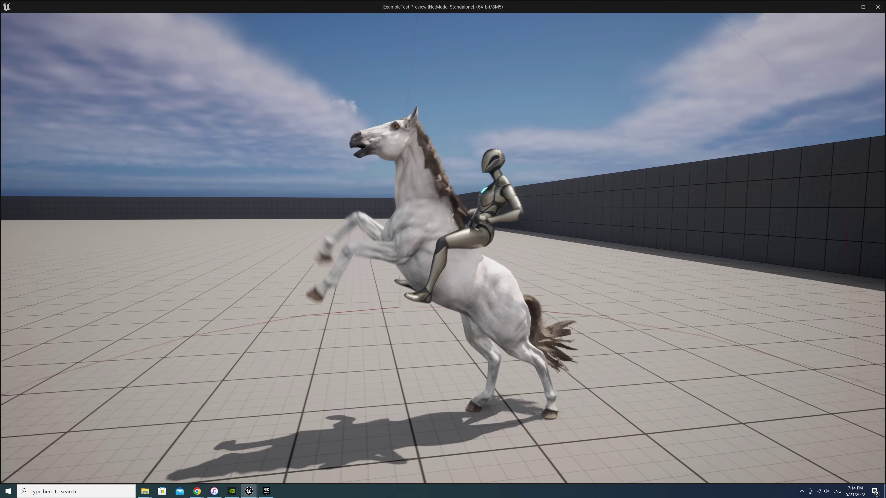
pyautogui.press('space')
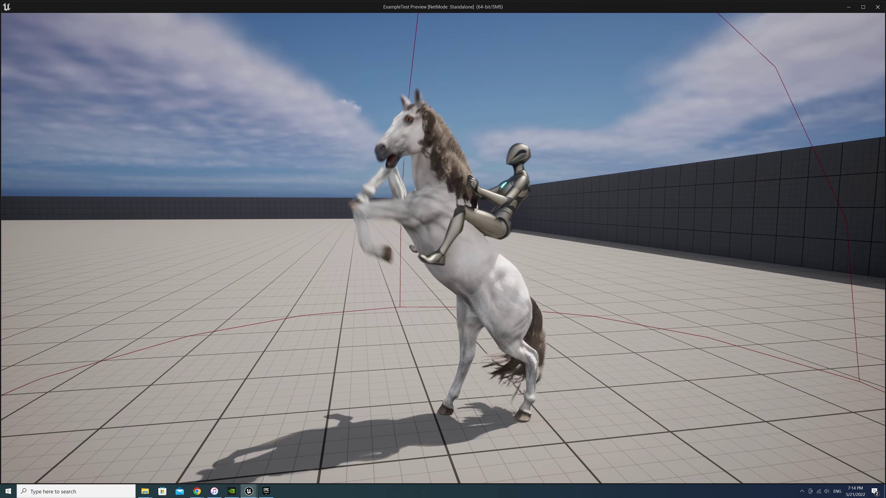
pyautogui.press('space')
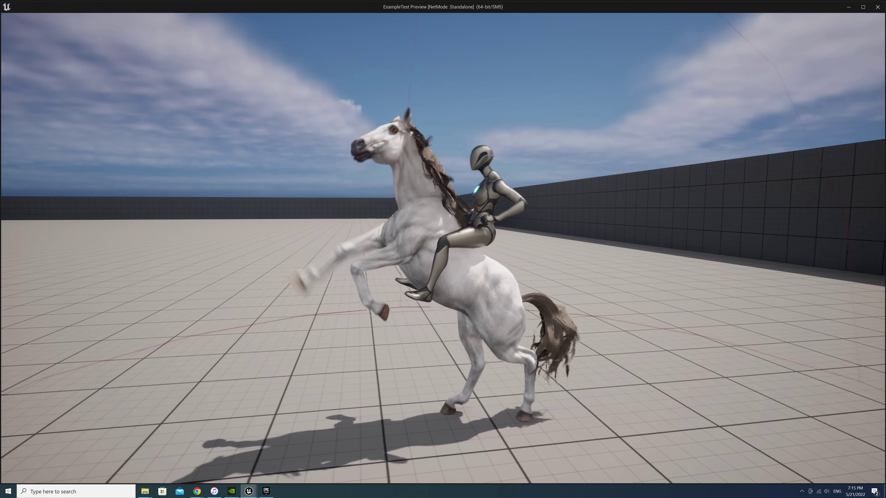
pyautogui.press('space')
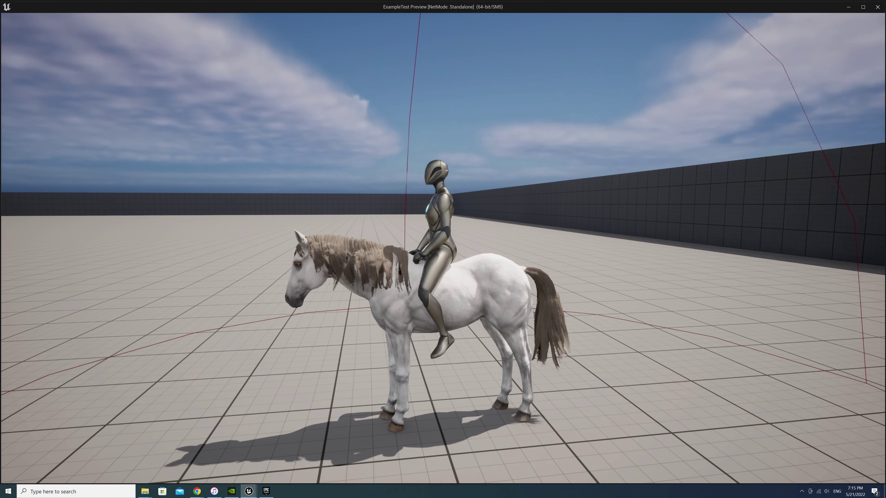
pyautogui.press('Escape')
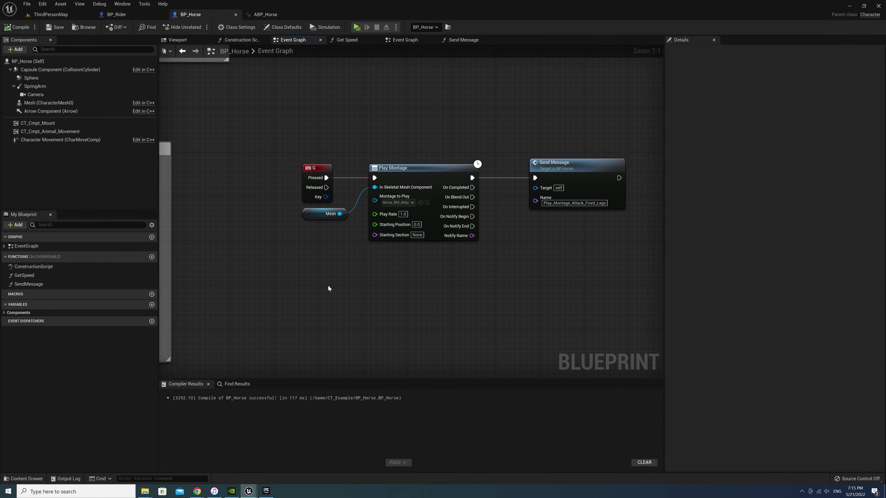
# Add a Keyboard B event node to BP_Horse's graph.
pyautogui.rightClick(306, 279)
pyautogui.write('k')
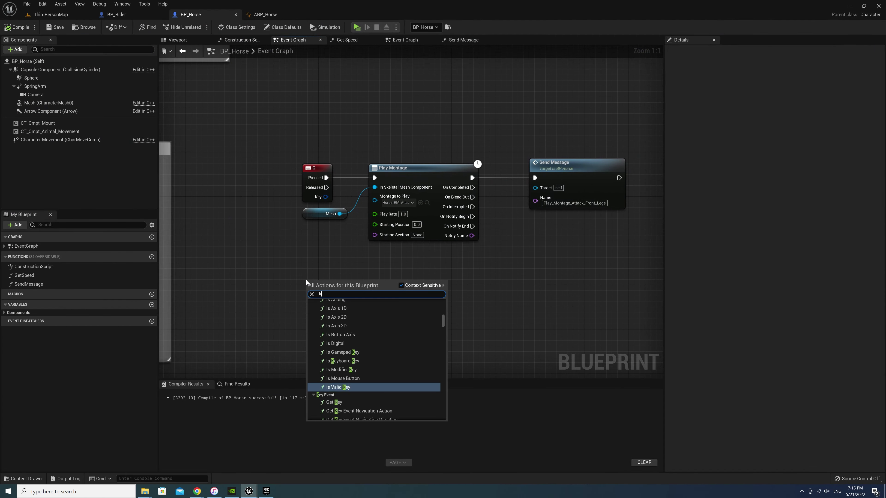
pyautogui.write('eyboard B')
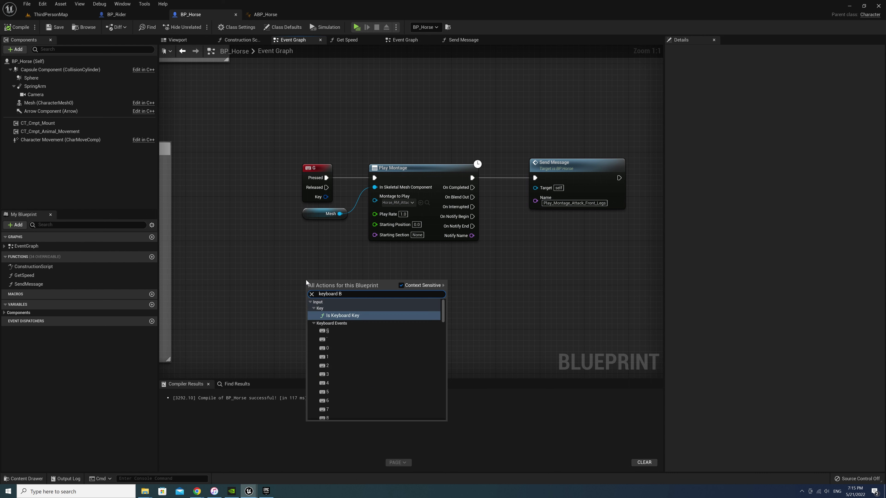
pyautogui.scroll(-5, 418, 400)
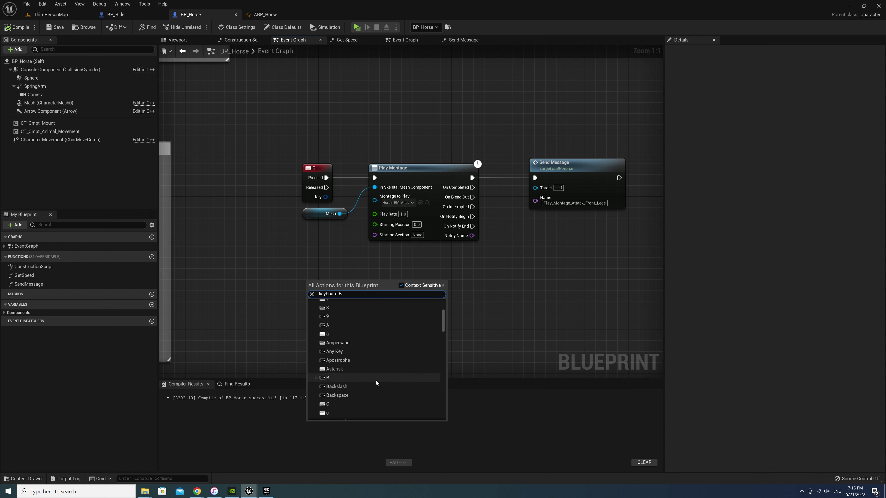
pyautogui.click(335, 356)
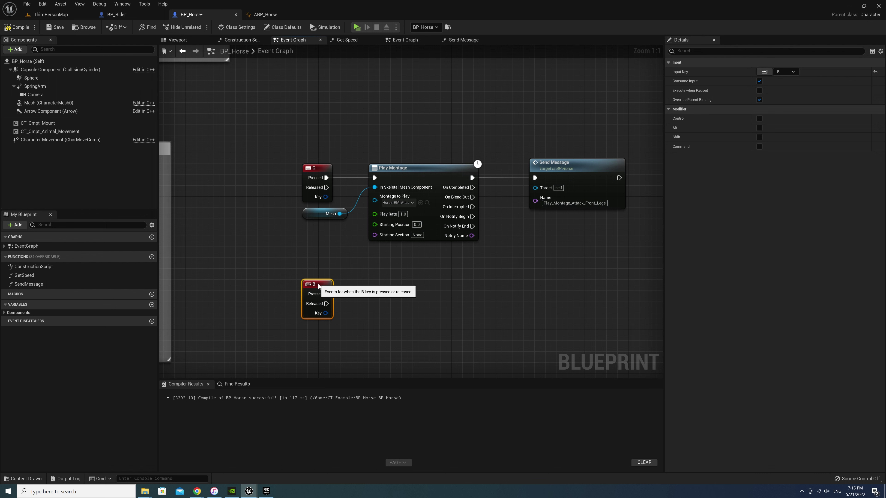
pyautogui.click(390, 281)
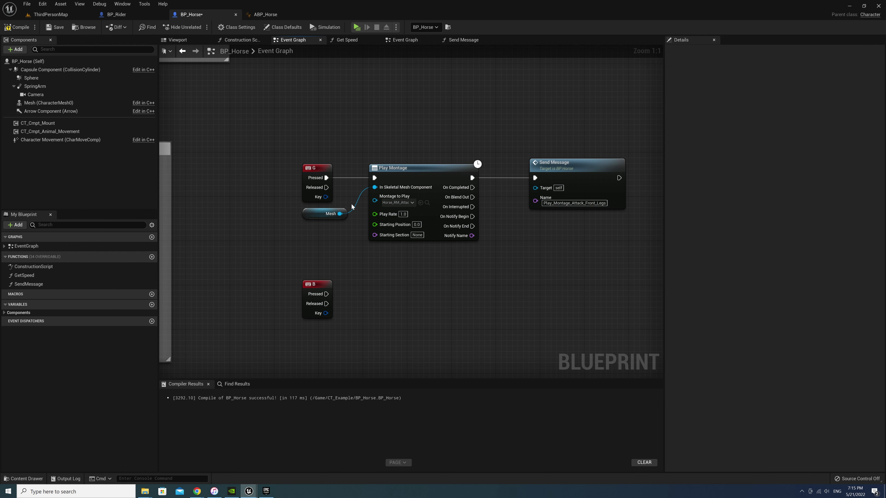
# Duplicate the Mesh and Play Montage nodes and drive them from B's Pressed.
pyautogui.moveTo(342, 151); pyautogui.dragTo(416, 251)
pyautogui.hotkey('ctrl', 'c')
pyautogui.hotkey('ctrl', 'v')
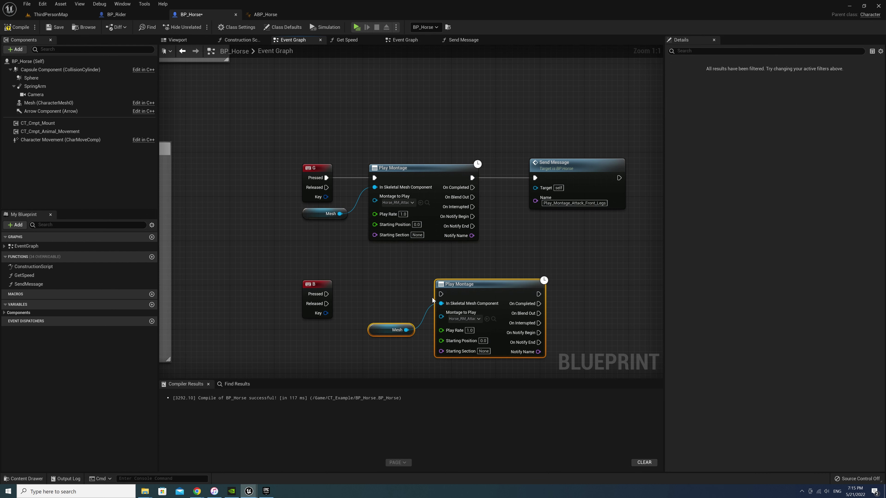
pyautogui.moveTo(446, 294); pyautogui.dragTo(379, 294)
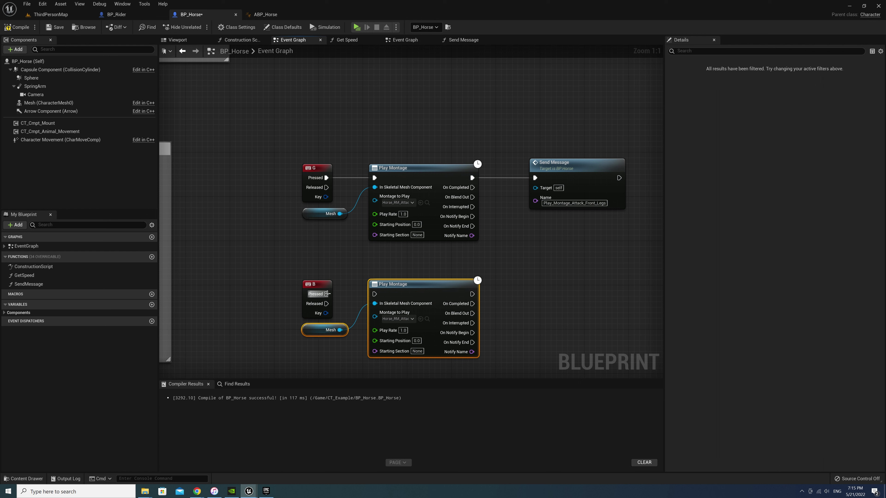
pyautogui.moveTo(326, 293); pyautogui.dragTo(375, 294)
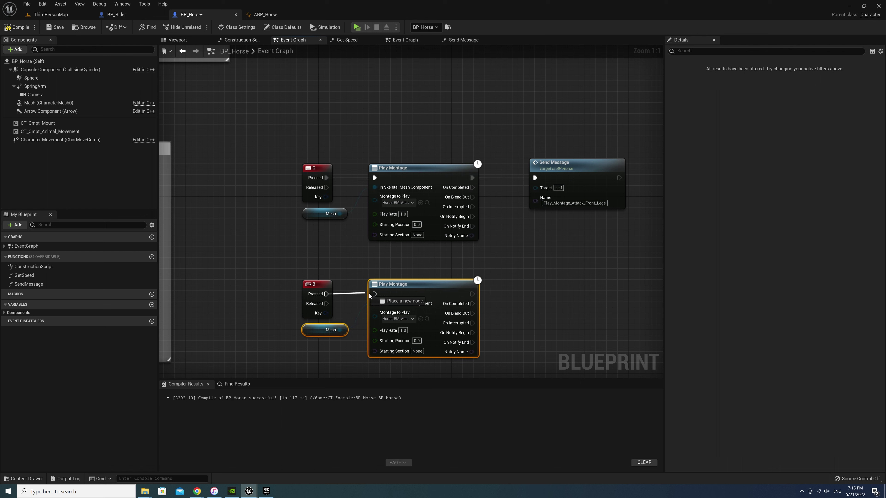
# Chain a copied Send Message after the new Play Montage, named Play_Montage_Attack_Back_Leg.
pyautogui.click(537, 170)
pyautogui.click(556, 276)
pyautogui.hotkey('ctrl', 'v')
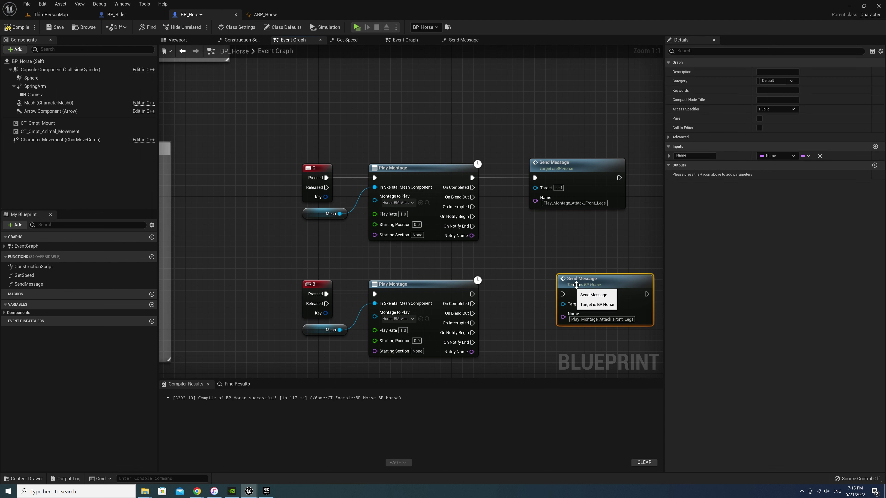
pyautogui.moveTo(561, 279); pyautogui.dragTo(528, 279)
pyautogui.moveTo(472, 294); pyautogui.dragTo(529, 294)
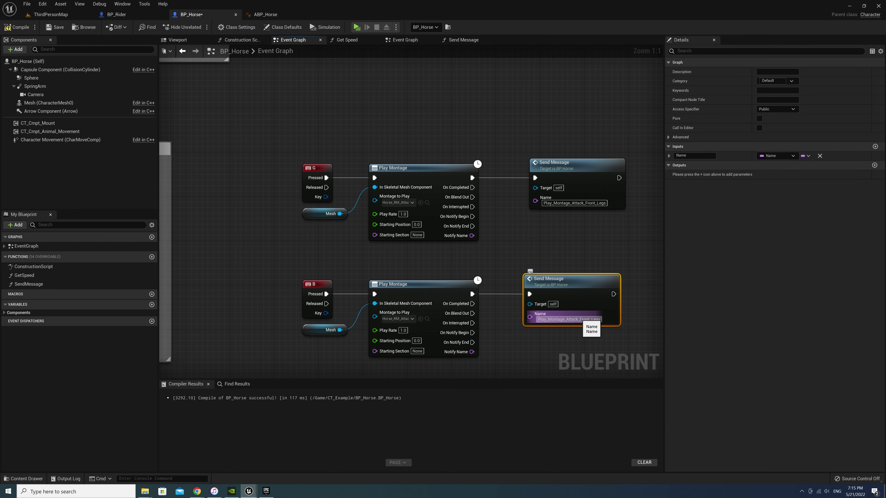
pyautogui.moveTo(579, 320); pyautogui.dragTo(601, 320)
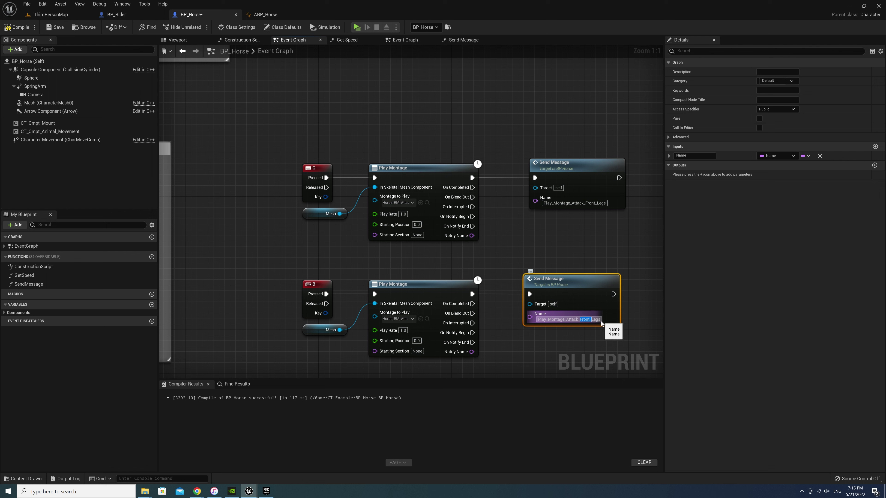
pyautogui.write('B')
pyautogui.press('Return')
pyautogui.write('ac')
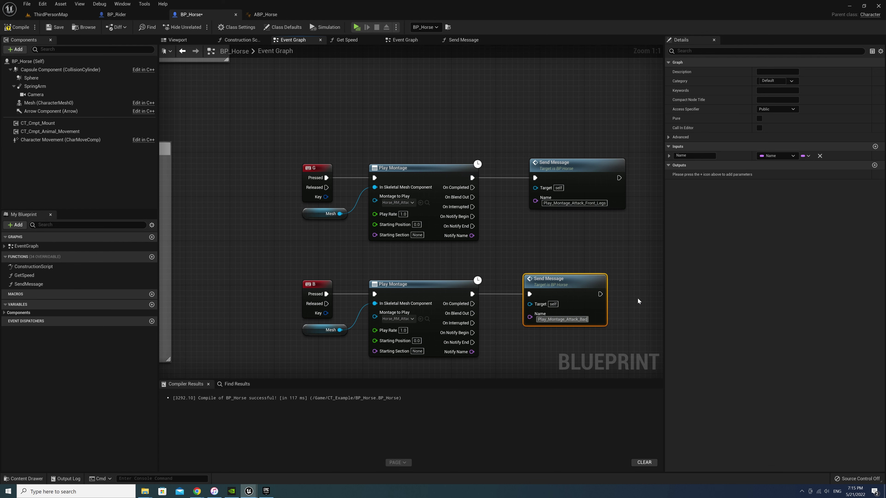
pyautogui.write('k_Leg')
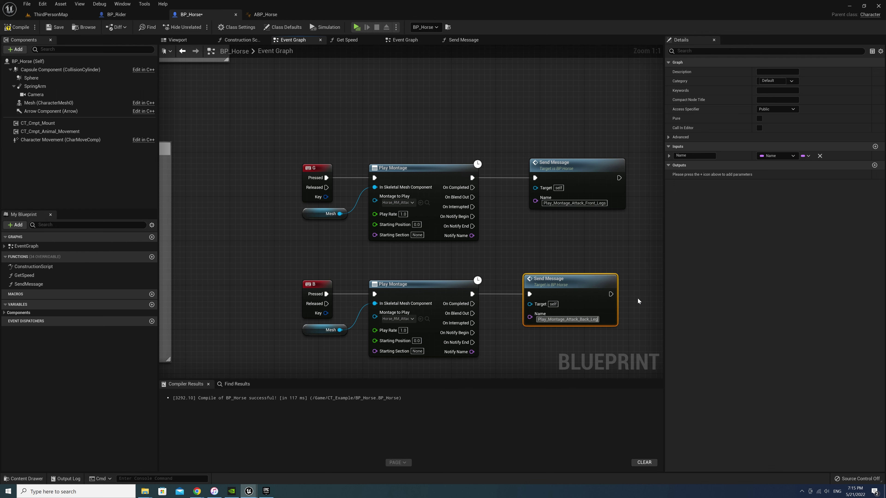
pyautogui.click(577, 271)
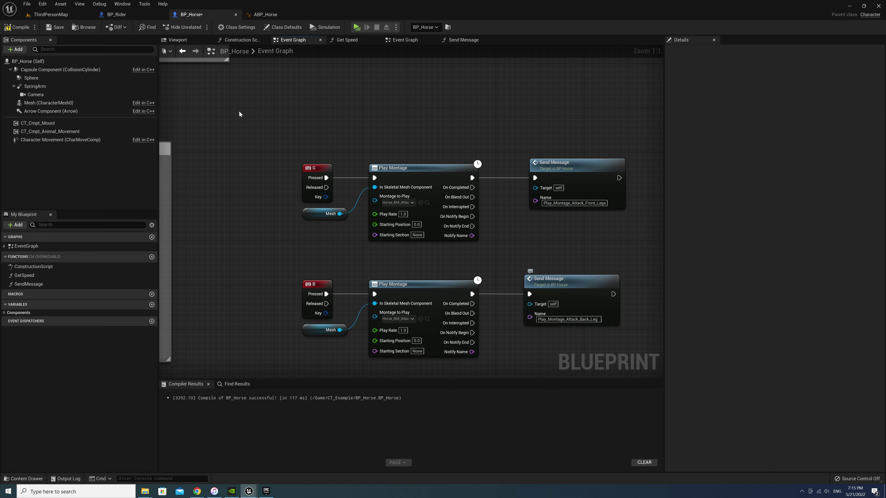
# In the Common horse folder, make Horse_C_Attack_Back_Leg_Montage from Horse_C_Attack_Back_Leg with its default name.
pyautogui.click(49, 15)
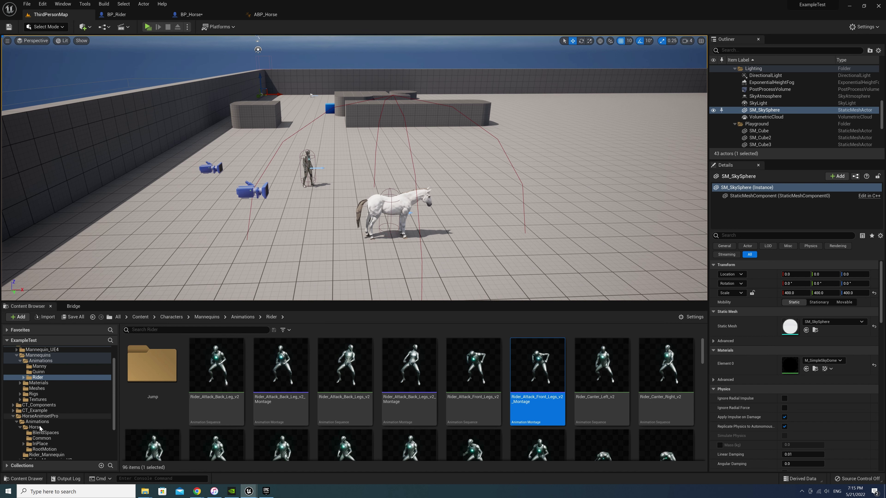
pyautogui.click(41, 443)
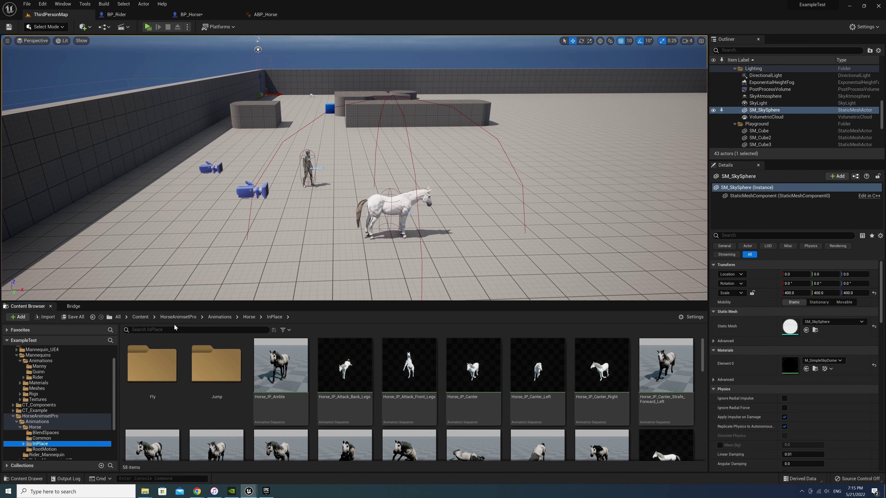
pyautogui.write('atta')
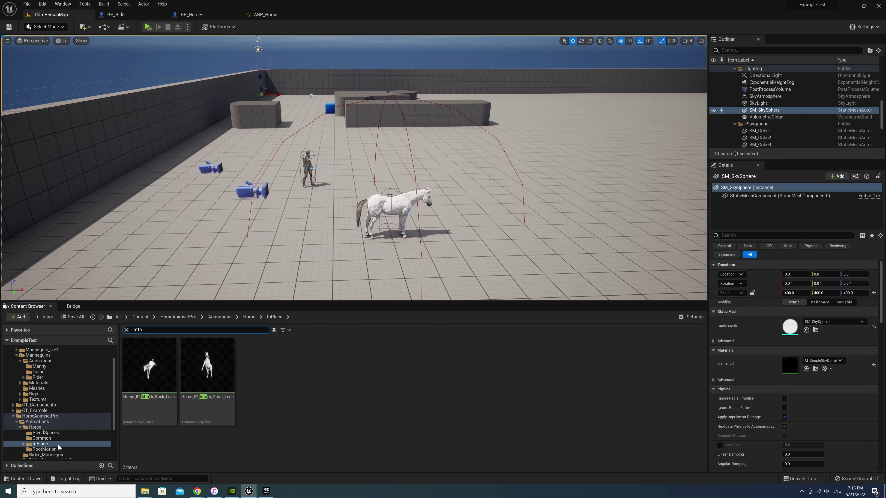
pyautogui.click(47, 440)
pyautogui.click(171, 379)
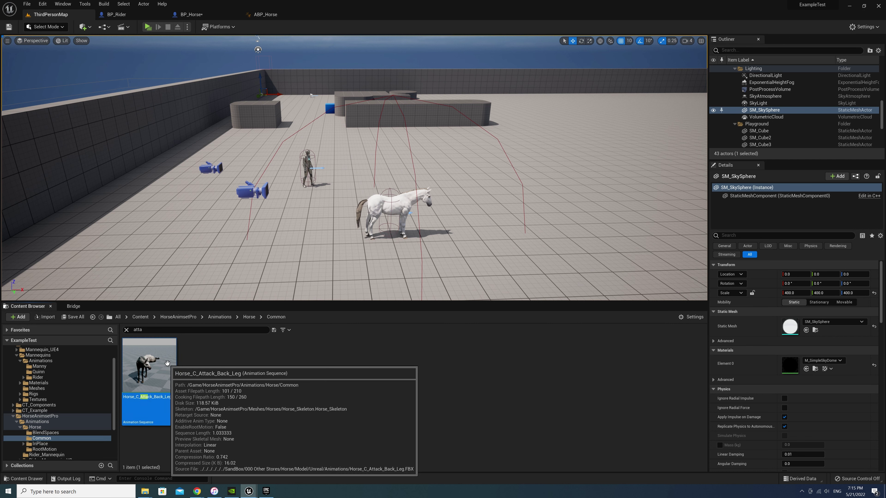
pyautogui.rightClick(171, 380)
pyautogui.moveTo(244, 131)
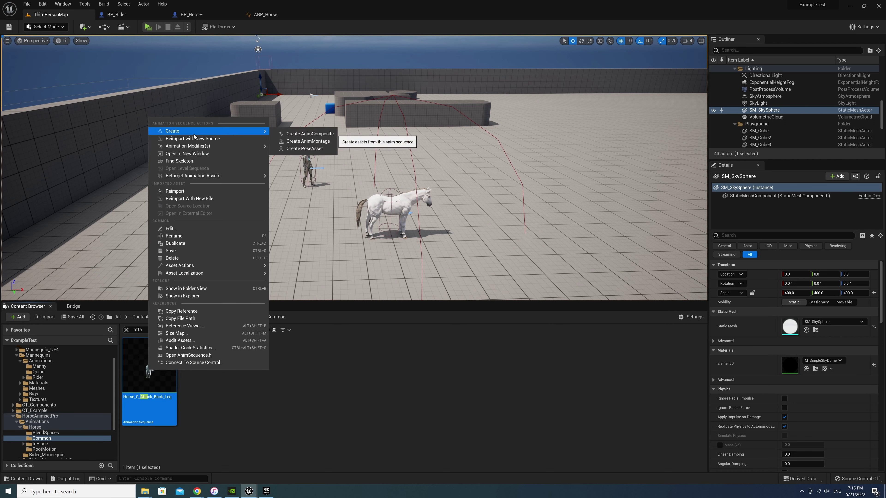
pyautogui.click(304, 142)
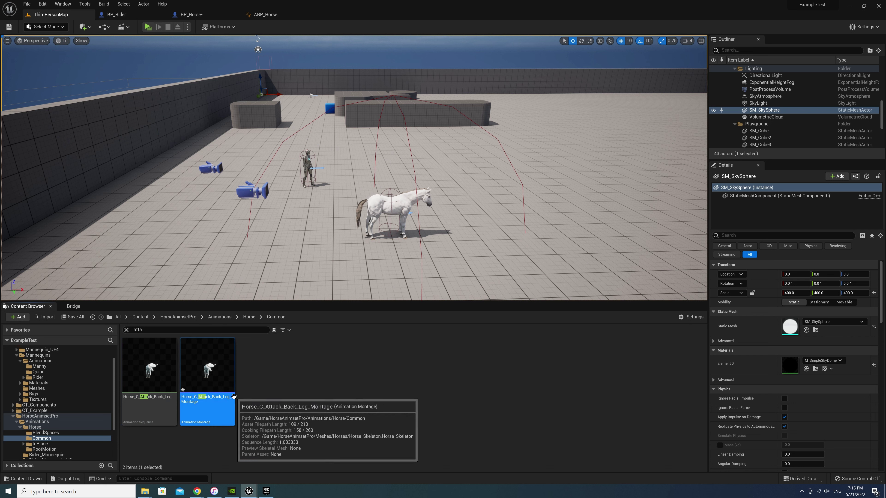
pyautogui.click(260, 376)
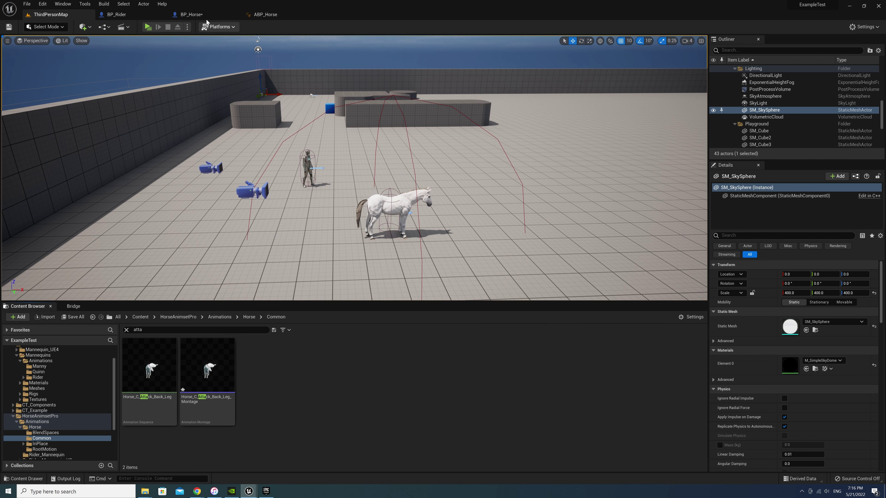
pyautogui.click(209, 373)
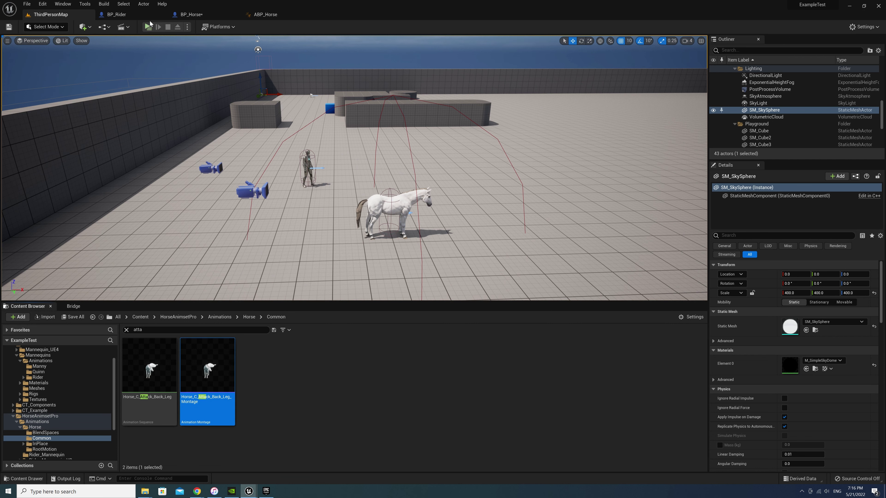
# Set the B-key Play Montage to Horse_C_Attack_Back_Leg_Montage.
pyautogui.click(191, 15)
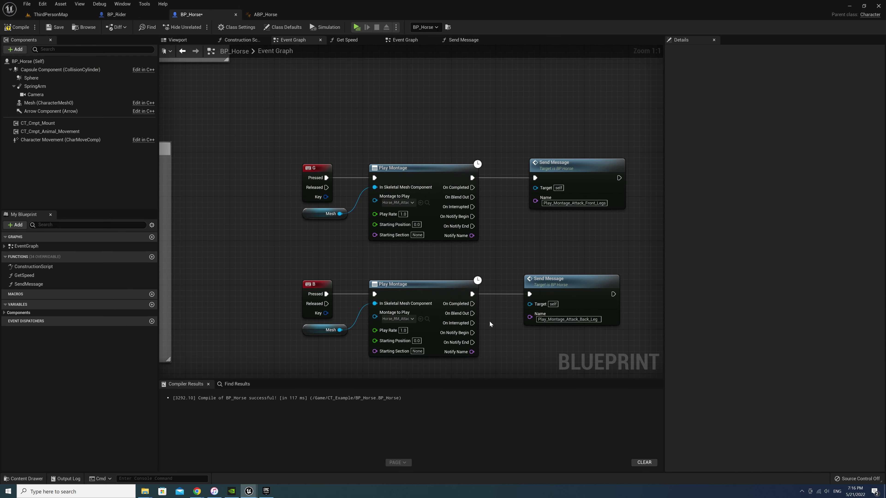
pyautogui.click(411, 319)
pyautogui.write('Horse_C_')
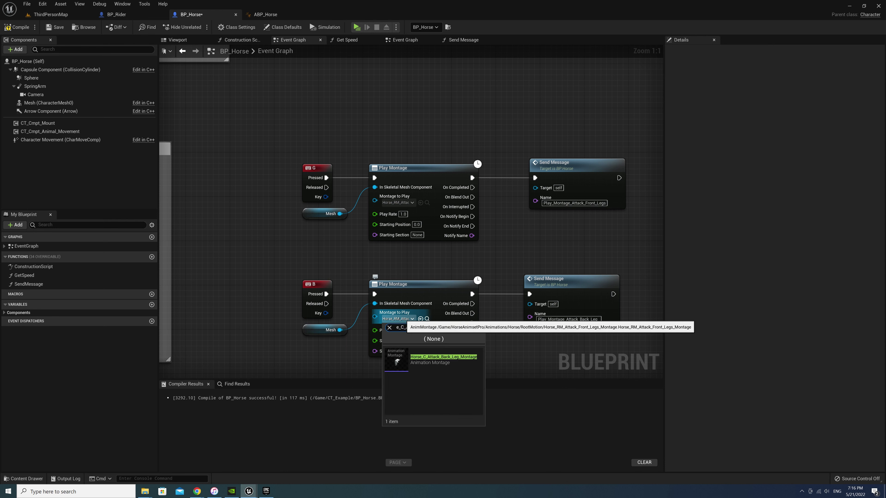
pyautogui.click(444, 358)
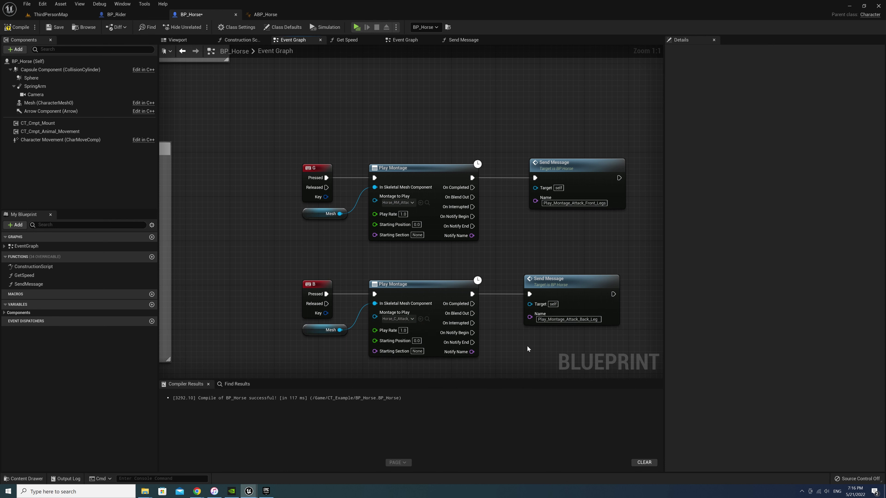
# Compile and save BP_Horse, then start a play test.
pyautogui.click(17, 26)
pyautogui.click(55, 27)
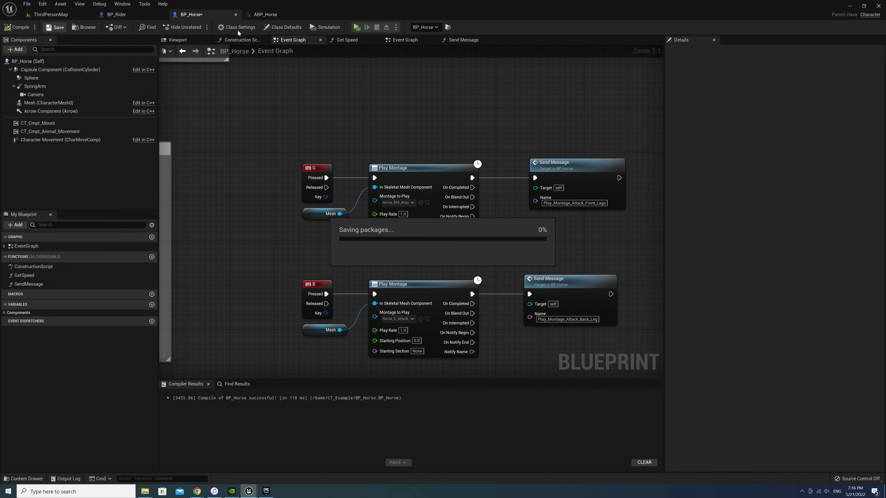
pyautogui.click(357, 27)
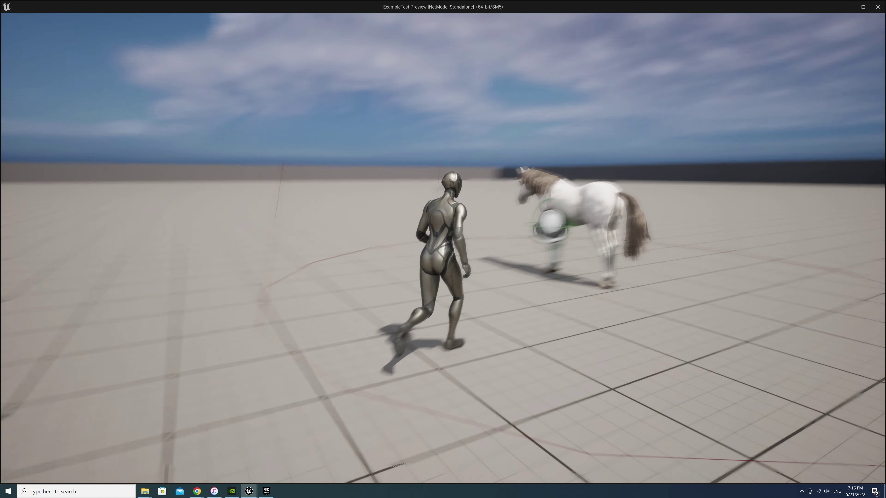
# Mount the horse in the play test with the E key.
pyautogui.press('e')
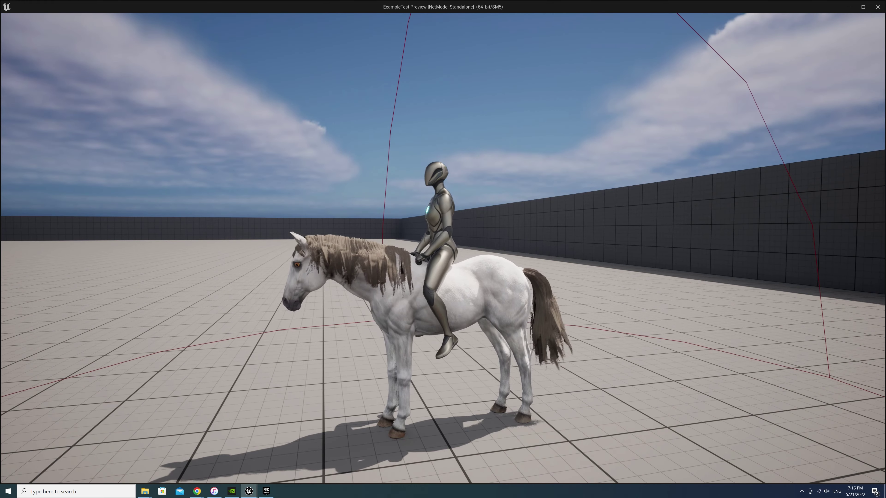
# Stop the play test and add two Boolean variables, IsAttacking and SaveAttack.
pyautogui.press('Escape')
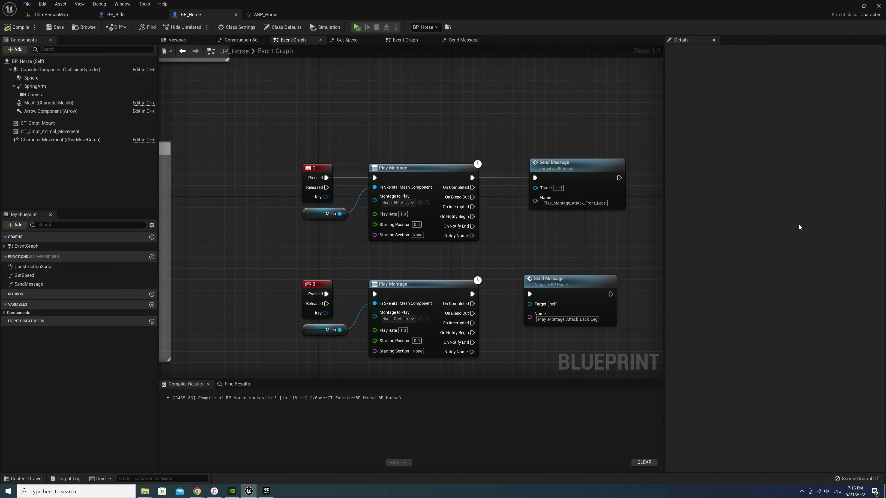
pyautogui.press('Home')
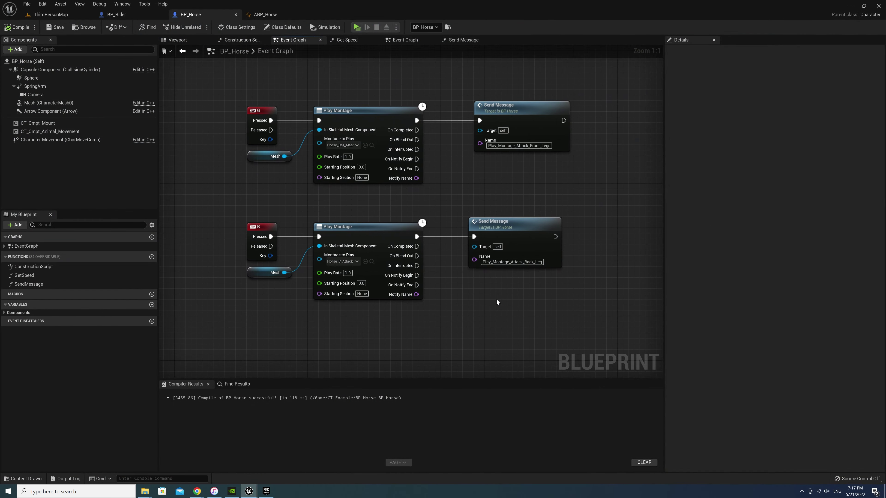
pyautogui.click(152, 305)
pyautogui.write('IsAttack')
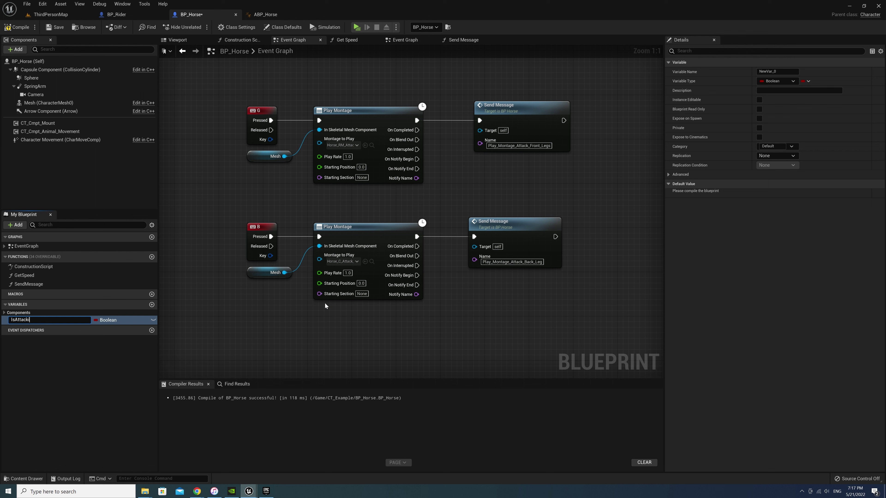
pyautogui.write('ng')
pyautogui.press('Return')
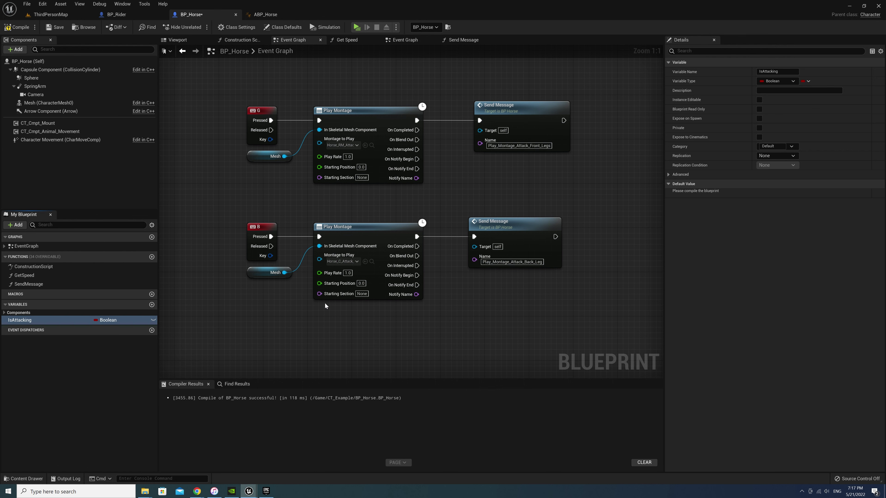
pyautogui.click(152, 305)
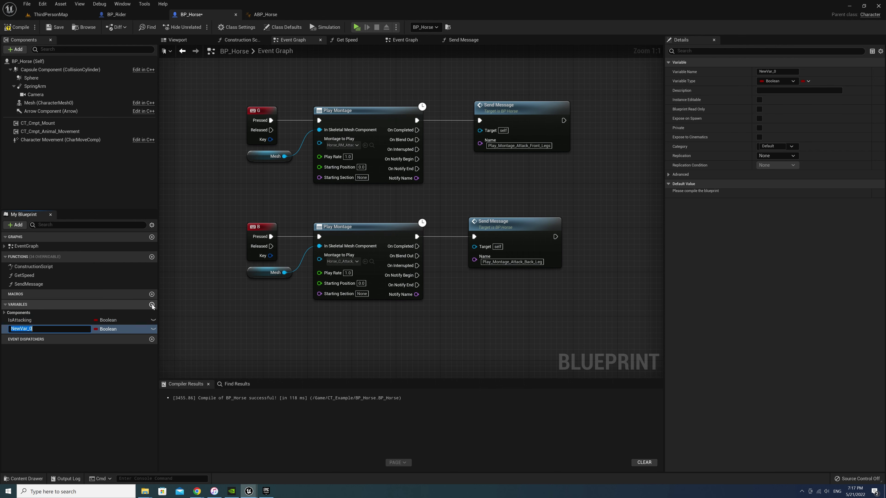
pyautogui.write('SaveAt')
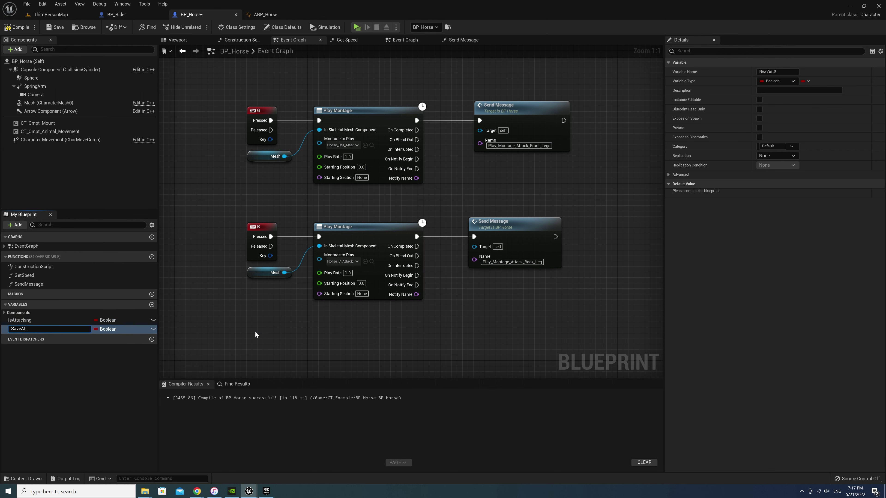
pyautogui.write('tack')
pyautogui.press('Return')
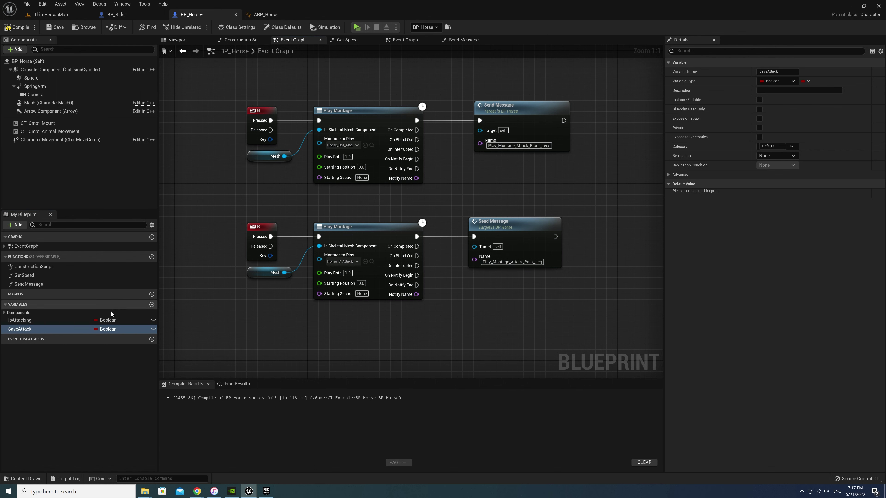
# Add a Branch driven by an IsAttacking getter and place the B key event beside it.
pyautogui.click(21, 320)
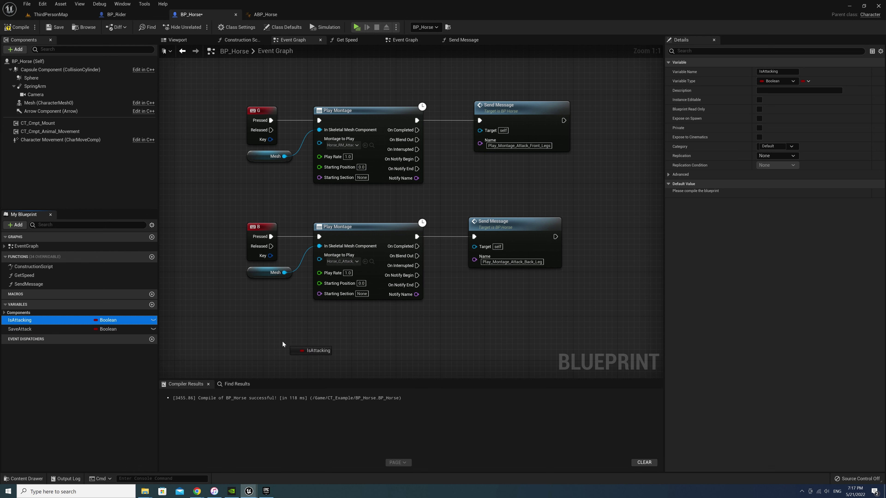
pyautogui.moveTo(282, 341); pyautogui.dragTo(281, 339)
pyautogui.click(299, 347)
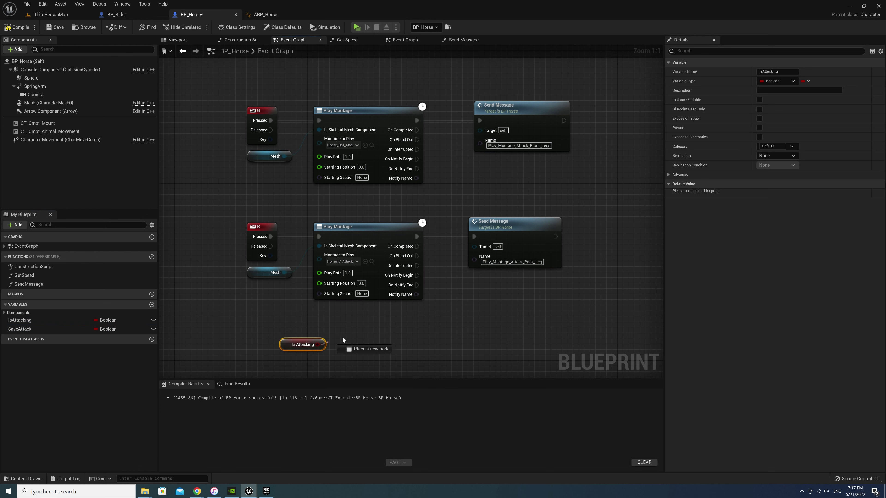
pyautogui.moveTo(343, 338); pyautogui.dragTo(346, 336)
pyautogui.write('branch')
pyautogui.click(381, 384)
pyautogui.moveTo(382, 331); pyautogui.dragTo(388, 279, button='right')
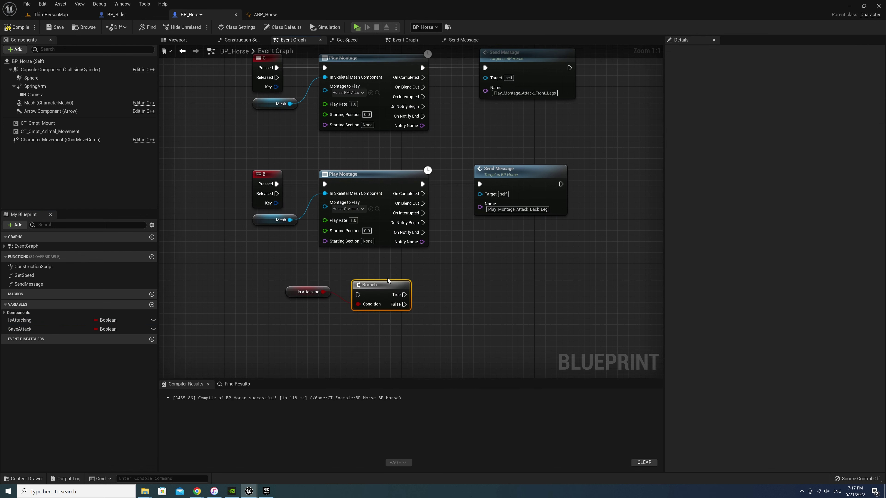
pyautogui.moveTo(300, 297); pyautogui.dragTo(290, 330)
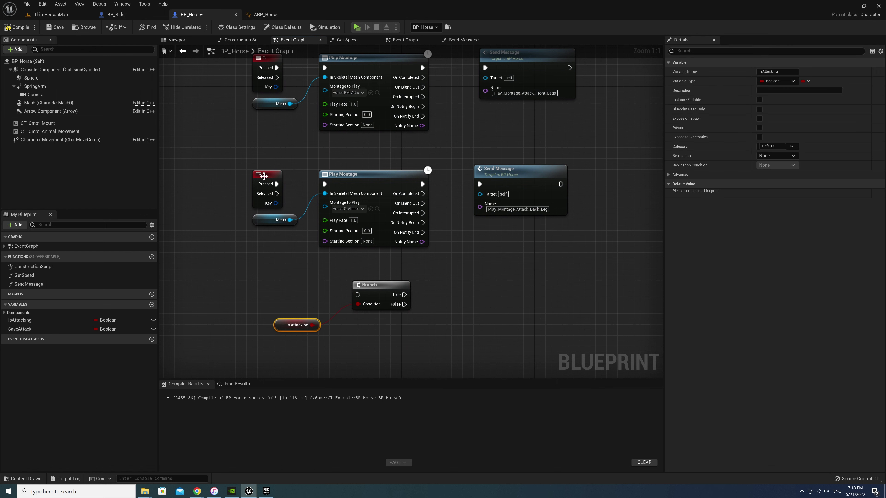
pyautogui.moveTo(264, 176)
pyautogui.mouseDown()
pyautogui.moveTo(286, 275)
pyautogui.moveTo(361, 297)
pyautogui.moveTo(364, 273)
pyautogui.mouseUp()
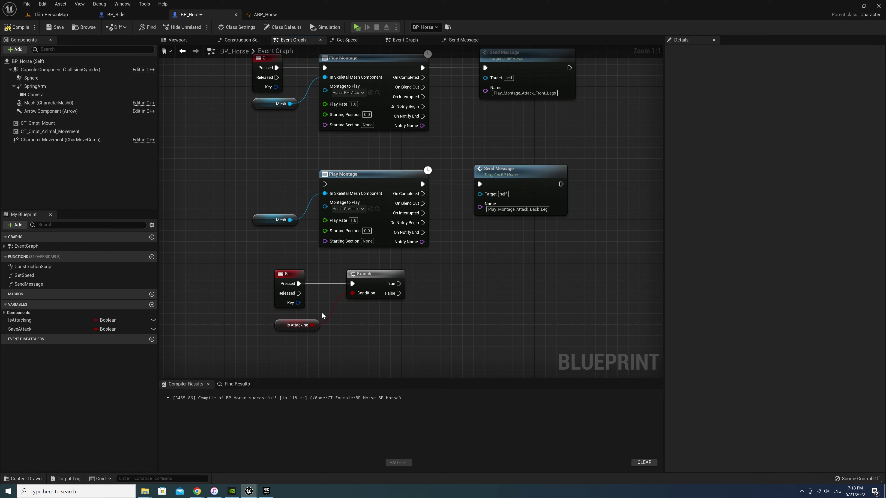
# Wire Branch True to Set SaveAttack (true) and False to Set IsAttacking.
pyautogui.moveTo(19, 329); pyautogui.dragTo(441, 269)
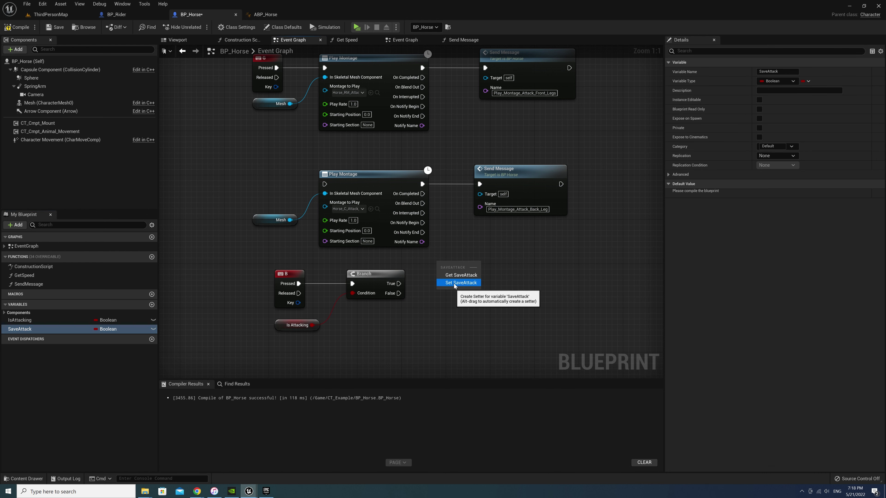
pyautogui.click(454, 283)
pyautogui.moveTo(399, 283); pyautogui.dragTo(441, 267)
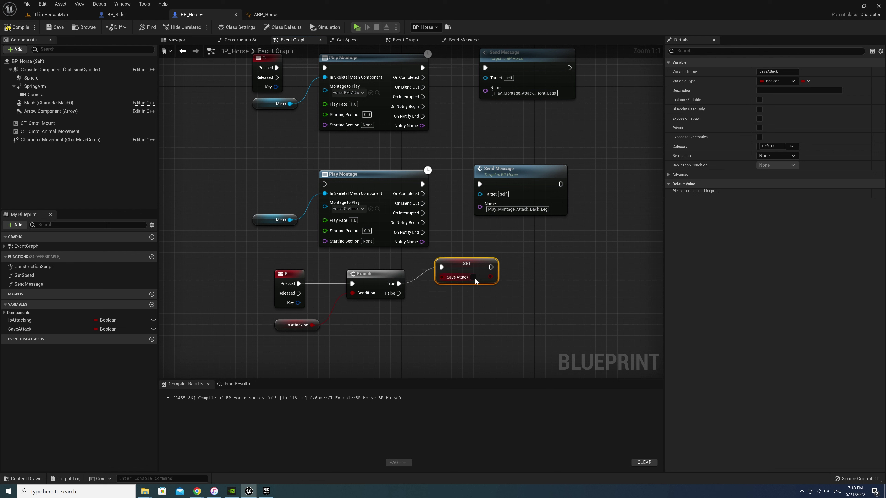
pyautogui.click(472, 278)
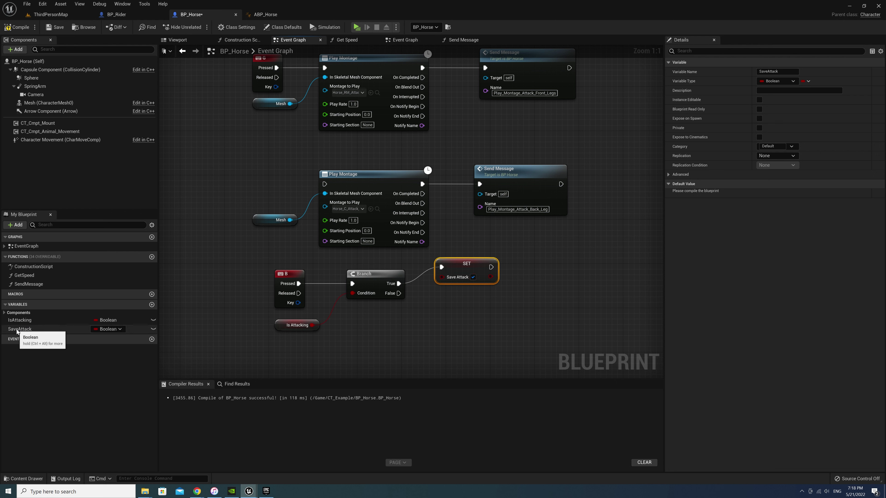
pyautogui.moveTo(20, 320); pyautogui.dragTo(442, 312)
pyautogui.click(465, 324)
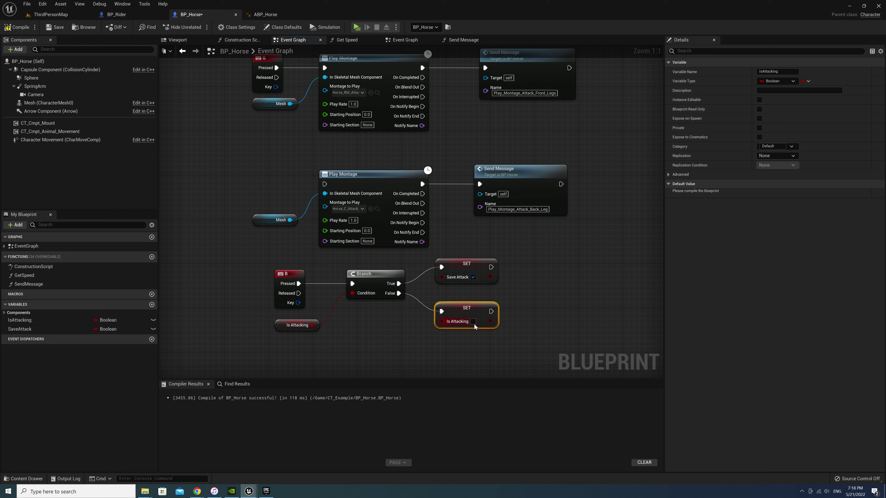
# Move the Mesh, Play Montage and Send Message nodes after the IsAttacking setter and connect them.
pyautogui.moveTo(548, 349); pyautogui.dragTo(505, 353, button='right')
pyautogui.moveTo(229, 188); pyautogui.dragTo(440, 234)
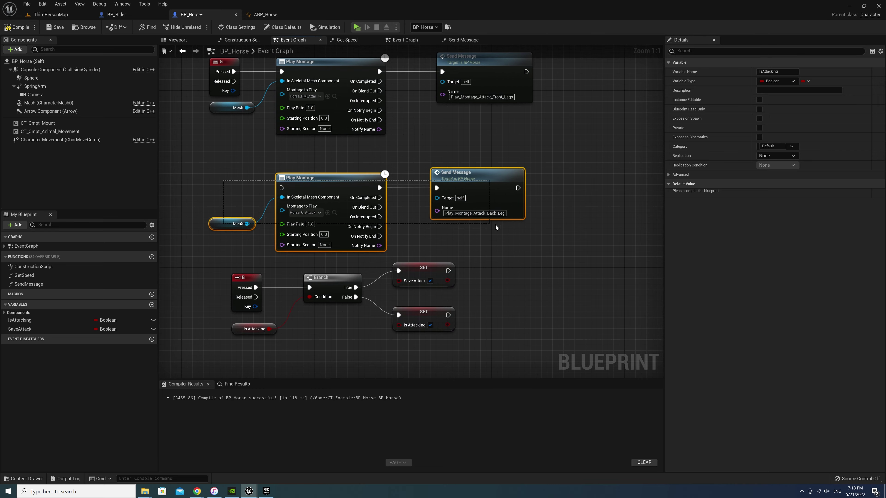
pyautogui.moveTo(365, 188); pyautogui.dragTo(525, 238)
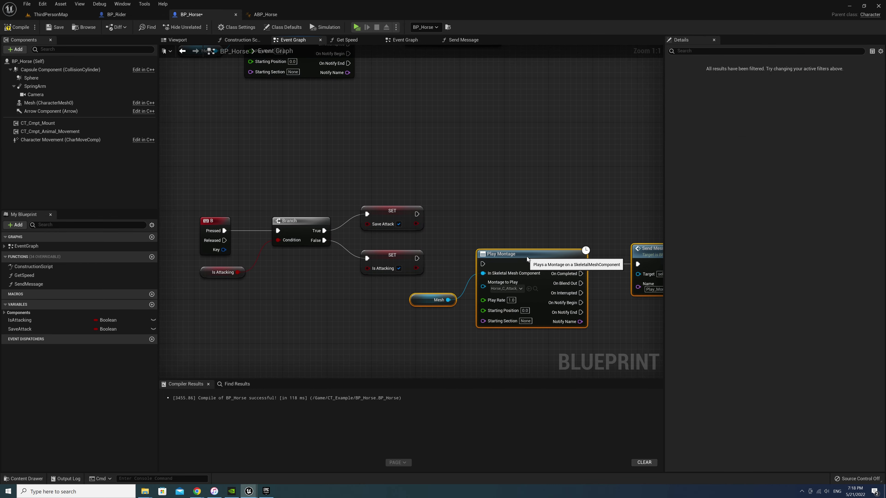
pyautogui.moveTo(526, 236); pyautogui.dragTo(522, 259)
pyautogui.moveTo(417, 259); pyautogui.dragTo(483, 263)
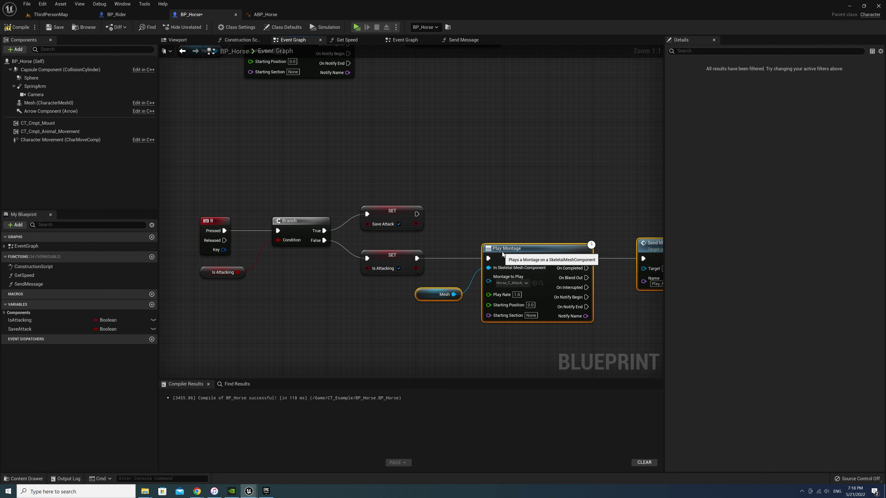
pyautogui.click(469, 240)
pyautogui.moveTo(608, 331); pyautogui.dragTo(403, 329, button='right')
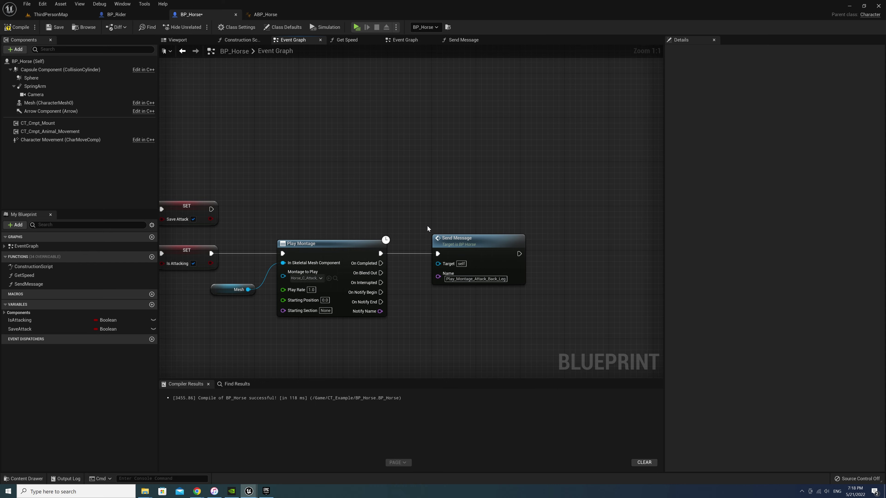
# Open Horse_C_Attack_Back_Leg_Montage and add a Montage Notify at frame 17.
pyautogui.click(336, 277)
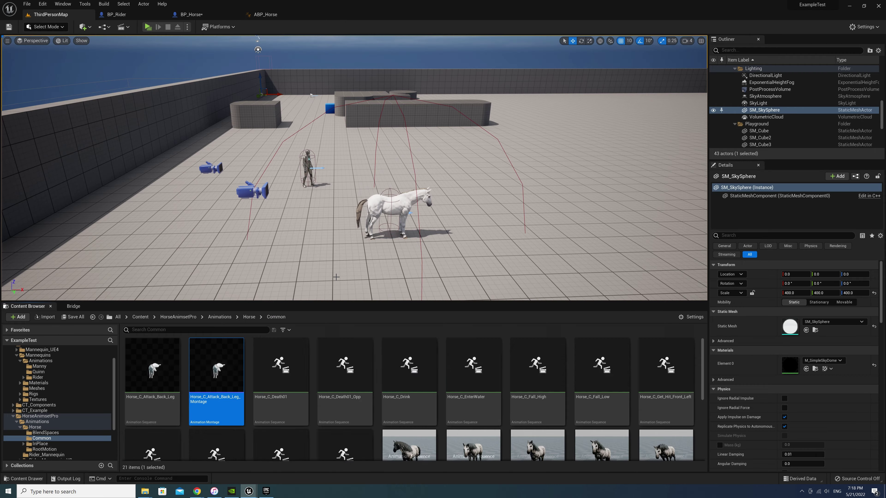
pyautogui.doubleClick(232, 366)
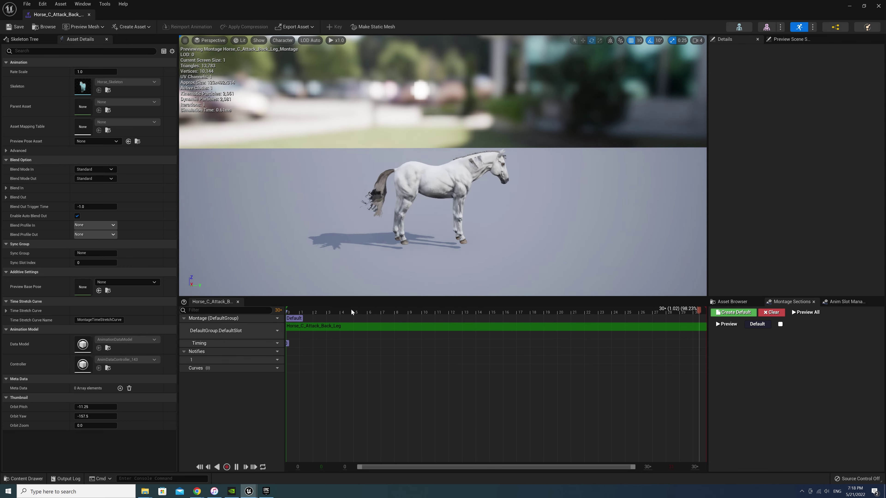
pyautogui.moveTo(351, 309); pyautogui.dragTo(528, 315)
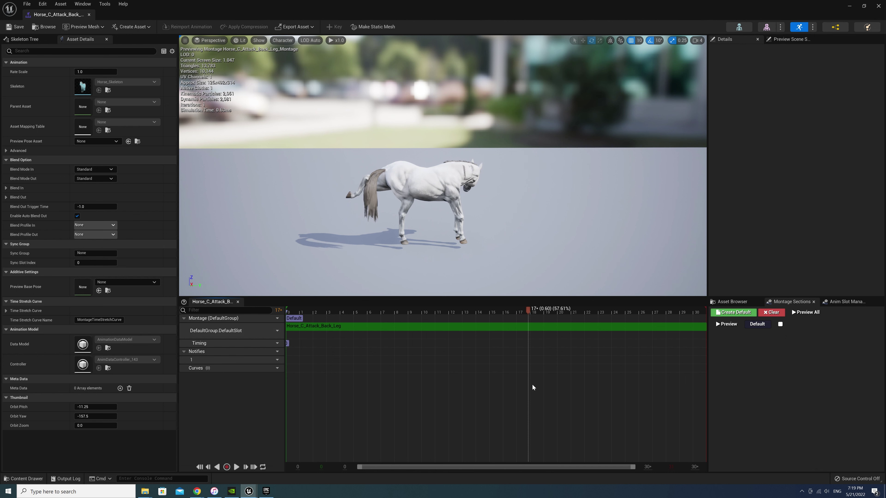
pyautogui.rightClick(527, 358)
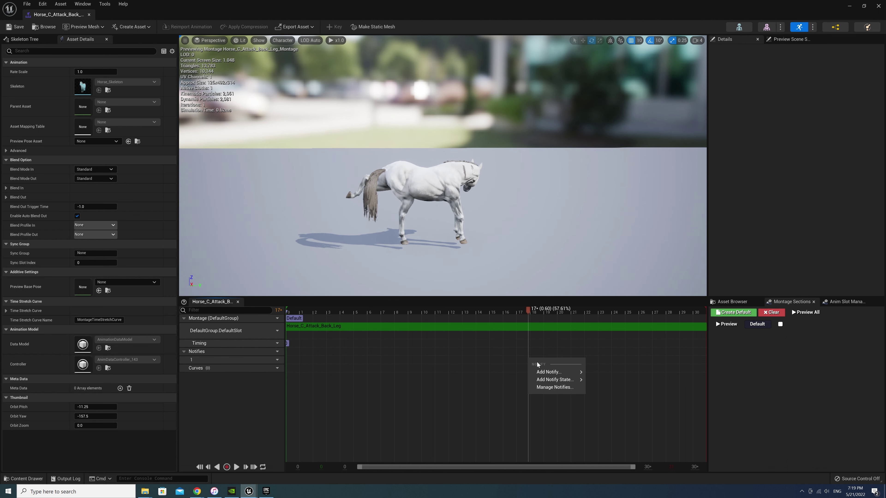
pyautogui.moveTo(554, 372)
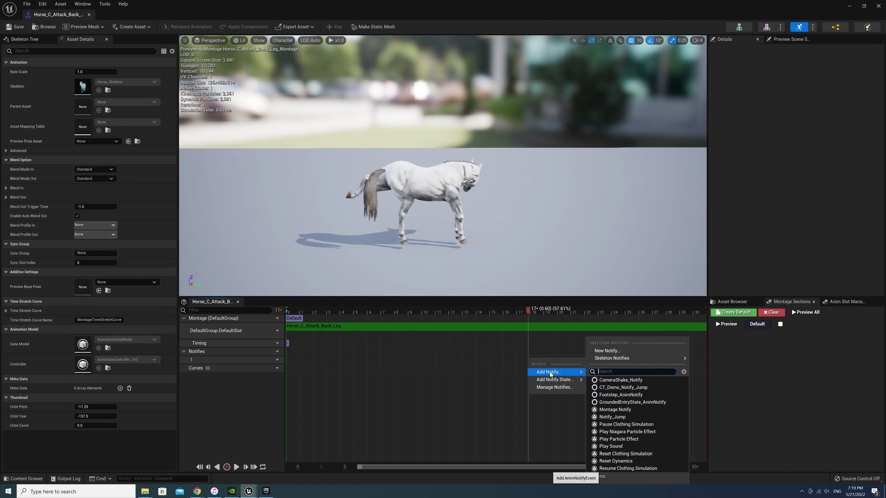
pyautogui.click(615, 409)
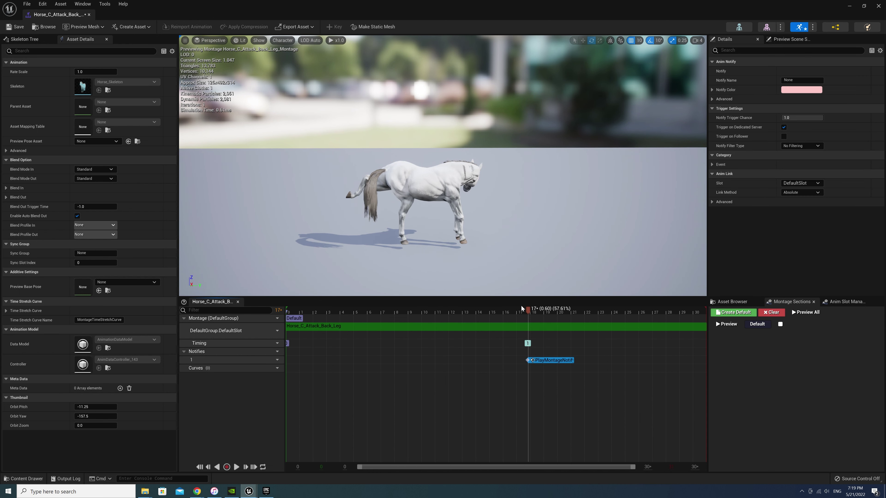
# Add a second Montage Notify at frame 25 and name the notifies SaveAttack and ResetCombo.
pyautogui.moveTo(521, 307)
pyautogui.mouseDown()
pyautogui.moveTo(640, 315)
pyautogui.moveTo(627, 320)
pyautogui.mouseUp()
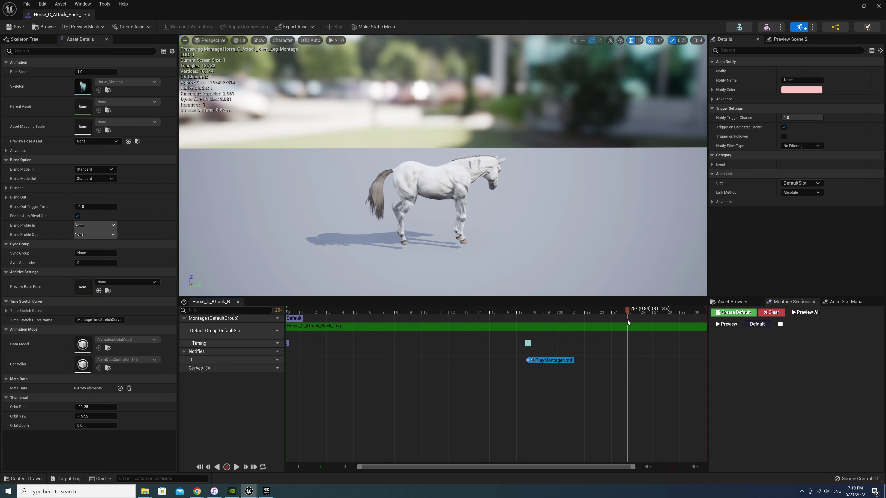
pyautogui.rightClick(628, 360)
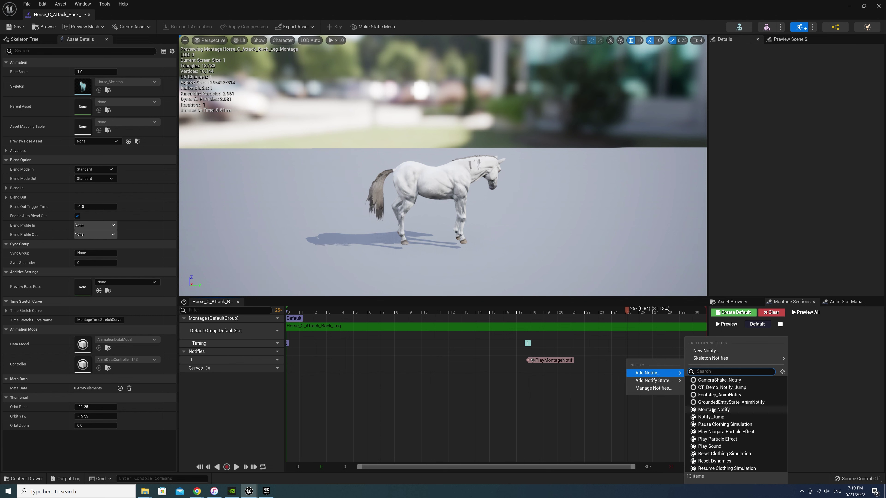
pyautogui.click(713, 410)
pyautogui.click(550, 360)
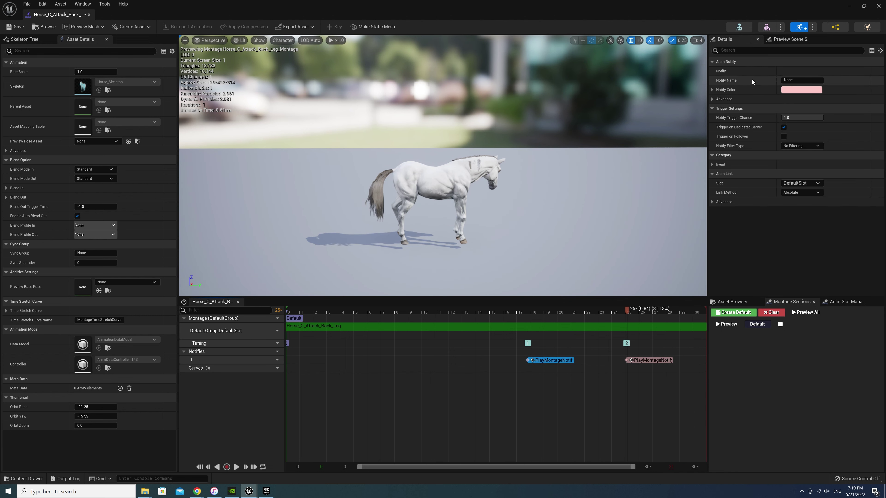
pyautogui.write('SaveAttack')
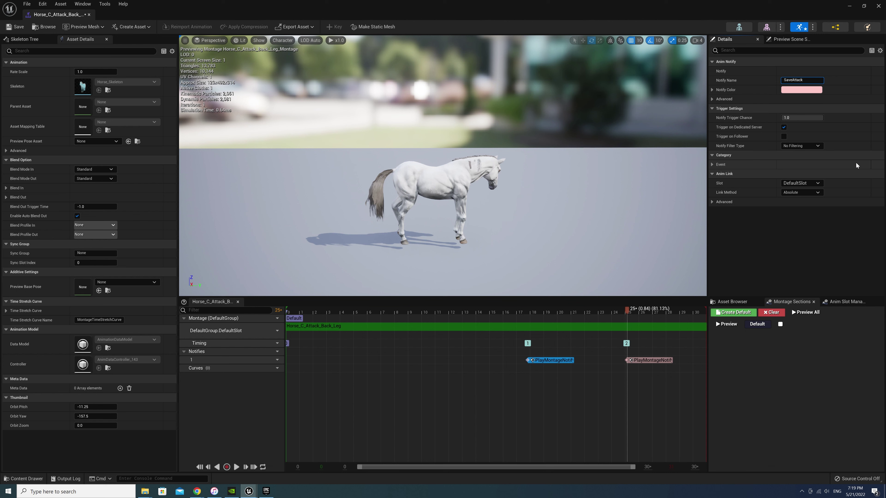
pyautogui.press('Return')
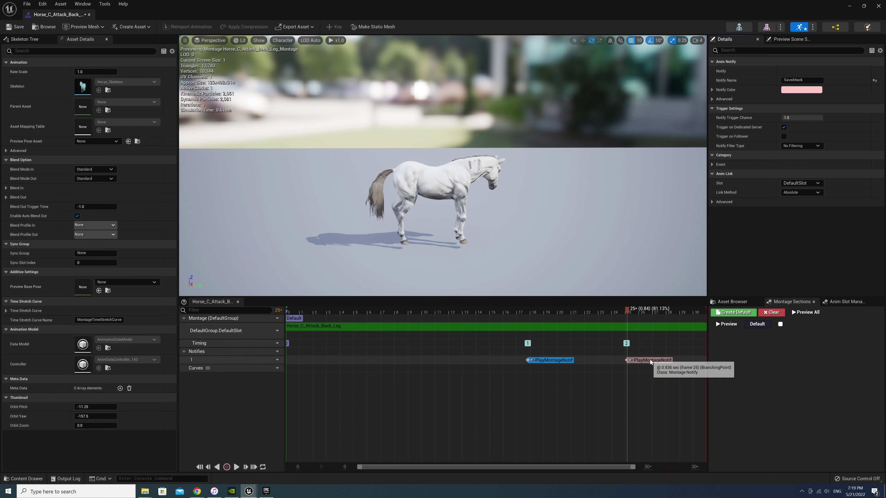
pyautogui.click(651, 361)
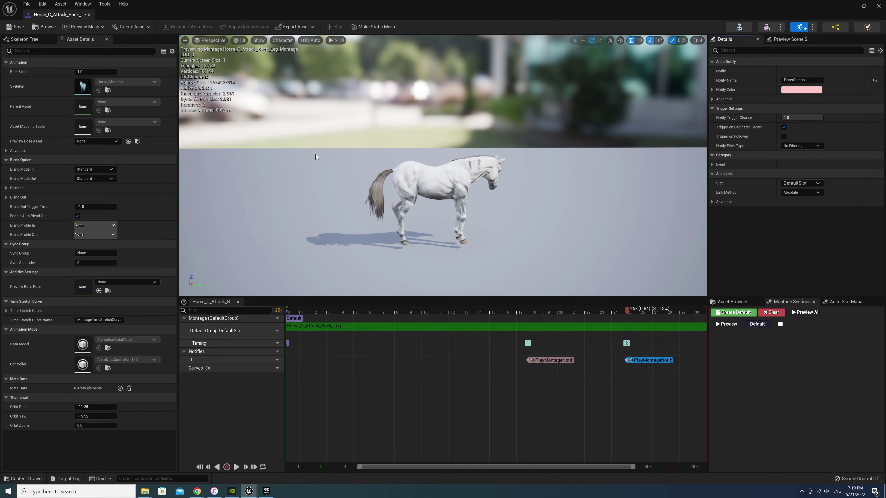
pyautogui.click(47, 27)
# In BP_Horse, feed Notify Name into a Switch on Name, triggered by On Notify Begin.
pyautogui.click(344, 15)
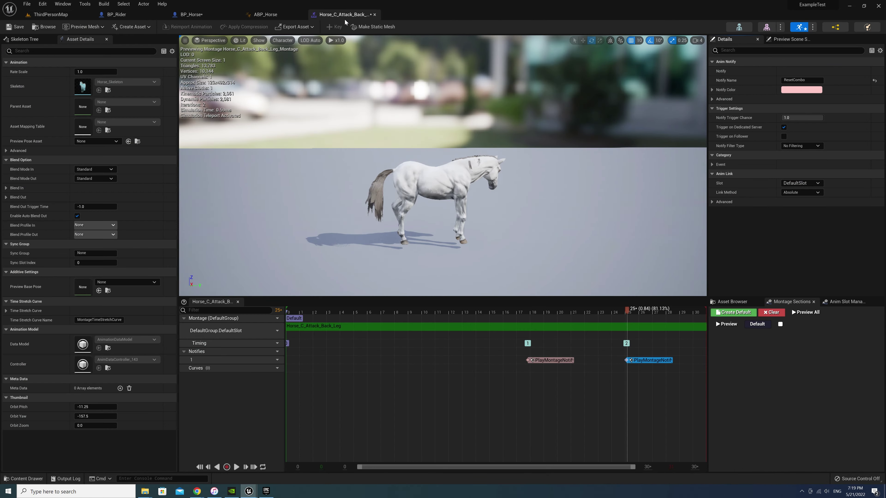
pyautogui.click(197, 14)
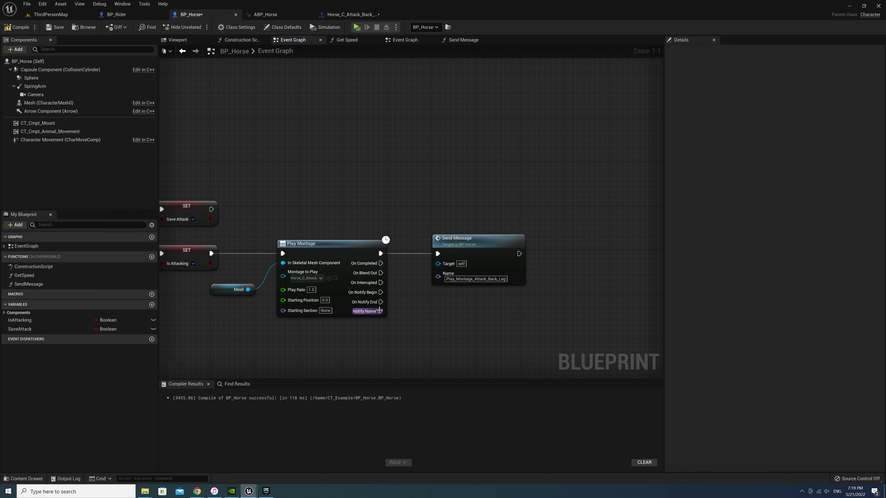
pyautogui.moveTo(380, 311); pyautogui.dragTo(428, 326)
pyautogui.write('switch')
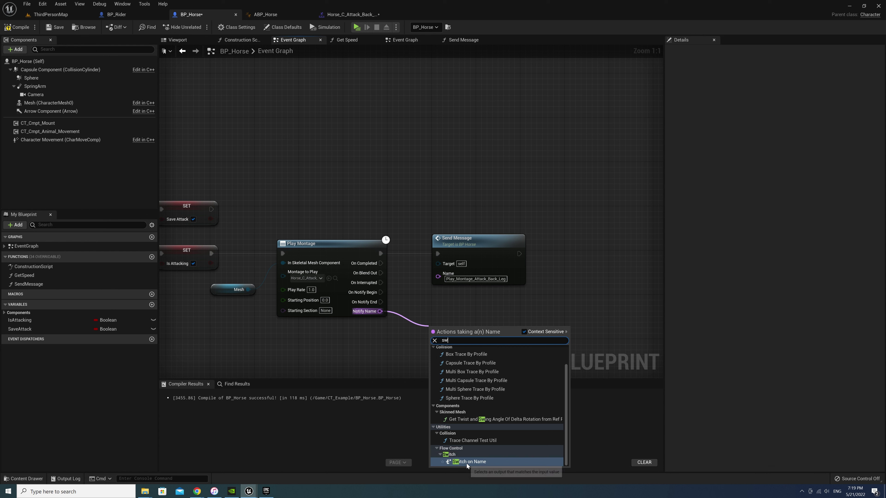
pyautogui.click(467, 471)
pyautogui.moveTo(449, 336); pyautogui.dragTo(456, 299)
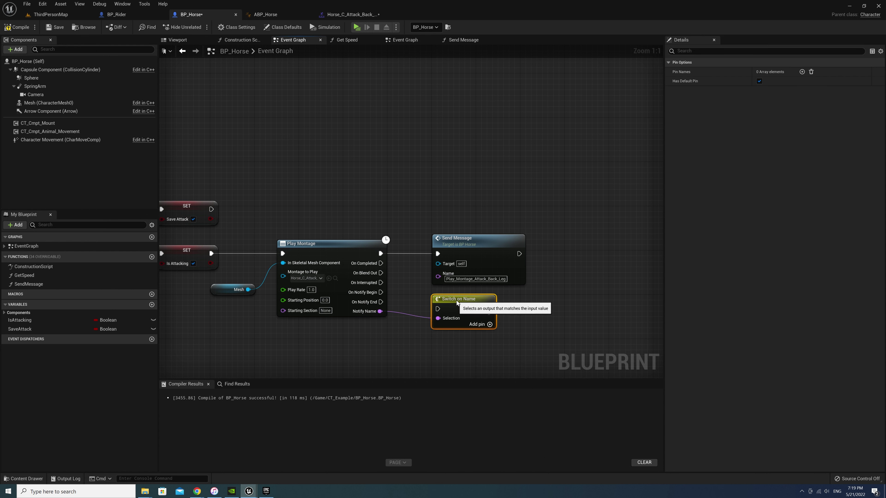
pyautogui.moveTo(380, 292); pyautogui.dragTo(438, 303)
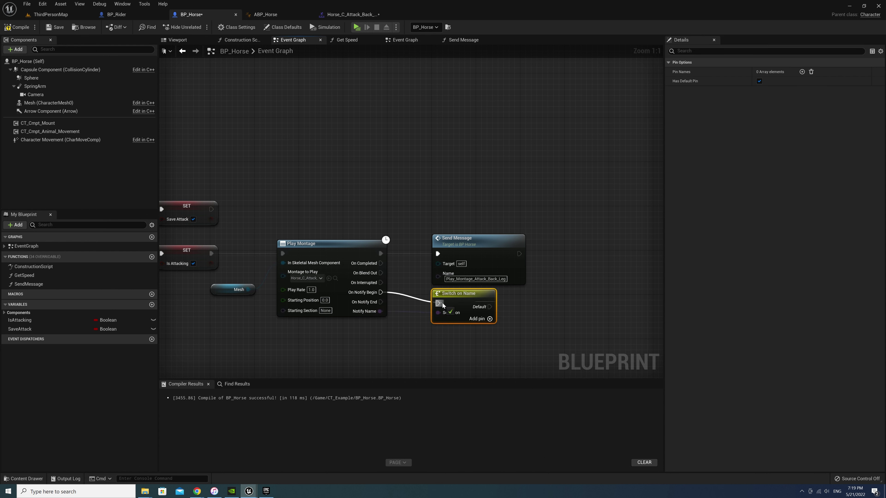
pyautogui.moveTo(530, 305); pyautogui.dragTo(454, 258, button='right')
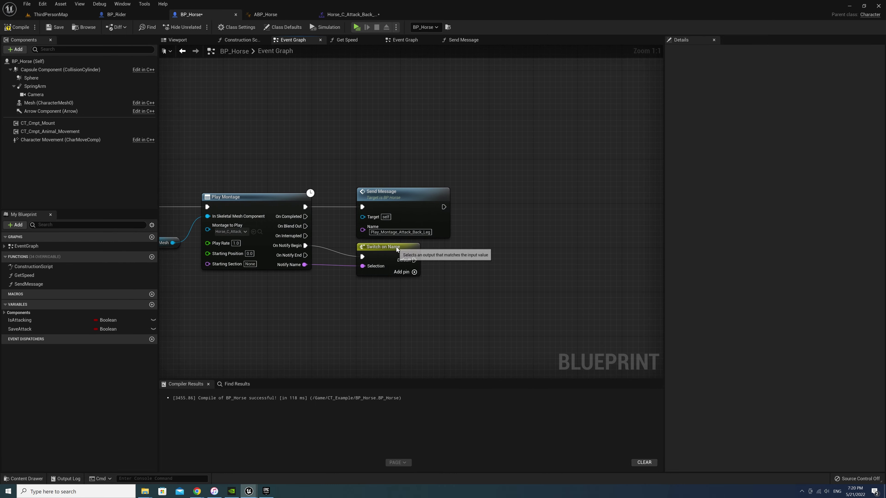
# Add SaveAttack and ResetCombo output pins to the Switch on Name.
pyautogui.click(802, 71)
pyautogui.click(802, 71)
pyautogui.write('SaveAttac')
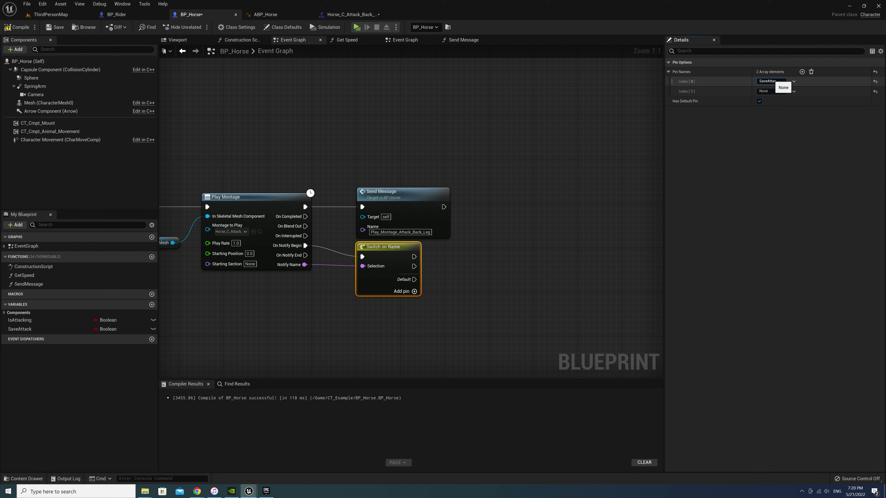
pyautogui.write('k')
pyautogui.press('Return')
pyautogui.write('ResetCom')
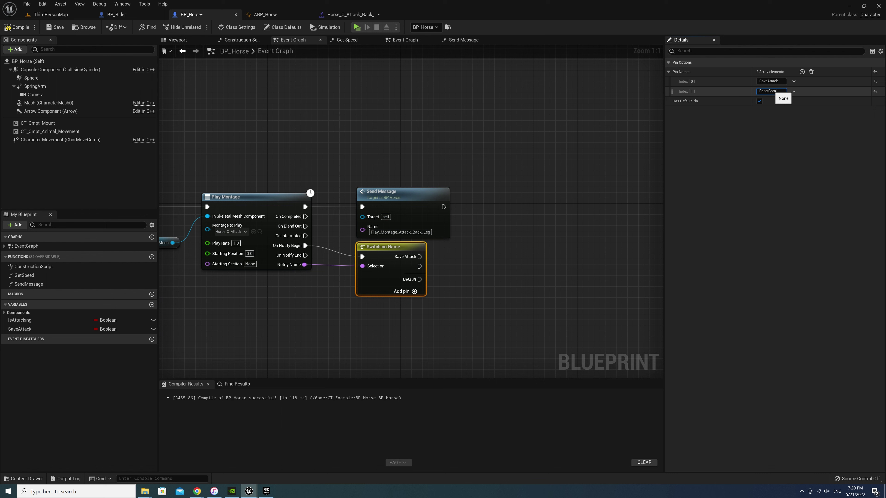
pyautogui.write('bo')
pyautogui.press('Return')
# Make the Reset Combo output clear both booleans with Set IsAttacking and Set SaveAttack nodes.
pyautogui.click(486, 253)
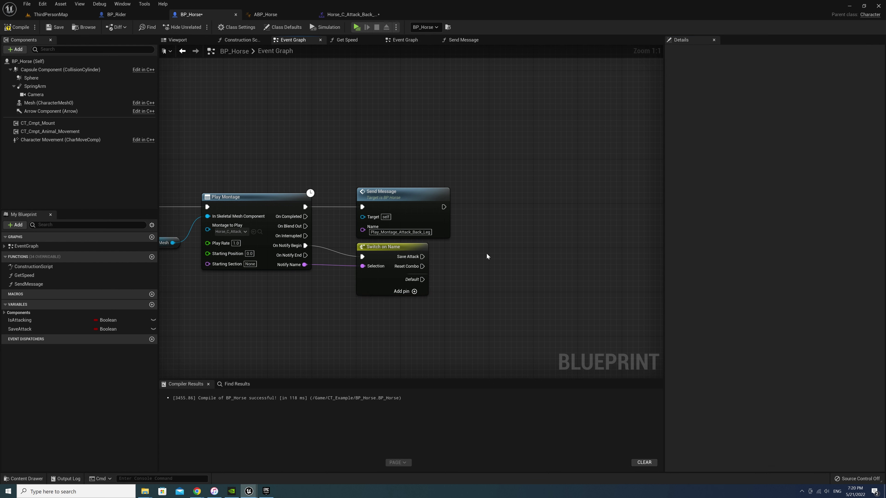
pyautogui.moveTo(24, 321); pyautogui.dragTo(463, 286)
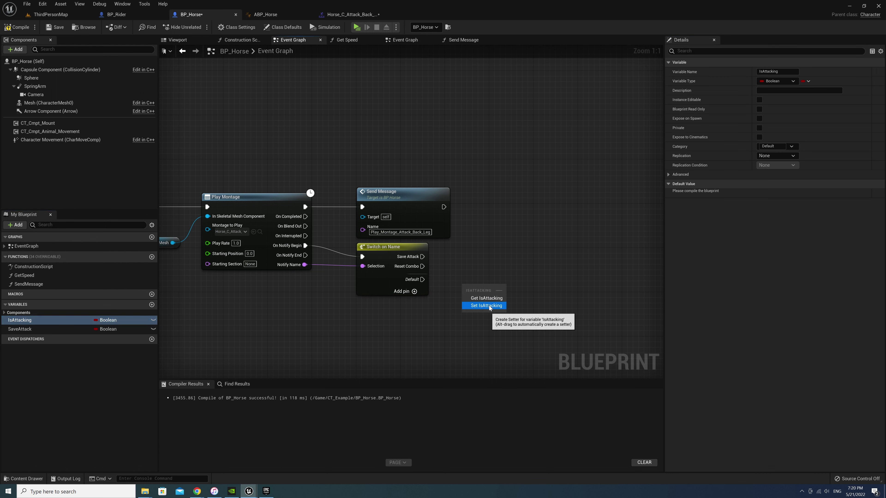
pyautogui.click(484, 304)
pyautogui.click(34, 333)
pyautogui.moveTo(34, 333); pyautogui.dragTo(533, 287)
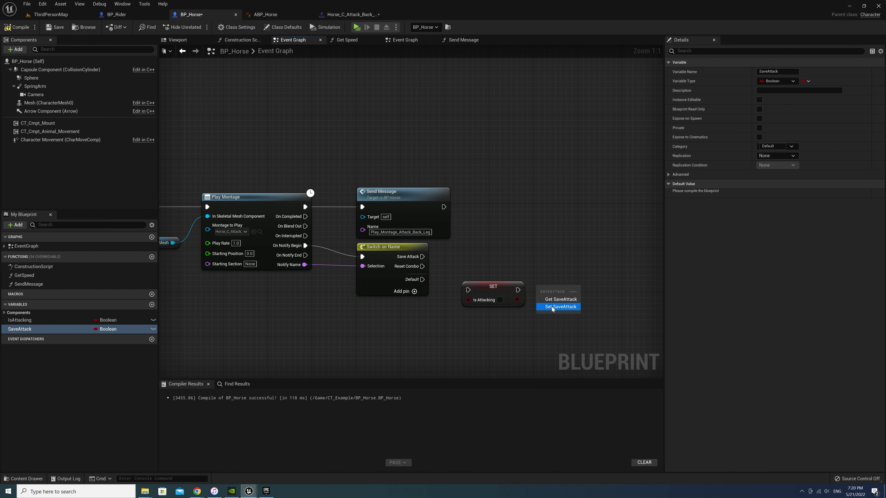
pyautogui.click(556, 307)
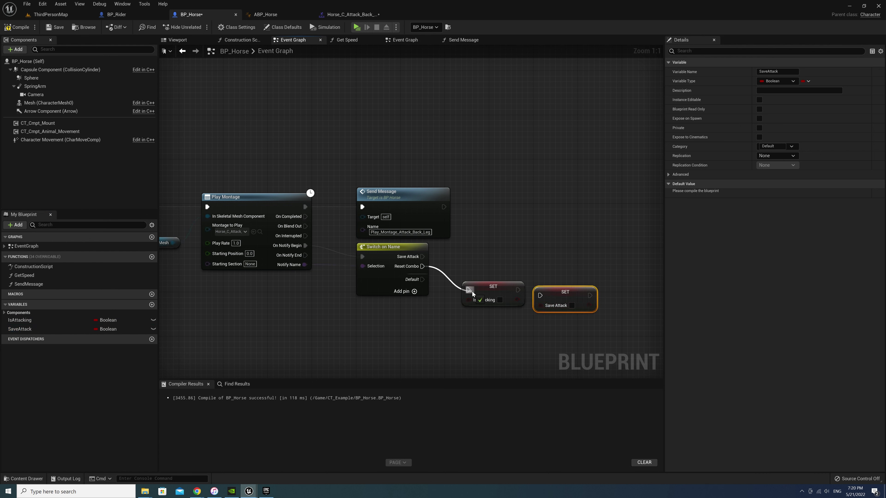
pyautogui.moveTo(422, 266)
pyautogui.mouseDown()
pyautogui.moveTo(467, 290)
pyautogui.moveTo(545, 295)
pyautogui.moveTo(567, 313)
pyautogui.mouseUp()
pyautogui.press('q')
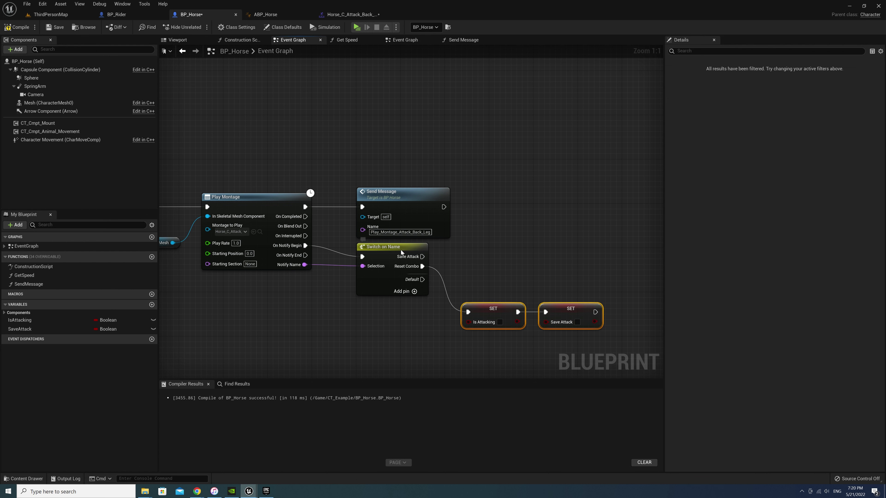
pyautogui.moveTo(401, 252); pyautogui.dragTo(402, 296)
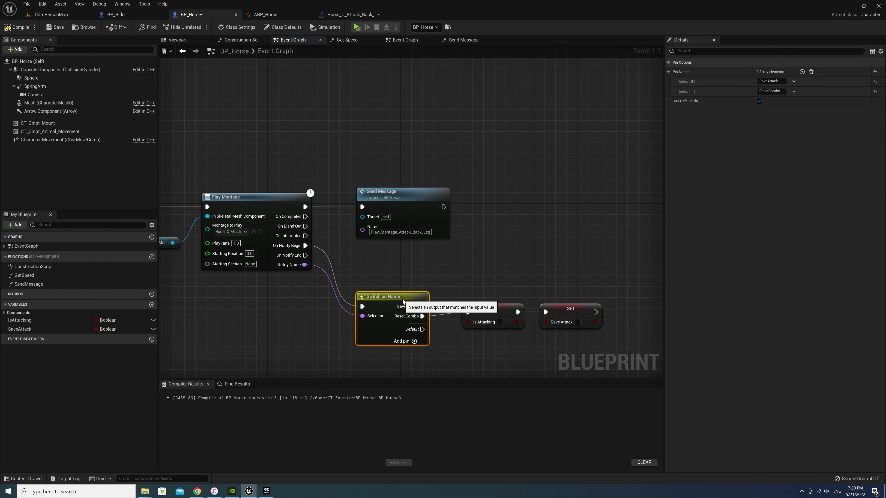
pyautogui.click(497, 316)
pyautogui.click(446, 353)
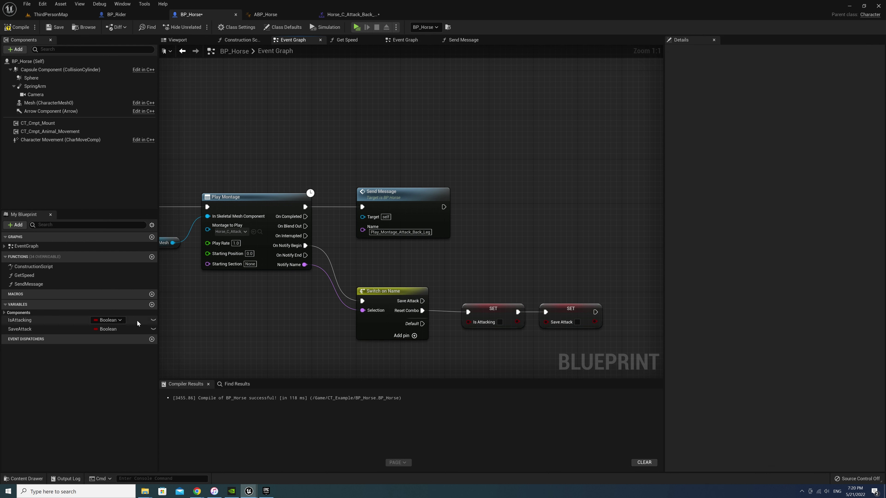
# Run the Save Attack output into a Branch conditioned on the SaveAttack value.
pyautogui.moveTo(21, 319)
pyautogui.mouseDown()
pyautogui.moveTo(216, 321)
pyautogui.moveTo(104, 320)
pyautogui.moveTo(485, 292)
pyautogui.moveTo(566, 321)
pyautogui.moveTo(560, 342)
pyautogui.mouseUp()
pyautogui.click(485, 292)
pyautogui.moveTo(508, 287); pyautogui.dragTo(522, 284)
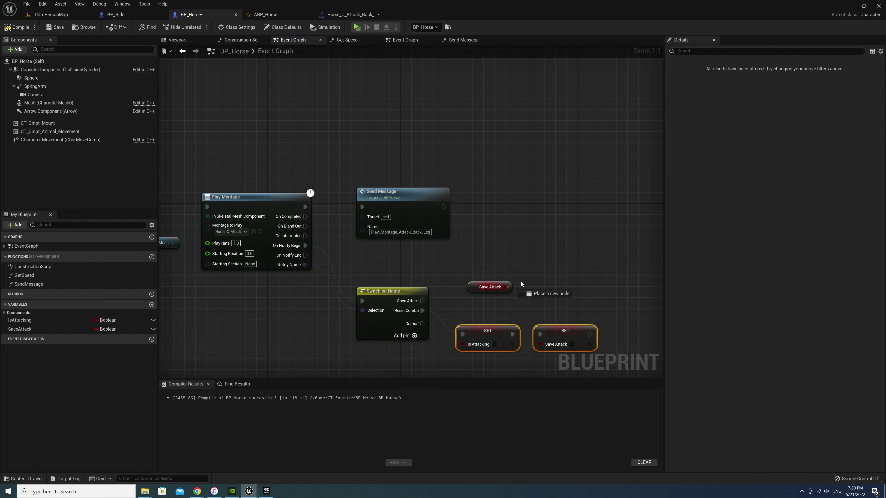
pyautogui.write('branch')
pyautogui.press('Return')
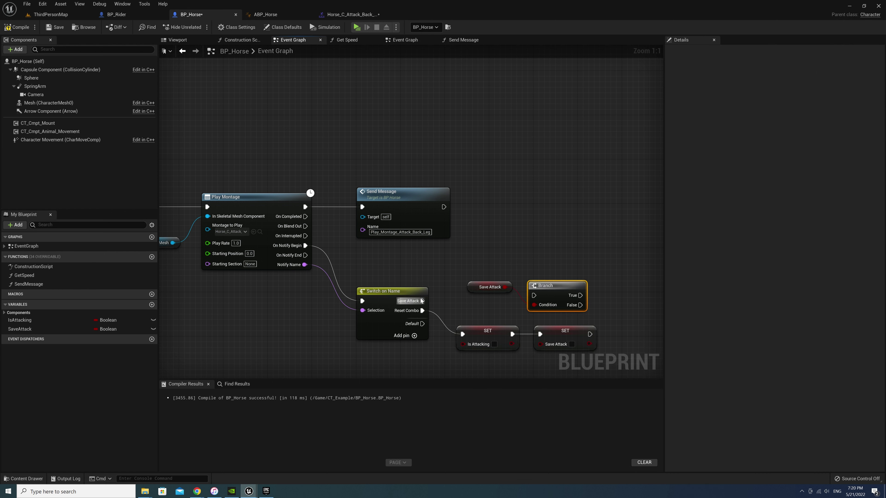
pyautogui.moveTo(422, 301)
pyautogui.mouseDown()
pyautogui.moveTo(534, 296)
pyautogui.moveTo(499, 317)
pyautogui.mouseUp()
pyautogui.press('q')
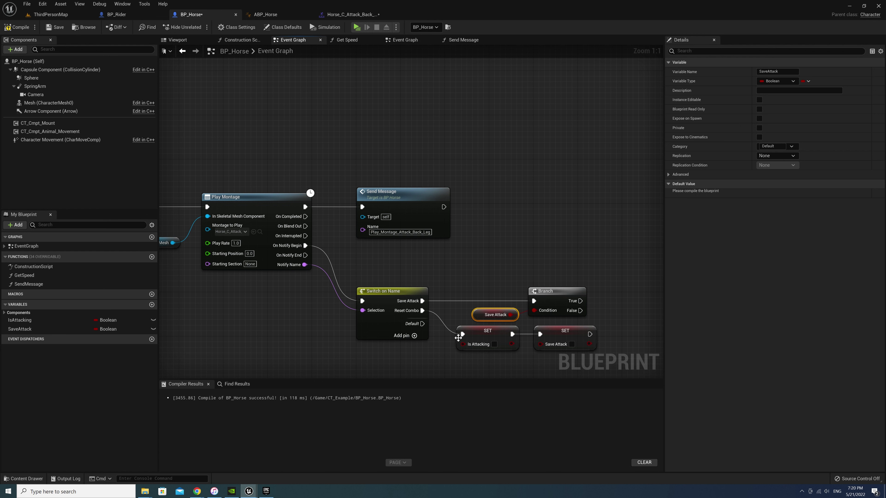
pyautogui.moveTo(450, 356)
pyautogui.mouseDown()
pyautogui.moveTo(600, 324)
pyautogui.moveTo(572, 346)
pyautogui.mouseUp()
pyautogui.moveTo(484, 317); pyautogui.dragTo(373, 302, button='right')
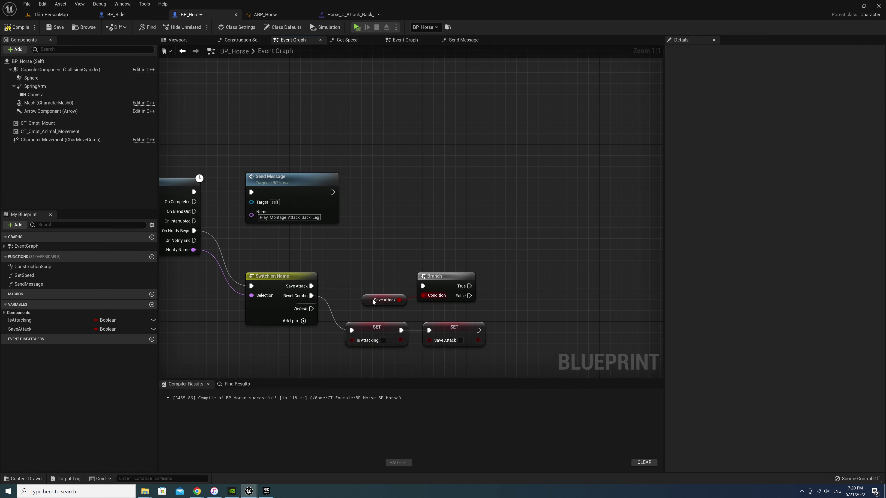
# Add a Set Save Attack node after the Branch's True output.
pyautogui.click(21, 320)
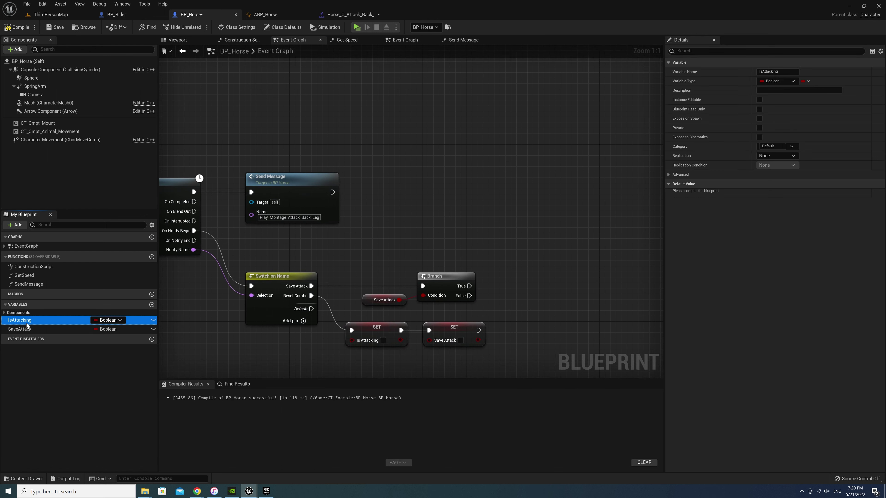
pyautogui.moveTo(27, 328)
pyautogui.mouseDown()
pyautogui.moveTo(504, 271)
pyautogui.moveTo(528, 287)
pyautogui.mouseUp()
pyautogui.click(530, 303)
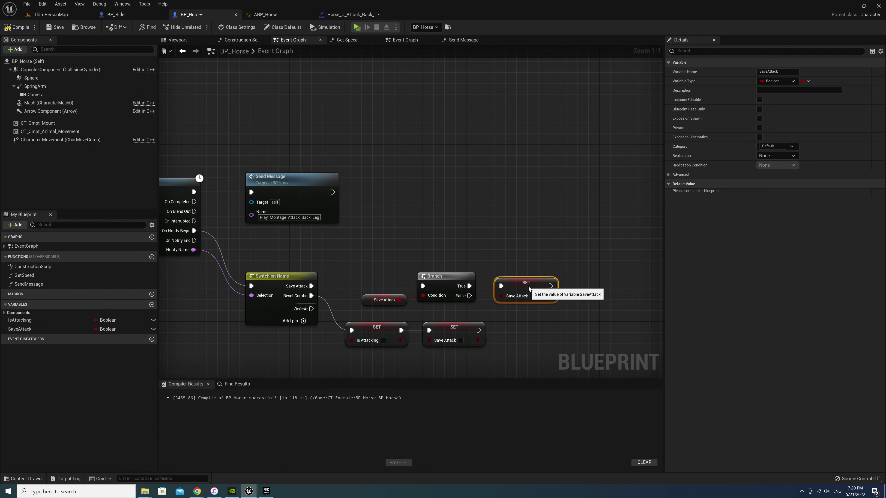
pyautogui.click(527, 263)
# Paste Play Montage and Mesh after the setter, choose the RM back-legs attack montage, then compile and save.
pyautogui.moveTo(181, 157); pyautogui.dragTo(303, 159, button='right')
pyautogui.moveTo(238, 157); pyautogui.dragTo(266, 254)
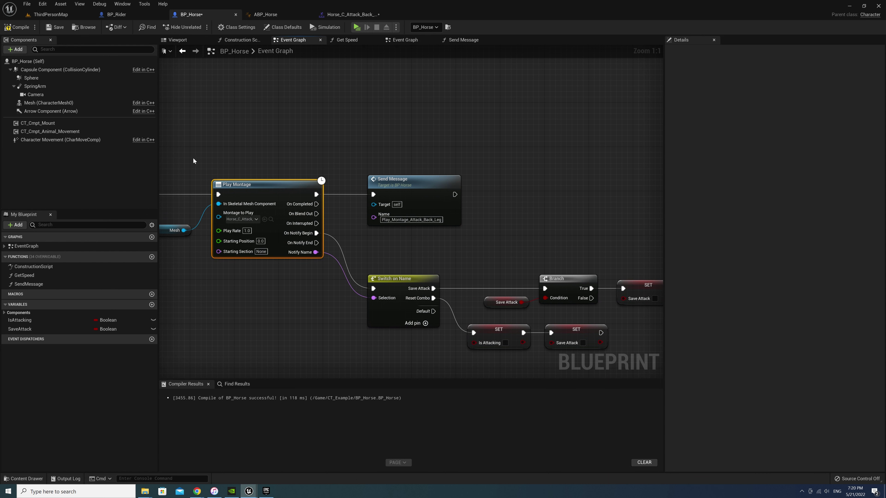
pyautogui.moveTo(178, 163); pyautogui.dragTo(260, 268)
pyautogui.moveTo(531, 271); pyautogui.dragTo(303, 249, button='right')
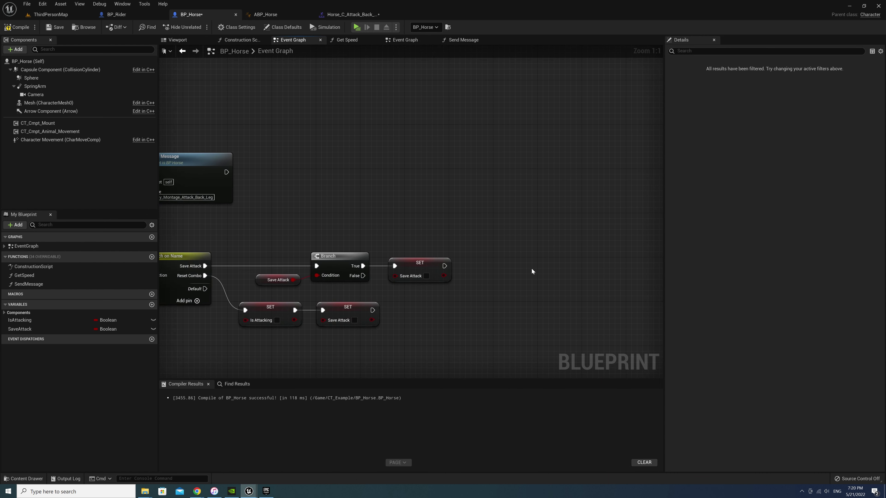
pyautogui.hotkey('ctrl', 'v')
pyautogui.moveTo(596, 262); pyautogui.dragTo(511, 263)
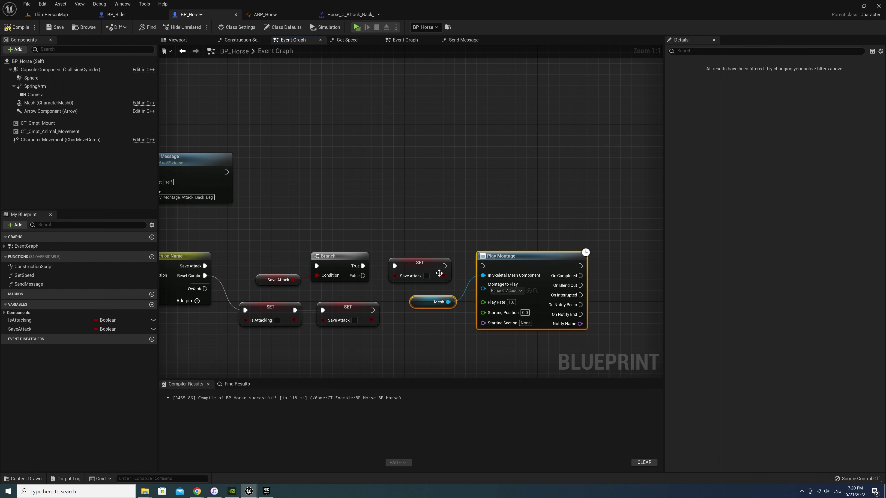
pyautogui.moveTo(444, 265); pyautogui.dragTo(483, 265)
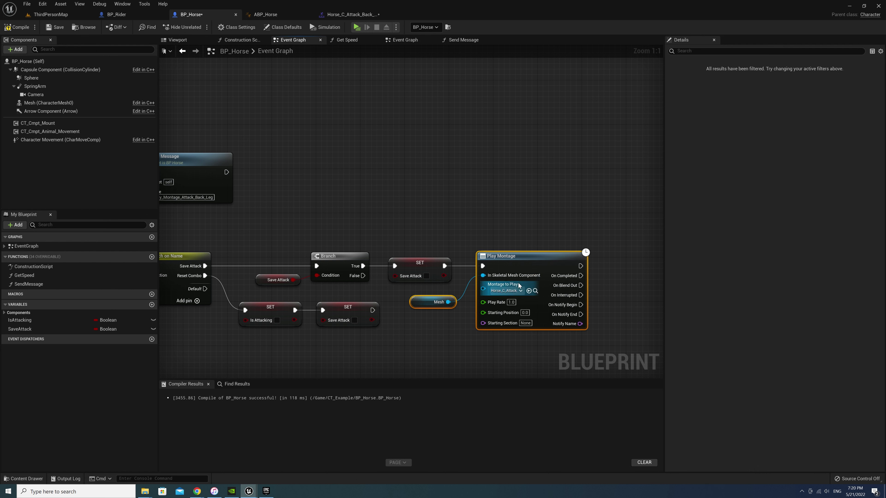
pyautogui.click(508, 290)
pyautogui.write('atta')
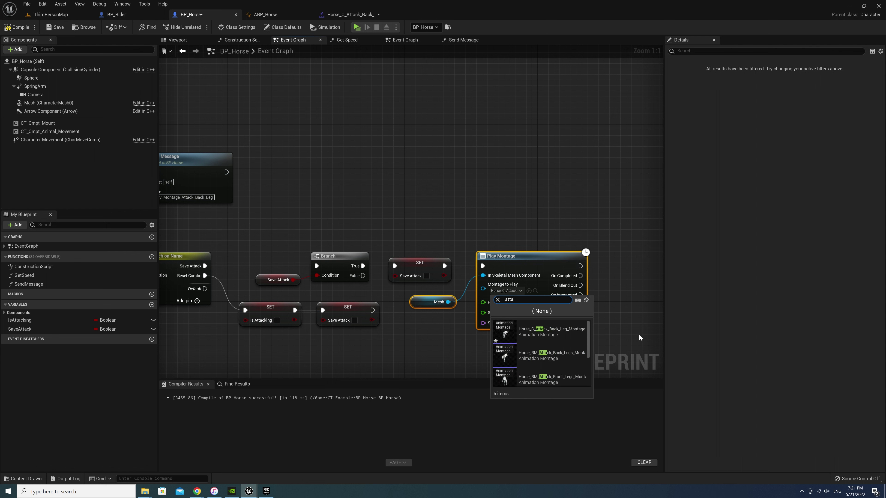
pyautogui.click(551, 355)
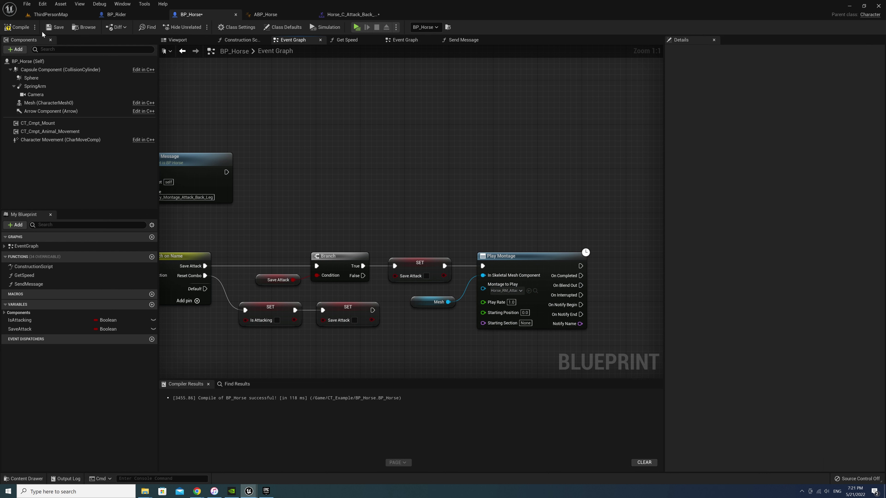
pyautogui.click(17, 27)
pyautogui.click(56, 28)
# Place Send Message after the new Play Montage, sending Play_Montage_Attack_Back_Legs.
pyautogui.moveTo(249, 219); pyautogui.dragTo(249, 219)
pyautogui.moveTo(659, 216); pyautogui.dragTo(499, 214, button='right')
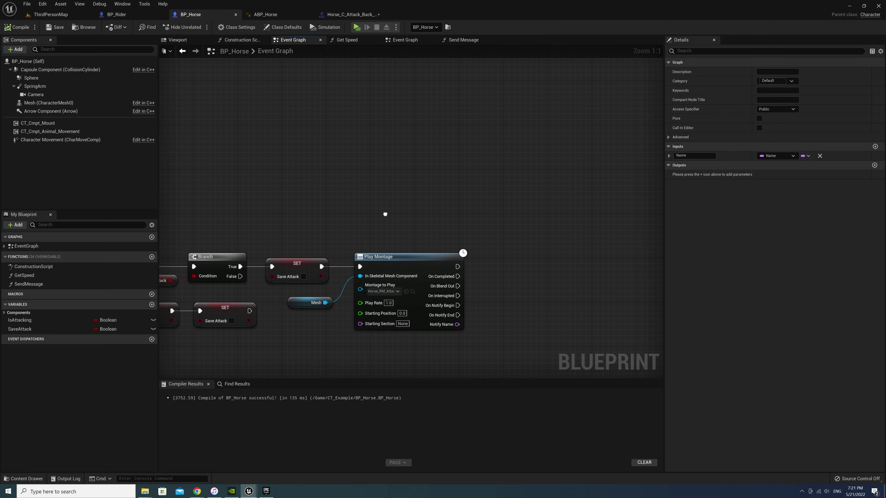
pyautogui.hotkey('ctrl', 'x')
pyautogui.hotkey('ctrl', 'v')
pyautogui.moveTo(425, 269)
pyautogui.mouseDown()
pyautogui.moveTo(461, 286)
pyautogui.moveTo(505, 260)
pyautogui.mouseUp()
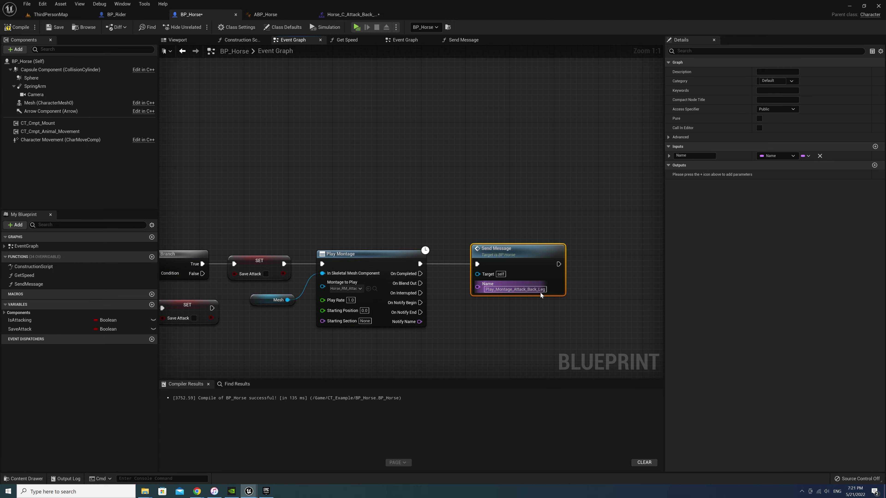
pyautogui.click(536, 290)
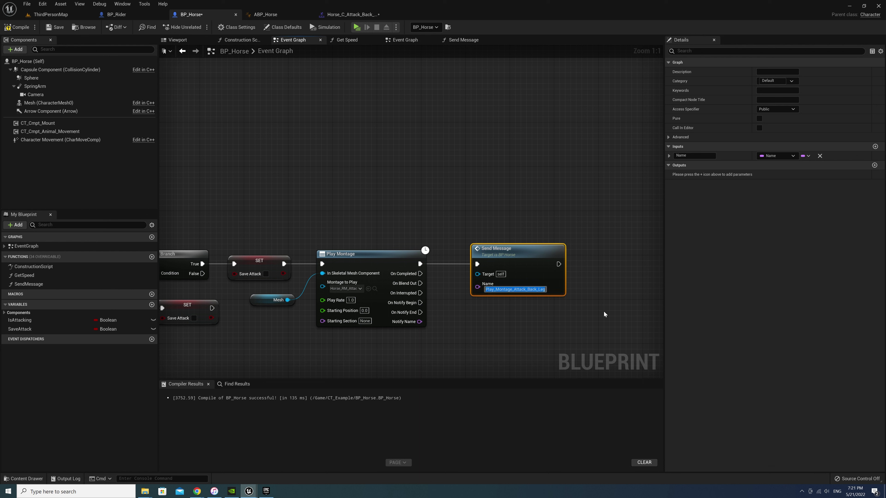
pyautogui.press('Return')
pyautogui.click(605, 318)
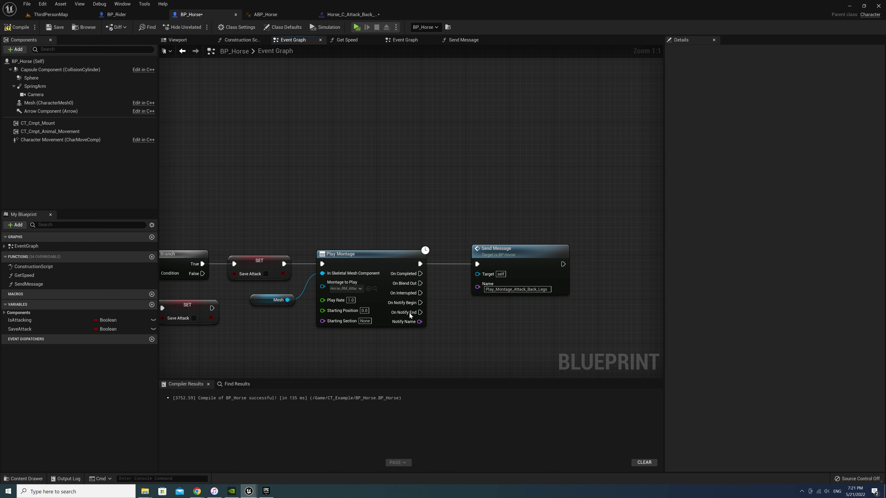
# Open Horse_RM_Attack_Back_Legs_Montage, add a Montage Notify at frame 28, and return to BP_Horse.
pyautogui.click(375, 289)
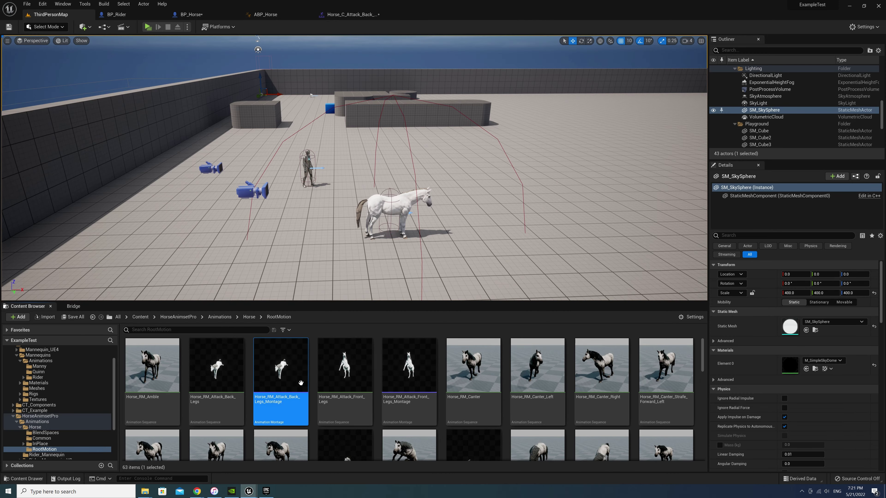
pyautogui.doubleClick(280, 369)
pyautogui.moveTo(448, 307); pyautogui.dragTo(614, 322)
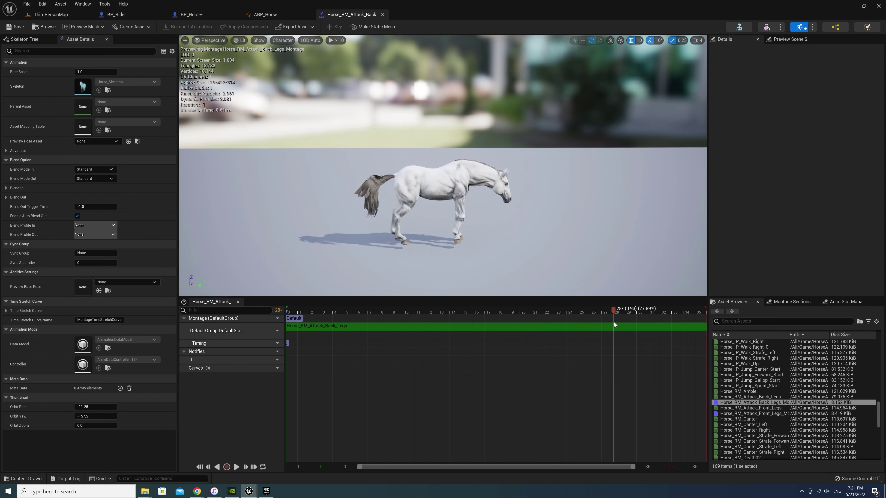
pyautogui.rightClick(612, 360)
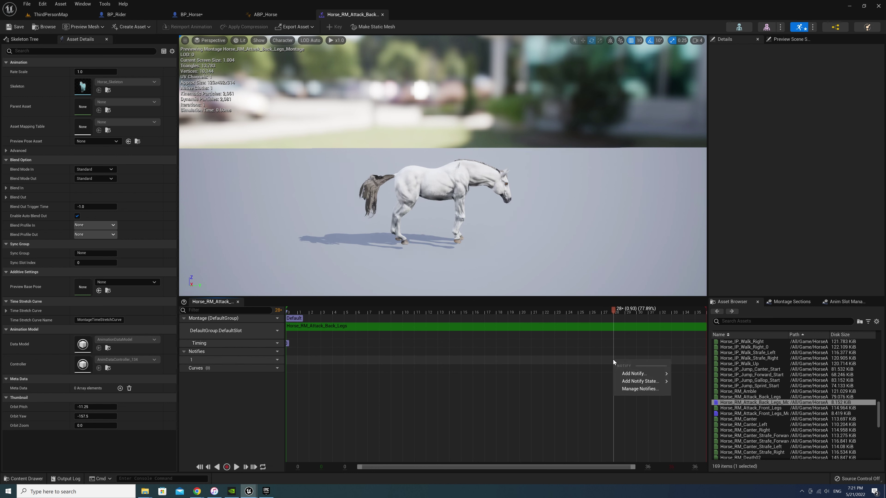
pyautogui.moveTo(638, 373)
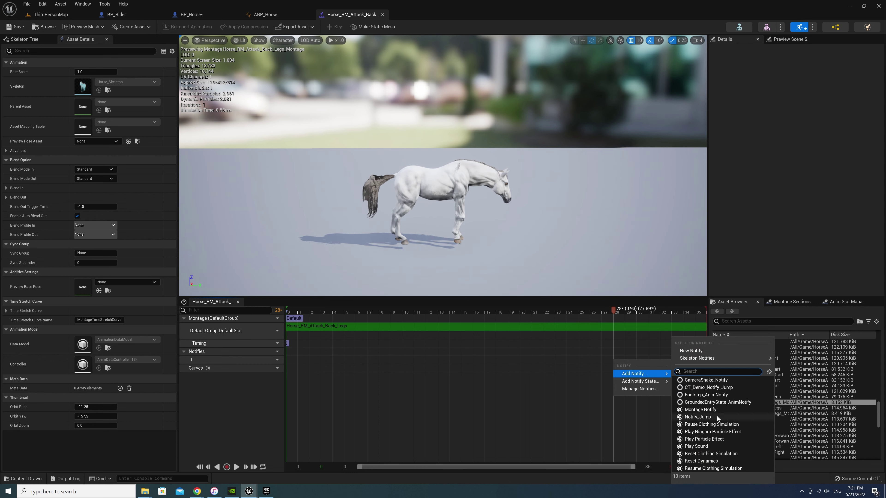
pyautogui.click(699, 409)
pyautogui.click(634, 361)
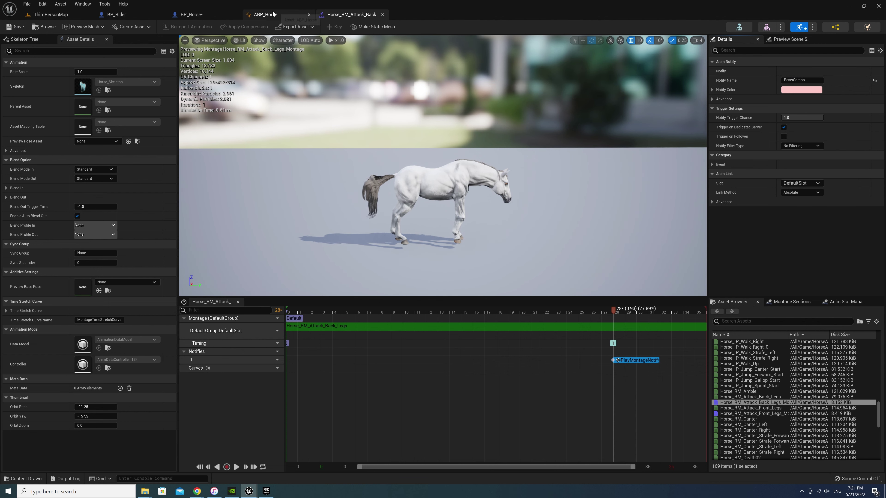
pyautogui.click(201, 16)
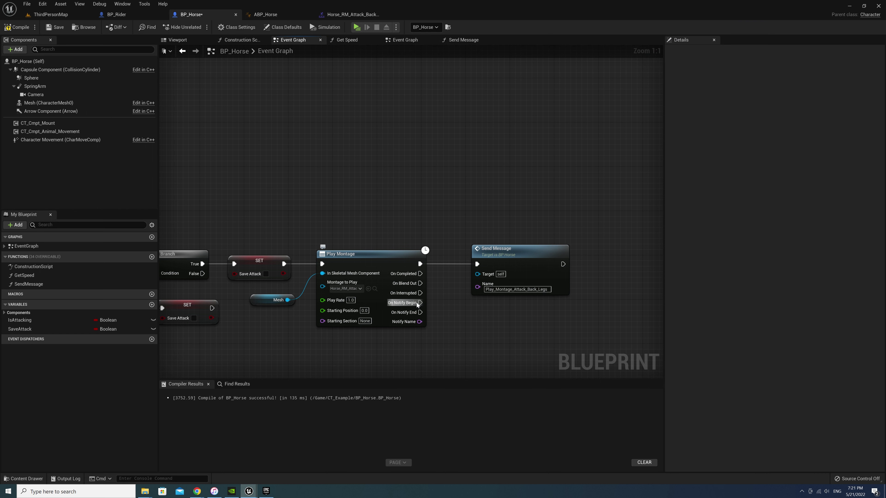
# Wire the back-legs On Notify Begin into Set Is Attacking then Set Save Attack, and compile.
pyautogui.moveTo(421, 302); pyautogui.dragTo(447, 307)
pyautogui.click(447, 307)
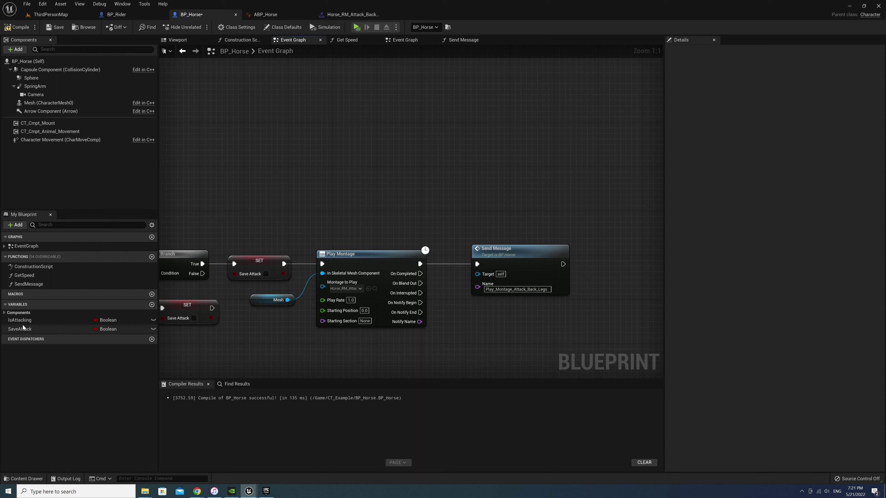
pyautogui.moveTo(19, 320); pyautogui.dragTo(437, 344)
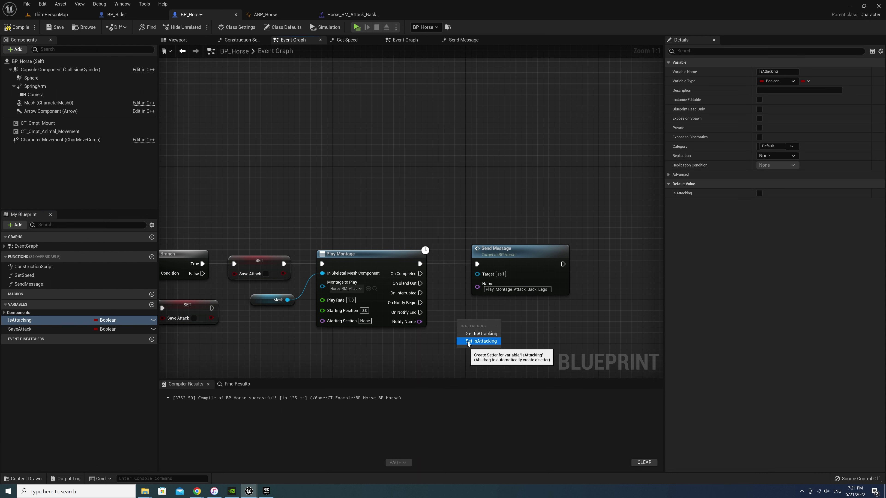
pyautogui.click(469, 340)
pyautogui.moveTo(20, 329); pyautogui.dragTo(540, 346)
pyautogui.click(558, 348)
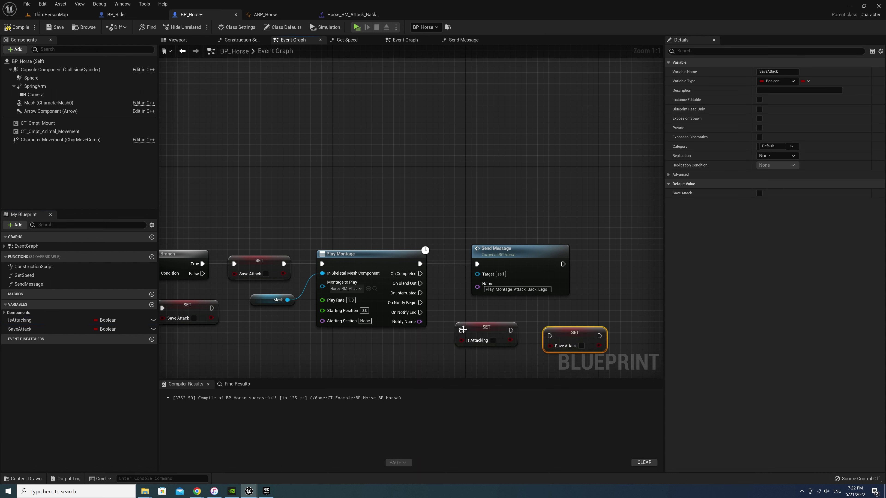
pyautogui.moveTo(420, 302)
pyautogui.mouseDown()
pyautogui.moveTo(467, 338)
pyautogui.moveTo(551, 337)
pyautogui.mouseUp()
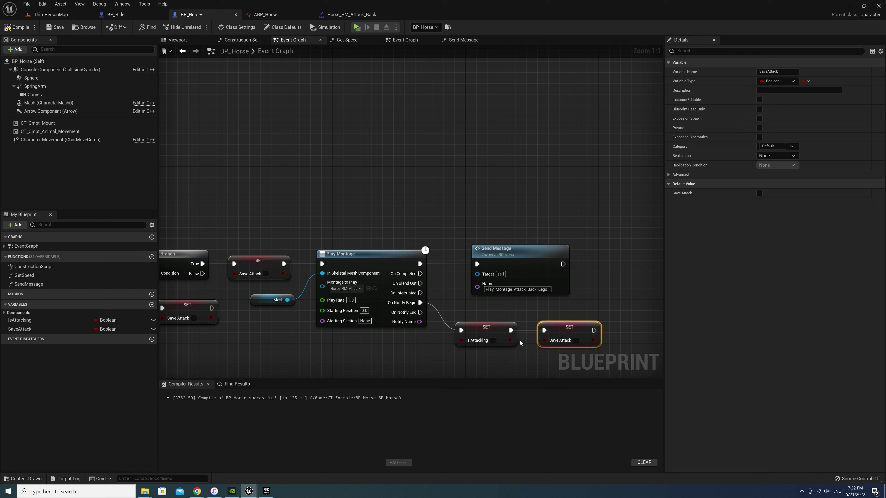
pyautogui.click(549, 307)
pyautogui.moveTo(321, 285); pyautogui.dragTo(501, 233, button='right')
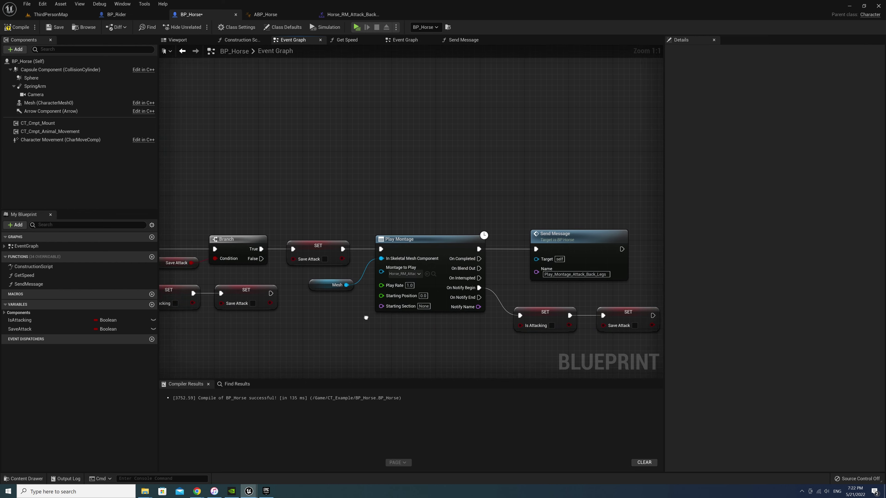
pyautogui.click(21, 27)
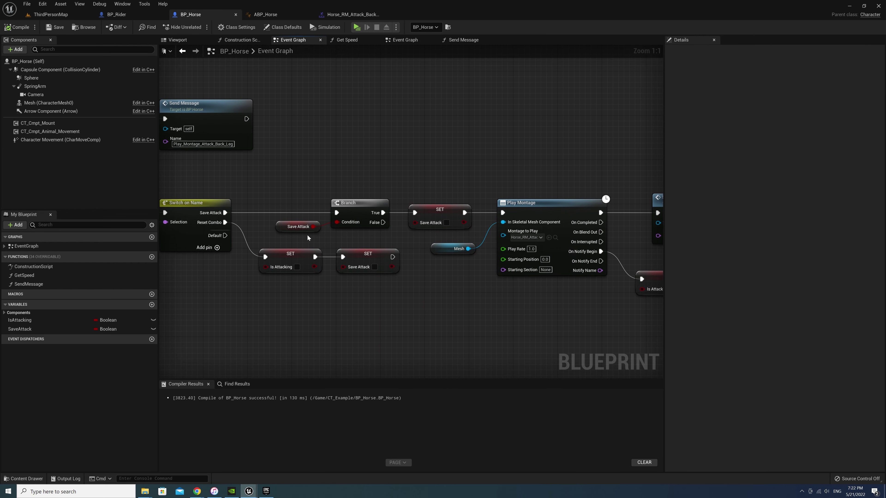
pyautogui.click(356, 30)
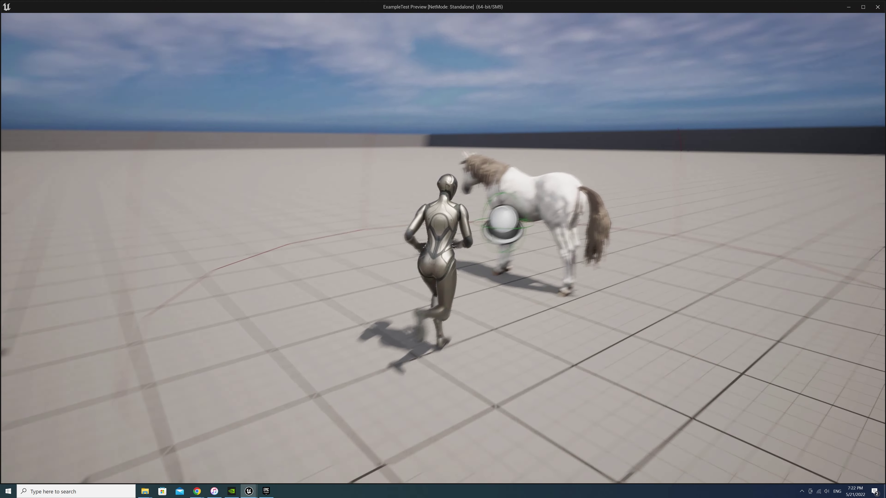
pyautogui.press('e')
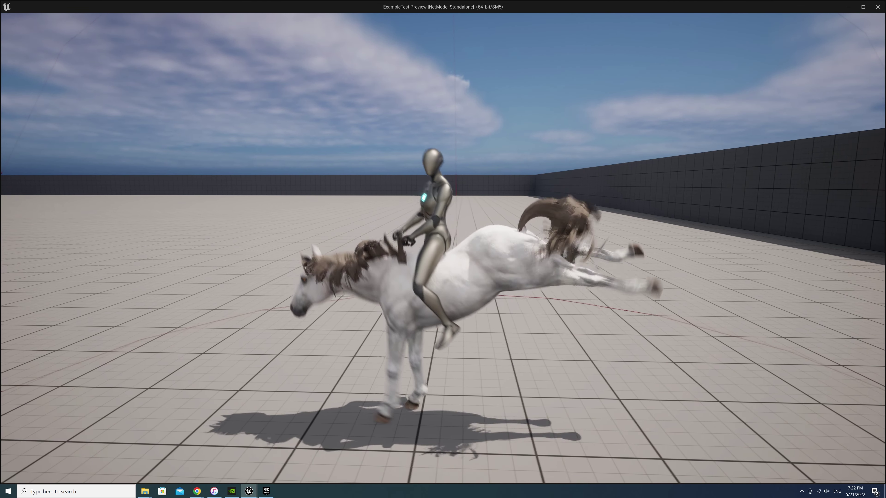
pyautogui.press('Escape')
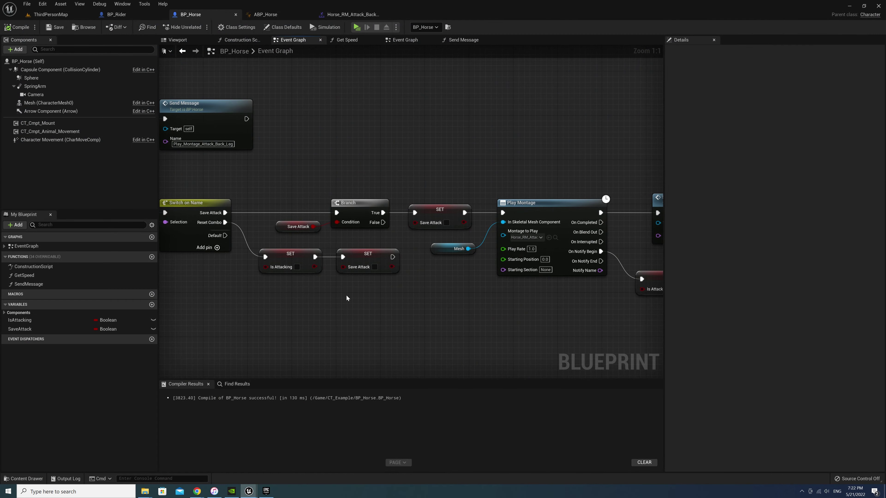
# Wrap the lower back-legs node chain in a comment titled Attack Back.
pyautogui.scroll(-2, 349, 321)
pyautogui.scroll(-1, 367, 329)
pyautogui.scroll(-1, 373, 333)
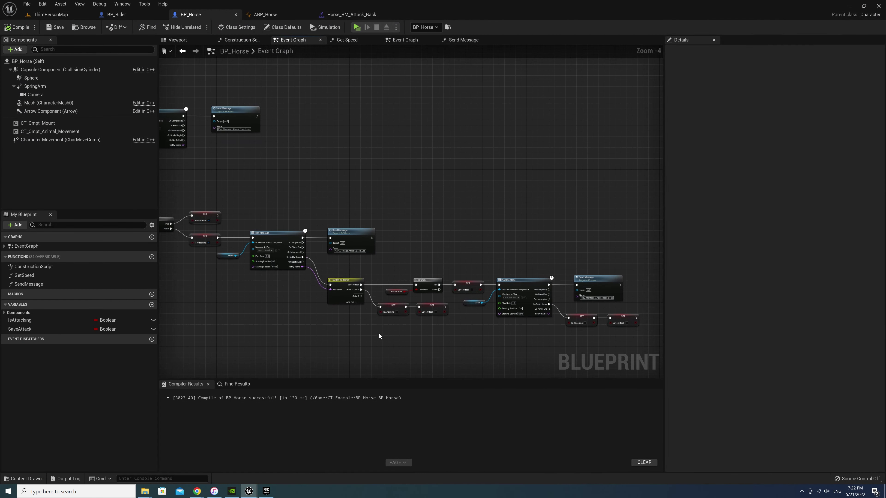
pyautogui.moveTo(344, 272); pyautogui.dragTo(609, 335)
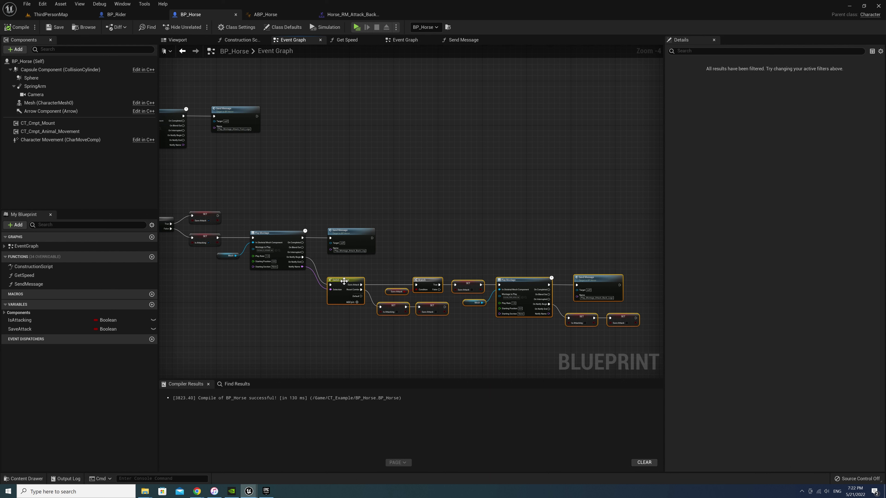
pyautogui.moveTo(344, 281); pyautogui.dragTo(345, 270)
pyautogui.moveTo(274, 302); pyautogui.dragTo(341, 311, button='right')
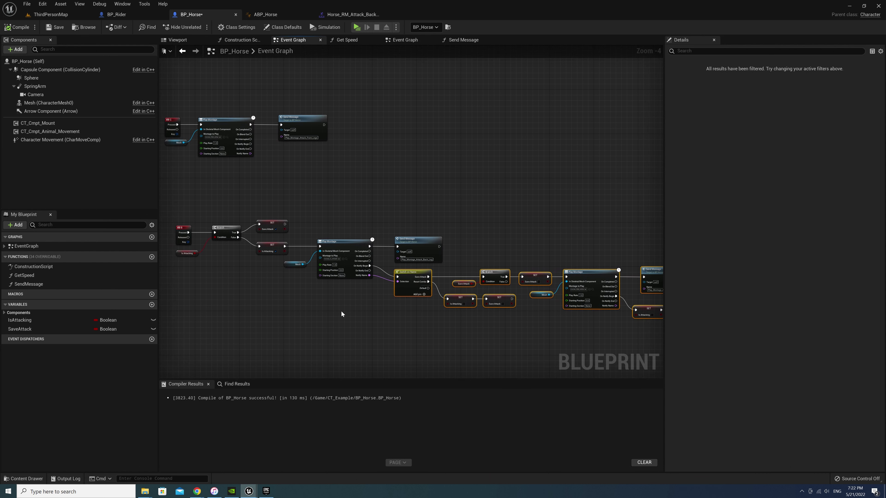
pyautogui.scroll(-2, 341, 311)
pyautogui.moveTo(247, 258); pyautogui.dragTo(547, 336)
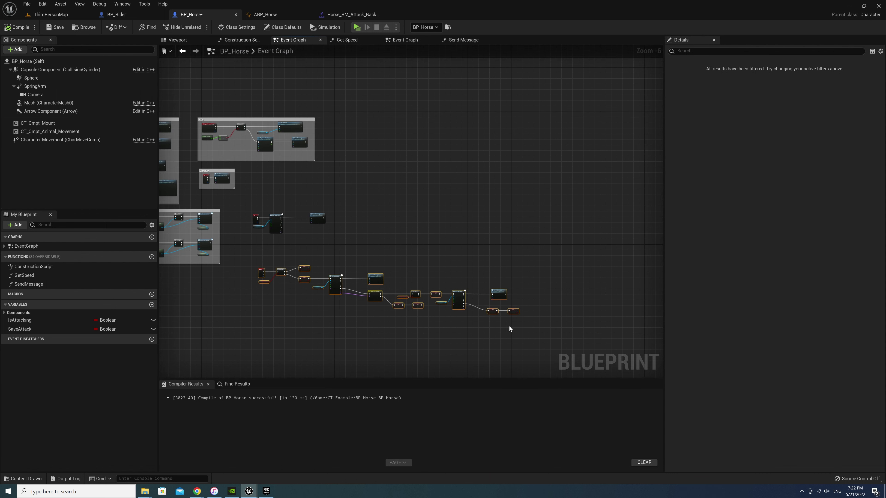
pyautogui.press('c')
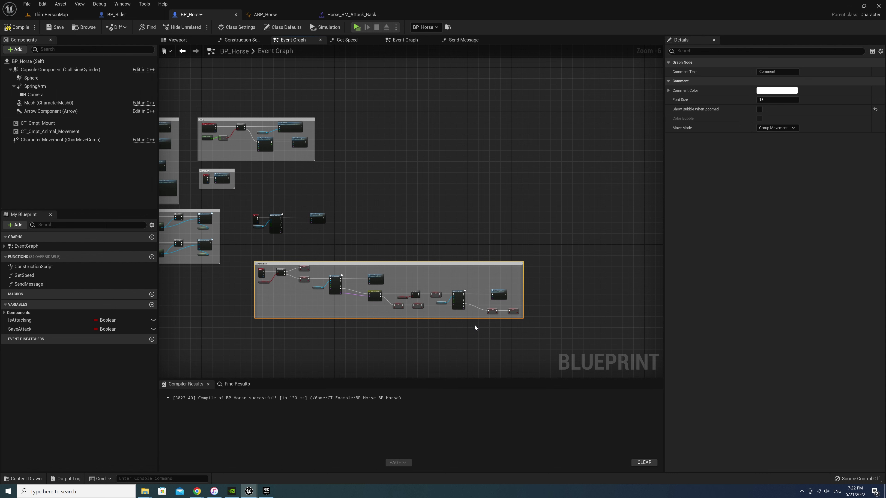
pyautogui.press('Return')
# Group the G key, Play Montage and Send Message nodes in an Attack Front comment.
pyautogui.scroll(2, 315, 240)
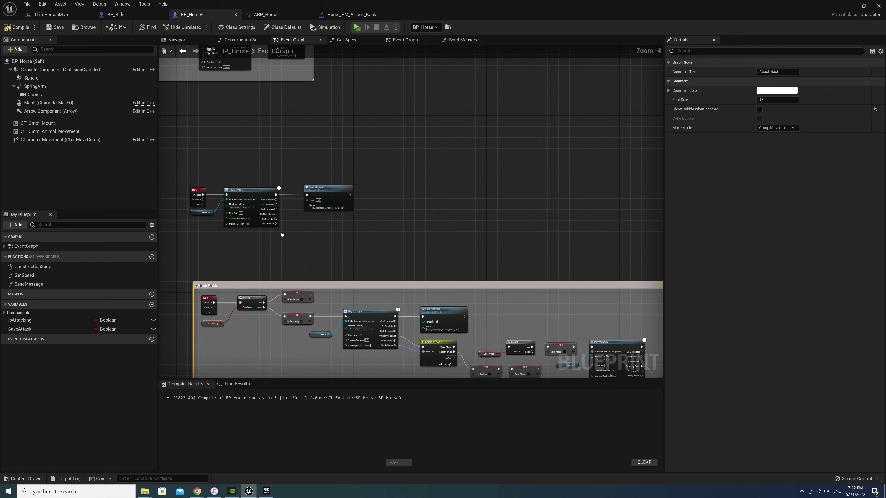
pyautogui.scroll(3, 281, 235)
pyautogui.moveTo(207, 125); pyautogui.dragTo(624, 309)
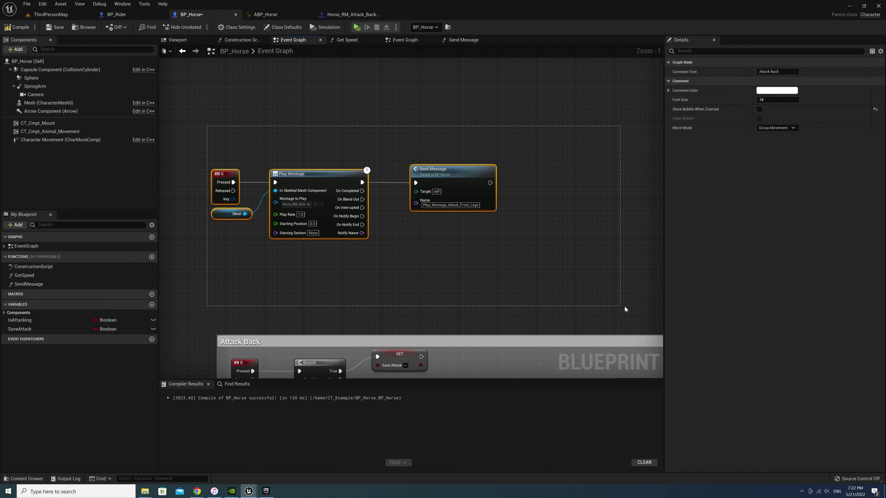
pyautogui.press('c')
pyautogui.write('Attack Fro')
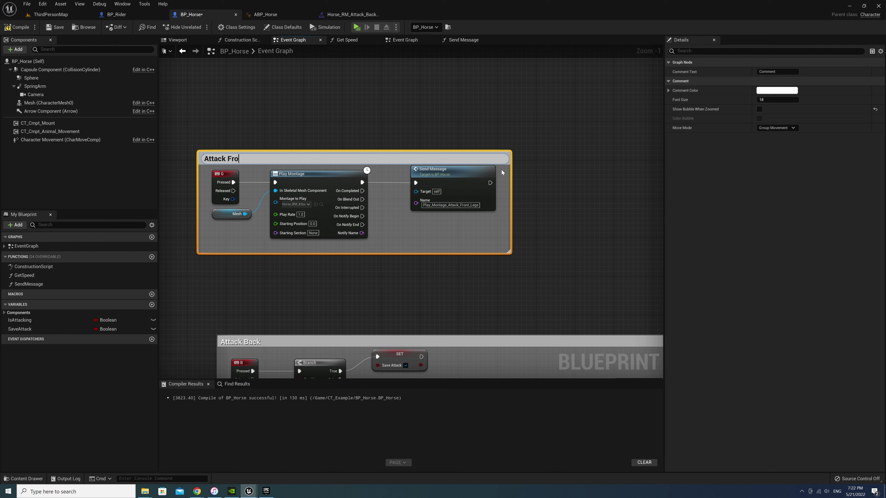
pyautogui.write('nt')
pyautogui.press('Return')
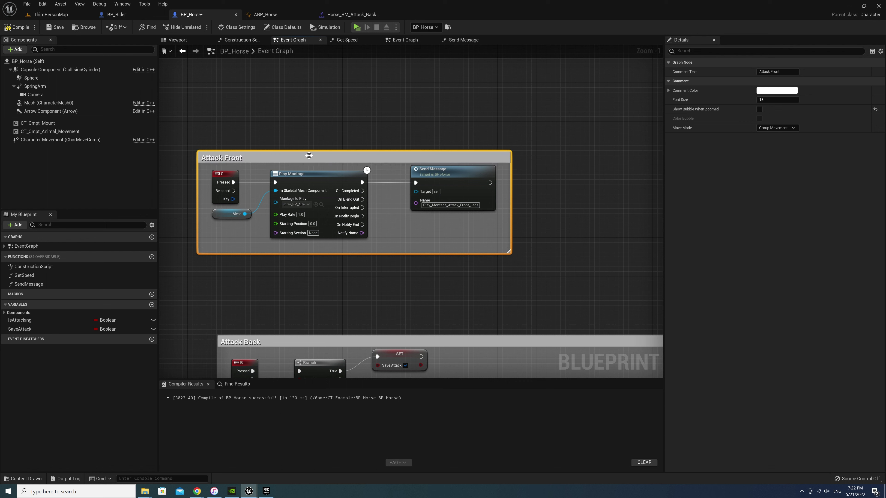
pyautogui.moveTo(309, 155); pyautogui.dragTo(328, 170)
# Widen the Attack Front comment and shift the Play Montage, Mesh and Send Message nodes right.
pyautogui.click(439, 255)
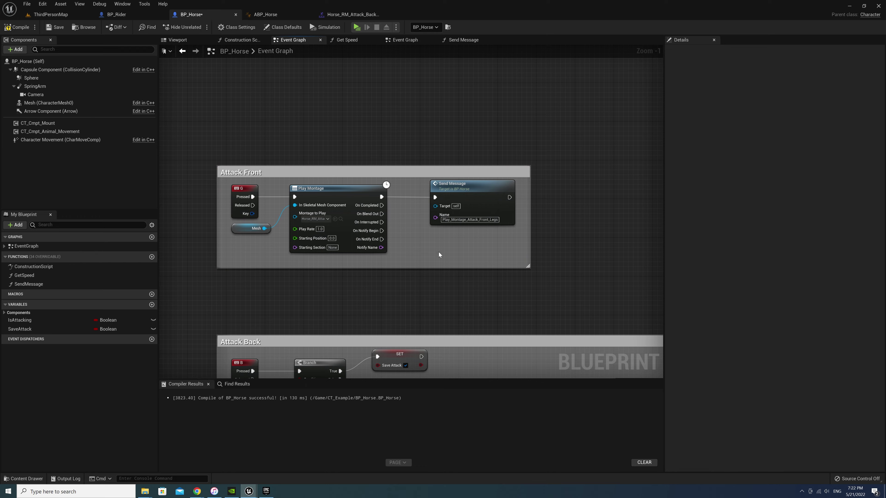
pyautogui.moveTo(438, 255); pyautogui.dragTo(440, 169, button='right')
pyautogui.moveTo(273, 130); pyautogui.dragTo(265, 167, button='right')
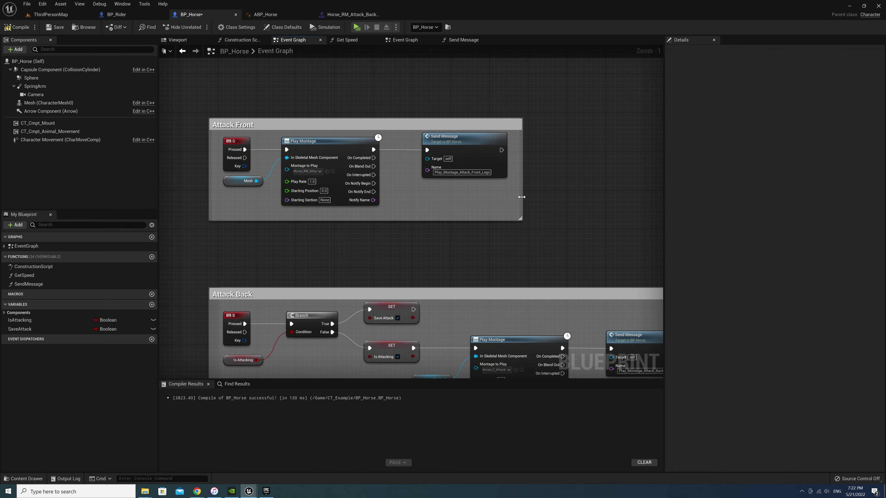
pyautogui.moveTo(520, 218); pyautogui.dragTo(759, 208)
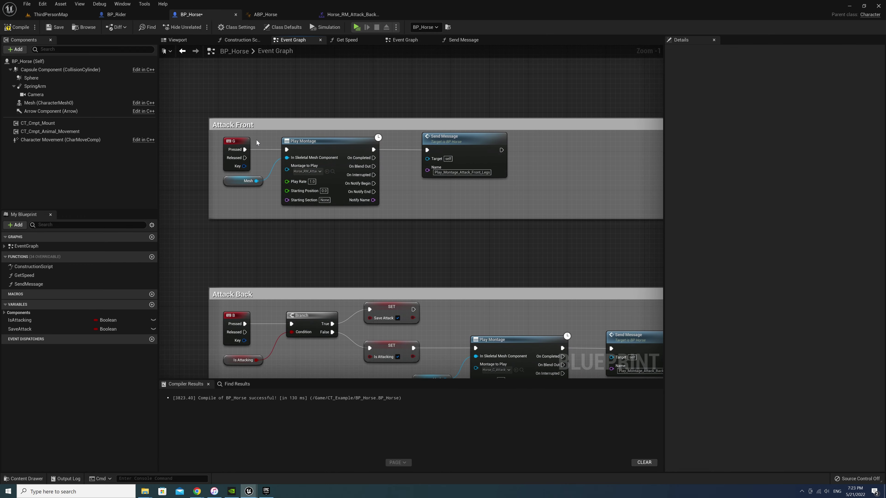
pyautogui.moveTo(257, 142); pyautogui.dragTo(450, 195)
pyautogui.moveTo(308, 144); pyautogui.dragTo(414, 144)
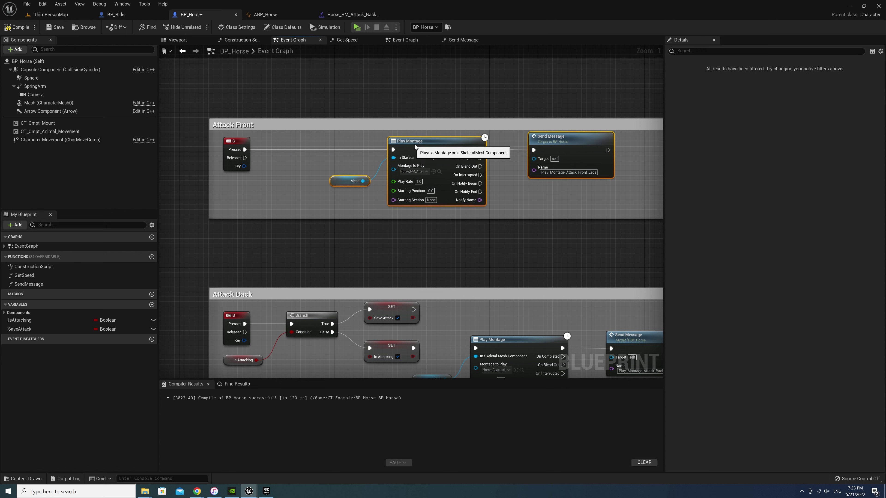
pyautogui.click(314, 227)
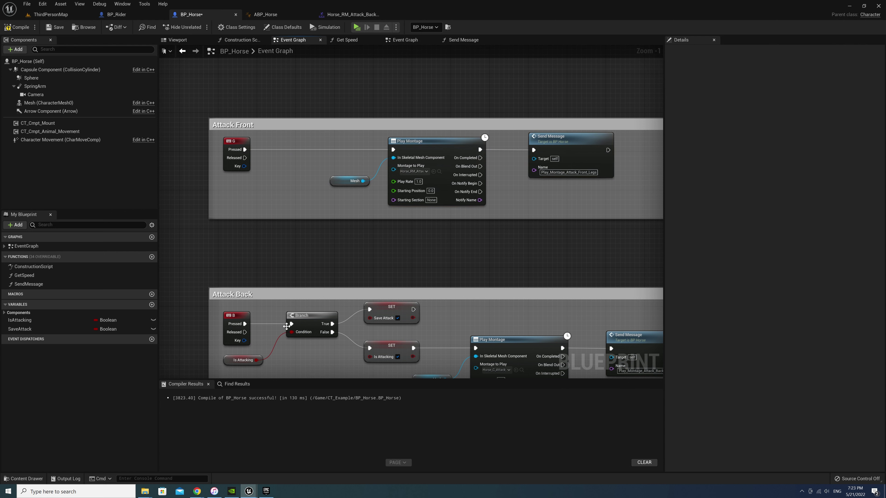
# Paste copies of Branch and Is Attacking, wire G Pressed into the Branch, and browse to the montage.
pyautogui.hotkey('ctrl', 'c')
pyautogui.hotkey('ctrl', 'v')
pyautogui.moveTo(307, 161); pyautogui.dragTo(298, 142)
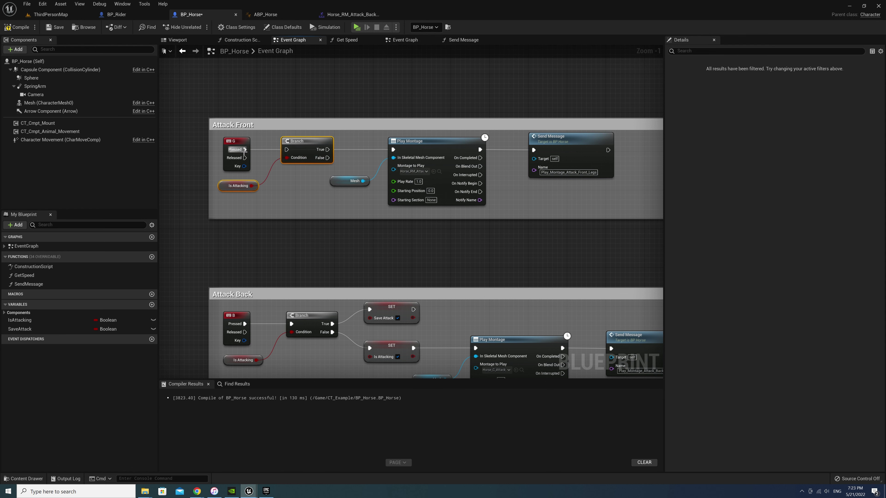
pyautogui.moveTo(245, 149); pyautogui.dragTo(393, 152)
pyautogui.click(518, 195)
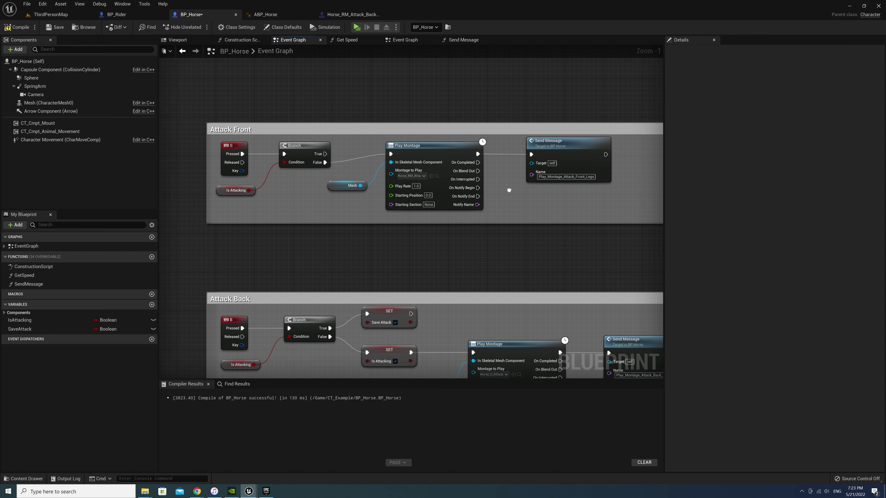
pyautogui.moveTo(427, 173); pyautogui.dragTo(400, 206, button='right')
pyautogui.click(411, 204)
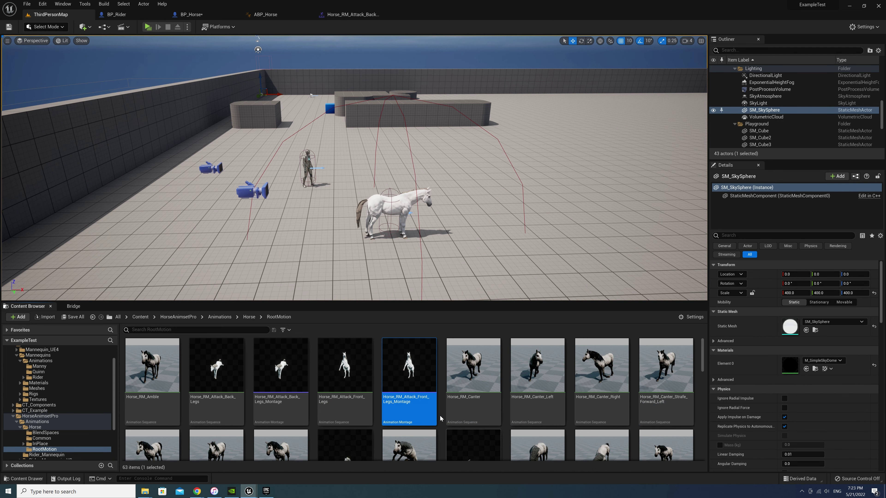
# Add a montage notify at frame 51 in Horse_RM_Attack_Front_Legs_Montage, then return to BP_Horse.
pyautogui.doubleClick(411, 367)
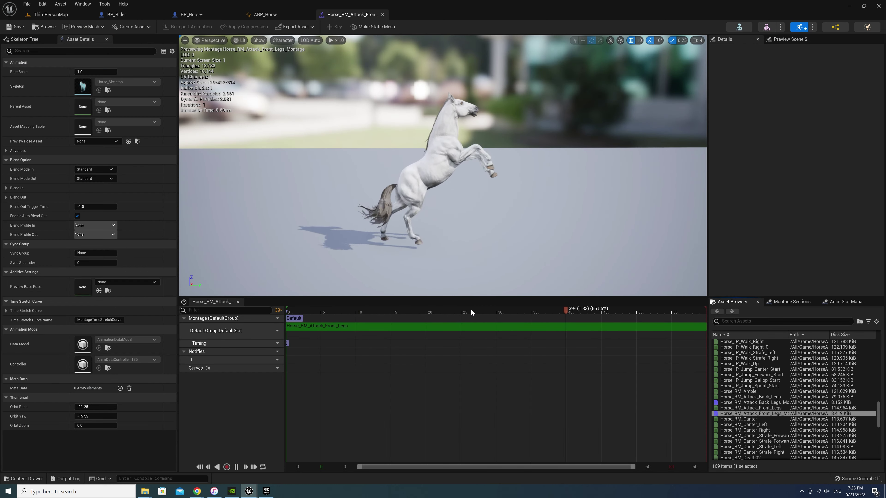
pyautogui.moveTo(586, 313); pyautogui.dragTo(646, 322)
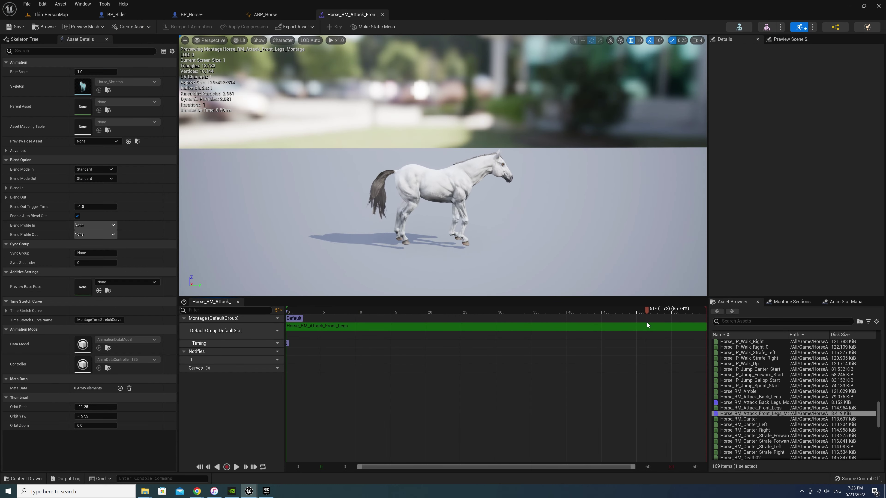
pyautogui.rightClick(646, 361)
pyautogui.moveTo(671, 374)
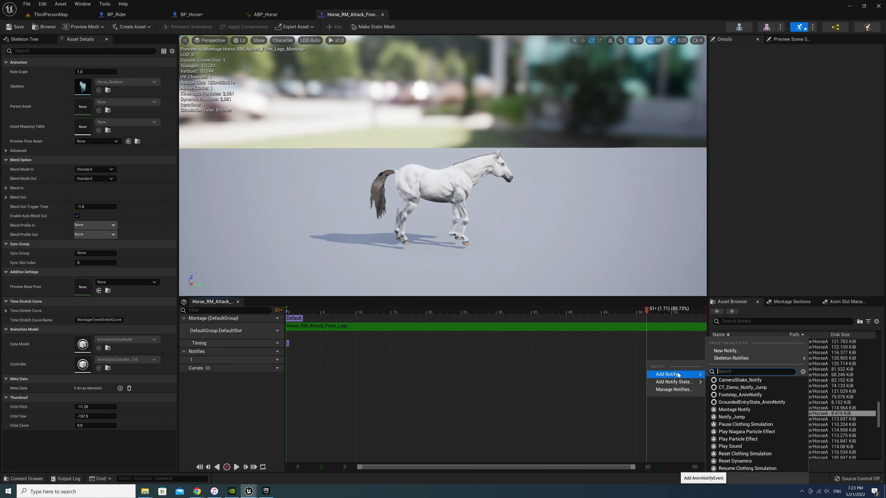
pyautogui.click(760, 410)
pyautogui.click(651, 360)
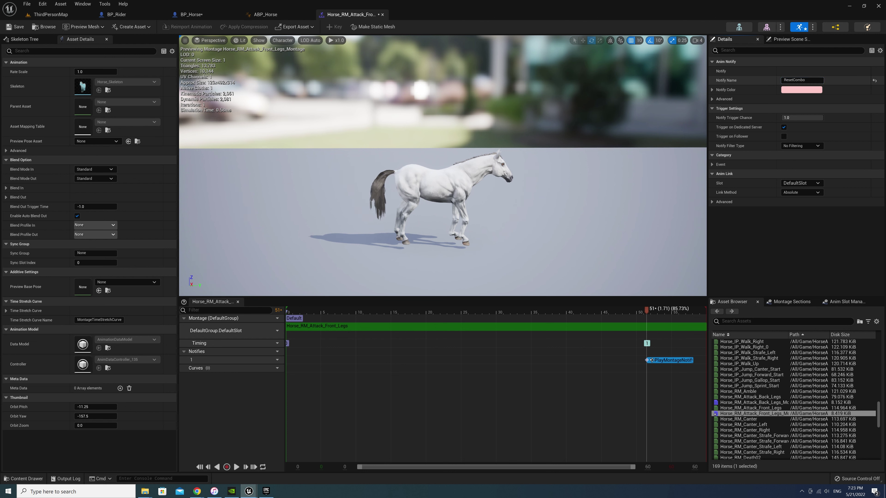
pyautogui.click(209, 17)
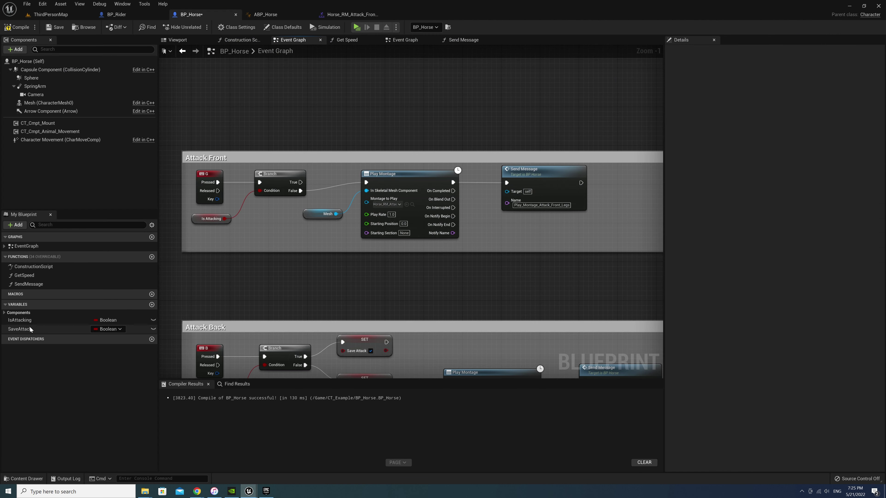
# Create the IsFrontAttacking Boolean and OR its getter with Is Attacking into the Branch Condition.
pyautogui.click(152, 304)
pyautogui.write('IsFrontAttack')
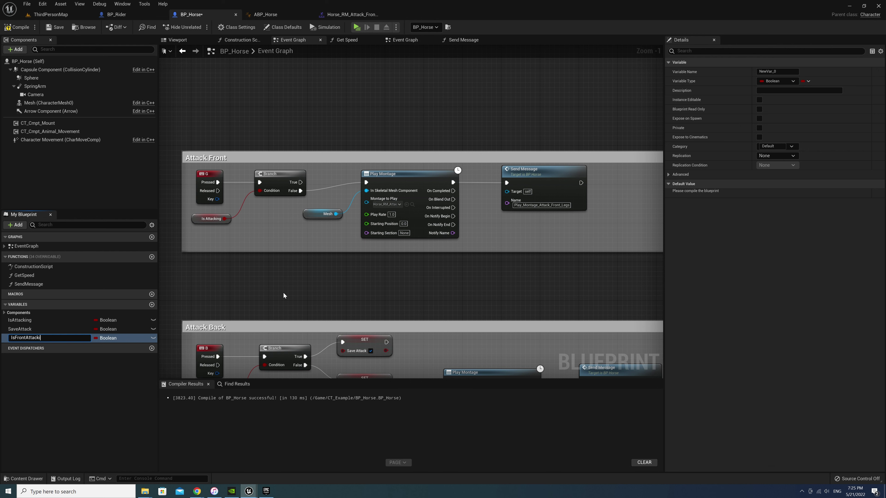
pyautogui.write('ng')
pyautogui.press('Return')
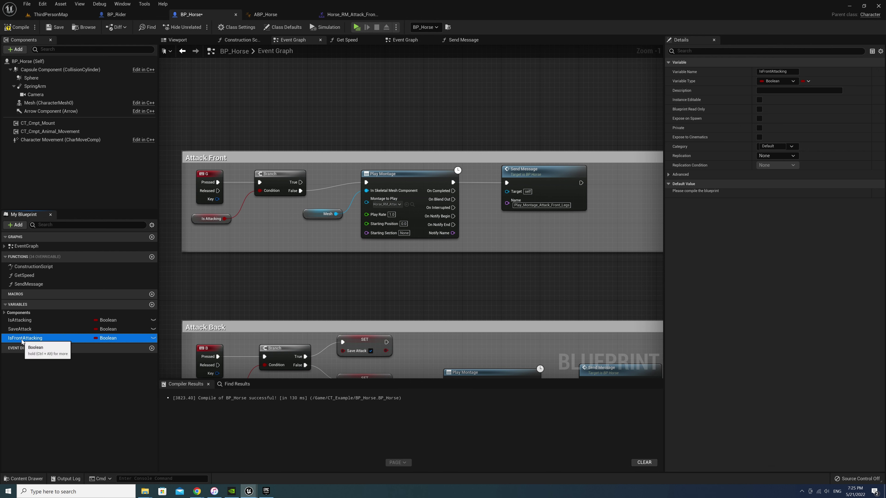
pyautogui.keyDown('ctrl'); pyautogui.moveTo(22, 338); pyautogui.dragTo(244, 226); pyautogui.keyUp('ctrl')
pyautogui.click(212, 242)
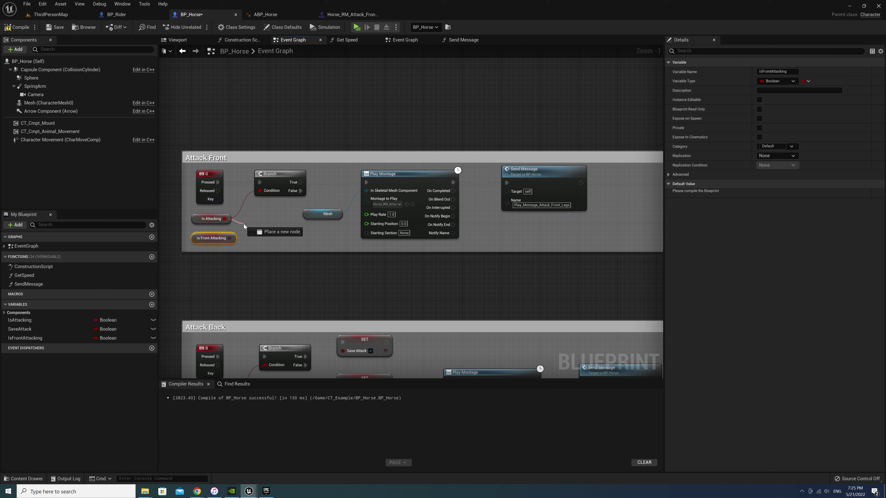
pyautogui.write('or')
pyautogui.press('Return')
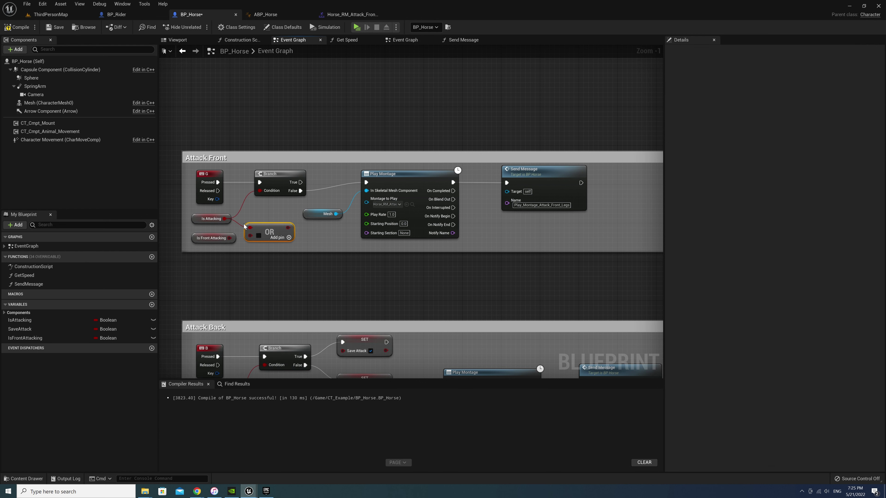
pyautogui.moveTo(230, 238)
pyautogui.mouseDown()
pyautogui.moveTo(263, 224)
pyautogui.moveTo(259, 190)
pyautogui.mouseUp()
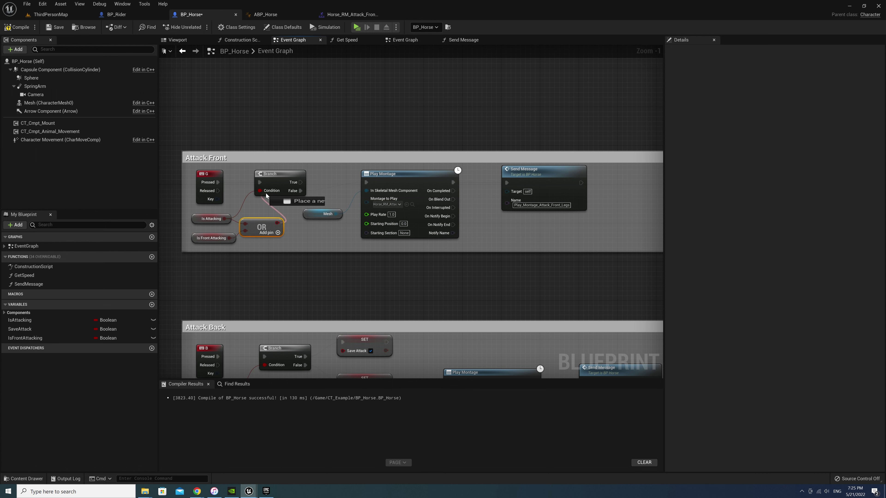
pyautogui.moveTo(321, 213); pyautogui.dragTo(243, 239, button='right')
pyautogui.click(243, 202)
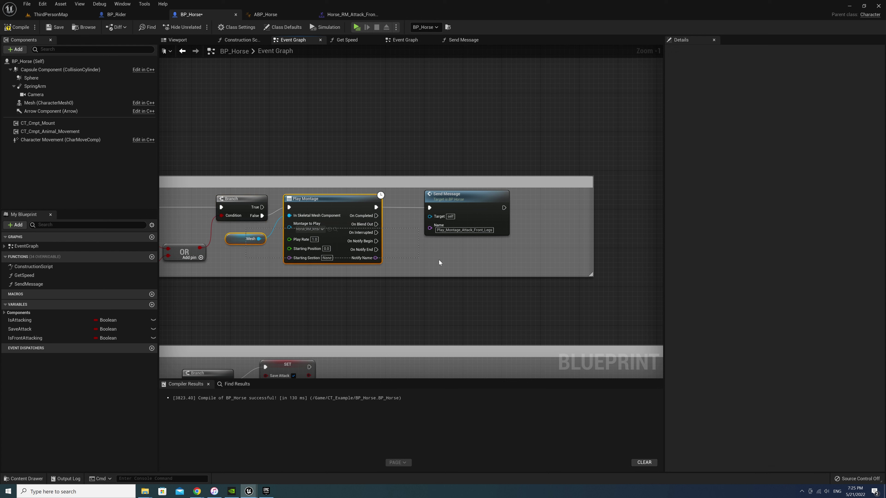
# Insert a SET IsFrontAttacking = true between the Branch and Play Montage, realigning the nodes.
pyautogui.moveTo(247, 230); pyautogui.dragTo(427, 204)
pyautogui.moveTo(331, 204); pyautogui.dragTo(433, 209)
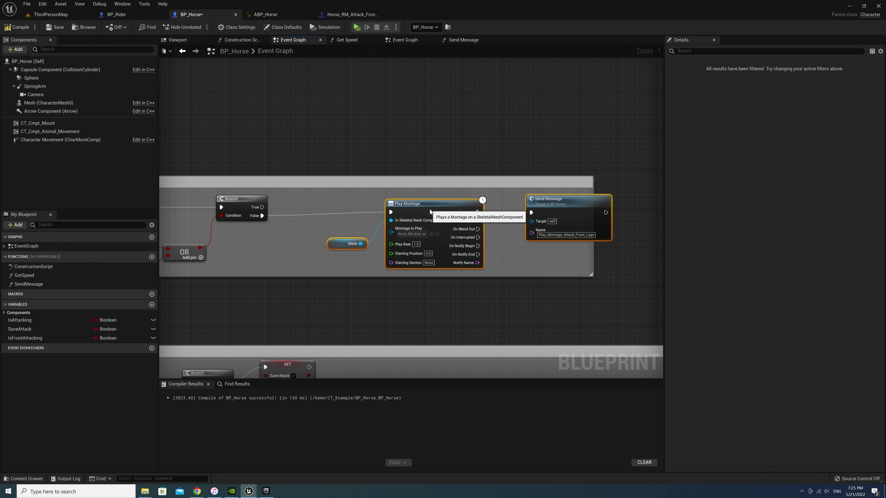
pyautogui.moveTo(25, 338)
pyautogui.mouseDown()
pyautogui.moveTo(245, 244)
pyautogui.moveTo(283, 201)
pyautogui.moveTo(290, 209)
pyautogui.mouseUp()
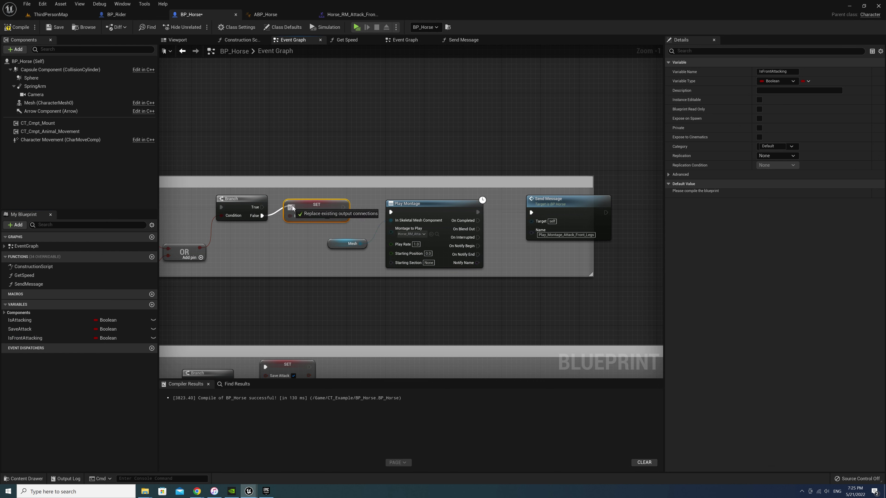
pyautogui.moveTo(343, 207); pyautogui.dragTo(391, 210)
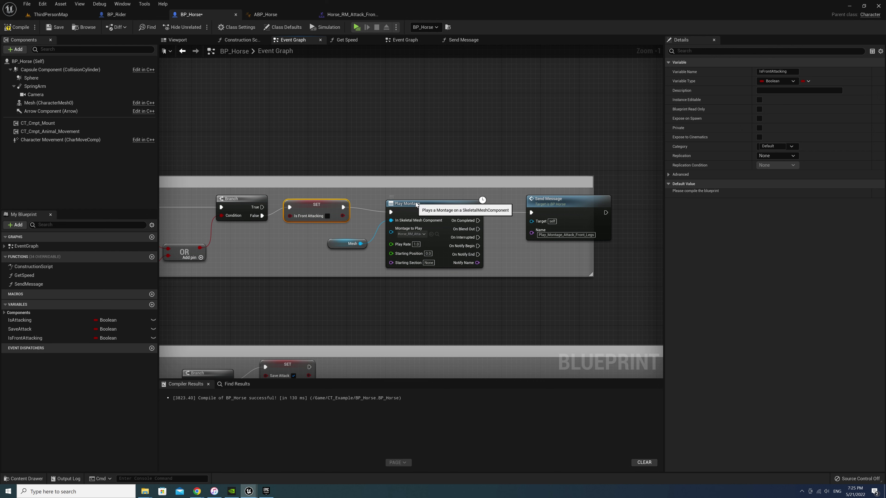
pyautogui.moveTo(407, 208); pyautogui.dragTo(402, 206)
pyautogui.click(327, 215)
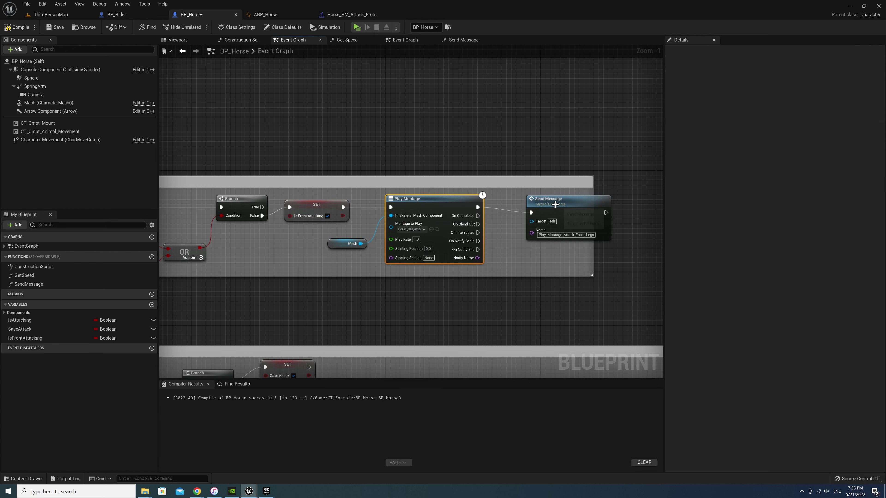
pyautogui.moveTo(555, 208); pyautogui.dragTo(553, 201)
pyautogui.moveTo(590, 274); pyautogui.dragTo(639, 274)
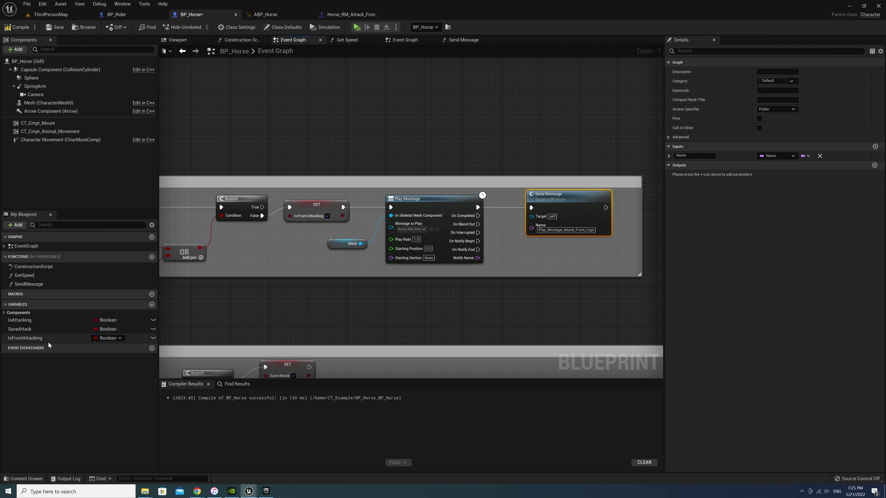
# Add a SET IsFrontAttacking = false driven by the montage's On Notify Begin.
pyautogui.moveTo(19, 340)
pyautogui.mouseDown()
pyautogui.moveTo(503, 252)
pyautogui.moveTo(551, 252)
pyautogui.mouseUp()
pyautogui.click(523, 268)
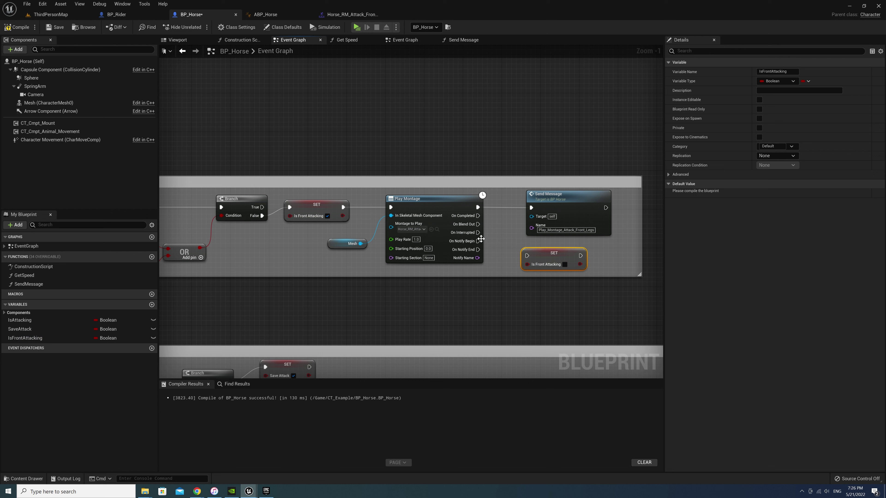
pyautogui.moveTo(477, 241)
pyautogui.mouseDown()
pyautogui.moveTo(529, 257)
pyautogui.moveTo(545, 249)
pyautogui.mouseUp()
pyautogui.click(533, 249)
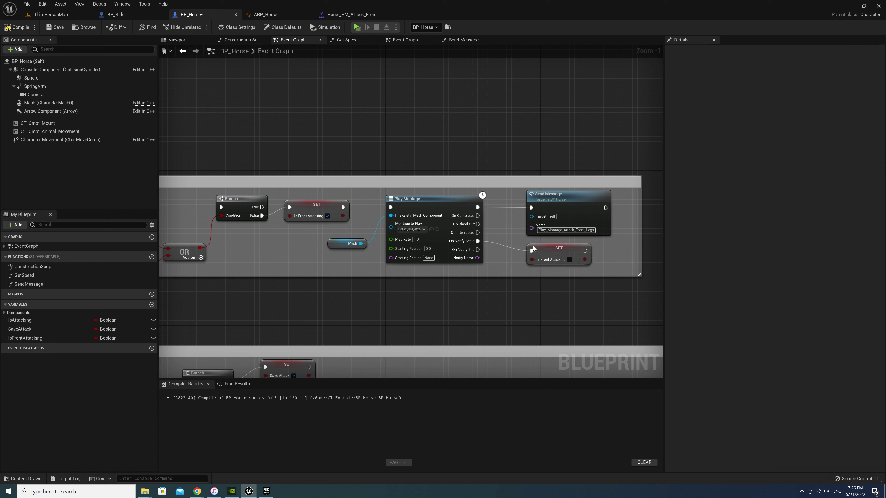
pyautogui.moveTo(479, 313); pyautogui.dragTo(460, 265, button='right')
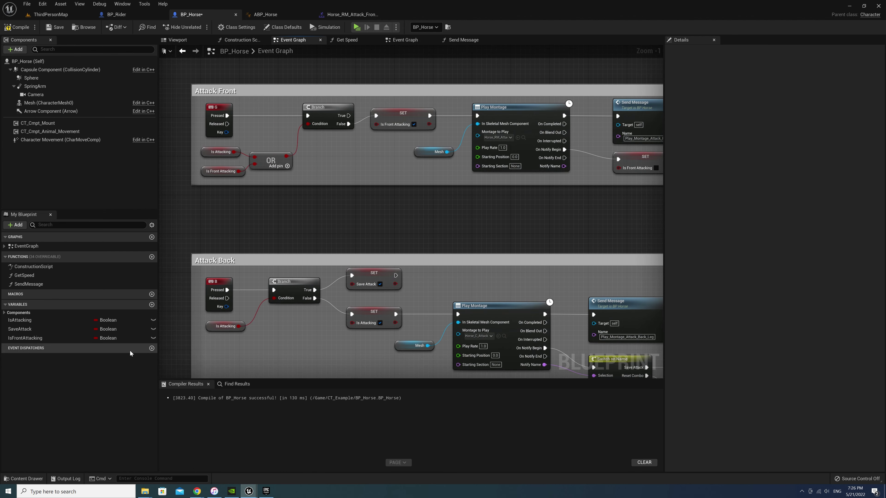
# Add an Is Front Attacking getter feeding a new Branch, and widen the Attack Back comment.
pyautogui.moveTo(25, 339); pyautogui.dragTo(204, 341)
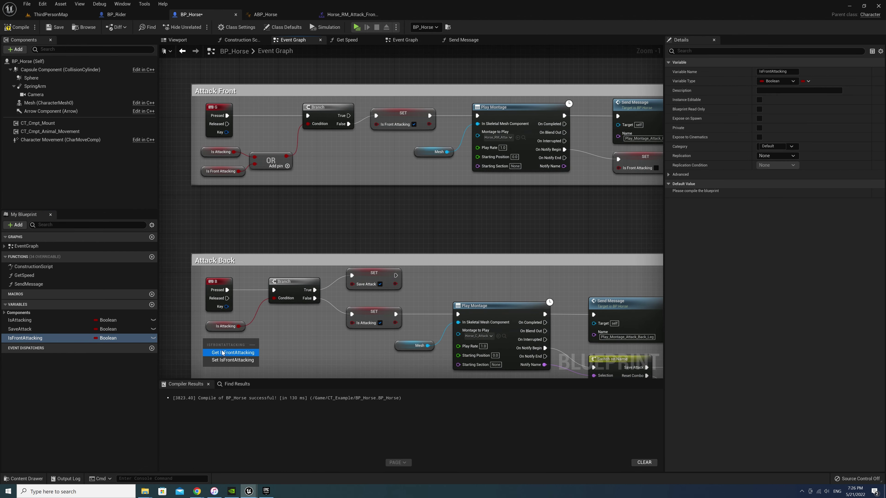
pyautogui.click(240, 346)
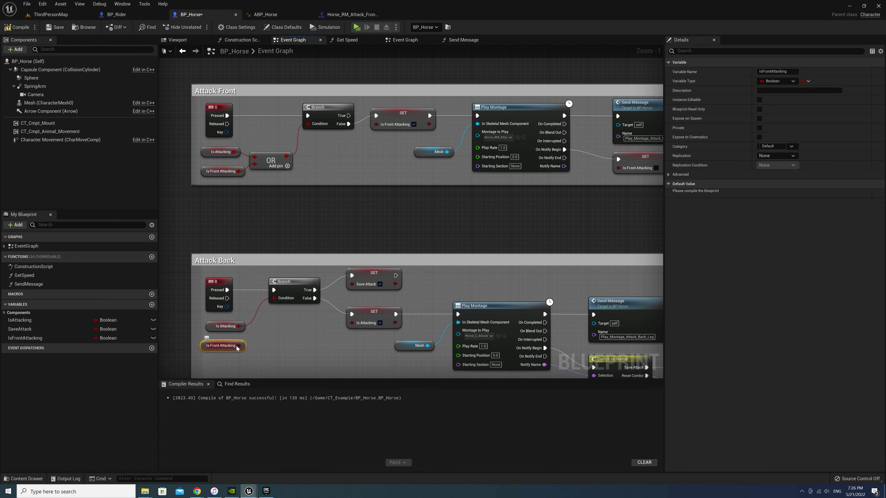
pyautogui.moveTo(239, 346); pyautogui.dragTo(288, 320)
pyautogui.write('bra')
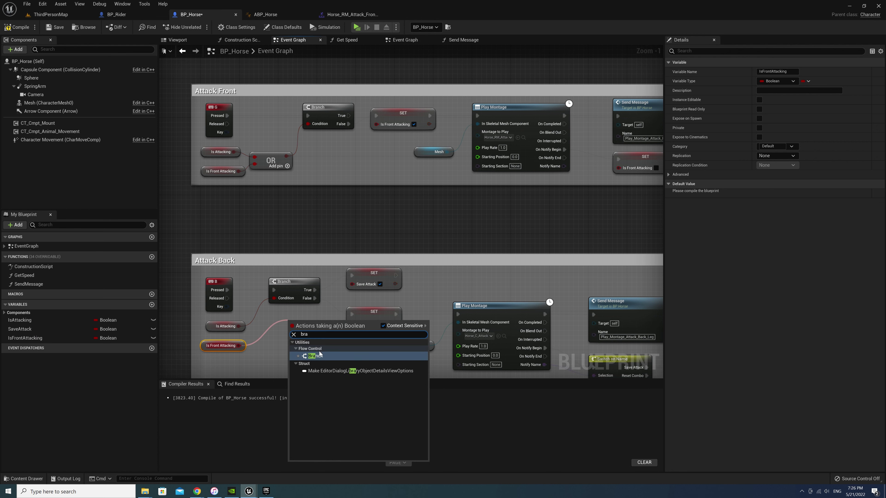
pyautogui.press('Return')
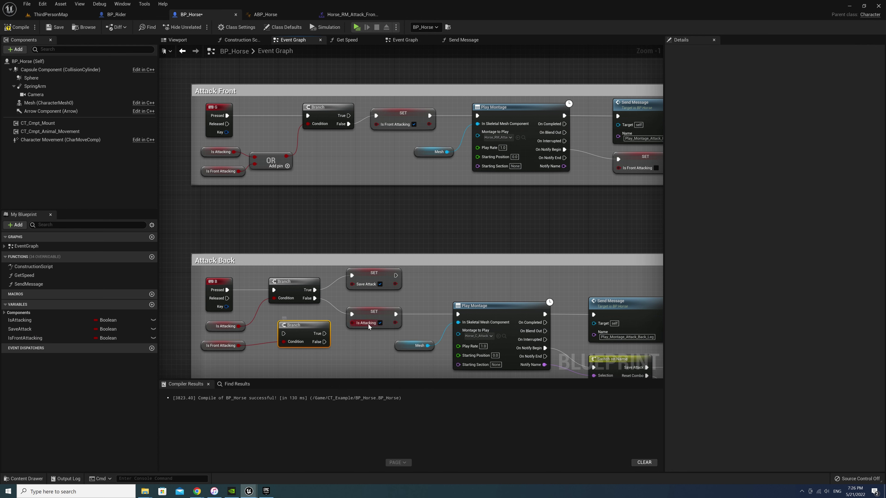
pyautogui.scroll(-2, 368, 324)
pyautogui.moveTo(381, 352); pyautogui.dragTo(301, 333, button='right')
pyautogui.scroll(-2, 335, 328)
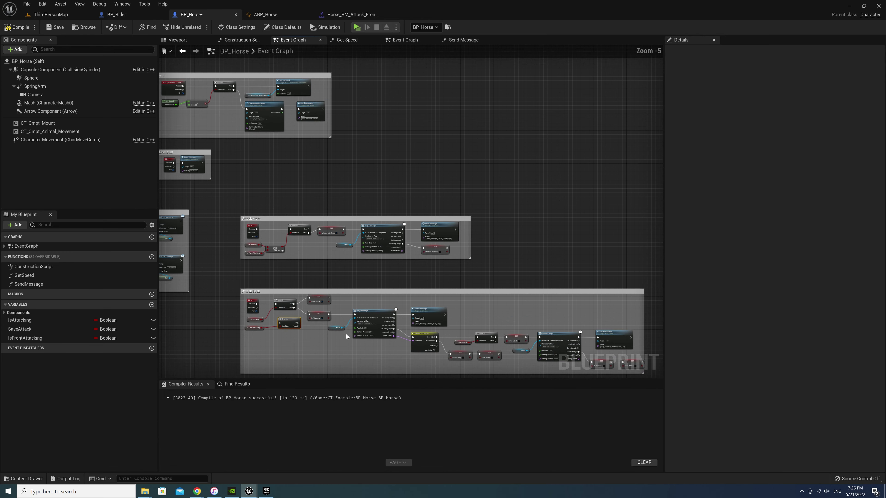
pyautogui.moveTo(556, 272); pyautogui.dragTo(643, 275)
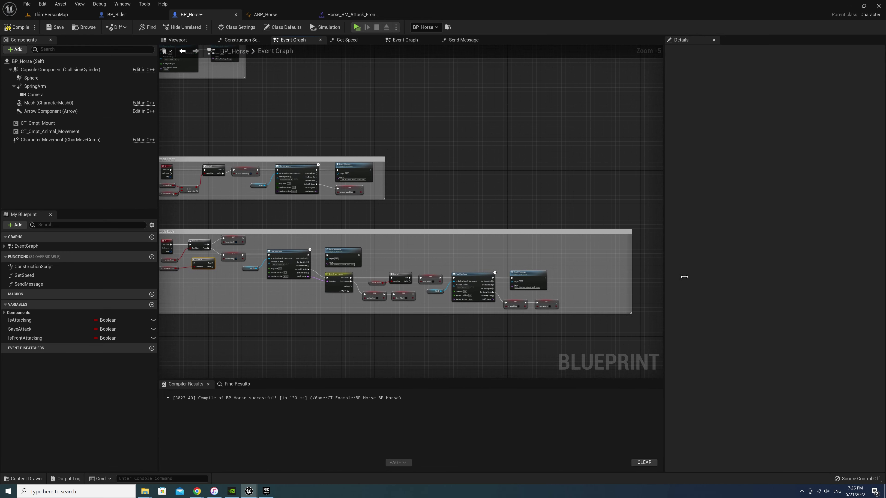
pyautogui.moveTo(256, 293); pyautogui.dragTo(400, 294, button='right')
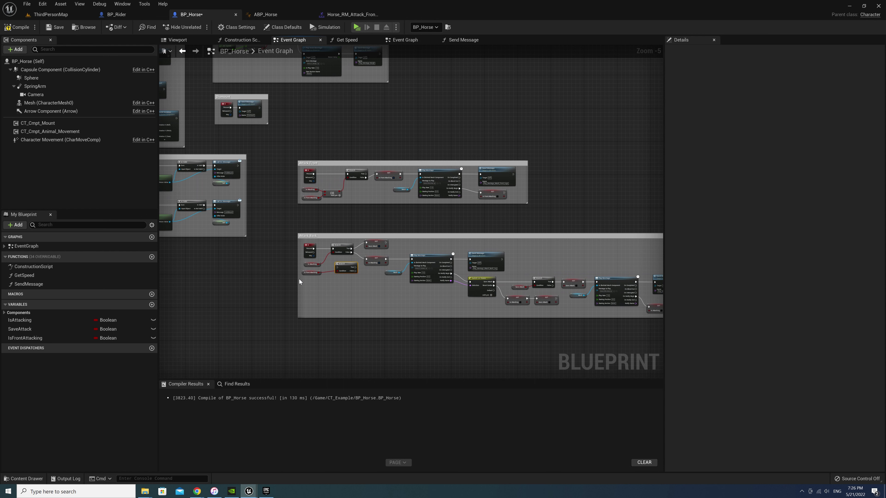
pyautogui.moveTo(299, 278); pyautogui.dragTo(244, 281)
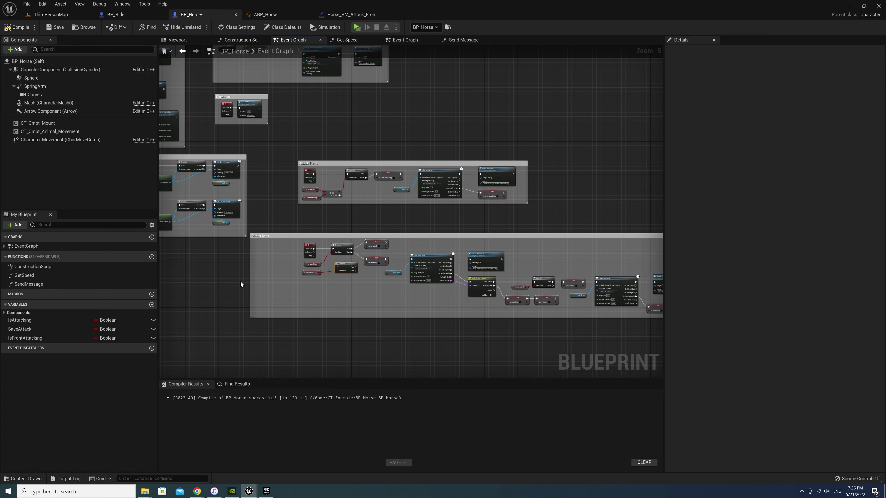
# Wire B Pressed into the new Branch and chain its True output into the old Branch.
pyautogui.scroll(2, 313, 290)
pyautogui.scroll(3, 314, 289)
pyautogui.moveTo(284, 174); pyautogui.dragTo(179, 169)
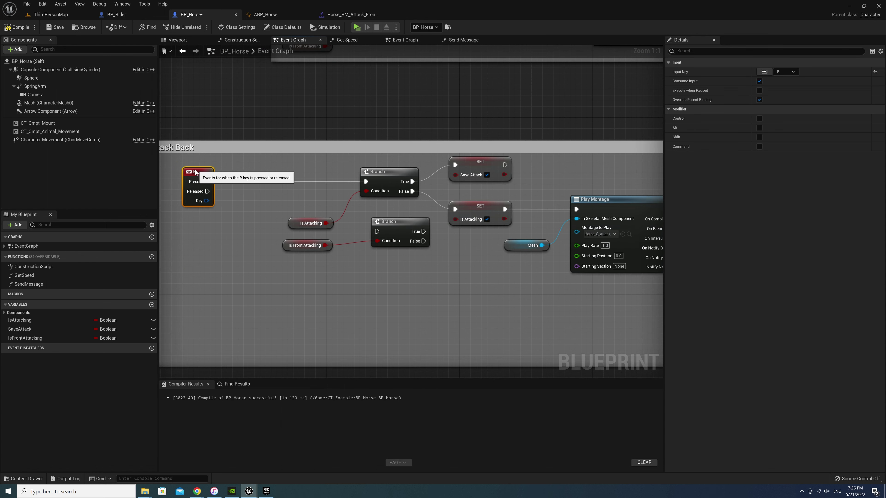
pyautogui.moveTo(424, 231); pyautogui.dragTo(366, 182)
pyautogui.moveTo(390, 221); pyautogui.dragTo(275, 180)
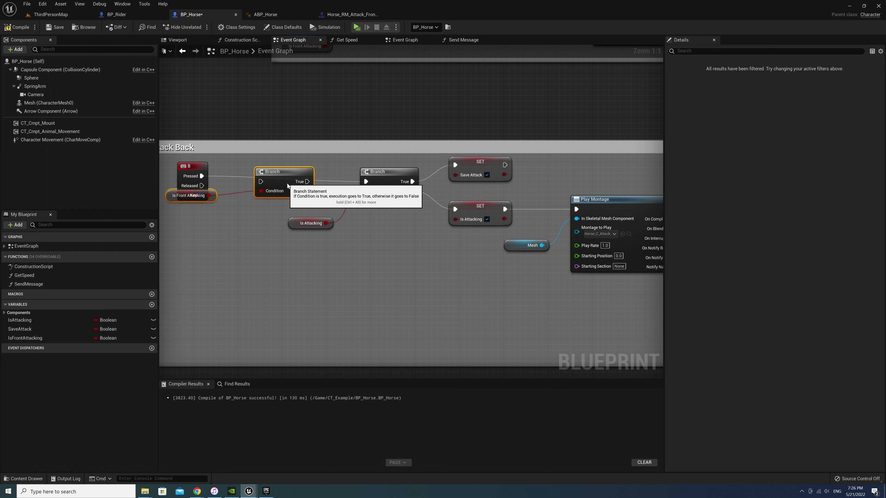
pyautogui.moveTo(202, 176); pyautogui.dragTo(257, 184)
pyautogui.moveTo(208, 177); pyautogui.dragTo(308, 227, button='right')
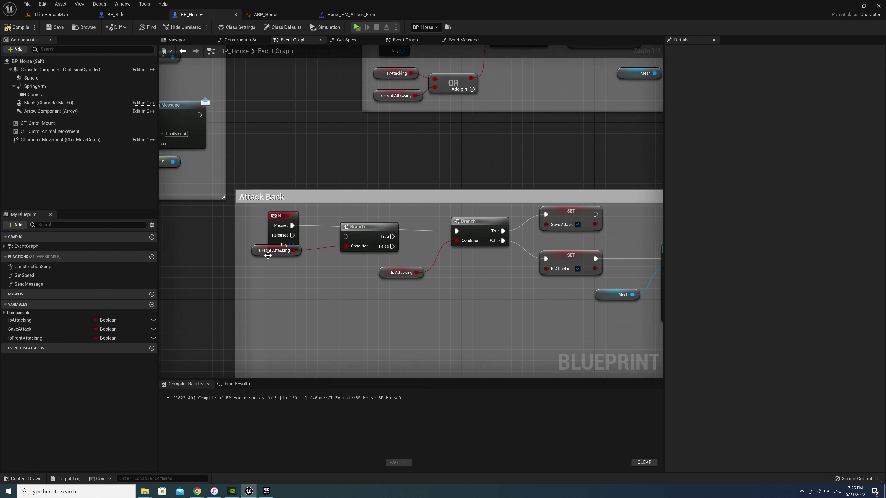
pyautogui.moveTo(270, 250); pyautogui.dragTo(276, 267)
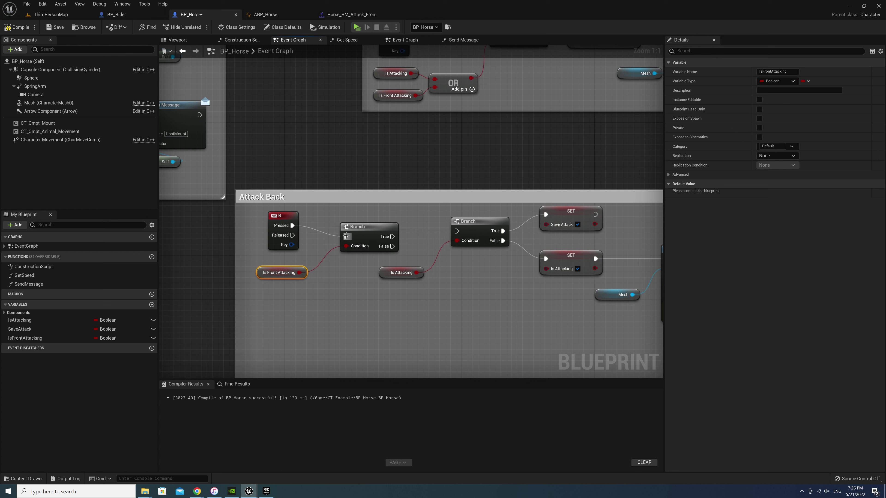
# Insert a NOT between Is Front Attacking and the new Branch Condition, then tidy the nodes.
pyautogui.moveTo(323, 276); pyautogui.dragTo(323, 276)
pyautogui.write('not b')
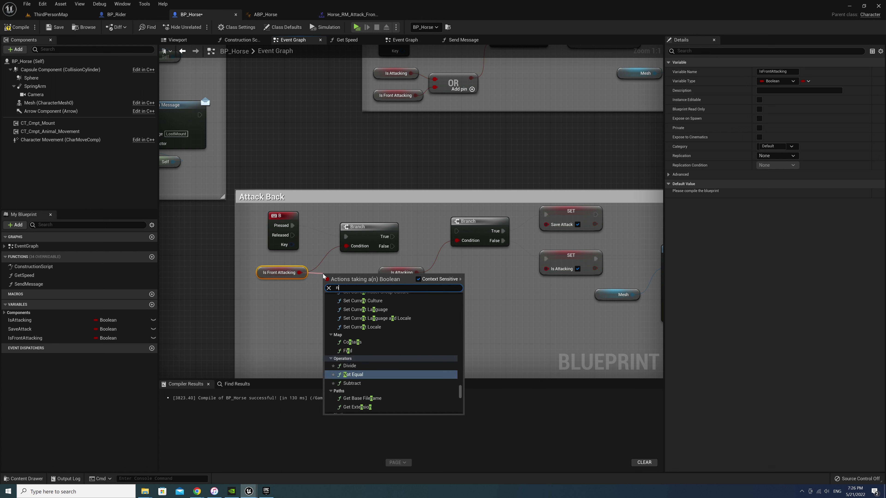
pyautogui.press('Return')
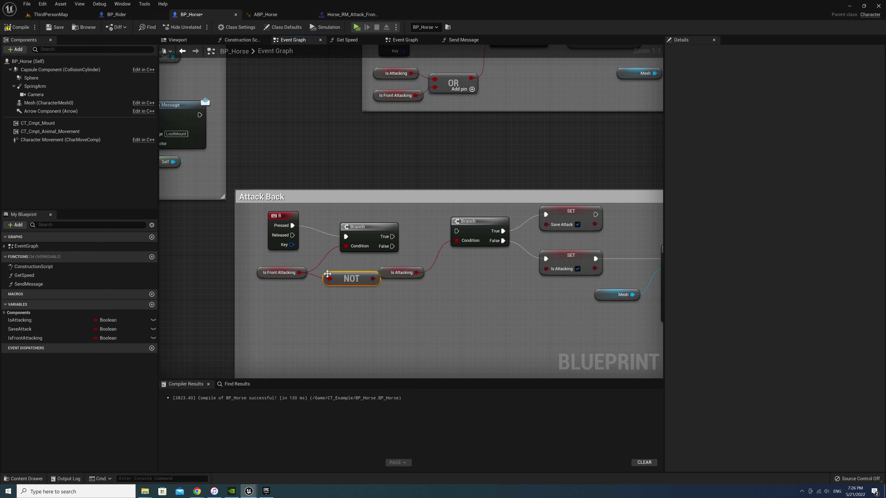
pyautogui.moveTo(373, 278); pyautogui.dragTo(346, 245)
pyautogui.moveTo(274, 273)
pyautogui.mouseDown()
pyautogui.moveTo(295, 290)
pyautogui.moveTo(375, 294)
pyautogui.mouseUp()
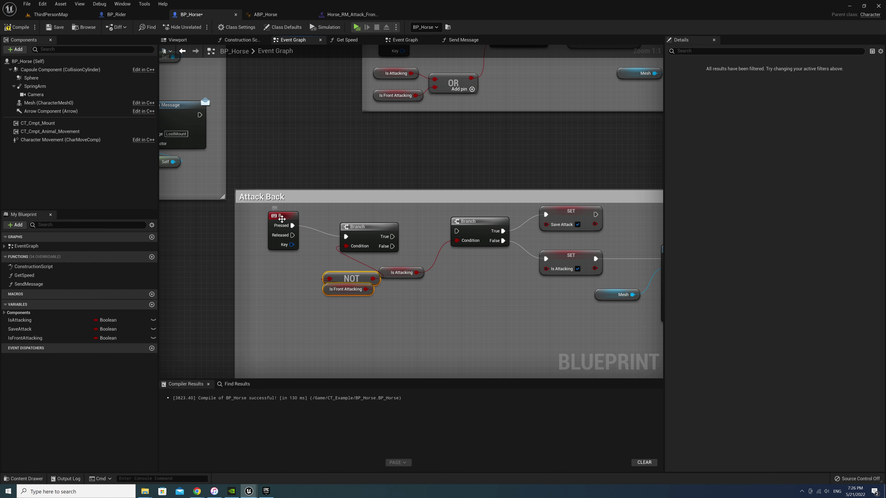
pyautogui.moveTo(281, 219); pyautogui.dragTo(286, 231)
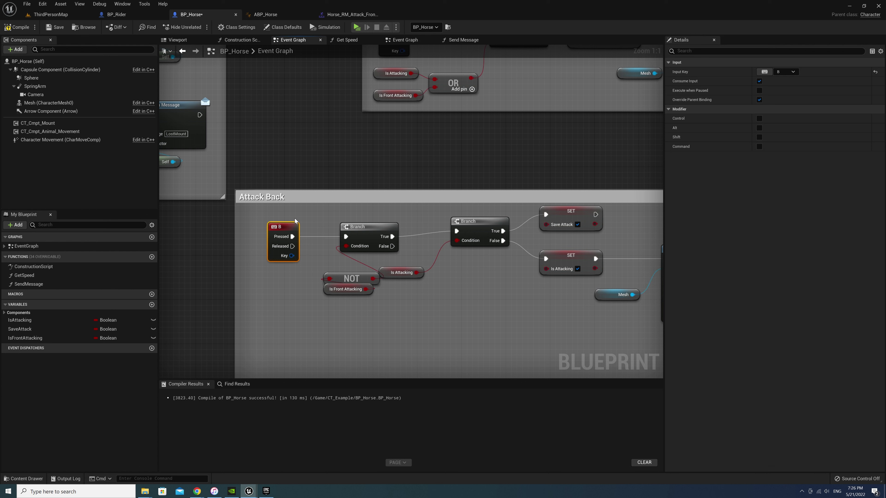
pyautogui.moveTo(364, 240); pyautogui.dragTo(365, 223)
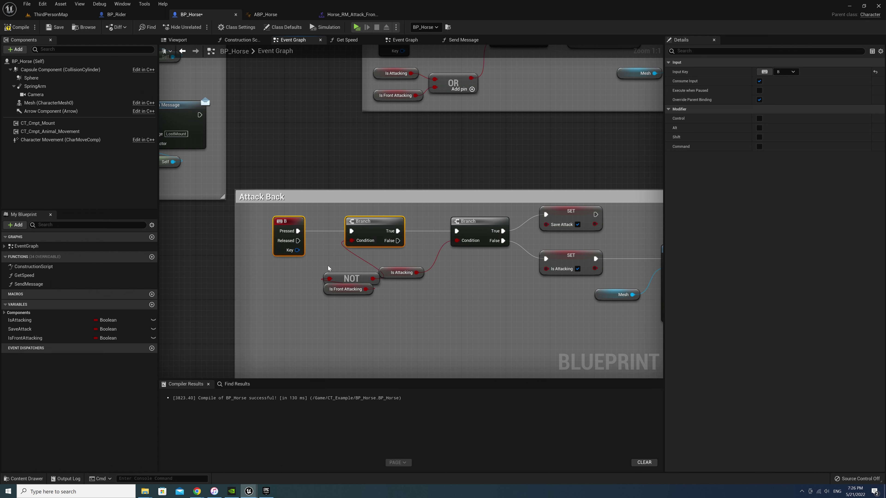
pyautogui.moveTo(328, 269)
pyautogui.mouseDown()
pyautogui.moveTo(351, 290)
pyautogui.moveTo(299, 284)
pyautogui.mouseUp()
pyautogui.click(301, 287)
pyautogui.click(402, 311)
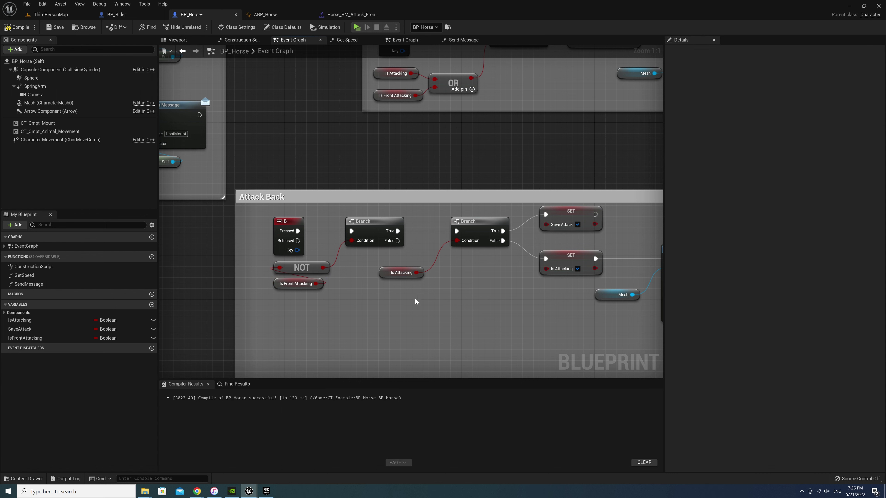
pyautogui.moveTo(425, 211); pyautogui.dragTo(313, 261, button='right')
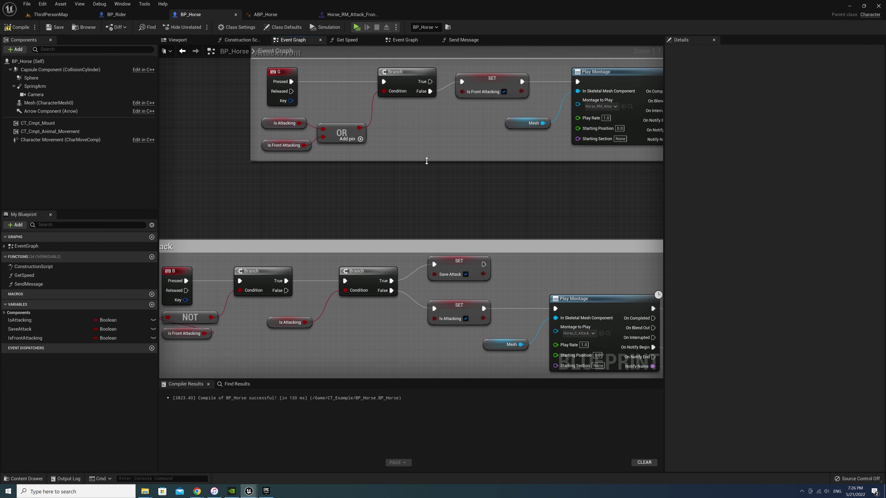
# Rewire the Attack Front Branch so its True output, not False, drives the SET node.
pyautogui.moveTo(543, 198); pyautogui.dragTo(437, 295, button='right')
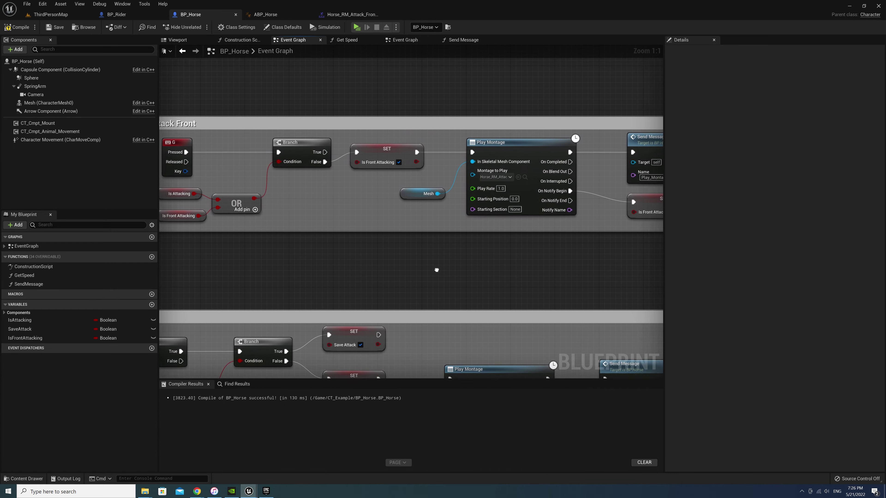
pyautogui.moveTo(323, 178); pyautogui.dragTo(355, 178)
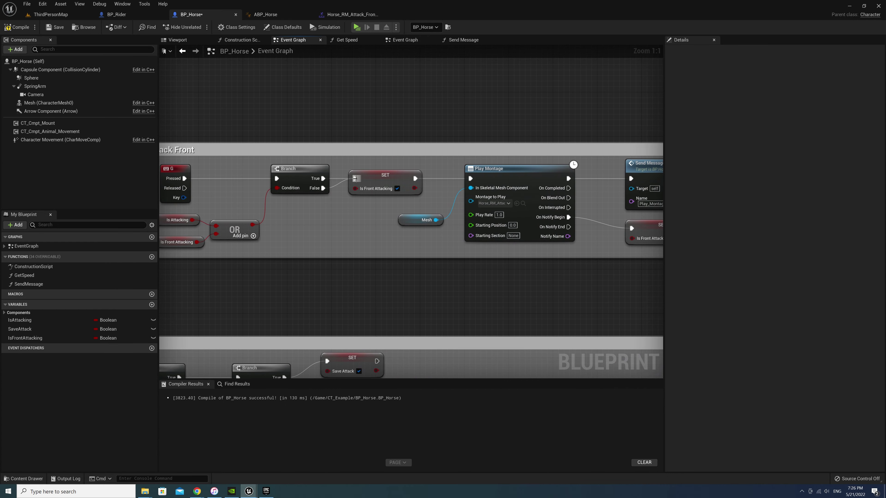
pyautogui.keyDown('alt'); pyautogui.click(334, 186); pyautogui.keyUp('alt')
pyautogui.moveTo(276, 225); pyautogui.dragTo(276, 225)
pyautogui.write('!=')
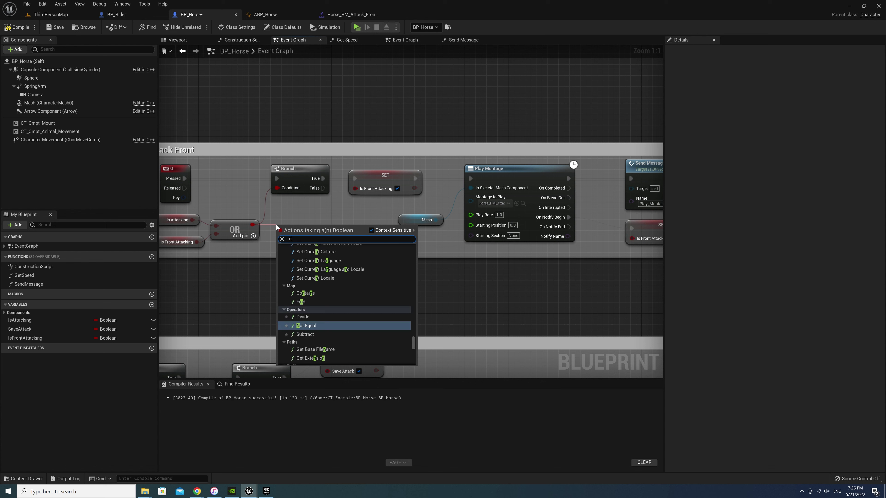
pyautogui.press('Return')
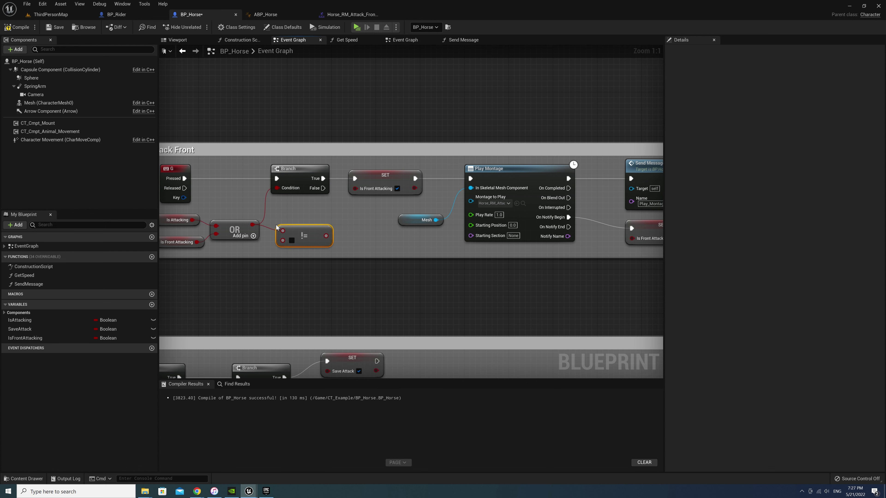
pyautogui.hotkey('ctrl', 'z')
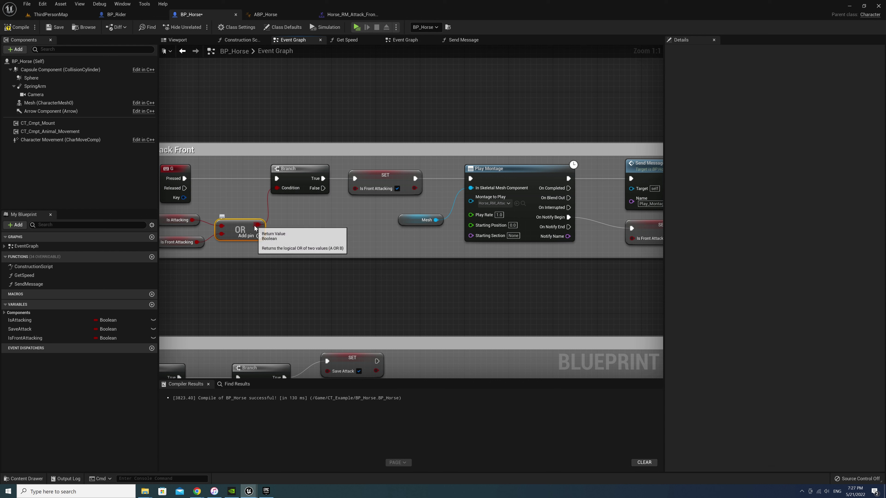
# Insert a NOT after the OR into the Branch Condition, then start a play test.
pyautogui.moveTo(250, 226); pyautogui.dragTo(277, 226)
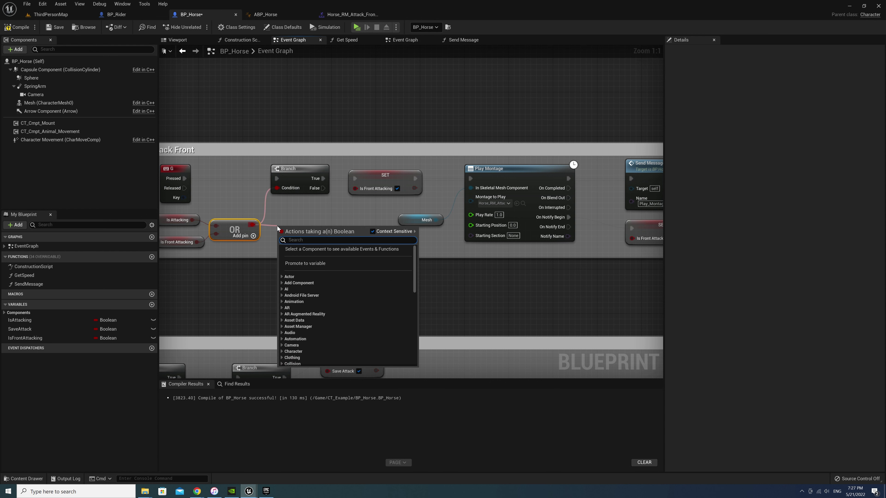
pyautogui.write('not bool')
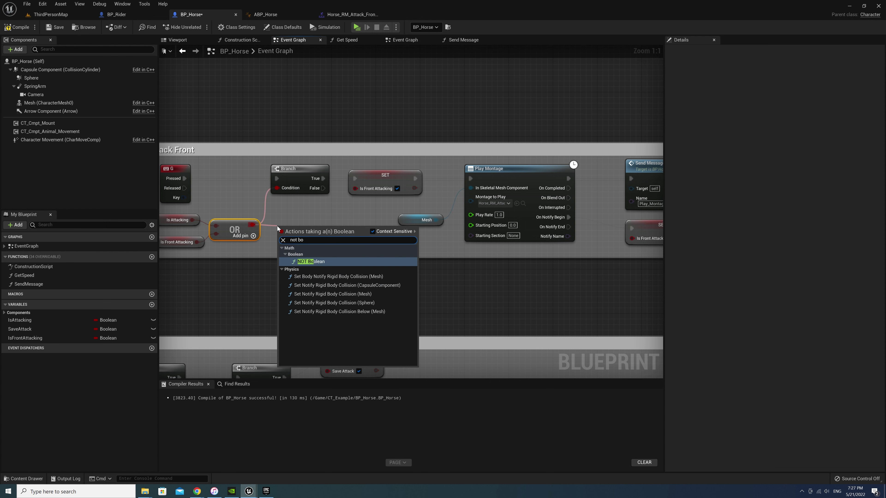
pyautogui.press('Return')
pyautogui.moveTo(326, 232); pyautogui.dragTo(277, 188)
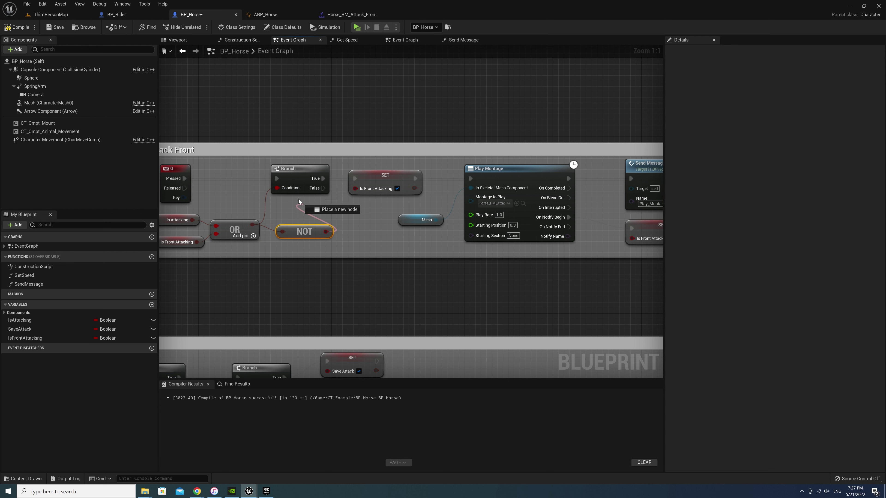
pyautogui.moveTo(298, 229); pyautogui.dragTo(232, 207)
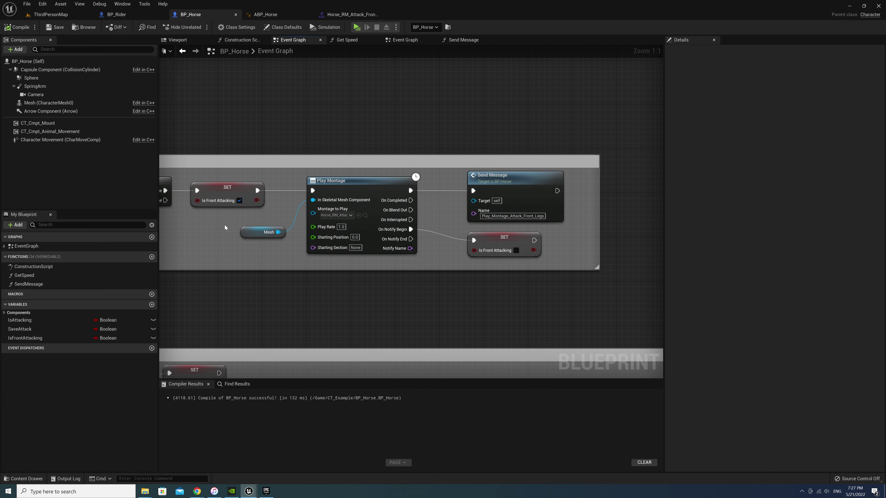
pyautogui.click(488, 244)
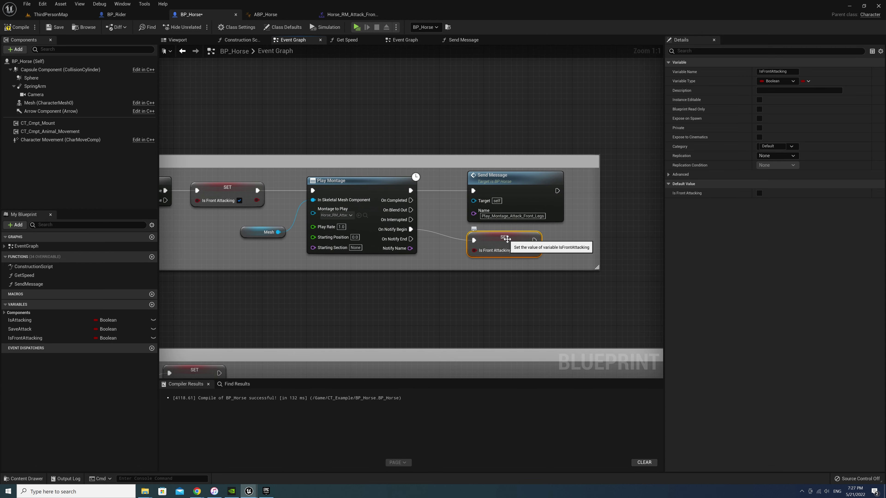
pyautogui.click(382, 140)
pyautogui.click(355, 27)
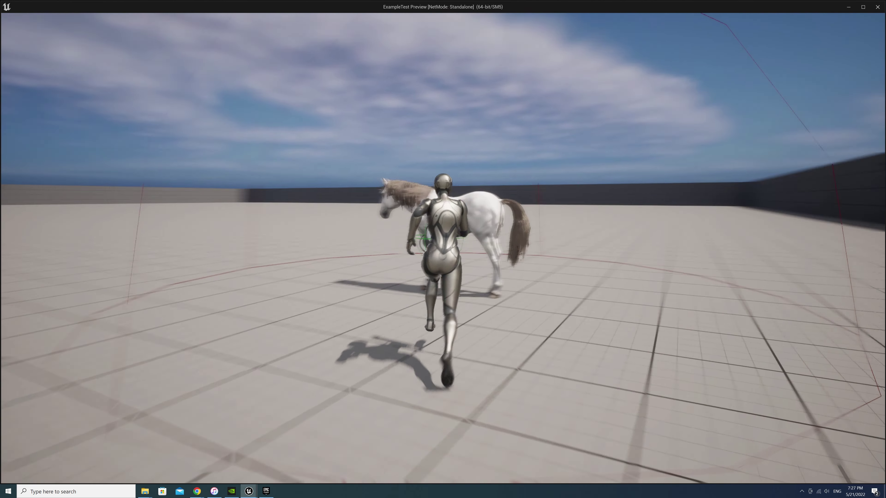
# Mount the horse with E during the play test, then exit with Esc back to the graph.
pyautogui.press('e')
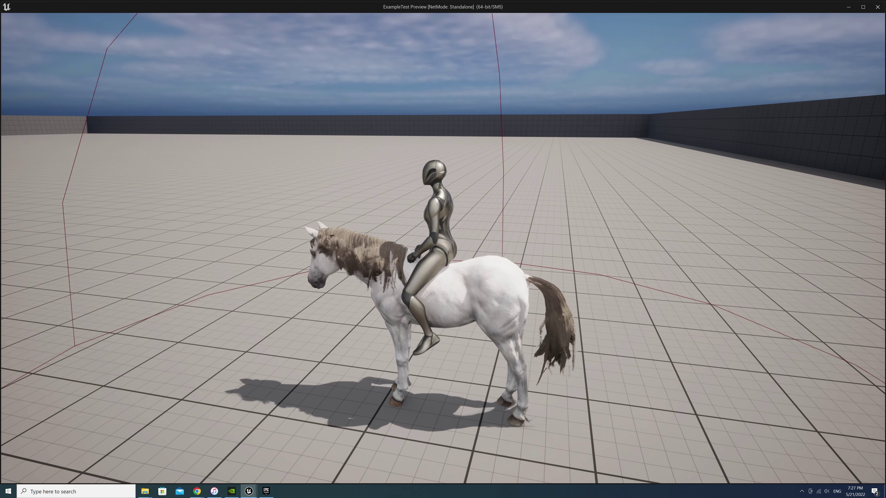
pyautogui.press('Escape')
pyautogui.moveTo(493, 296)
pyautogui.mouseDown(button='right')
pyautogui.moveTo(440, 300)
pyautogui.moveTo(487, 207)
pyautogui.mouseUp(button='right')
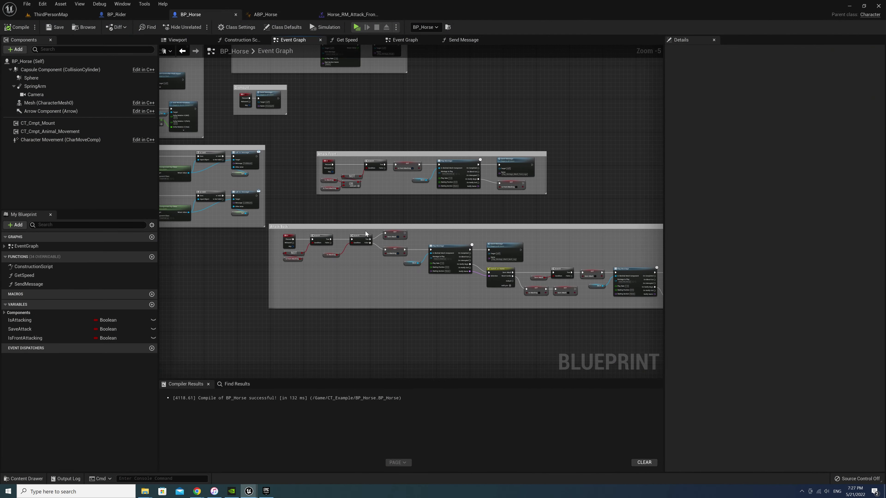
# Move the Attack Back comment group up and right beneath Attack Front, then zoom in on it.
pyautogui.moveTo(357, 228)
pyautogui.mouseDown()
pyautogui.moveTo(407, 210)
pyautogui.moveTo(395, 208)
pyautogui.mouseUp()
pyautogui.click(367, 149)
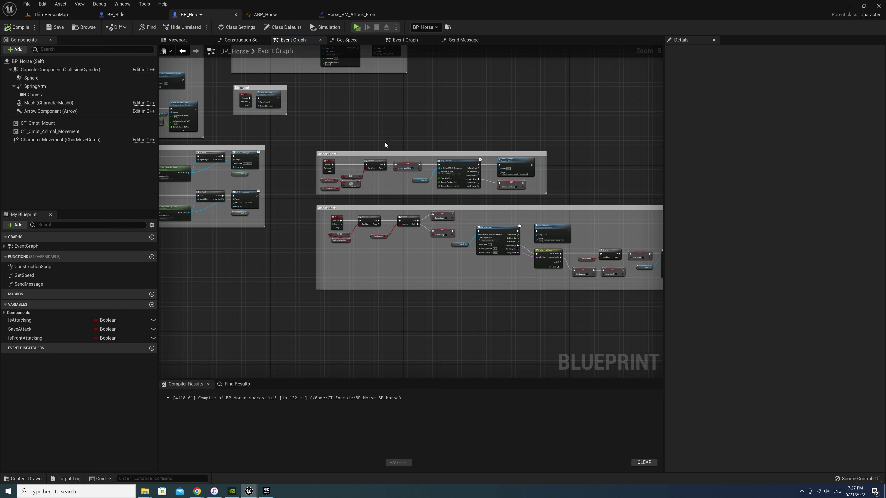
pyautogui.moveTo(373, 272); pyautogui.dragTo(402, 335, button='right')
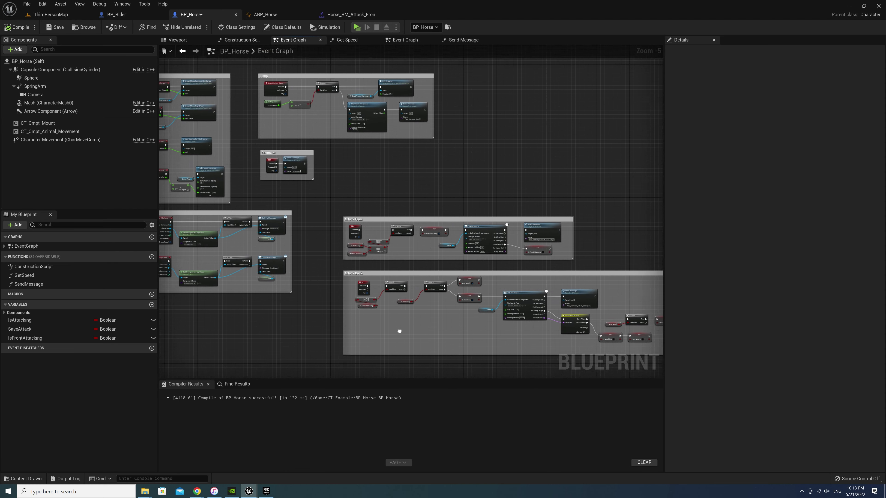
pyautogui.scroll(2, 359, 285)
pyautogui.scroll(2, 409, 259)
pyautogui.moveTo(408, 259); pyautogui.dragTo(395, 202, button='right')
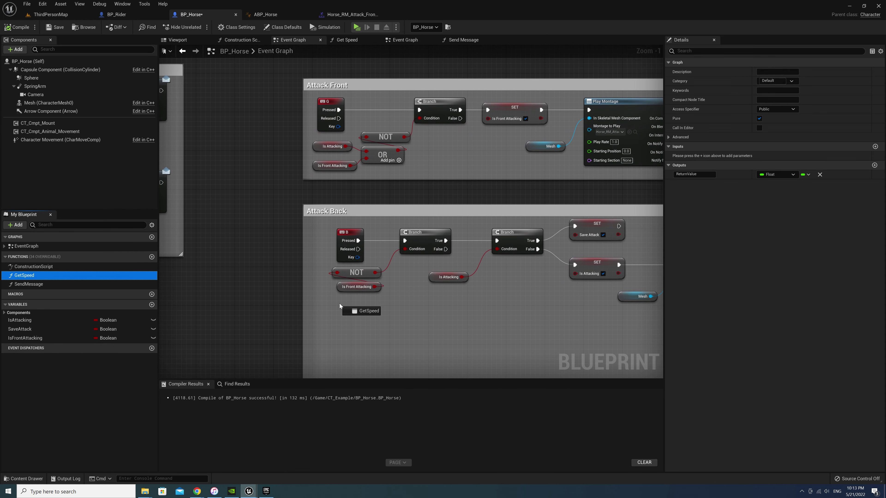
# Add a Get Speed < comparison, AND it with NOT Is Front Attacking, and feed the Branch Condition.
pyautogui.moveTo(26, 279); pyautogui.dragTo(376, 319)
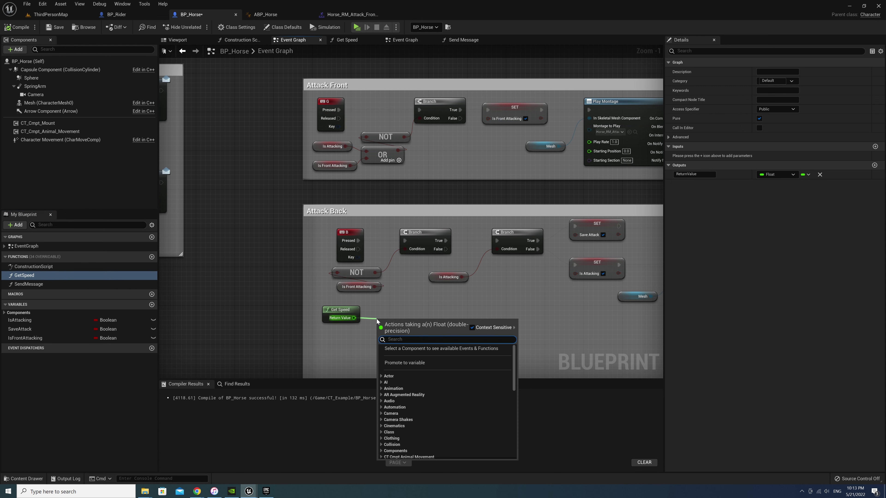
pyautogui.write('<')
pyautogui.press('Return')
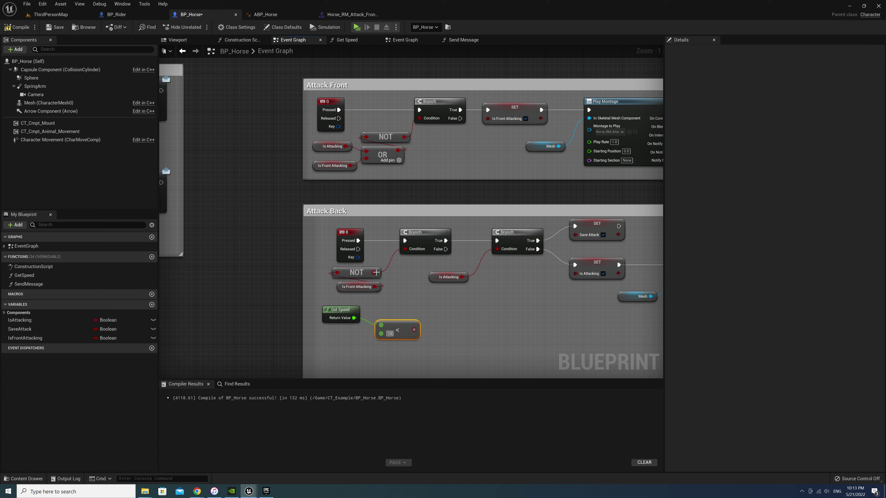
pyautogui.moveTo(376, 272); pyautogui.dragTo(393, 280)
pyautogui.write('a')
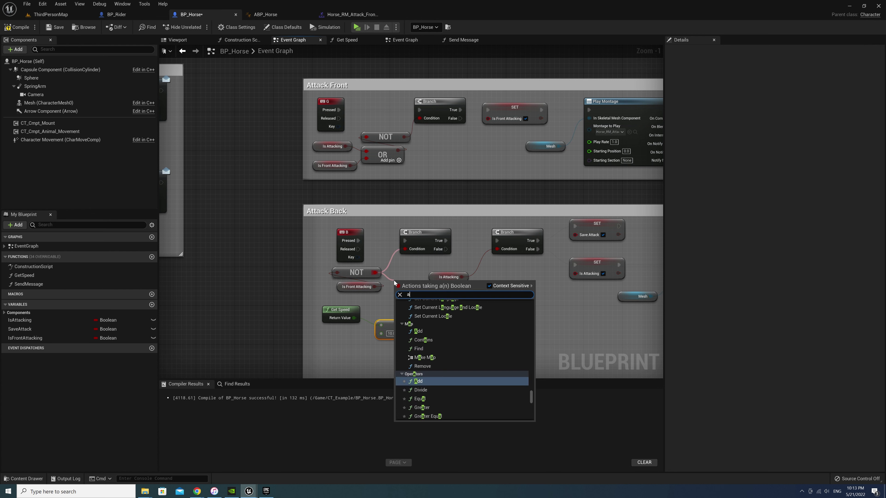
pyautogui.write('nd')
pyautogui.press('Return')
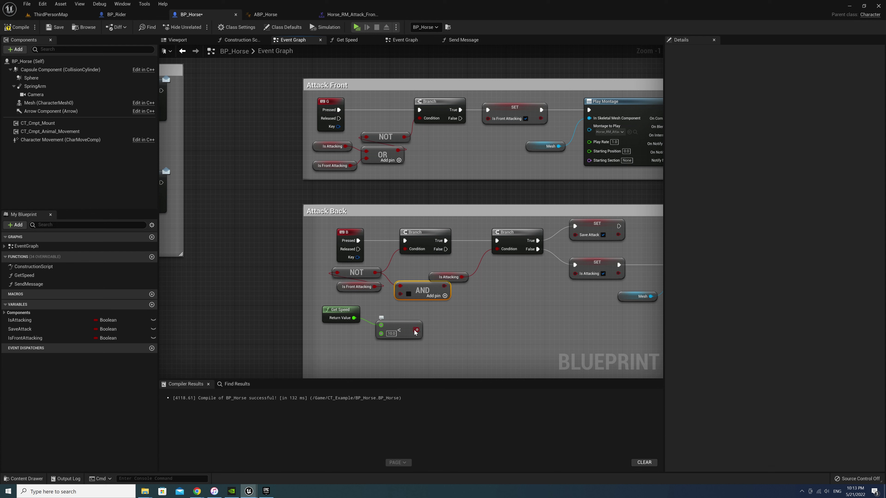
pyautogui.moveTo(405, 297); pyautogui.dragTo(401, 294)
pyautogui.moveTo(339, 310); pyautogui.dragTo(335, 339)
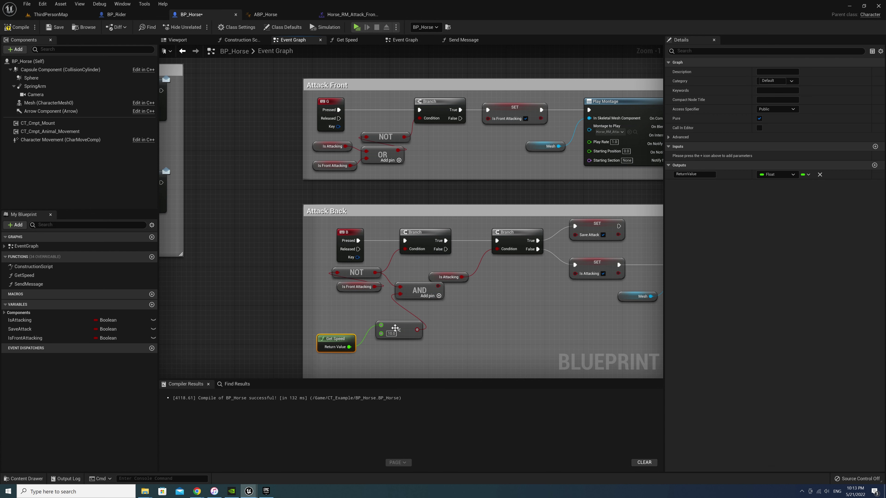
pyautogui.moveTo(400, 328); pyautogui.dragTo(351, 309)
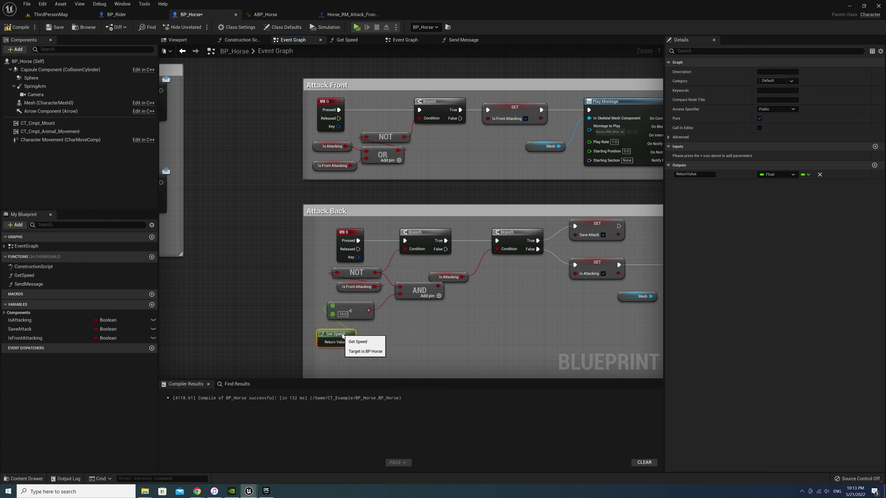
pyautogui.moveTo(337, 339); pyautogui.dragTo(346, 330)
pyautogui.moveTo(441, 288)
pyautogui.mouseDown()
pyautogui.moveTo(405, 249)
pyautogui.moveTo(447, 232)
pyautogui.mouseUp()
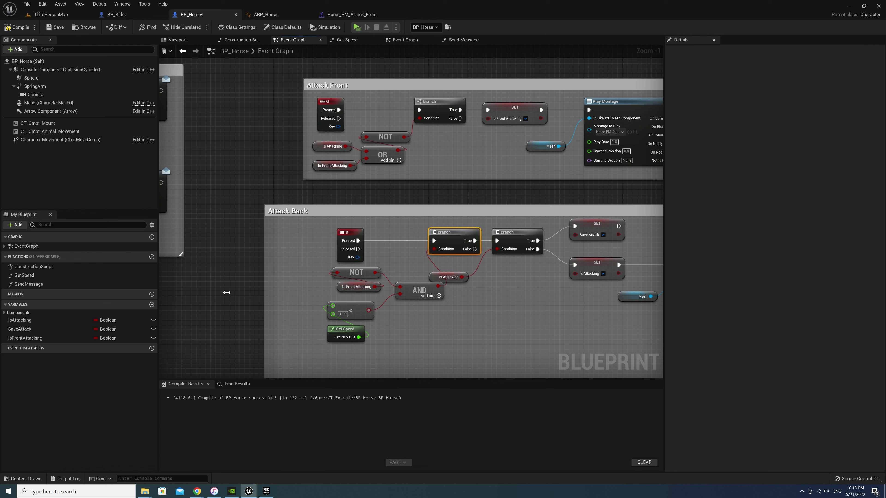
# Widen the Attack Back comment leftward and realign the condition nodes and first Branch.
pyautogui.moveTo(303, 292); pyautogui.dragTo(230, 291)
pyautogui.moveTo(395, 334); pyautogui.dragTo(397, 335)
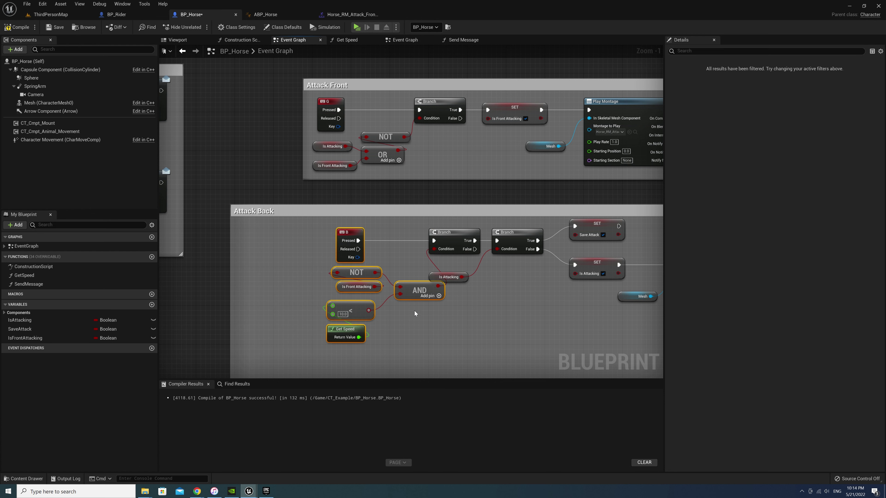
pyautogui.moveTo(415, 293); pyautogui.dragTo(352, 293)
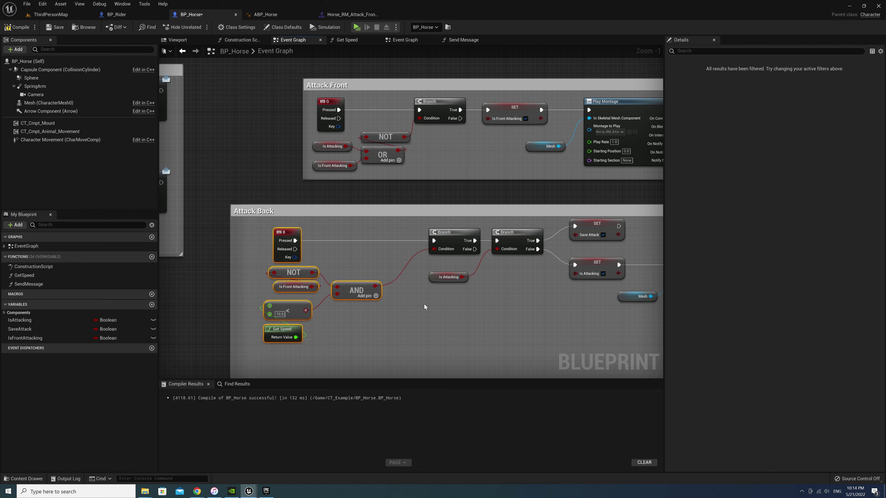
pyautogui.click(425, 306)
pyautogui.moveTo(440, 233); pyautogui.dragTo(420, 233)
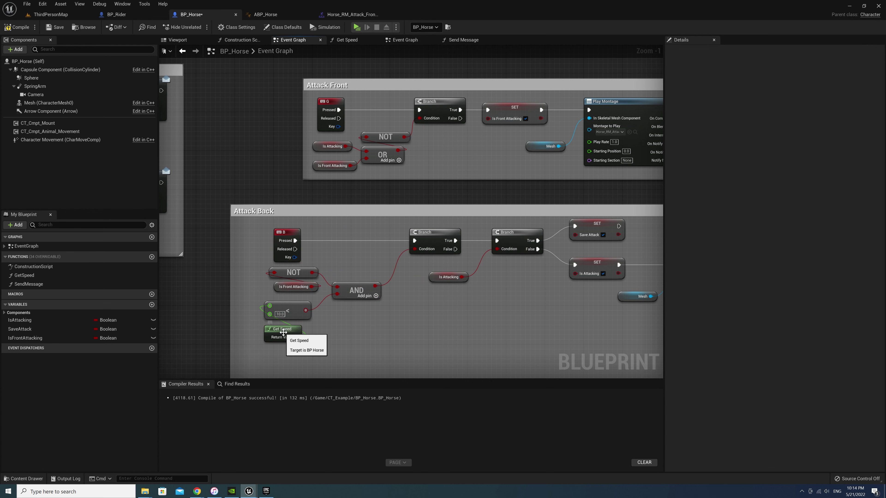
pyautogui.moveTo(251, 309); pyautogui.dragTo(275, 335)
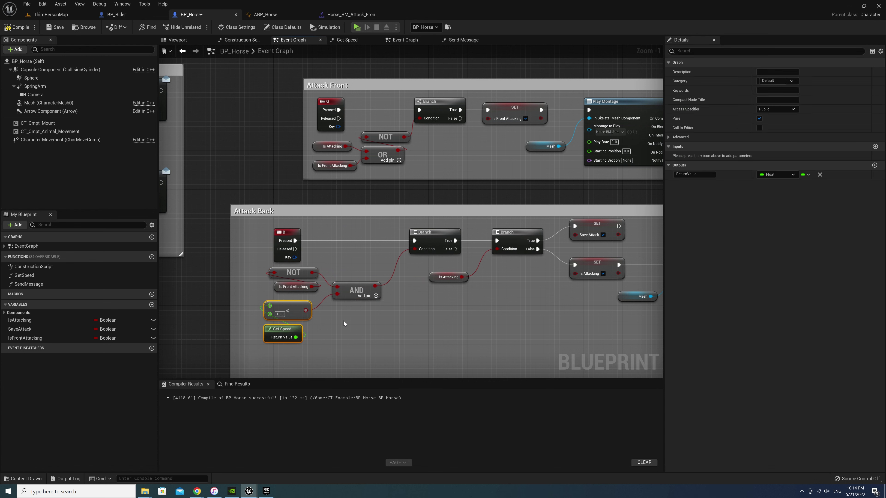
pyautogui.moveTo(303, 143); pyautogui.dragTo(306, 213, button='right')
# Enlarge and lift the Attack Front comment, shifting the G event and condition nodes left.
pyautogui.moveTo(306, 213); pyautogui.dragTo(243, 212)
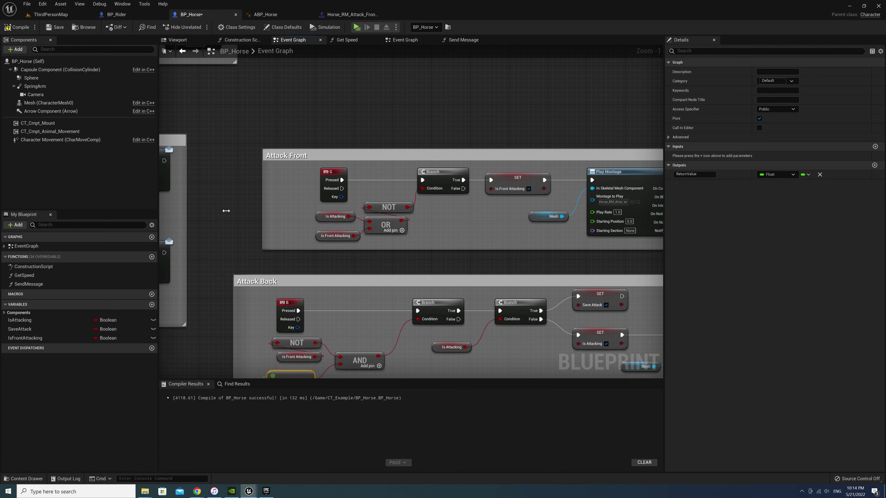
pyautogui.moveTo(324, 174); pyautogui.dragTo(261, 175)
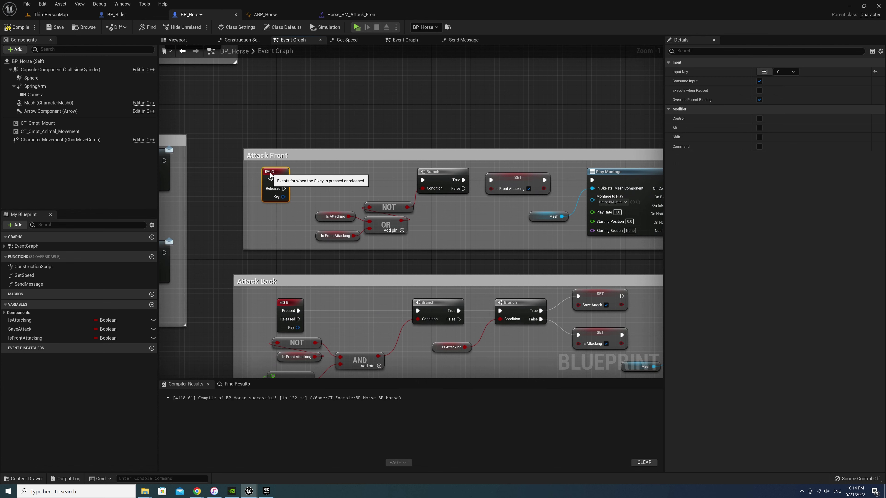
pyautogui.moveTo(310, 198); pyautogui.dragTo(416, 244)
pyautogui.moveTo(394, 206); pyautogui.dragTo(337, 201)
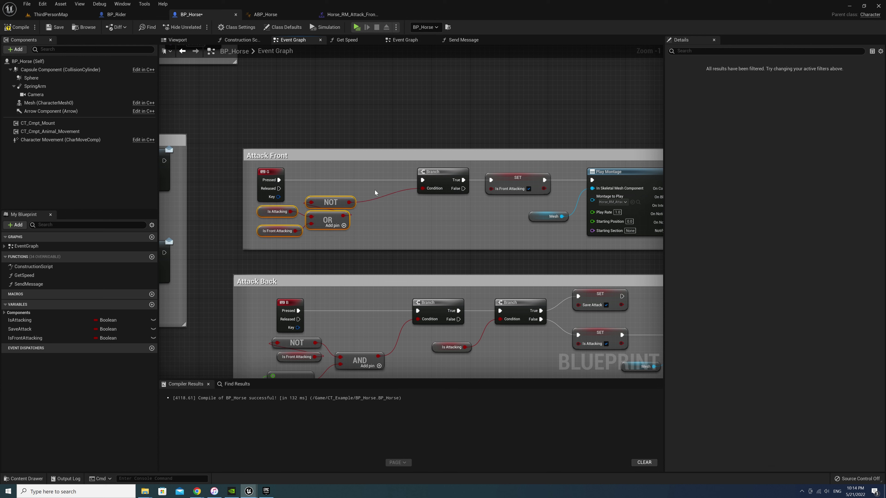
pyautogui.moveTo(378, 153); pyautogui.dragTo(373, 116)
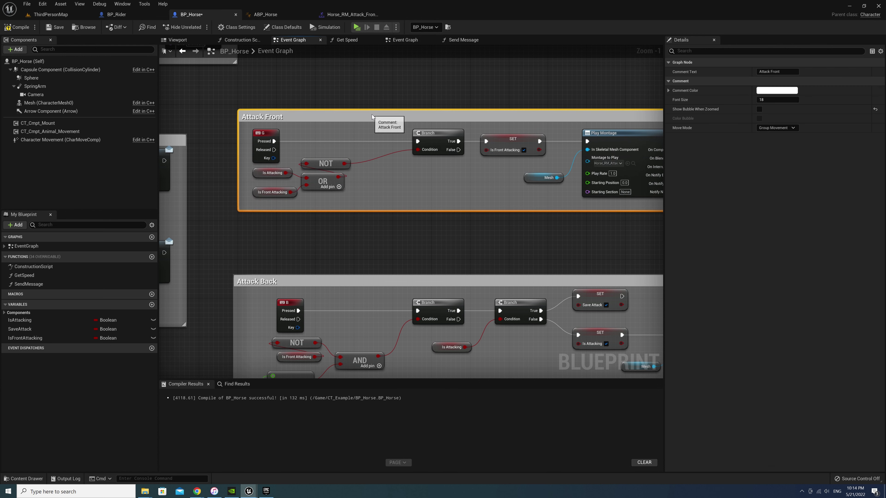
pyautogui.moveTo(360, 211); pyautogui.dragTo(361, 260)
# Paste the Get Speed < check, AND it with the NOT output into the Branch, and compile.
pyautogui.click(295, 213)
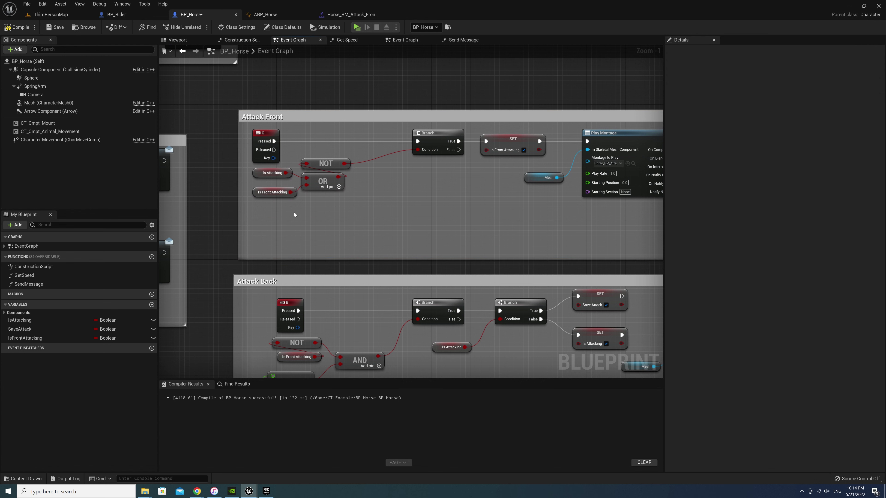
pyautogui.moveTo(336, 216); pyautogui.dragTo(331, 216)
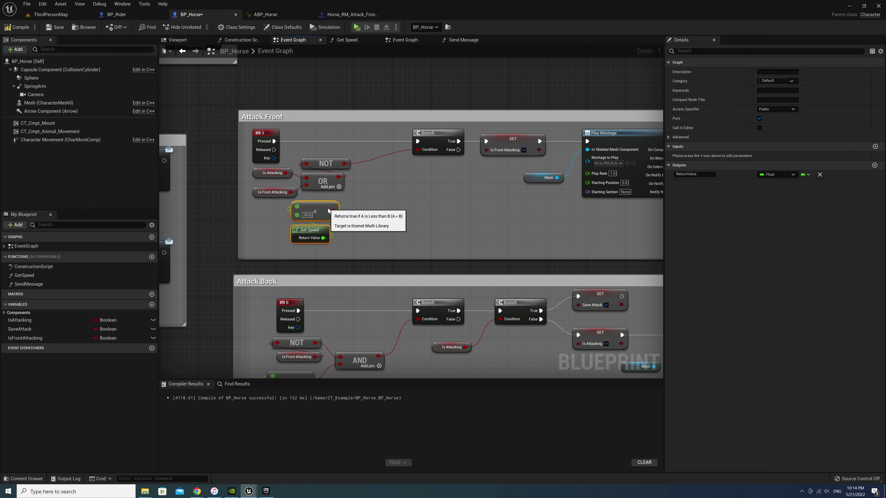
pyautogui.moveTo(348, 166); pyautogui.dragTo(372, 187)
pyautogui.write('and')
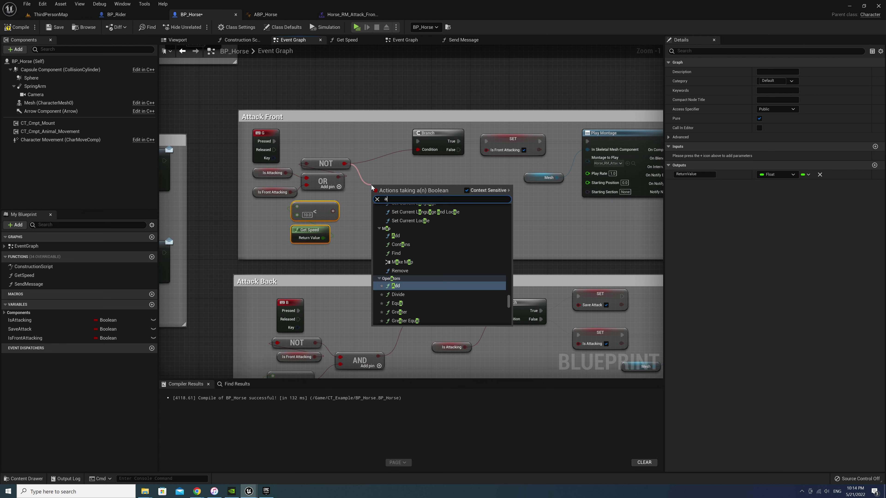
pyautogui.press('Return')
pyautogui.moveTo(333, 211)
pyautogui.mouseDown()
pyautogui.moveTo(416, 192)
pyautogui.moveTo(418, 150)
pyautogui.mouseUp()
pyautogui.moveTo(393, 192); pyautogui.dragTo(378, 172)
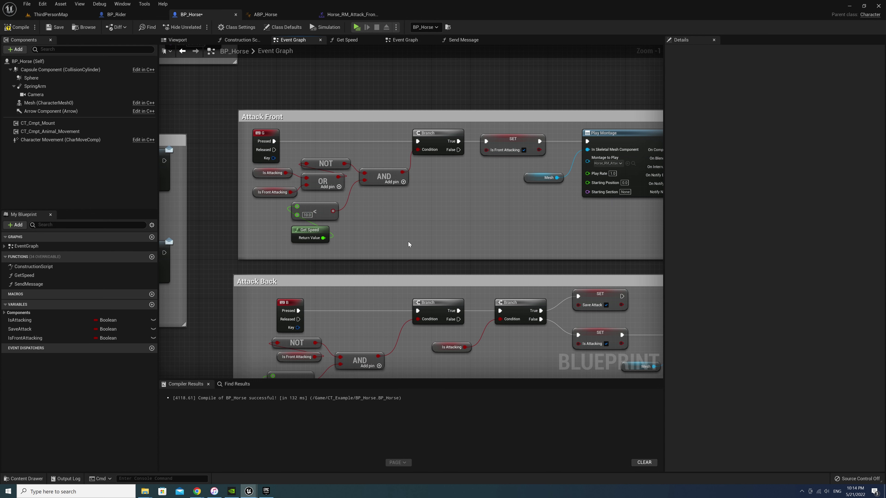
pyautogui.moveTo(409, 245); pyautogui.dragTo(397, 160, button='right')
pyautogui.moveTo(343, 162); pyautogui.dragTo(338, 241, button='right')
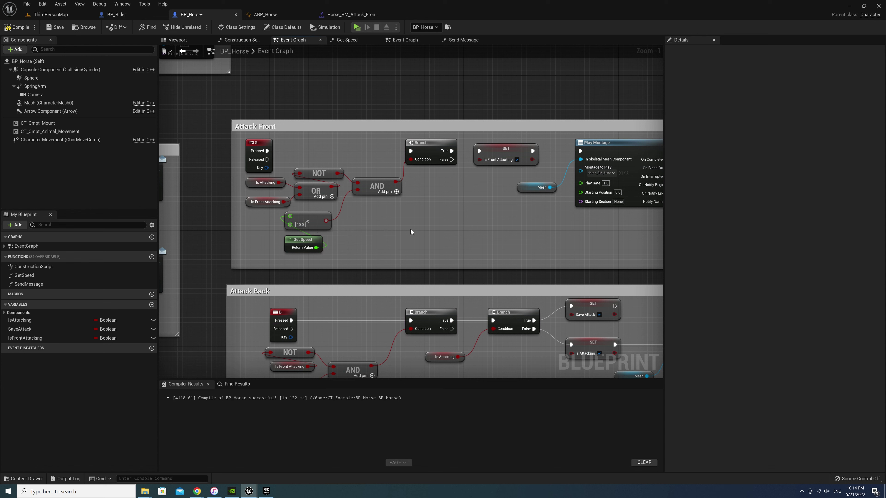
pyautogui.click(13, 30)
# Save BP_Horse, then play-test by mounting with E, riding with W, and triggering both attacks.
pyautogui.click(52, 28)
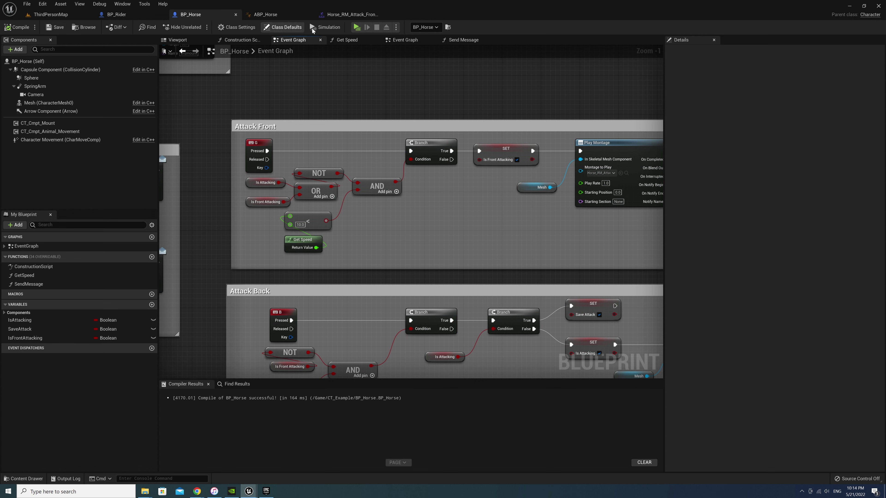
pyautogui.click(357, 27)
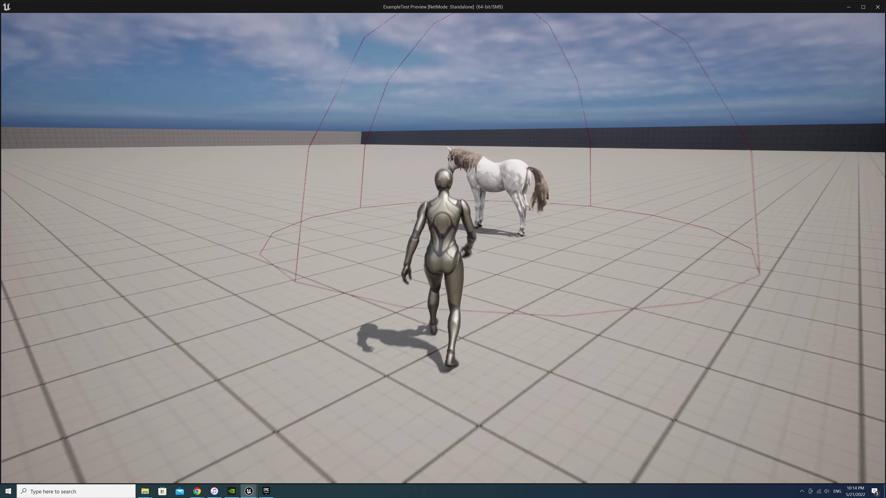
pyautogui.press('e')
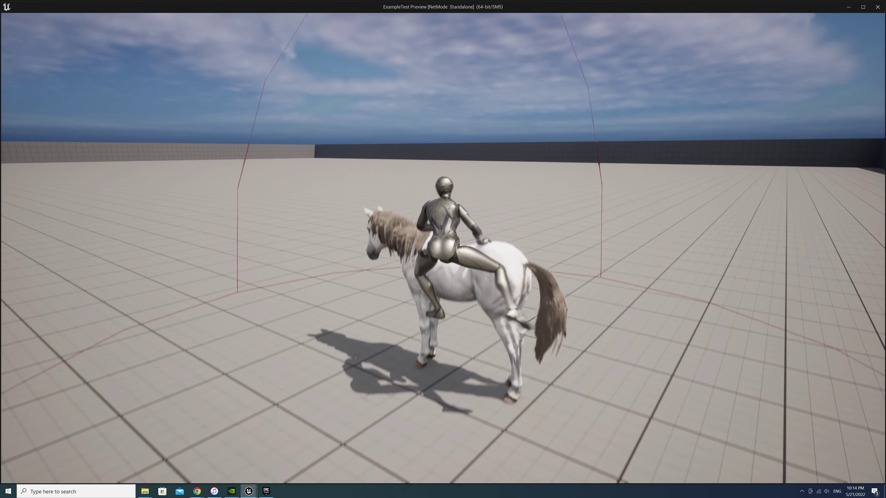
pyautogui.press('w')
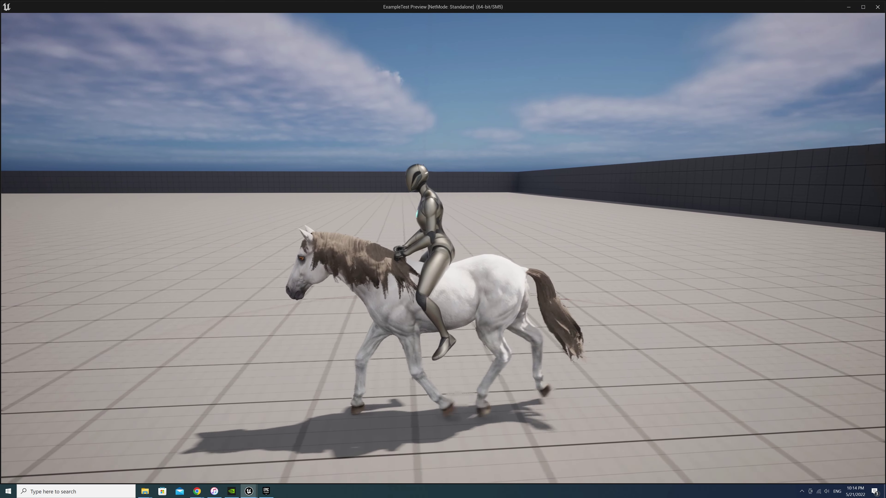
pyautogui.press('space')
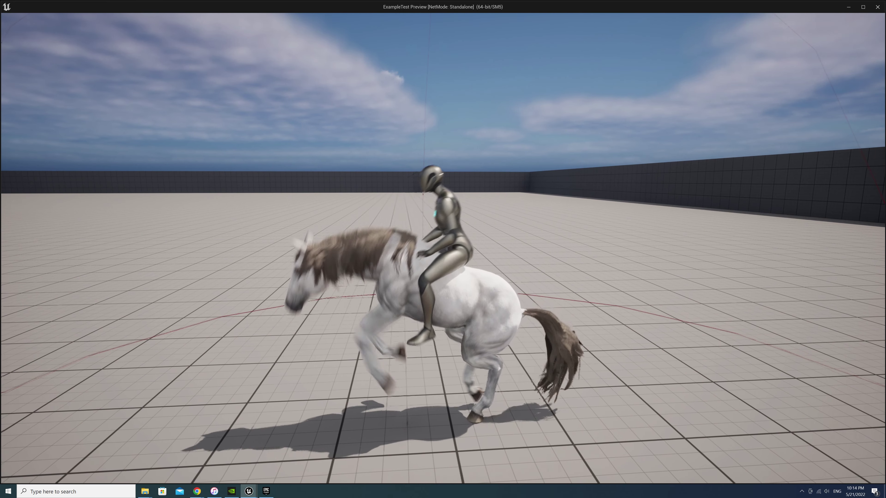
pyautogui.press('space')
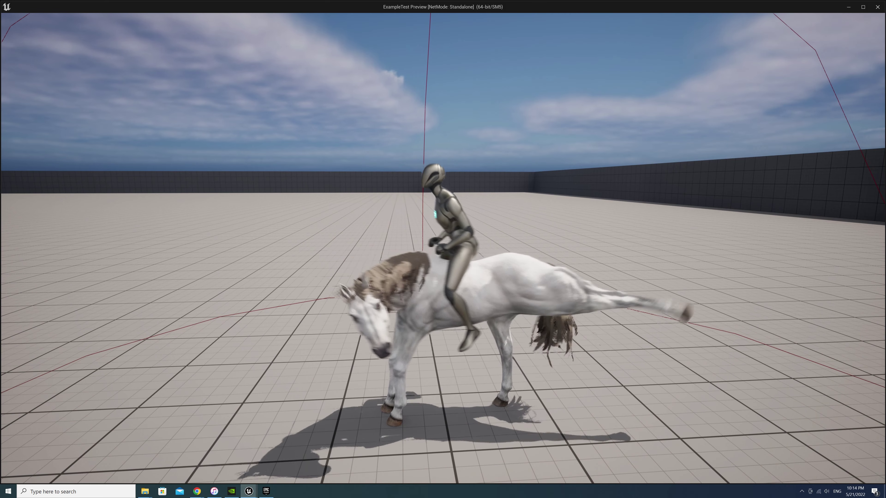